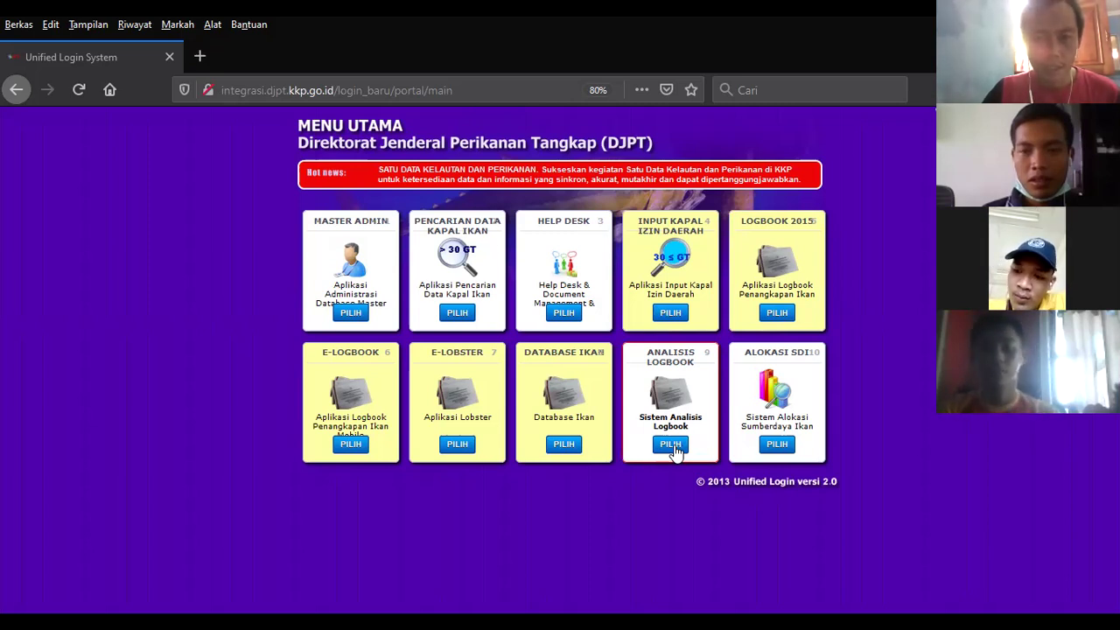
# - Search unverified logbooks for arrival port PU. Larantuka, 01-01-2015 to 26-03-2021; no data is found
pyautogui.click(671, 446)
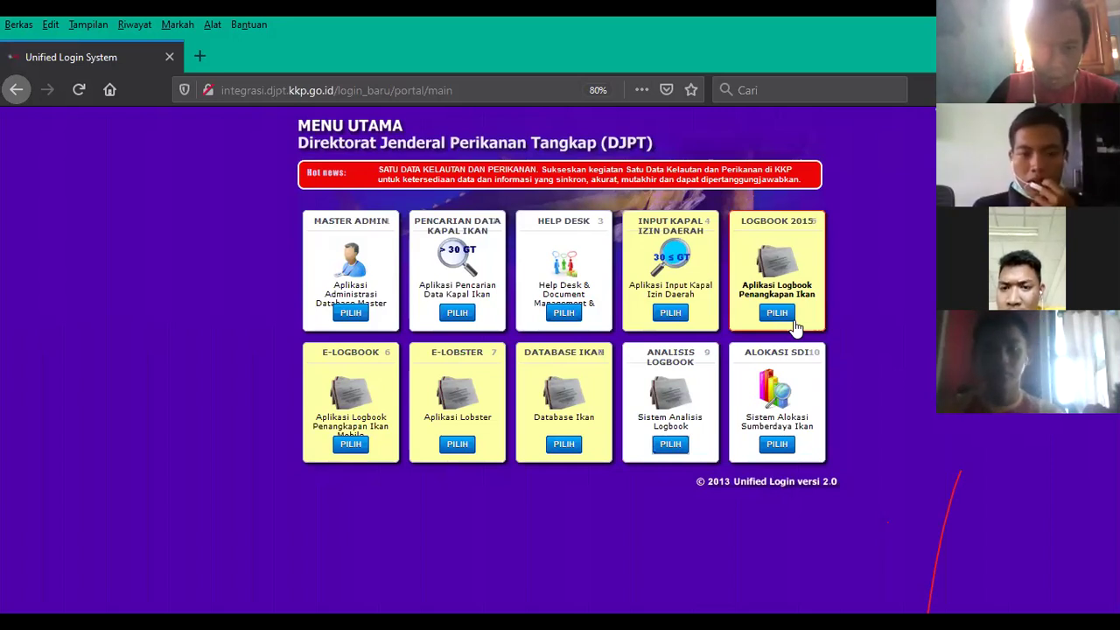
pyautogui.click(795, 325)
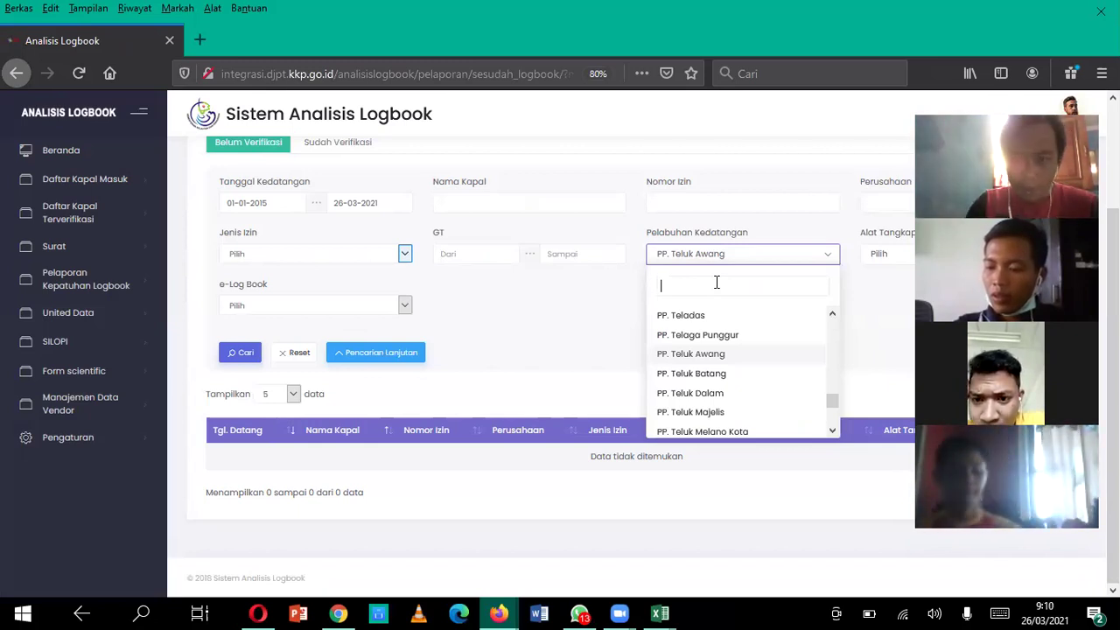
pyautogui.write('bone')
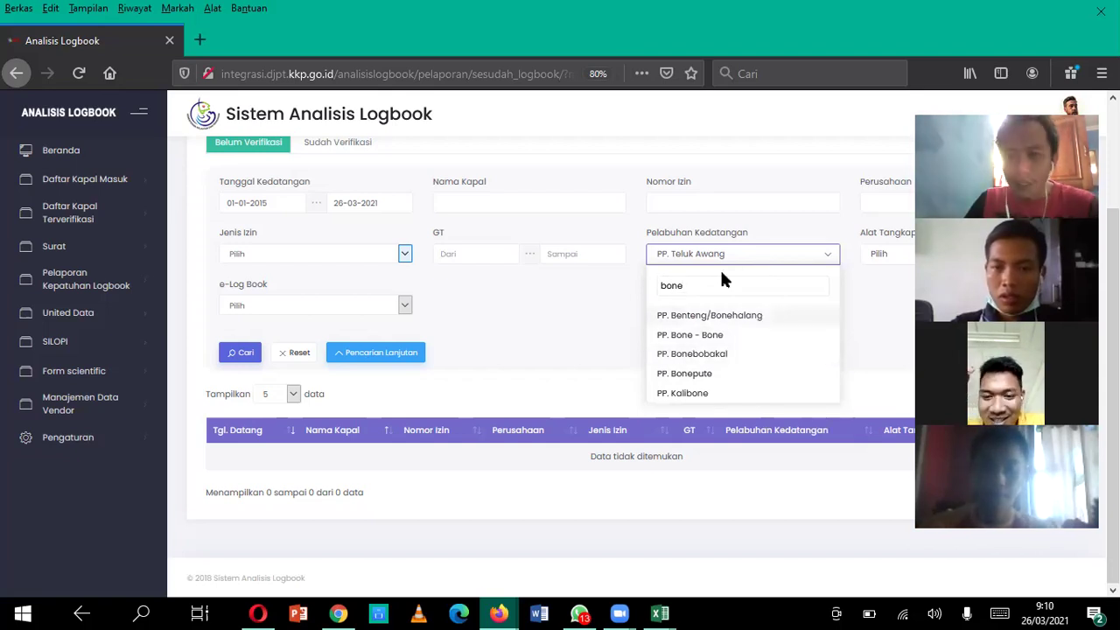
pyautogui.doubleClick(657, 287)
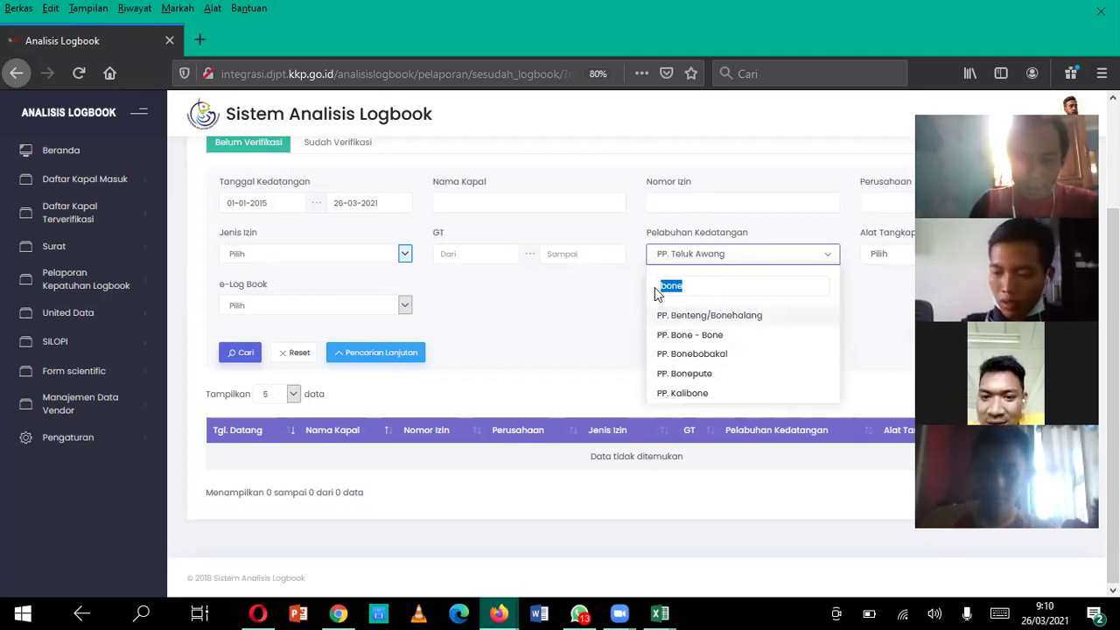
pyautogui.write('laran')
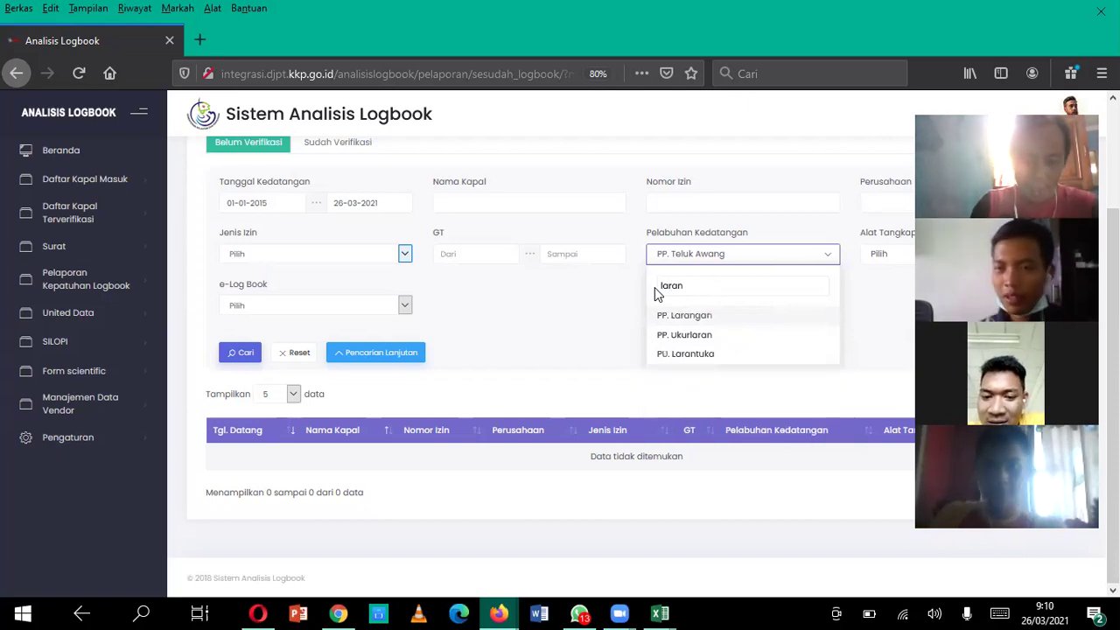
pyautogui.write('tuk')
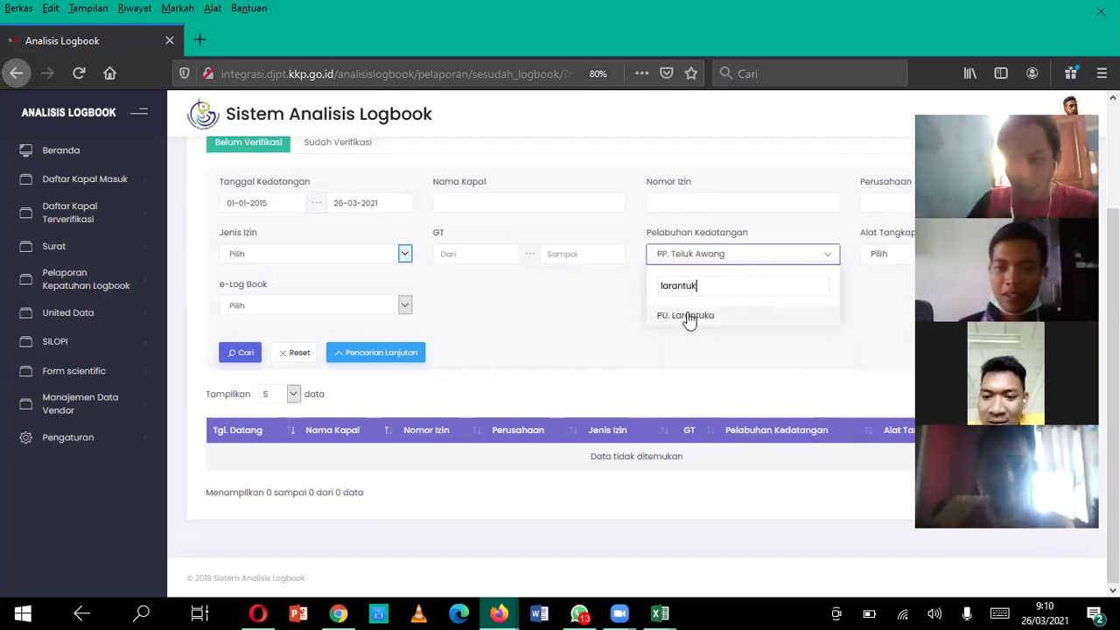
pyautogui.click(695, 317)
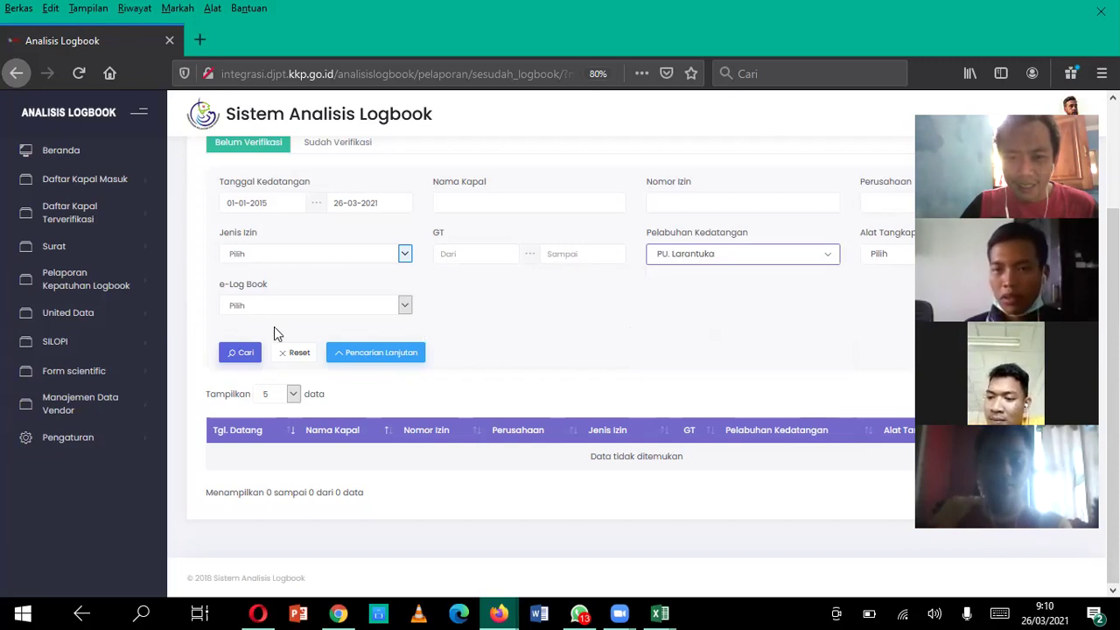
pyautogui.click(245, 353)
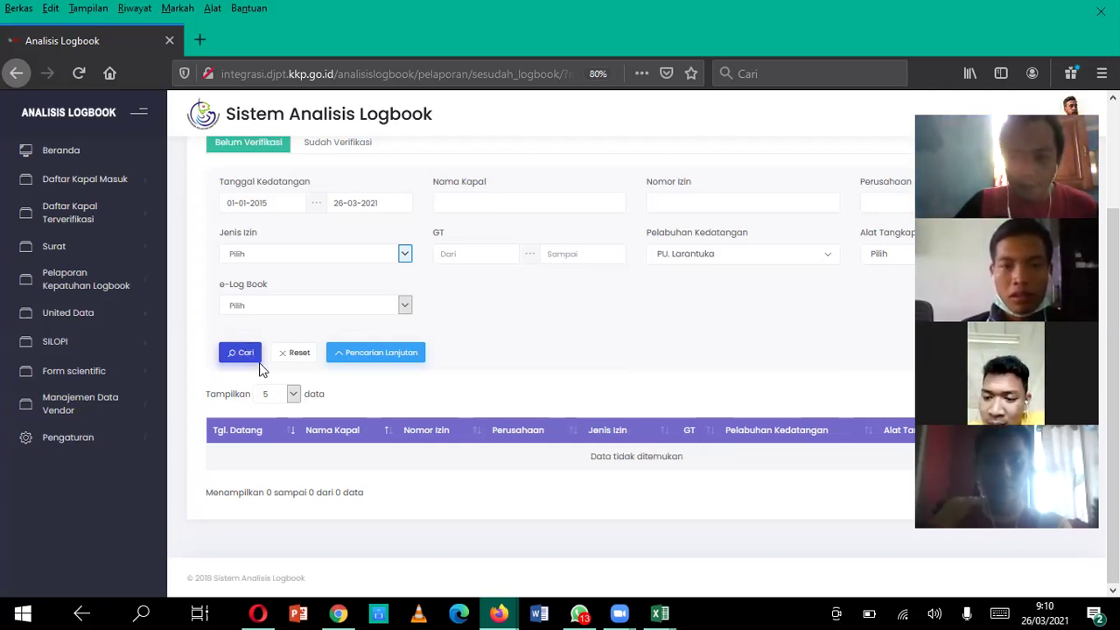
# - Search unverified logbooks arriving at PP. Lonrae, which also returns no data
pyautogui.click(832, 257)
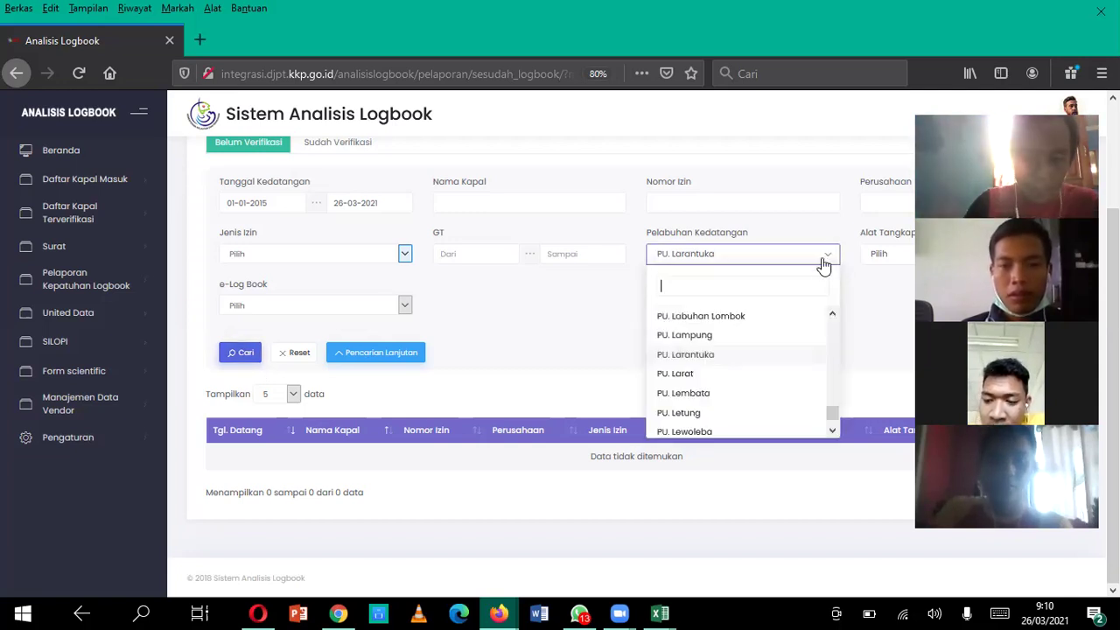
pyautogui.write('bon')
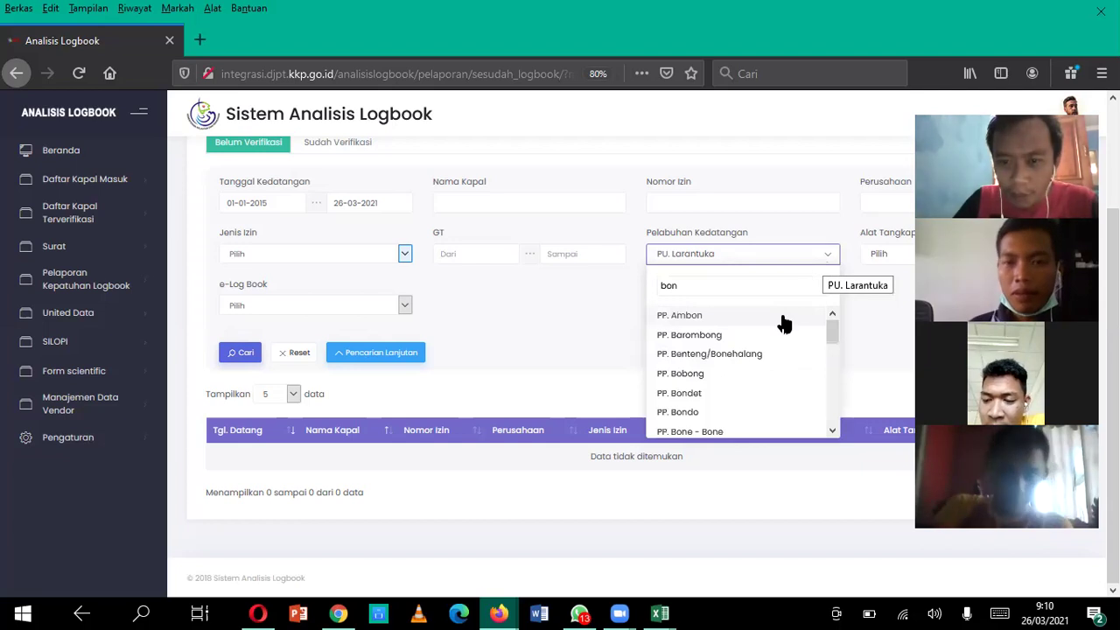
pyautogui.write('e')
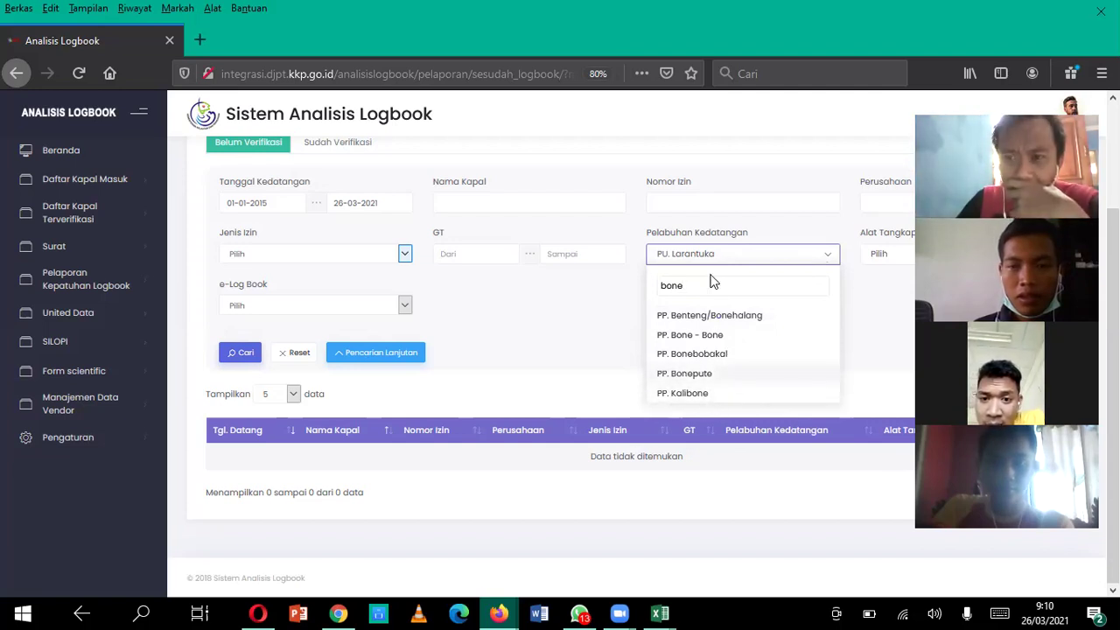
pyautogui.hotkey('shift', 'Left')
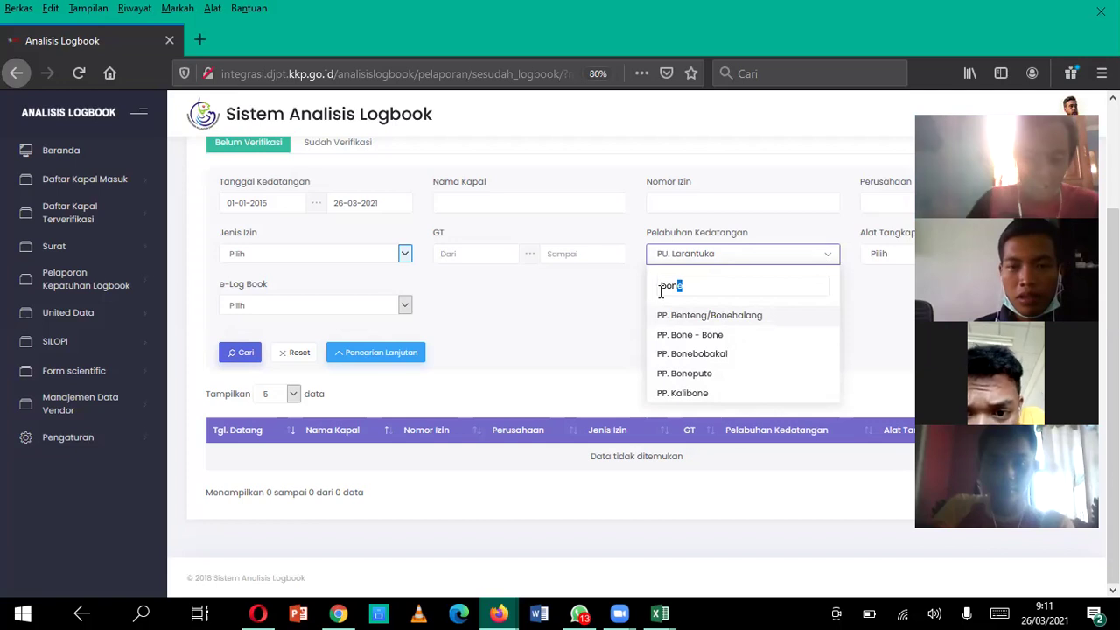
pyautogui.doubleClick(660, 287)
pyautogui.write('lonr')
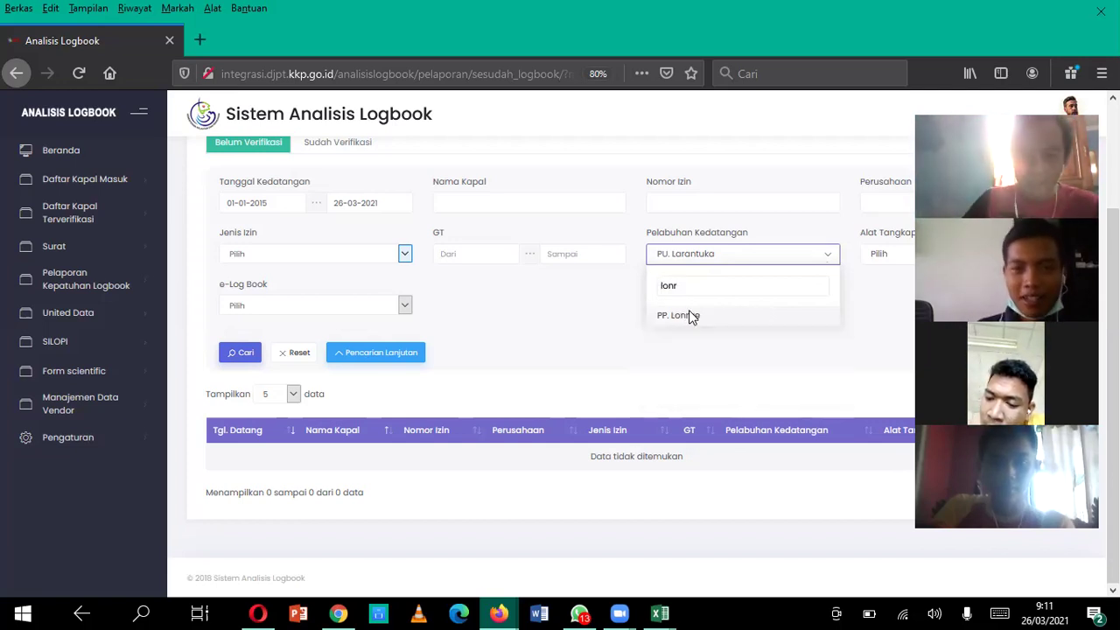
pyautogui.click(689, 315)
pyautogui.click(249, 355)
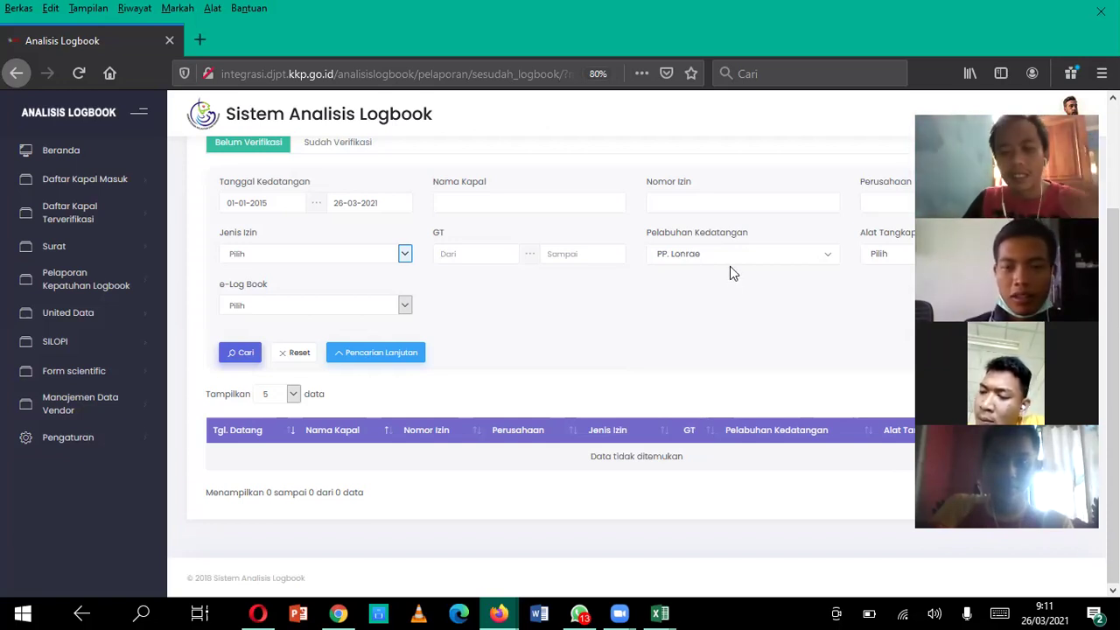
# - Change the arrival port filter to PP. Ternate
pyautogui.click(823, 261)
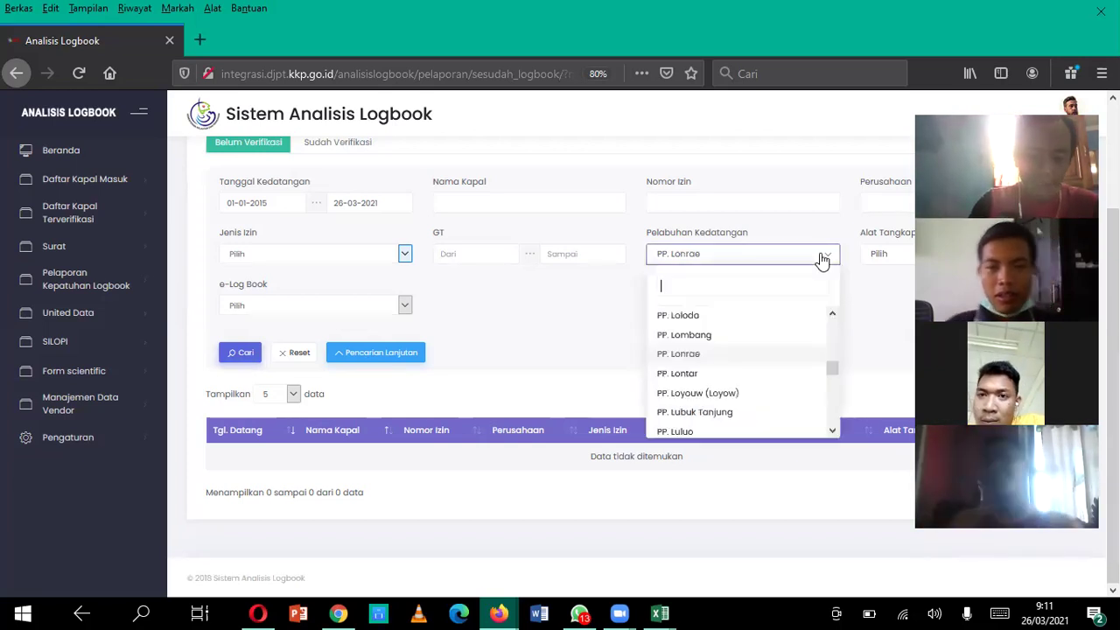
pyautogui.write('terna')
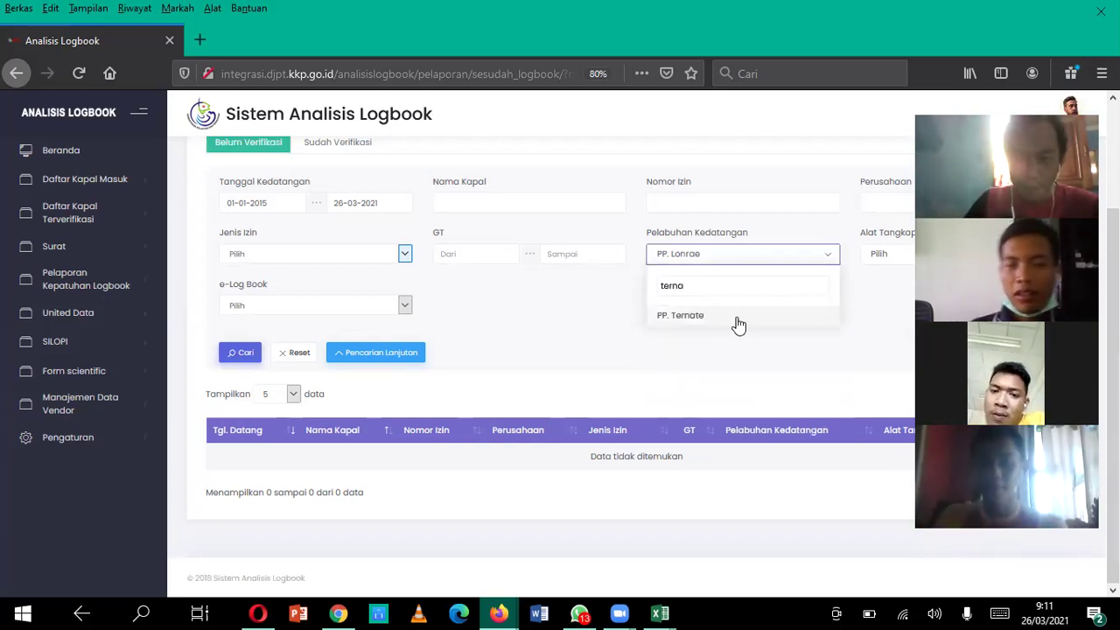
pyautogui.click(740, 320)
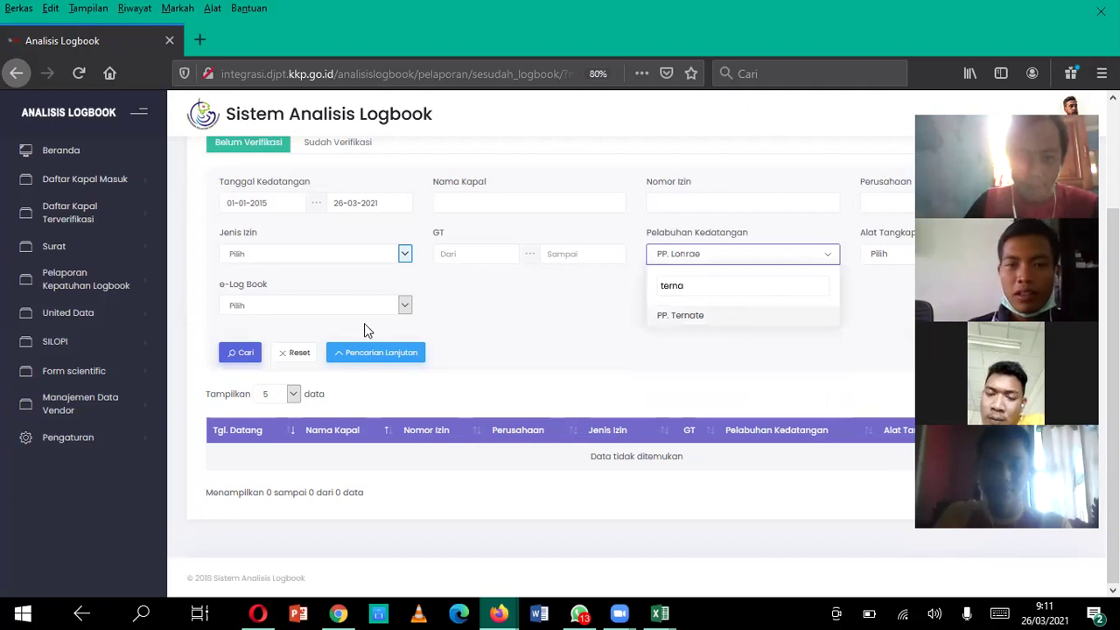
# - Run the PP. Ternate search, browse the listed logbooks, and switch back to the Unified Login System window
pyautogui.click(245, 353)
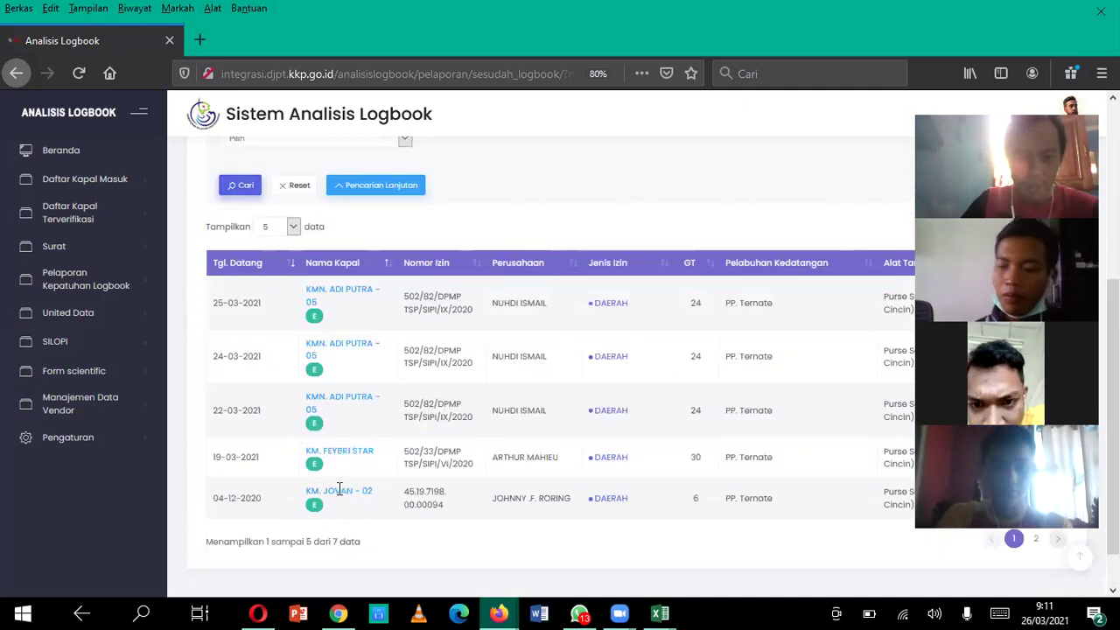
pyautogui.scroll(-1, 340, 463)
pyautogui.scroll(5, 368, 245)
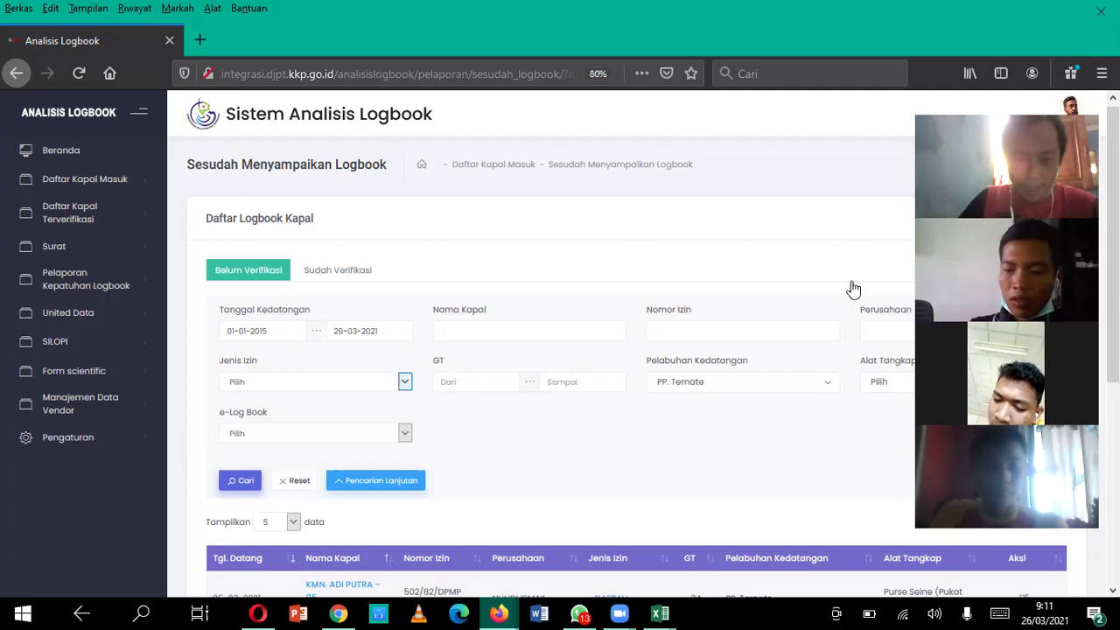
pyautogui.hotkey('alt', 'Tab')
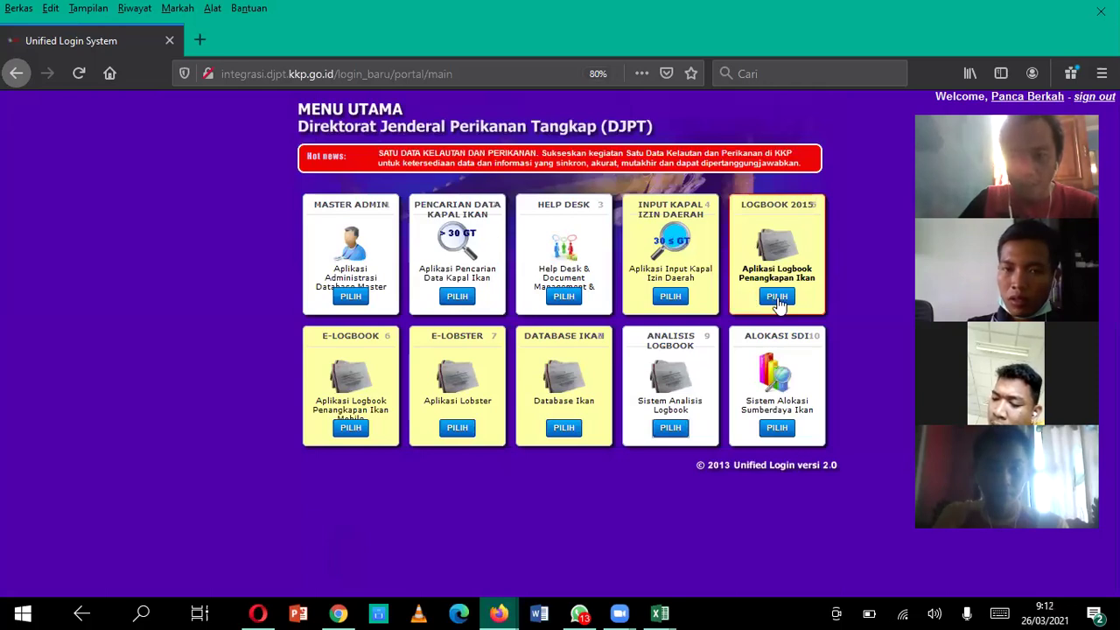
# - Open LOGBOOK 2015 and, after browsing the Pelabuhan list, keep PP. Sodohoa as the port
pyautogui.click(777, 297)
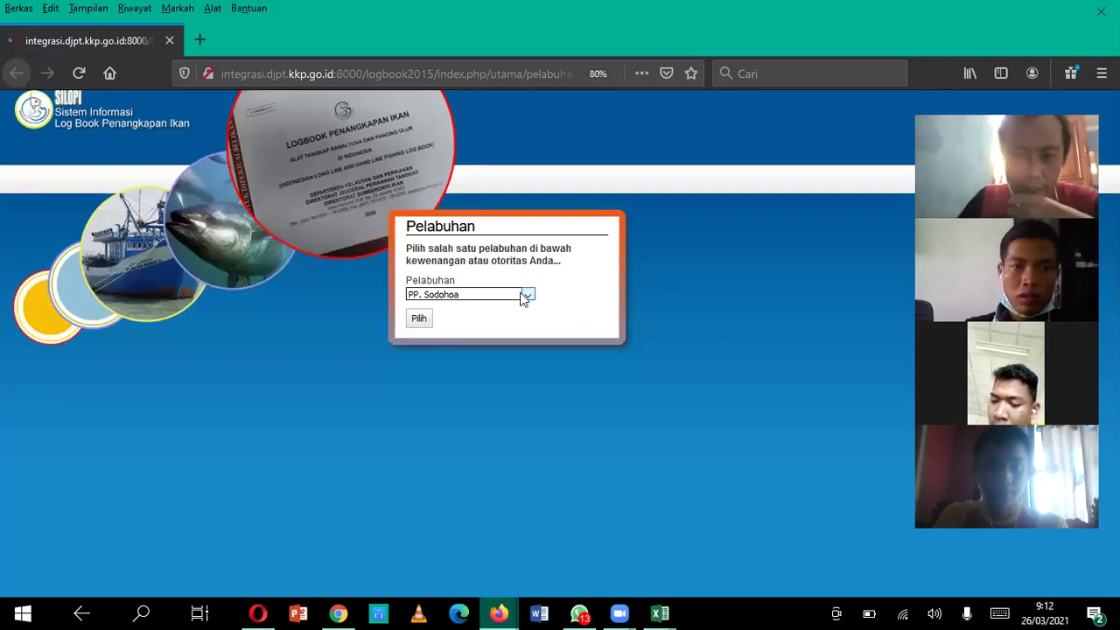
pyautogui.click(528, 296)
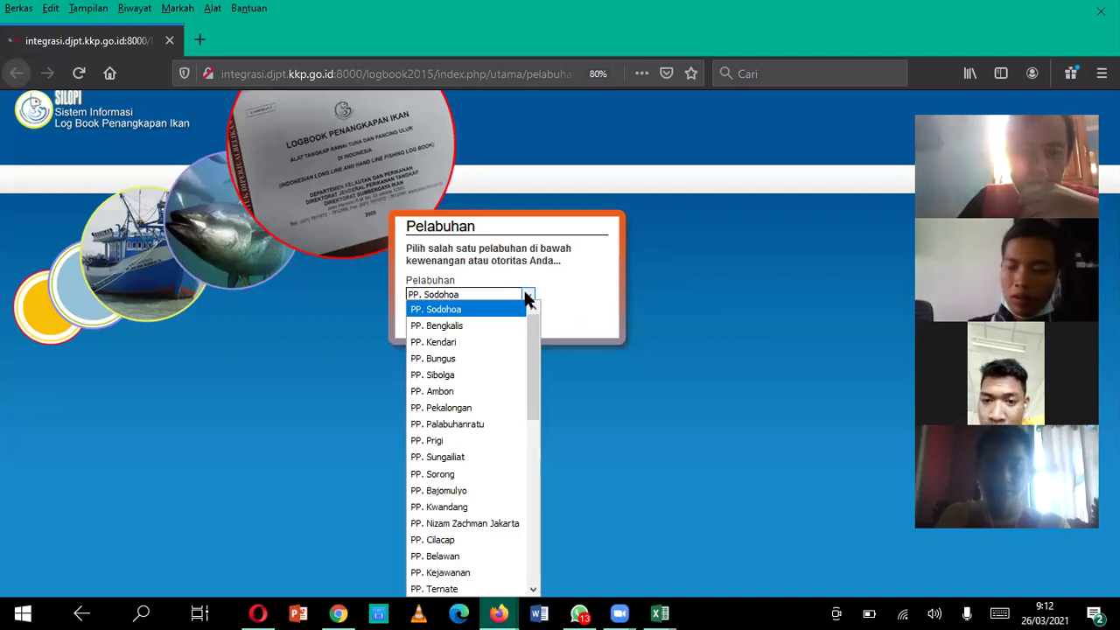
pyautogui.click(527, 296)
pyautogui.click(528, 296)
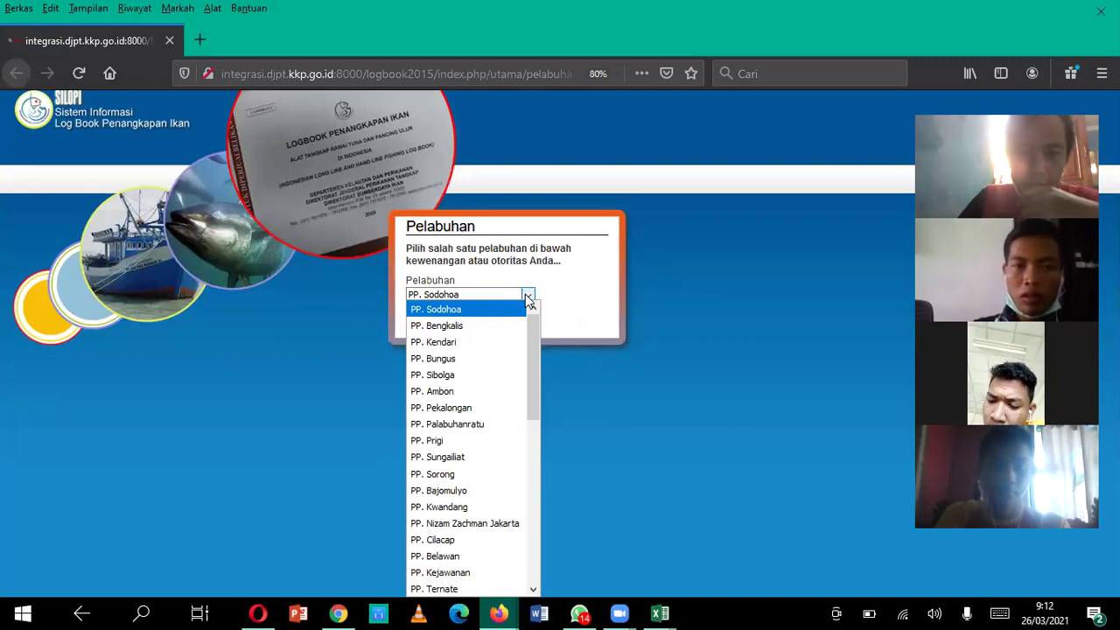
pyautogui.click(528, 297)
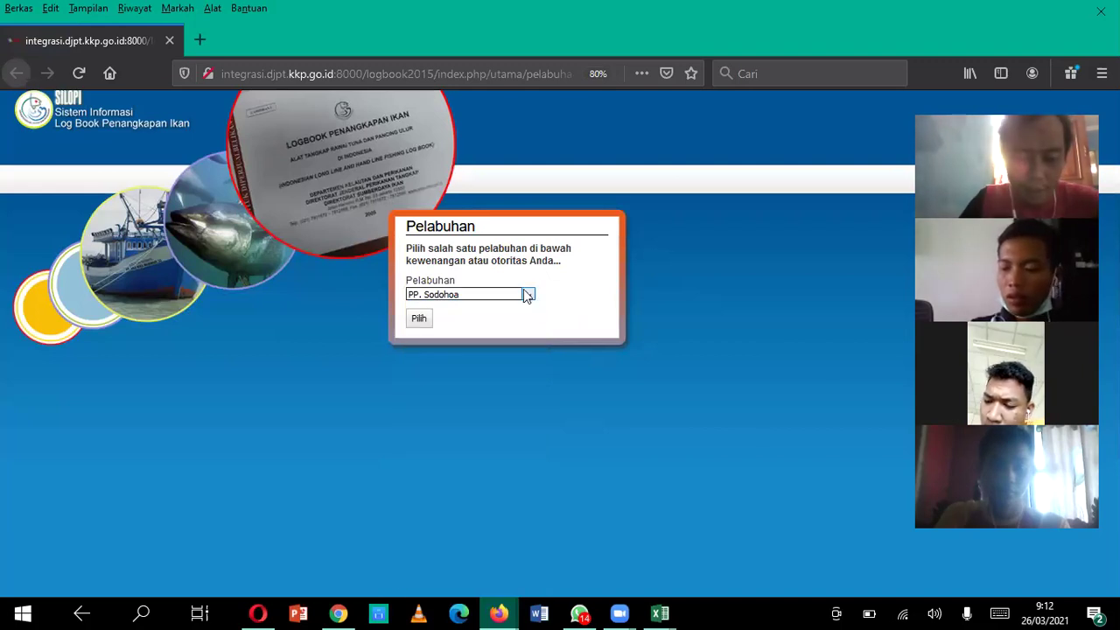
pyautogui.click(528, 295)
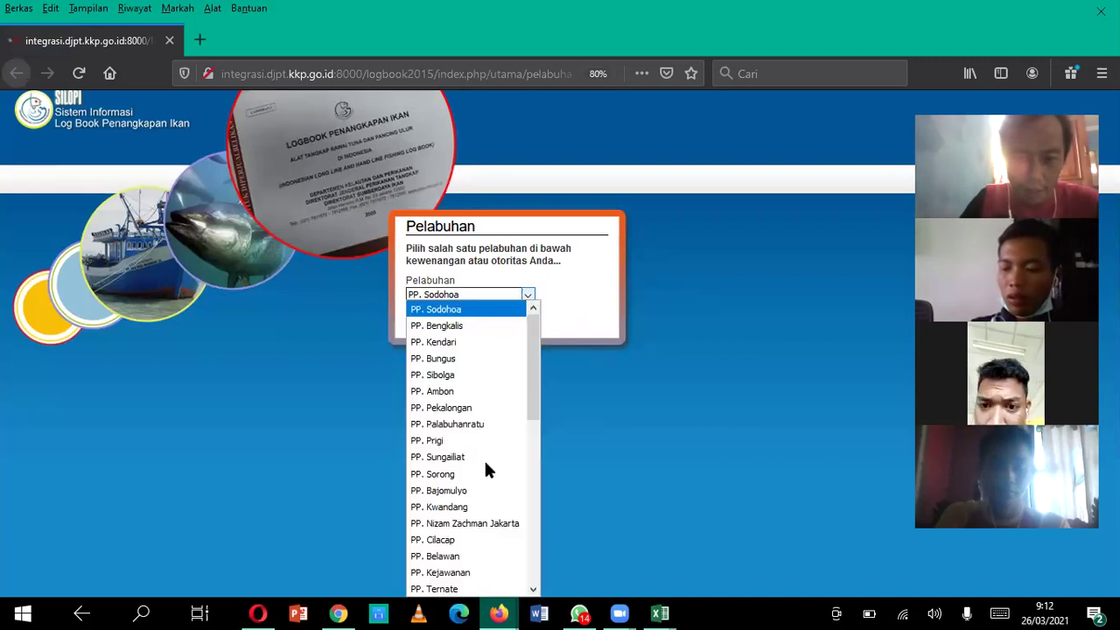
pyautogui.scroll(-4, 489, 490)
pyautogui.scroll(-2, 493, 520)
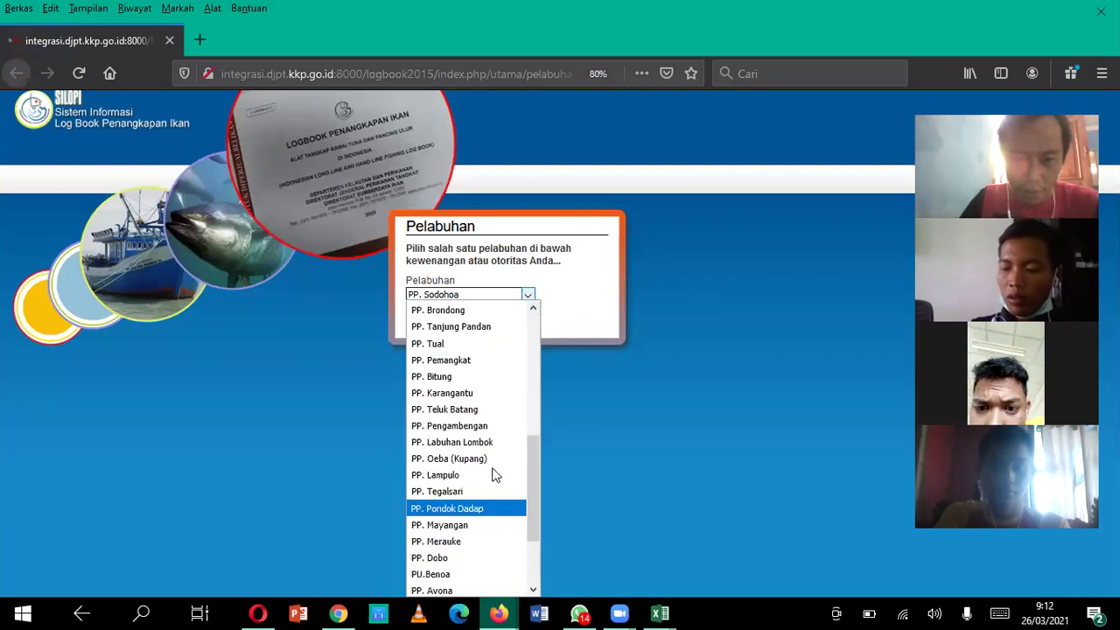
pyautogui.scroll(-2, 496, 485)
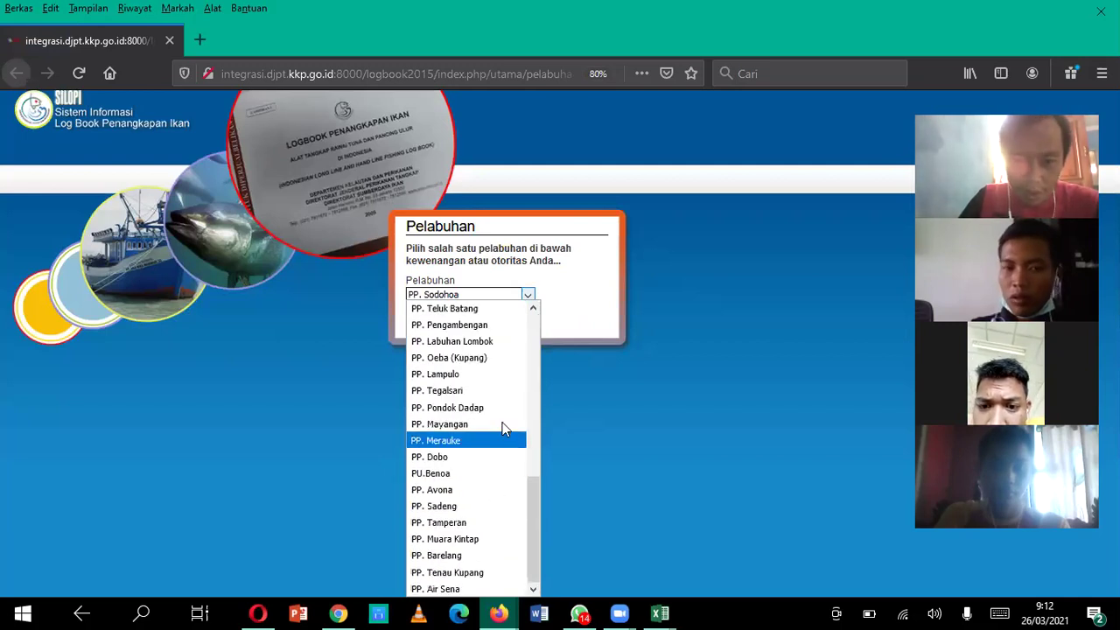
pyautogui.scroll(6, 503, 428)
pyautogui.scroll(2, 503, 422)
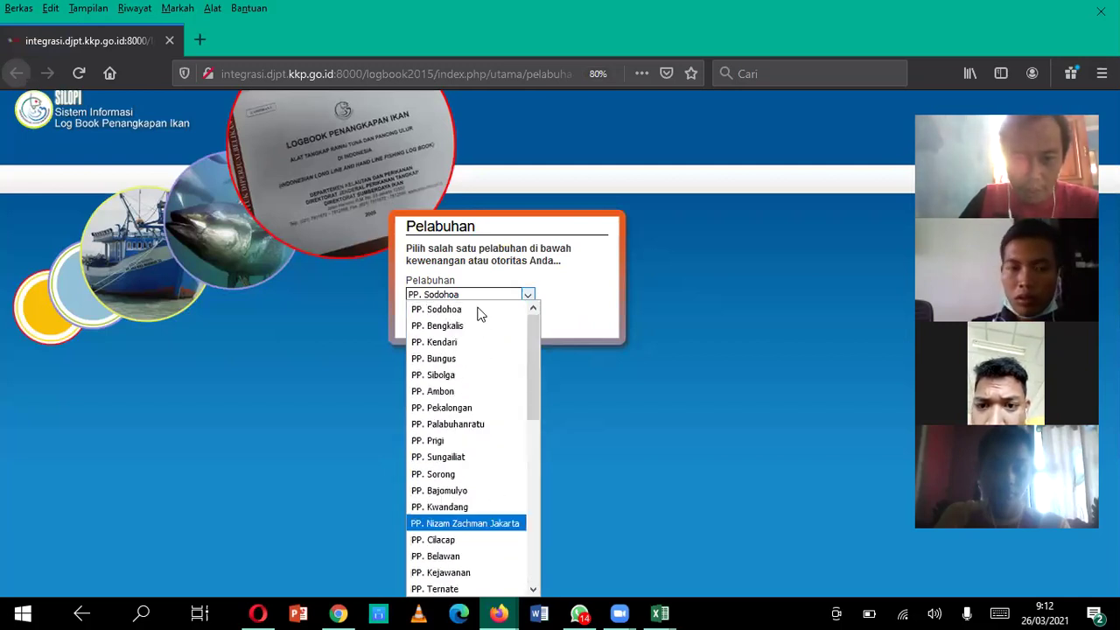
pyautogui.click(480, 313)
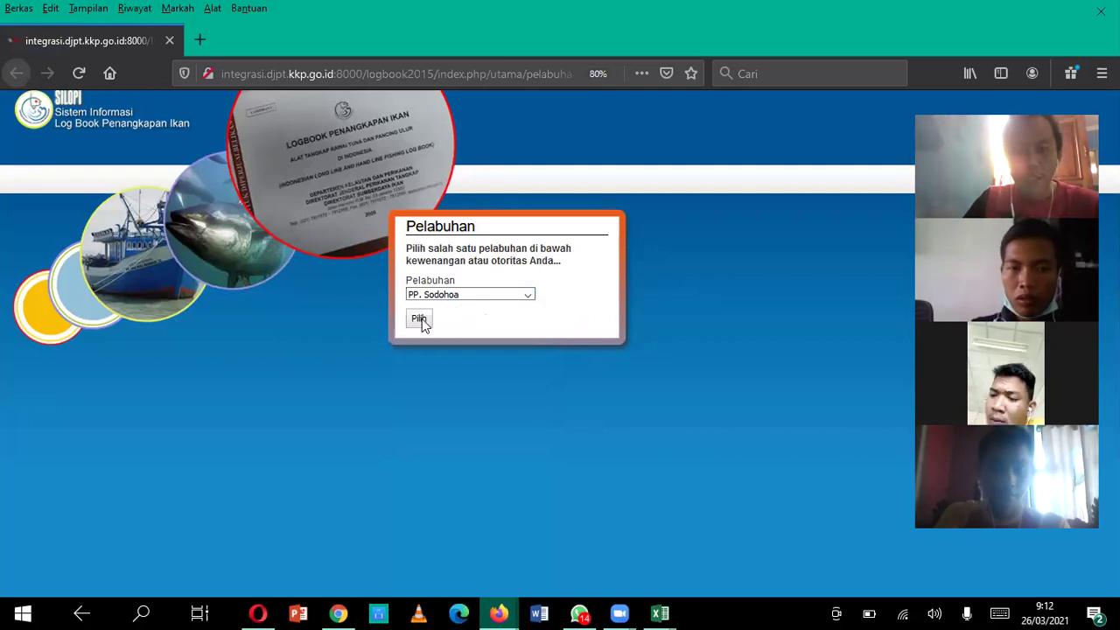
# - Enter SILOPI for PP. Sodohoa to reach the home dashboard
pyautogui.click(419, 319)
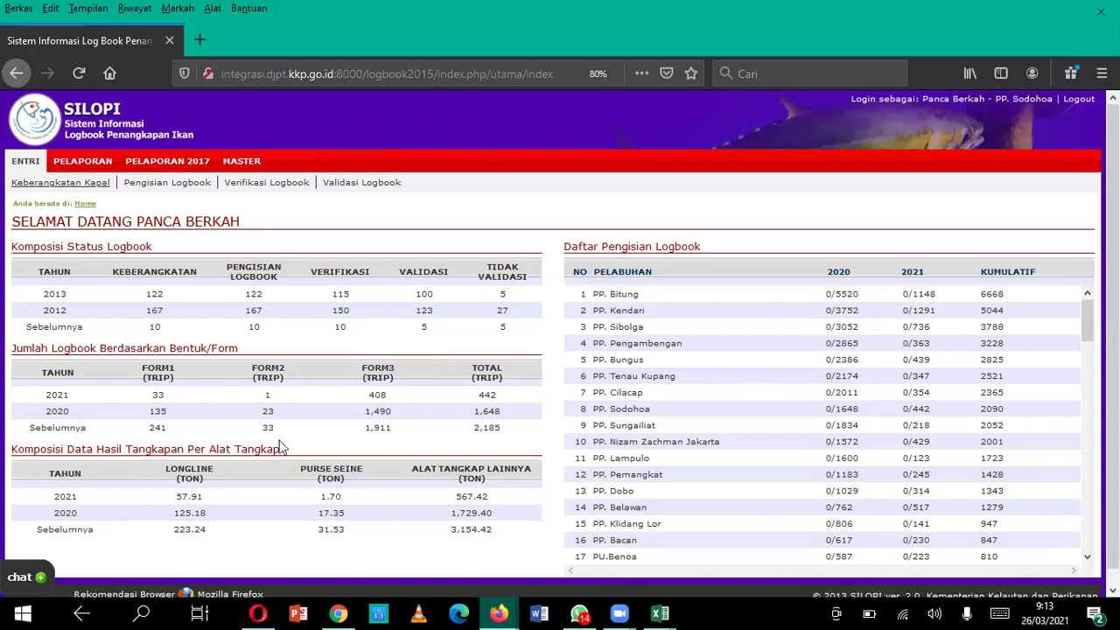
pyautogui.scroll(-1, 663, 296)
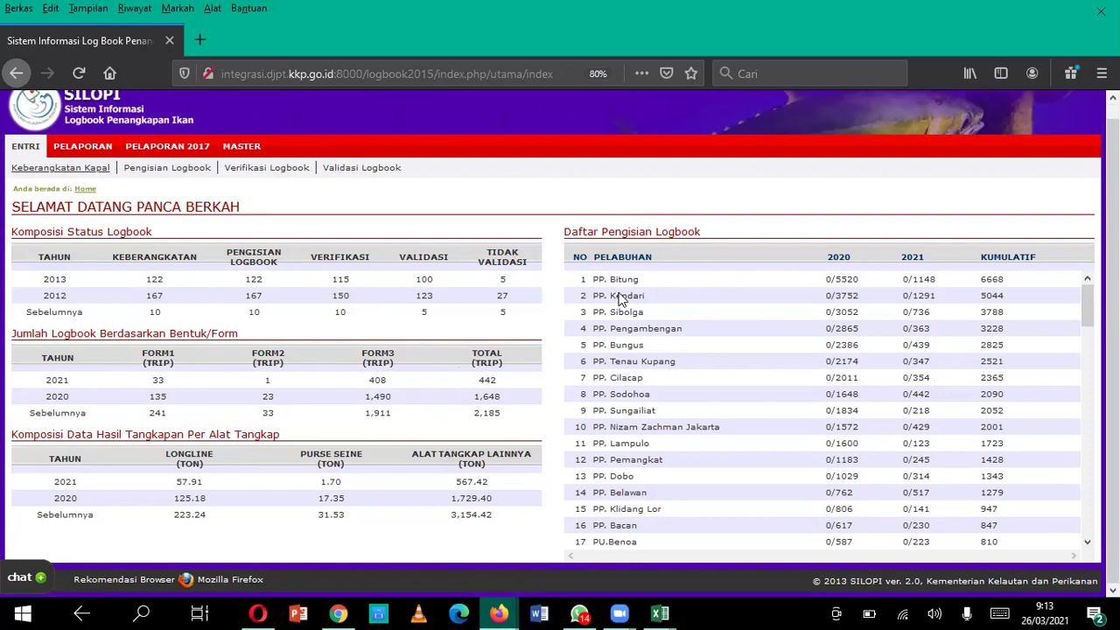
pyautogui.scroll(-3, 621, 300)
pyautogui.scroll(3, 631, 297)
# - Scroll the Daftar Pengisian Logbook table down to the last port and back to the top
pyautogui.scroll(-3, 638, 410)
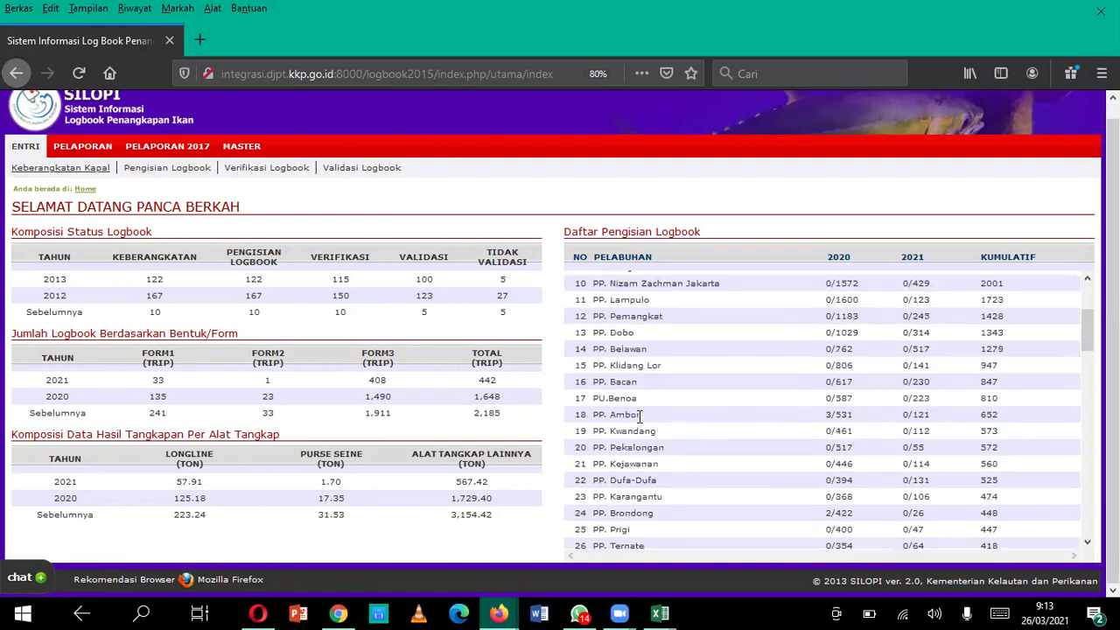
pyautogui.scroll(-2, 631, 433)
pyautogui.scroll(-2, 618, 450)
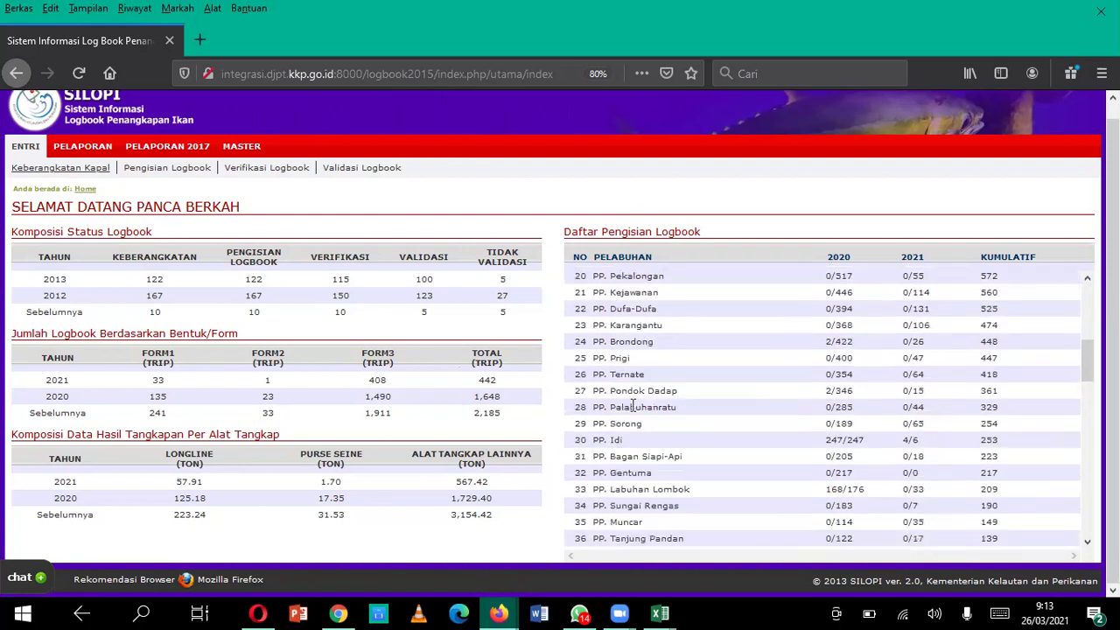
pyautogui.scroll(-2, 645, 448)
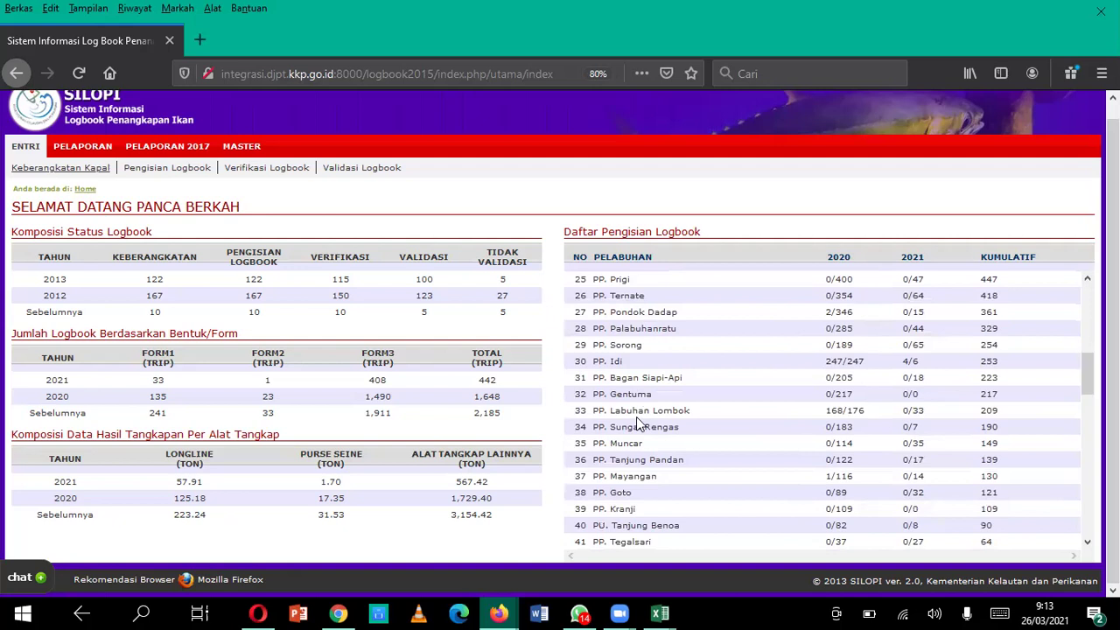
pyautogui.scroll(-2, 626, 447)
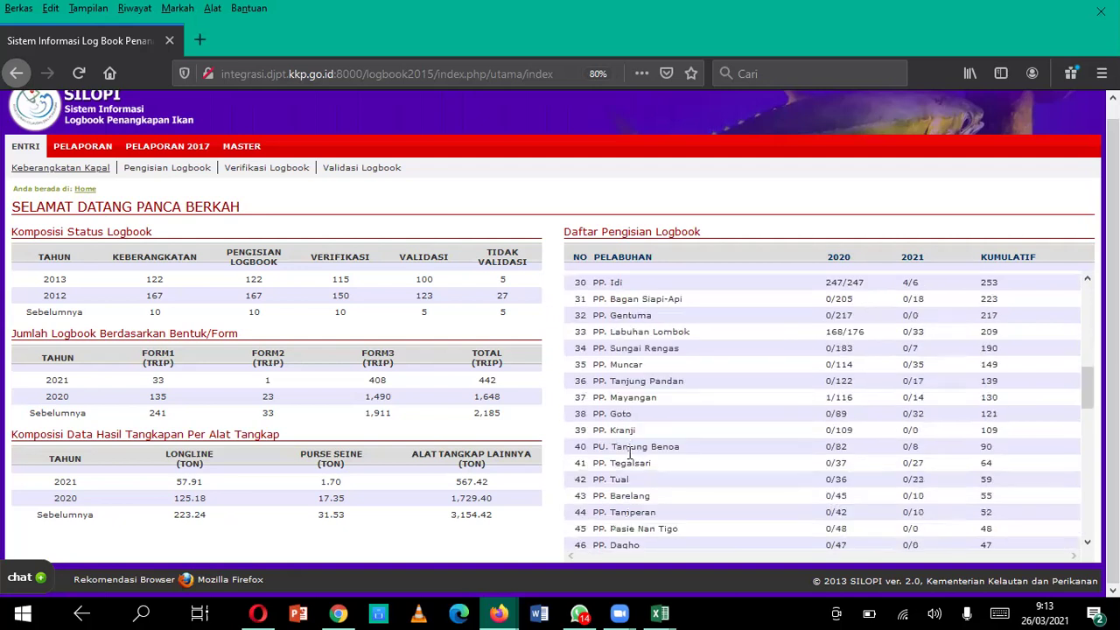
pyautogui.scroll(-2, 629, 450)
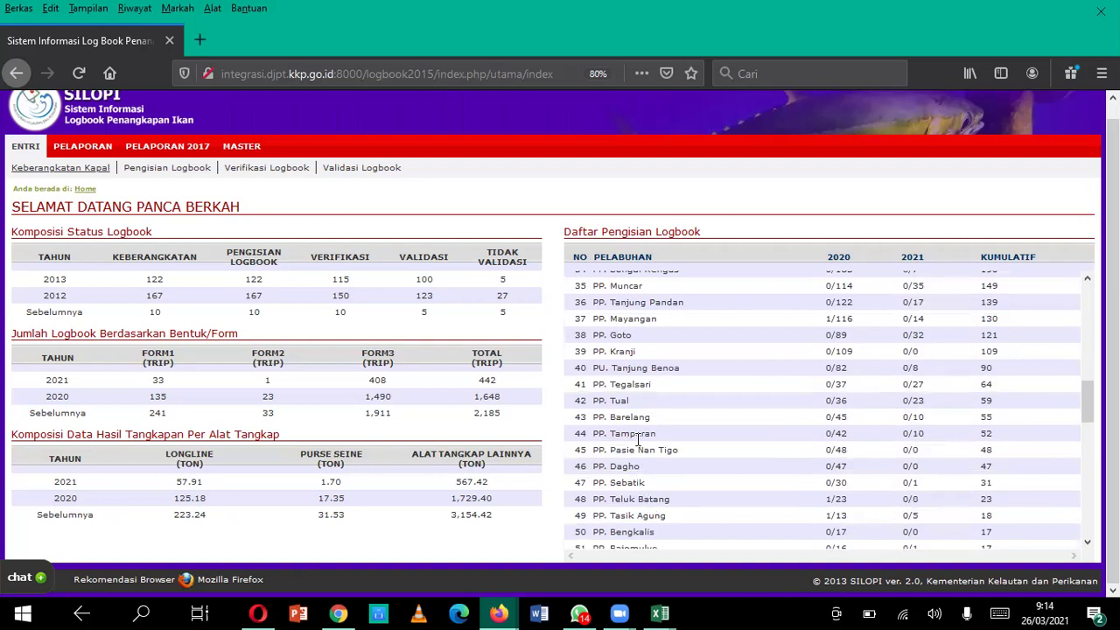
pyautogui.scroll(-2, 637, 441)
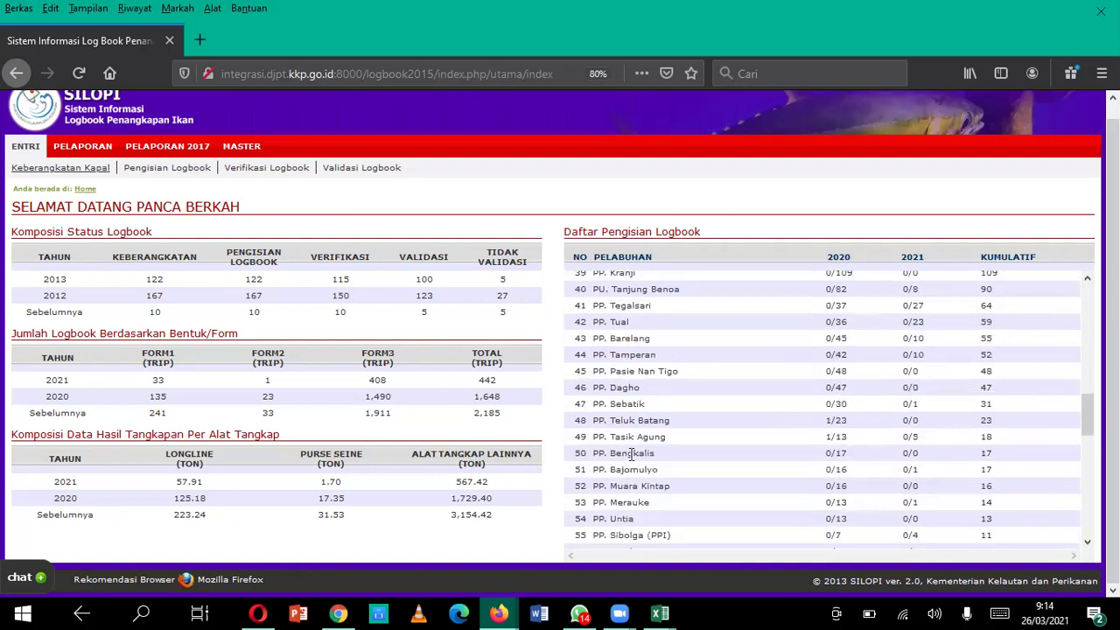
pyautogui.scroll(-2, 631, 454)
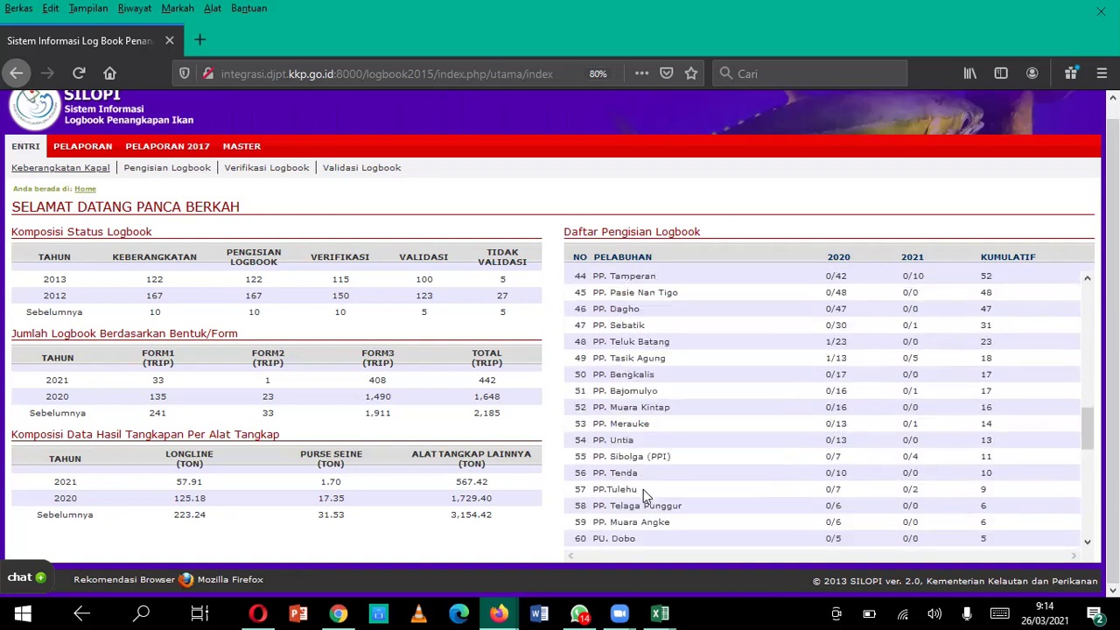
pyautogui.scroll(-2, 647, 474)
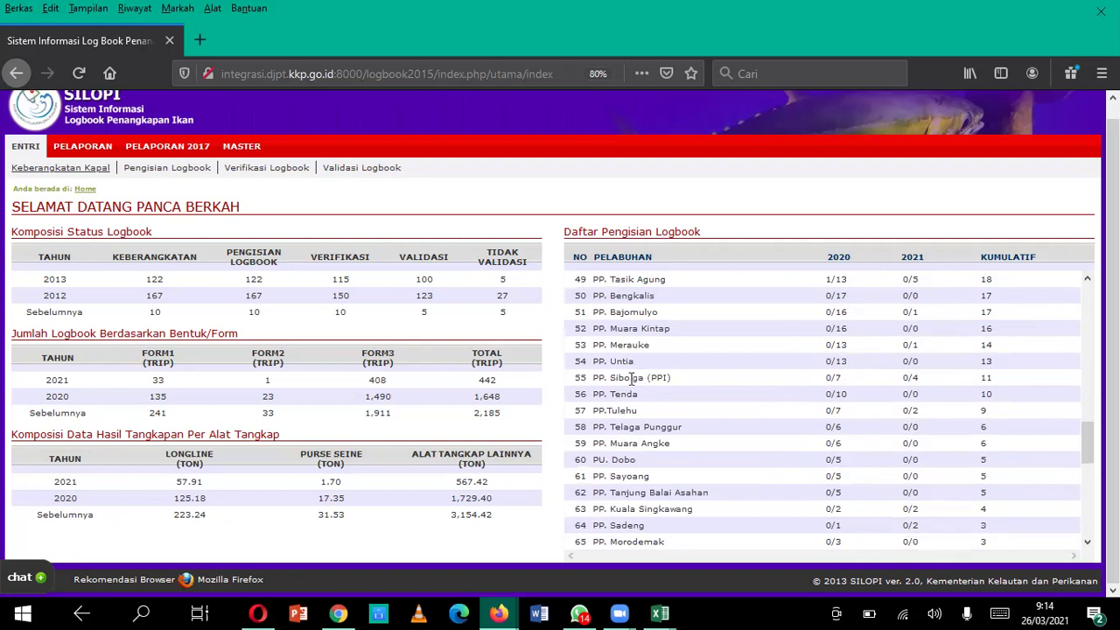
pyautogui.scroll(-2, 637, 437)
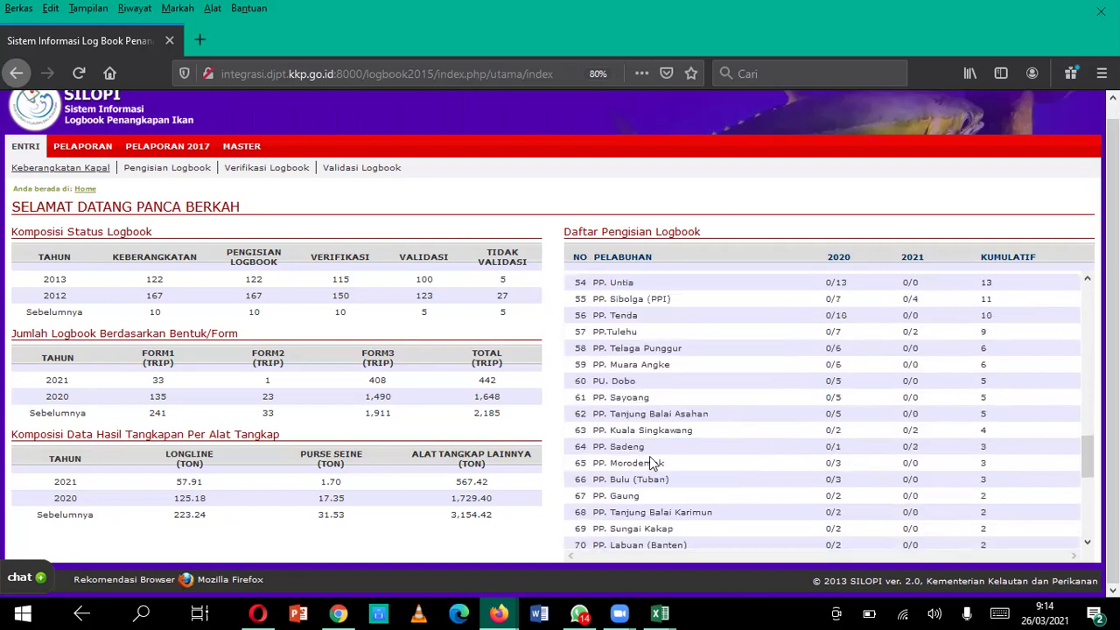
pyautogui.scroll(-2, 650, 456)
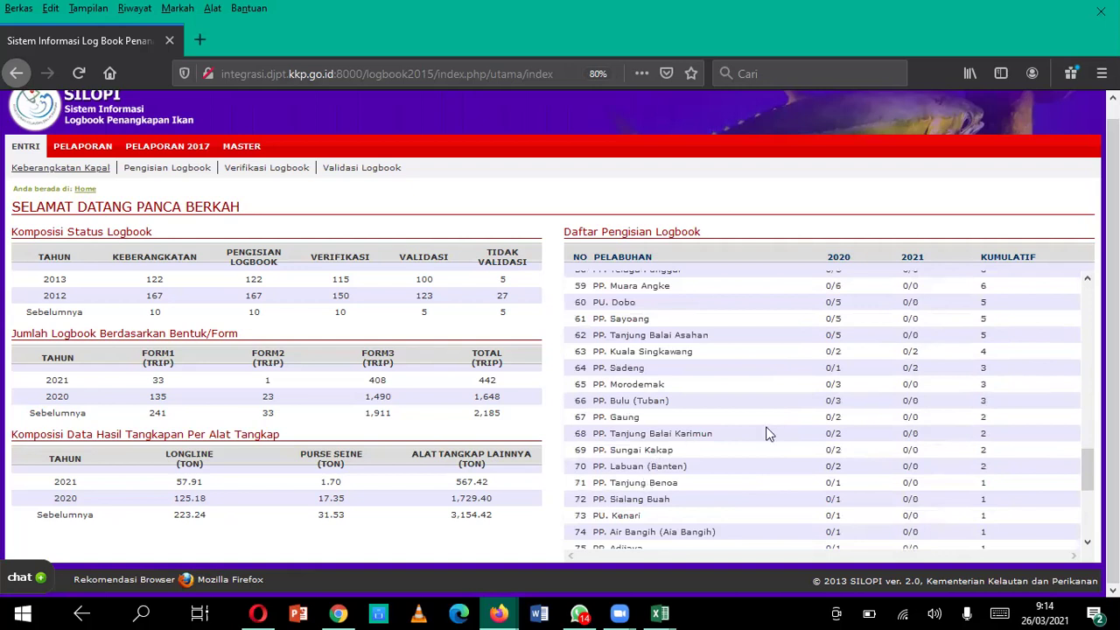
pyautogui.scroll(-2, 767, 432)
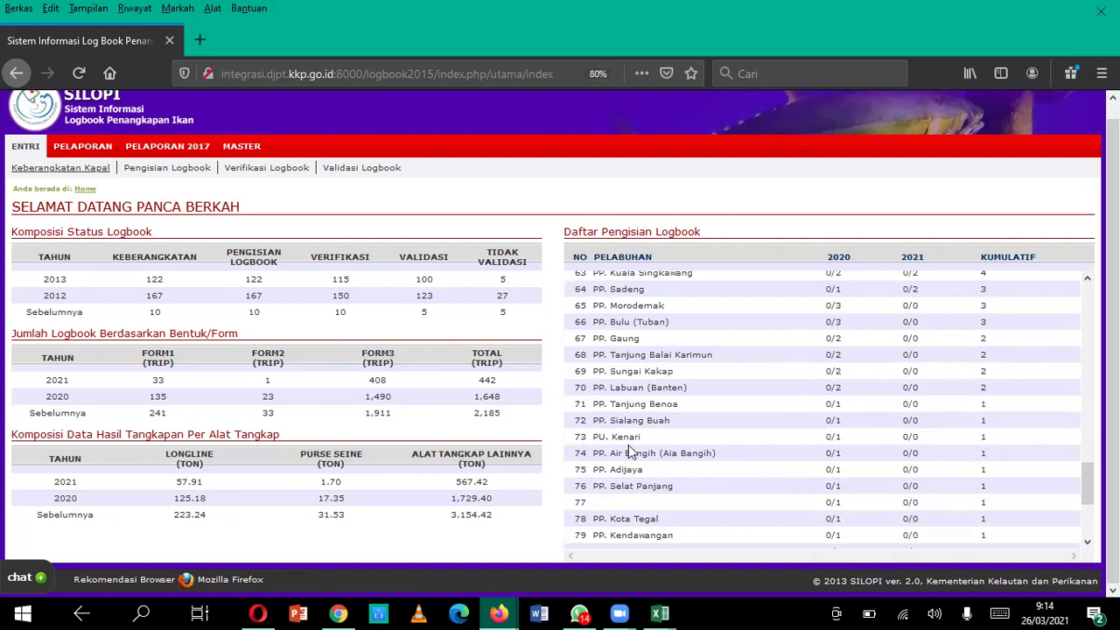
pyautogui.scroll(1, 633, 437)
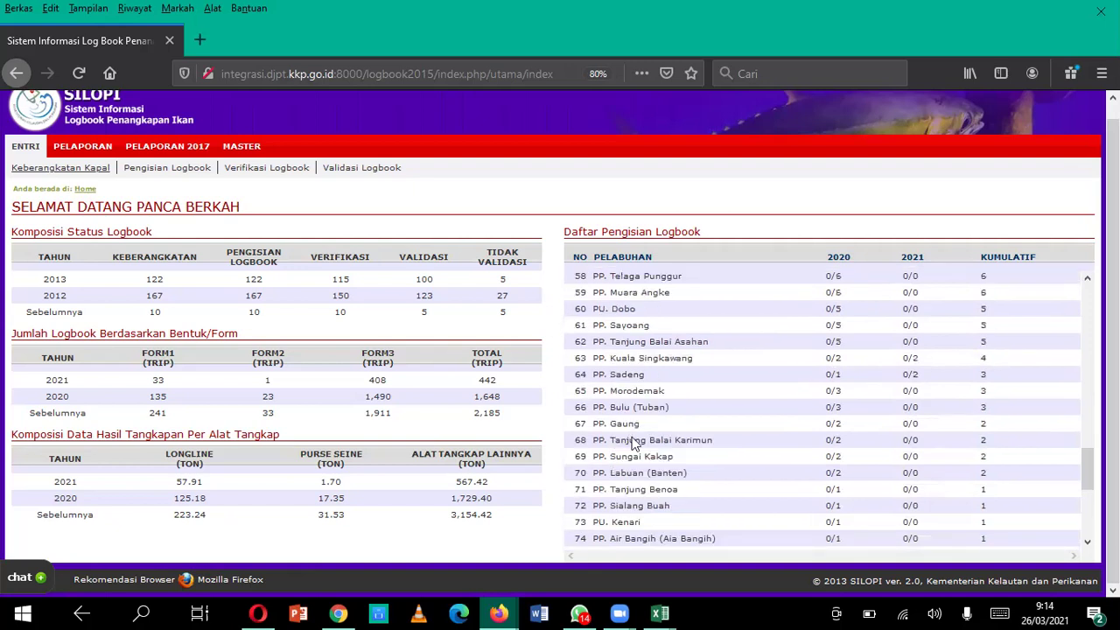
pyautogui.scroll(1, 633, 443)
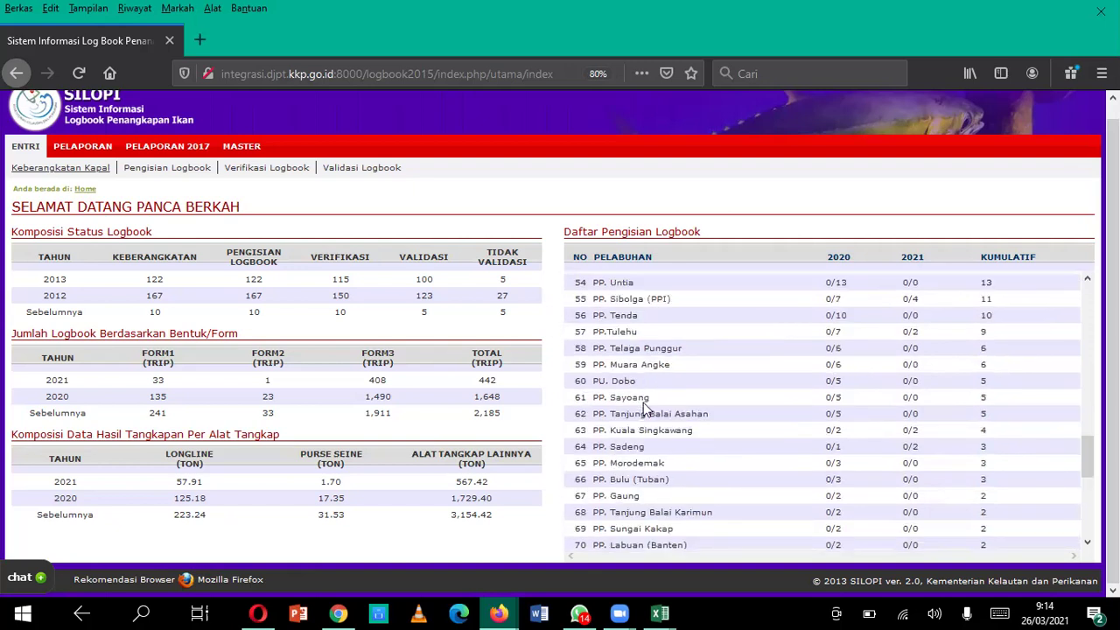
pyautogui.scroll(1, 647, 385)
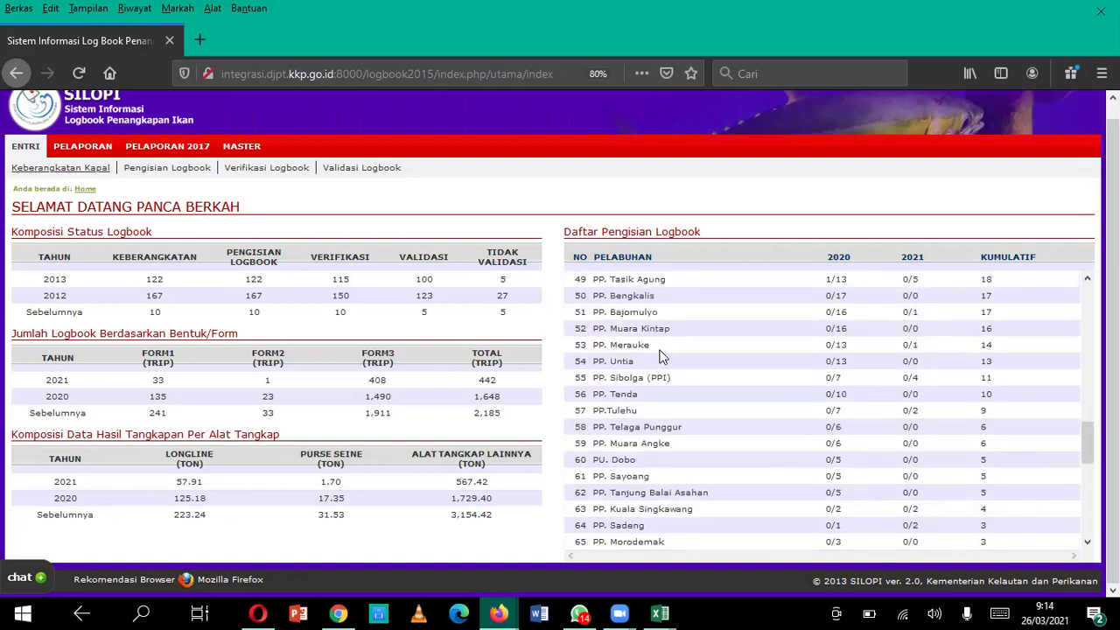
pyautogui.scroll(1, 663, 357)
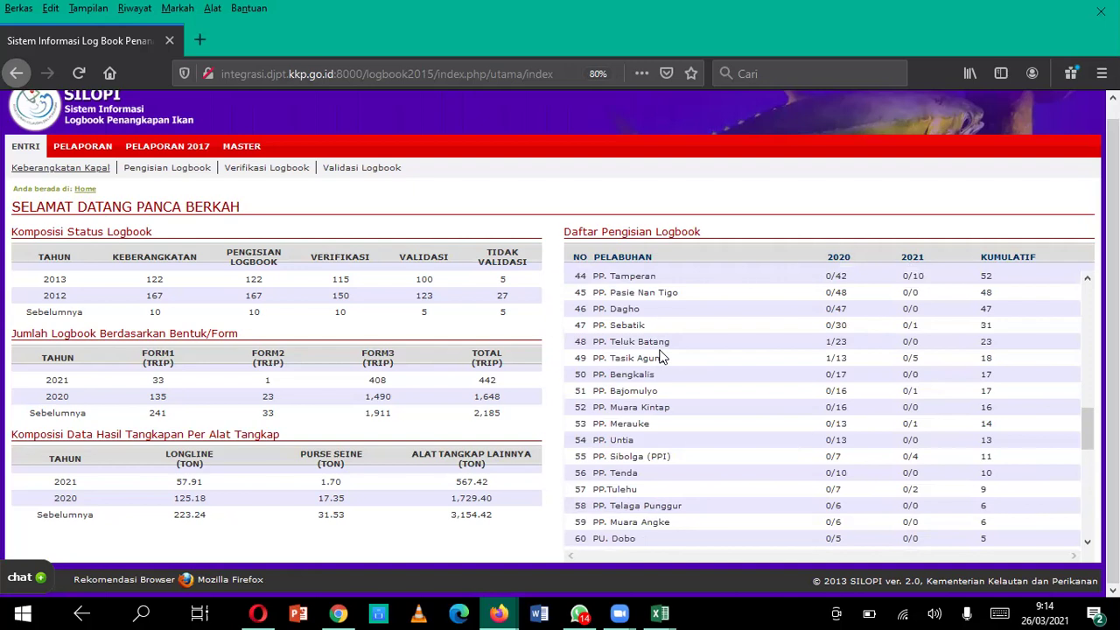
pyautogui.scroll(1, 663, 357)
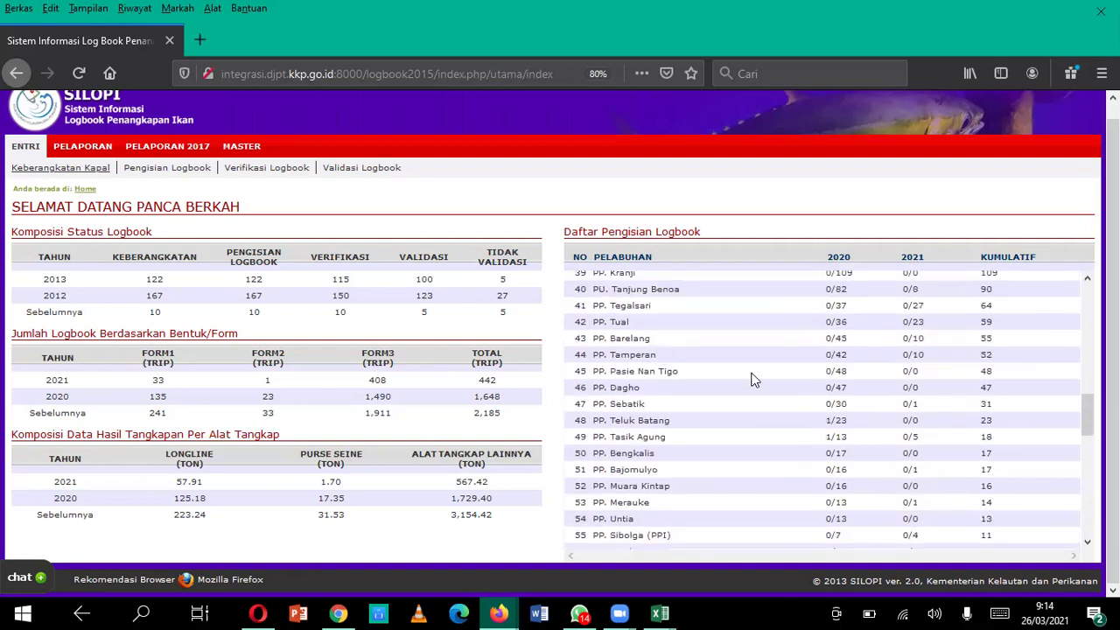
pyautogui.scroll(-1, 754, 380)
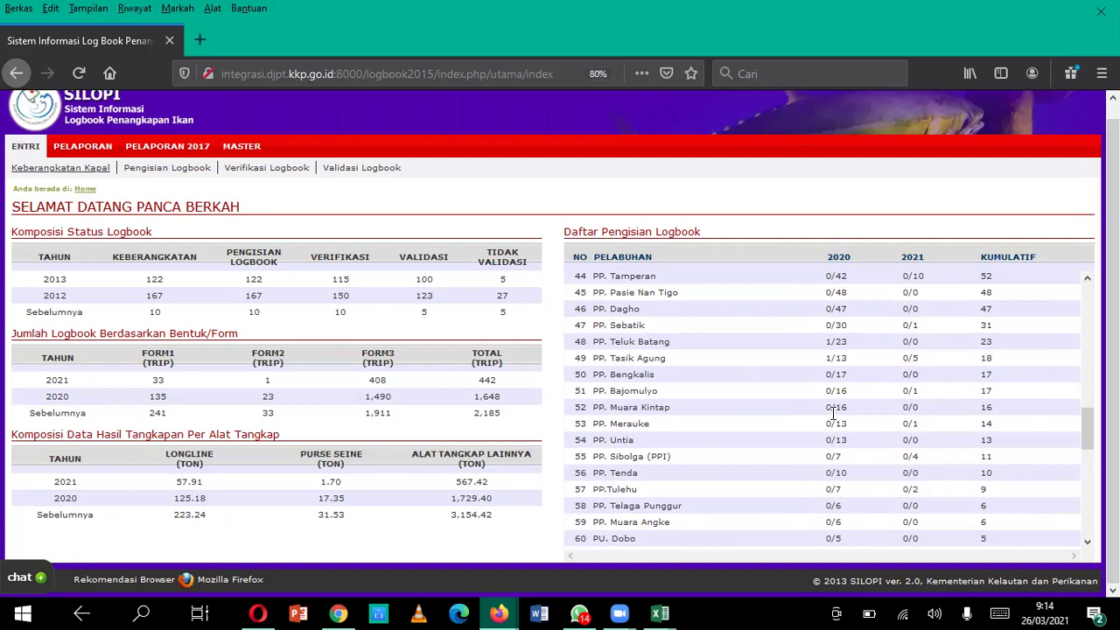
pyautogui.scroll(-1, 834, 411)
pyautogui.scroll(-1, 832, 465)
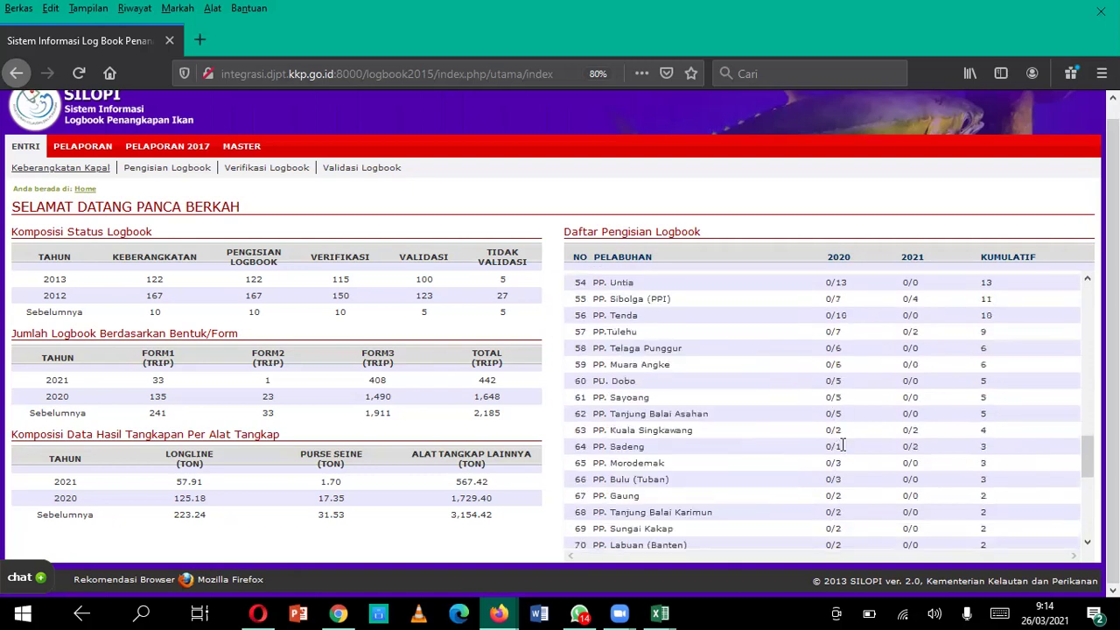
pyautogui.scroll(-1, 831, 469)
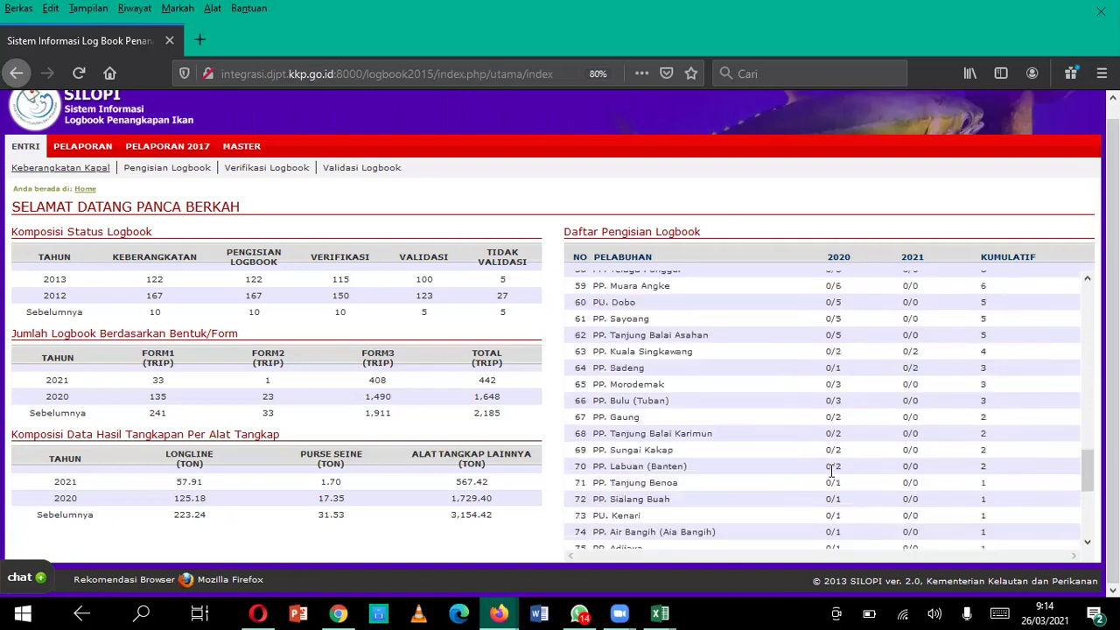
pyautogui.scroll(-1, 832, 469)
pyautogui.scroll(-2, 830, 455)
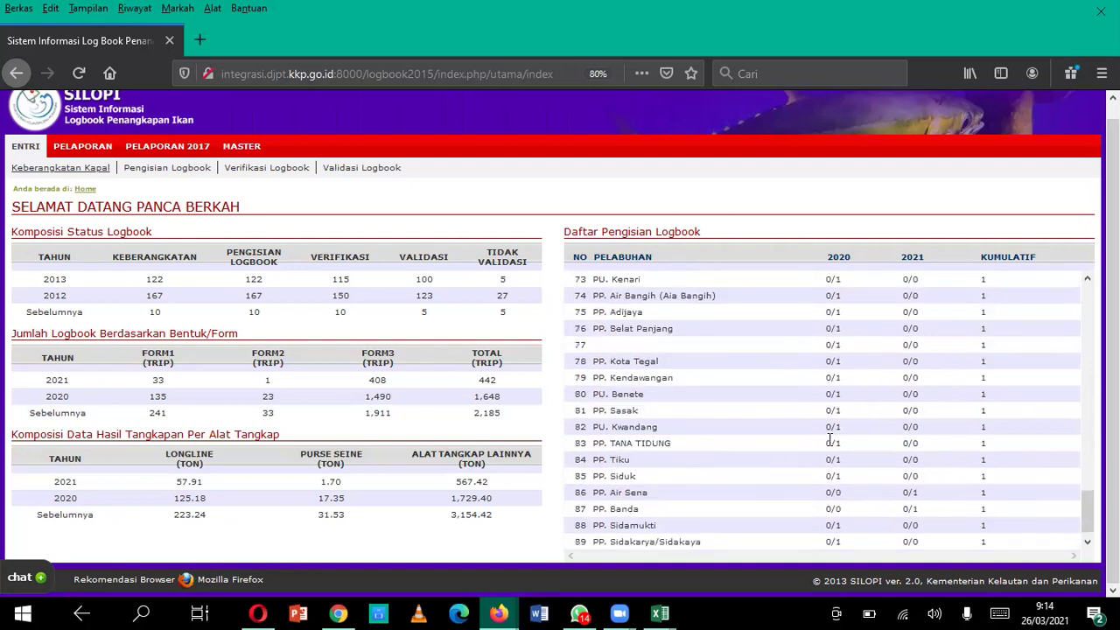
pyautogui.scroll(-1, 829, 440)
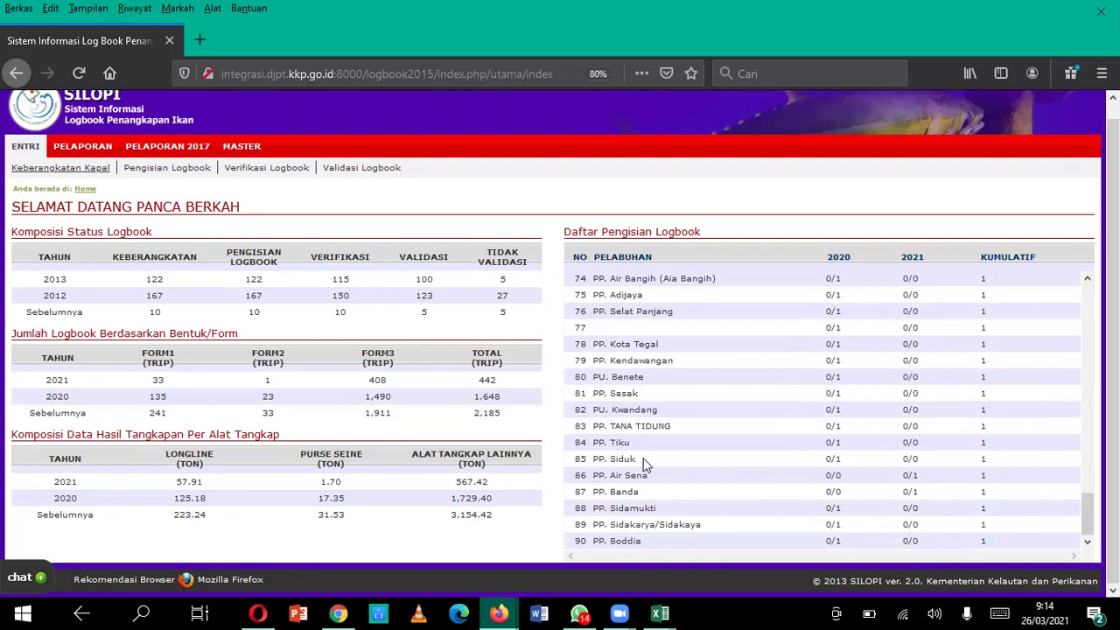
pyautogui.scroll(10, 647, 403)
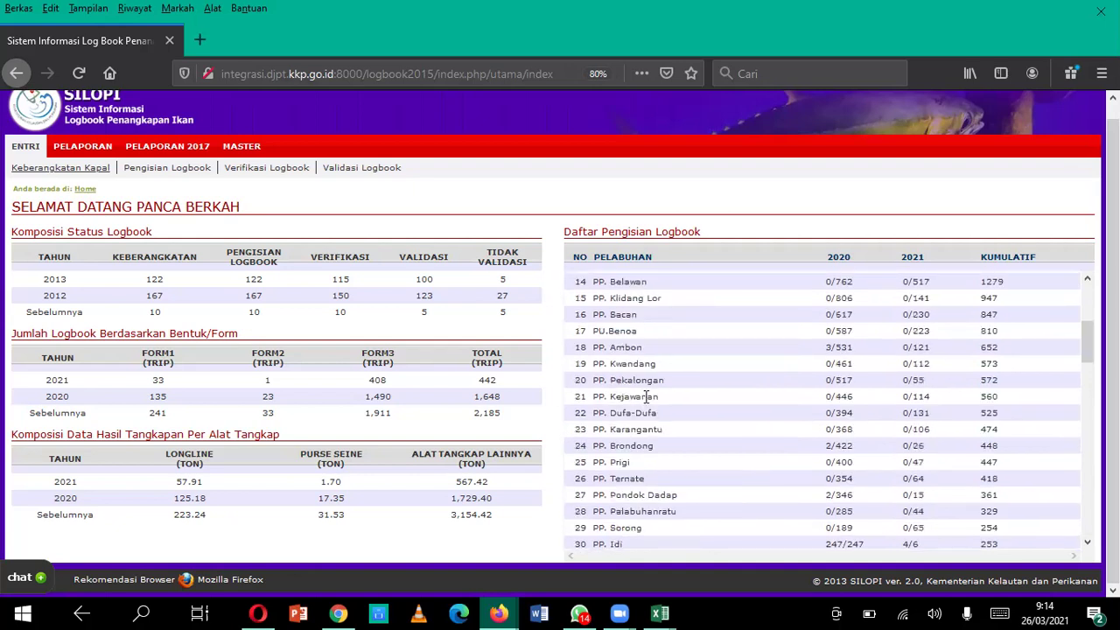
pyautogui.scroll(2, 647, 396)
pyautogui.scroll(2, 647, 397)
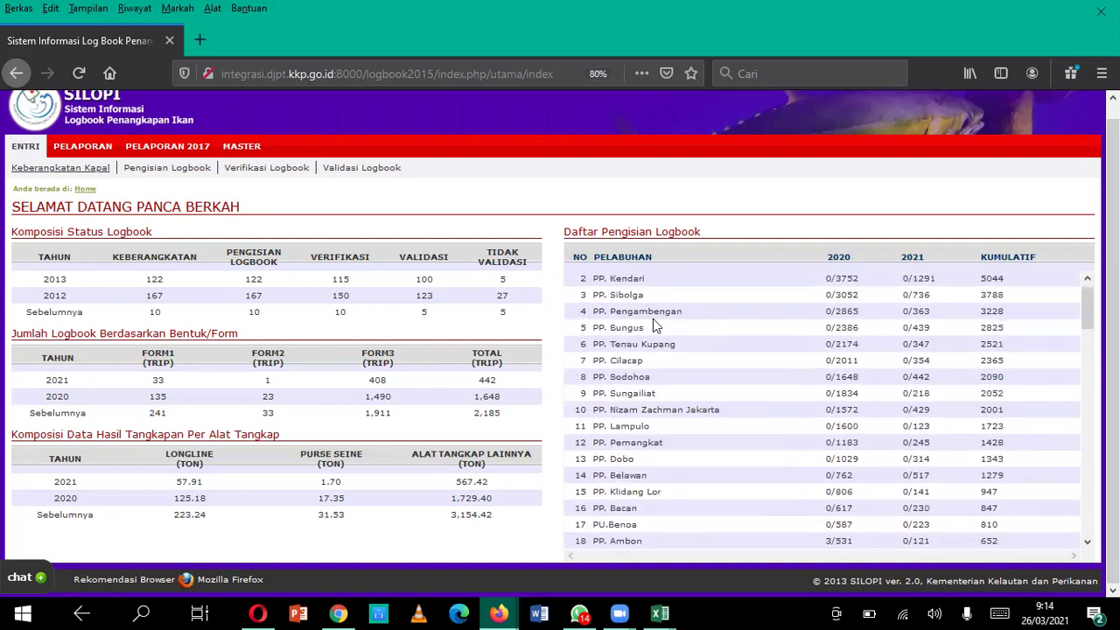
pyautogui.scroll(1, 653, 320)
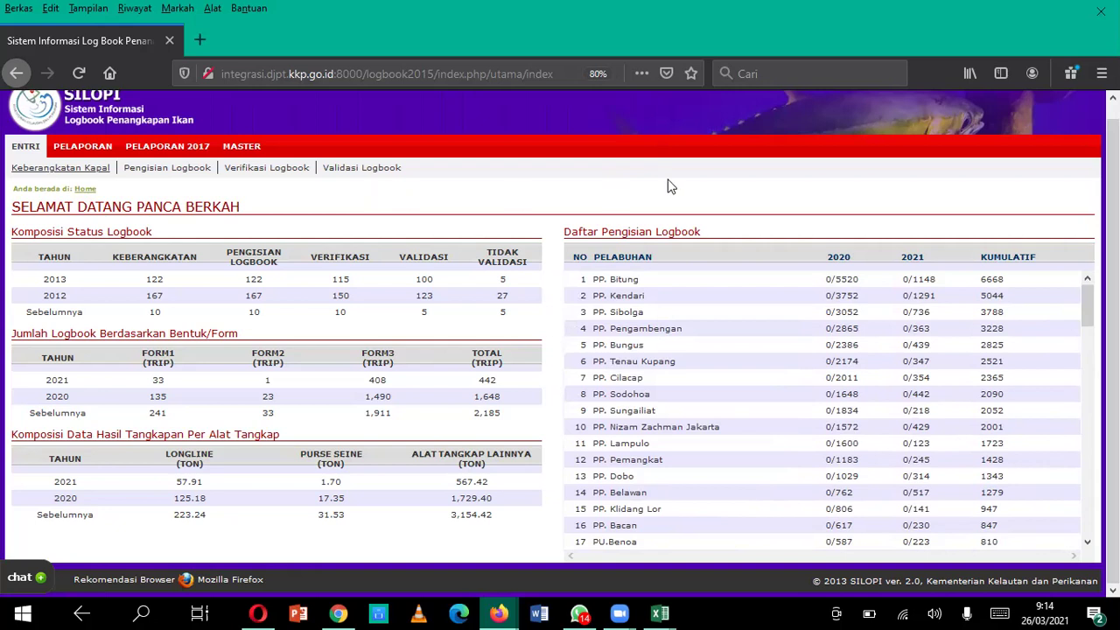
# - Open ENTRI > Keberangkatan Kapal for PP. Sodohoa and browse its 291-page departure list
pyautogui.click(77, 175)
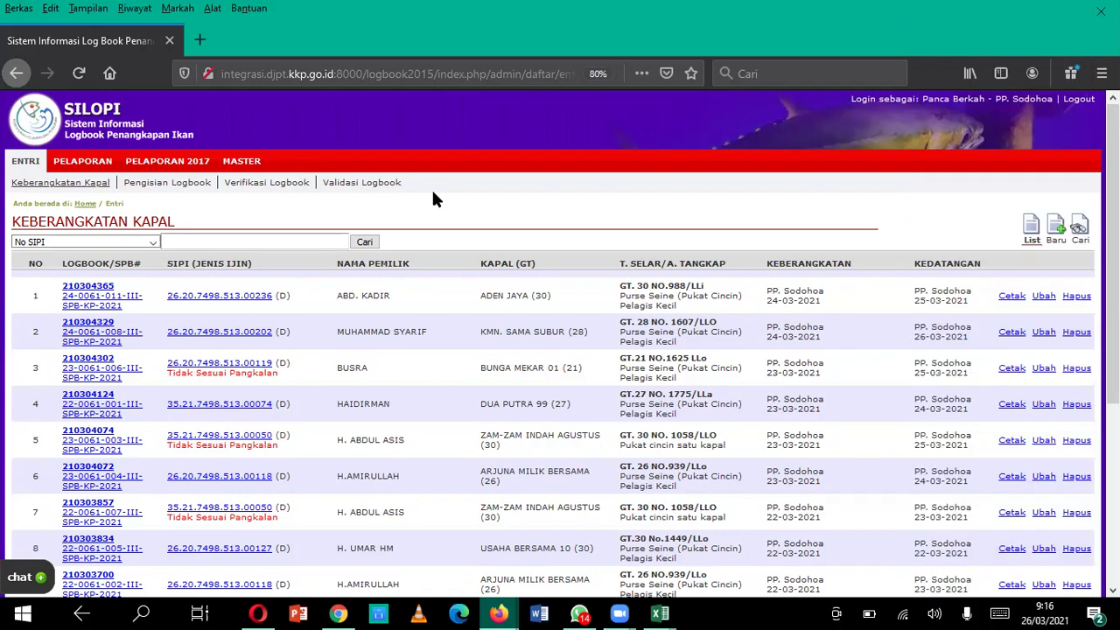
pyautogui.scroll(-3, 254, 410)
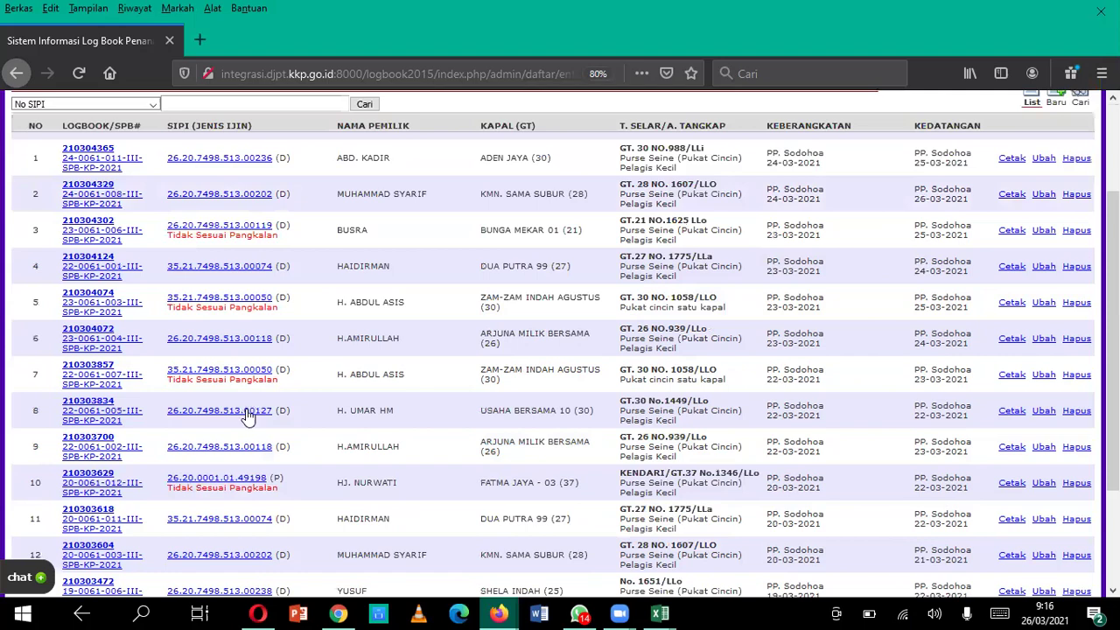
pyautogui.scroll(-2, 251, 420)
pyautogui.scroll(-2, 256, 431)
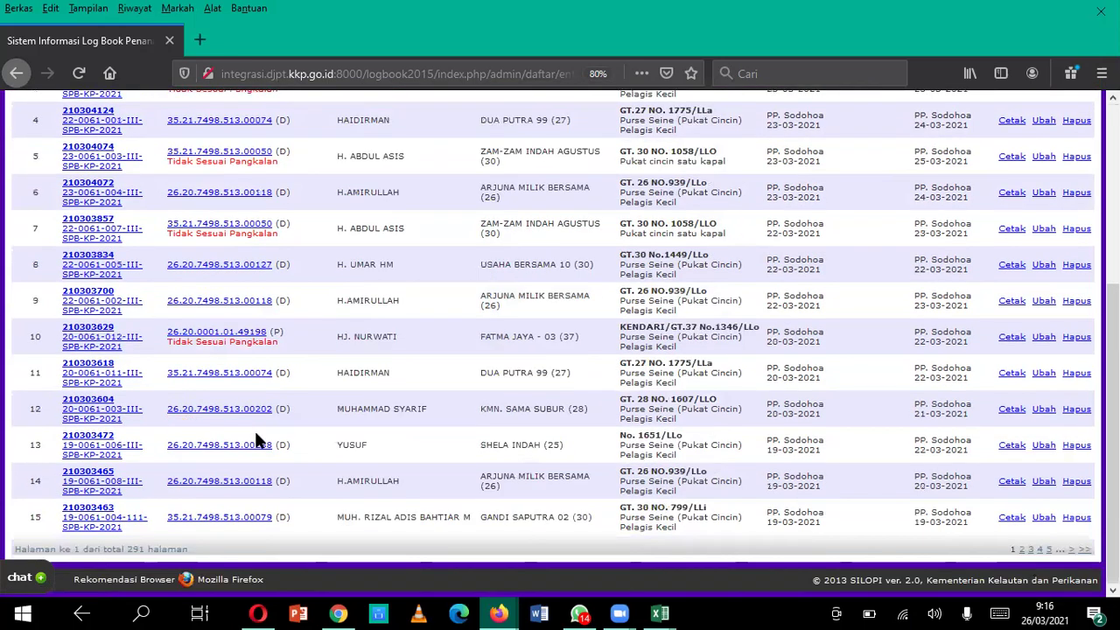
pyautogui.scroll(1, 258, 442)
pyautogui.scroll(3, 258, 441)
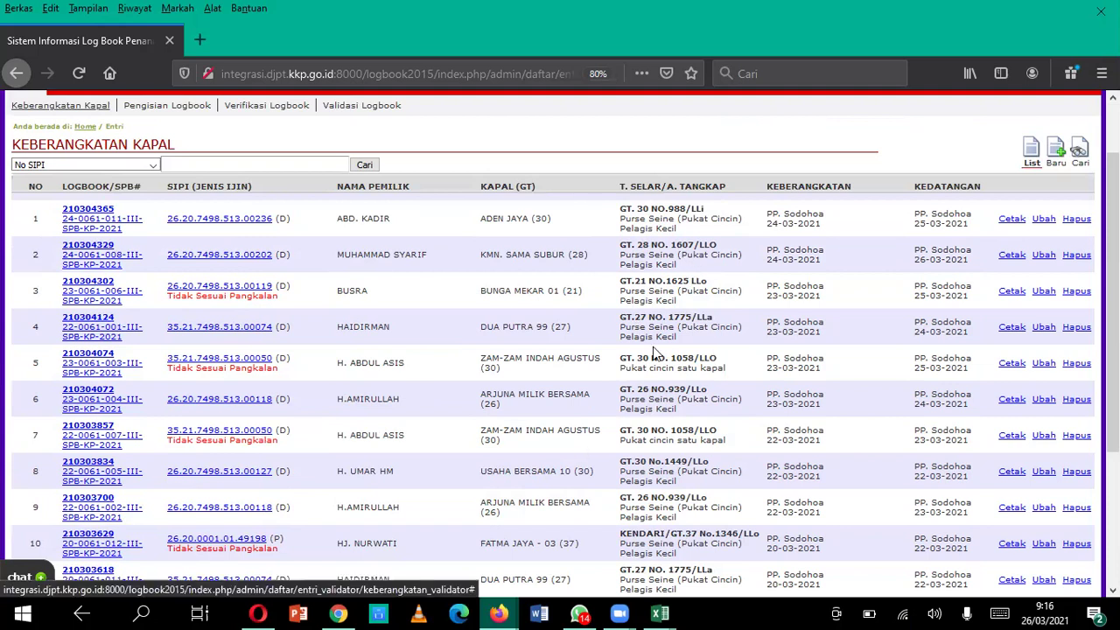
pyautogui.scroll(-5, 634, 418)
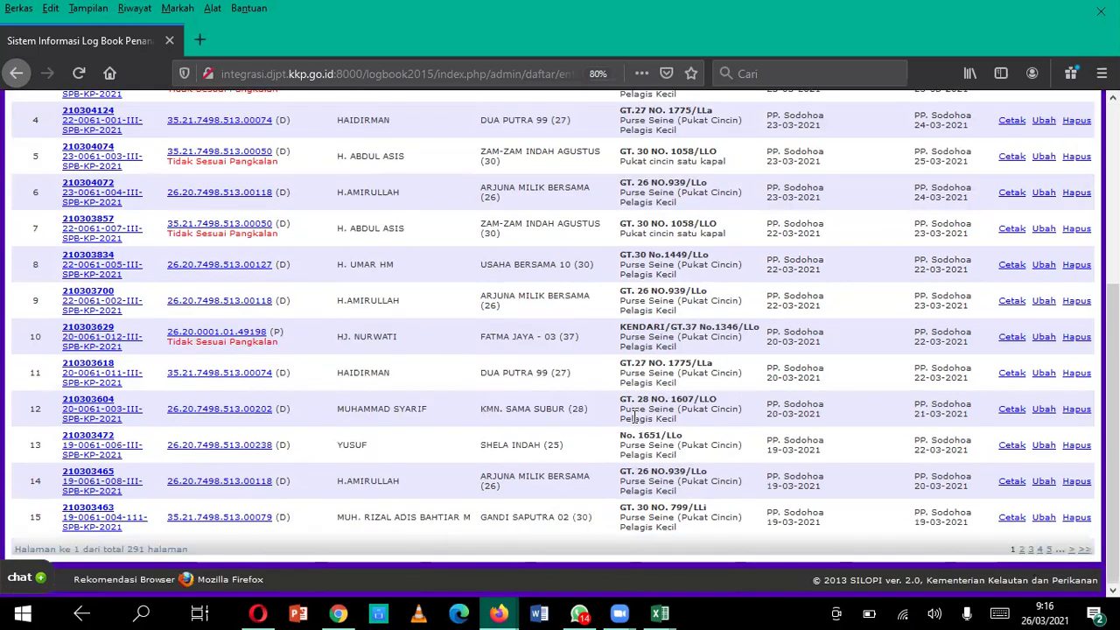
pyautogui.scroll(7, 635, 418)
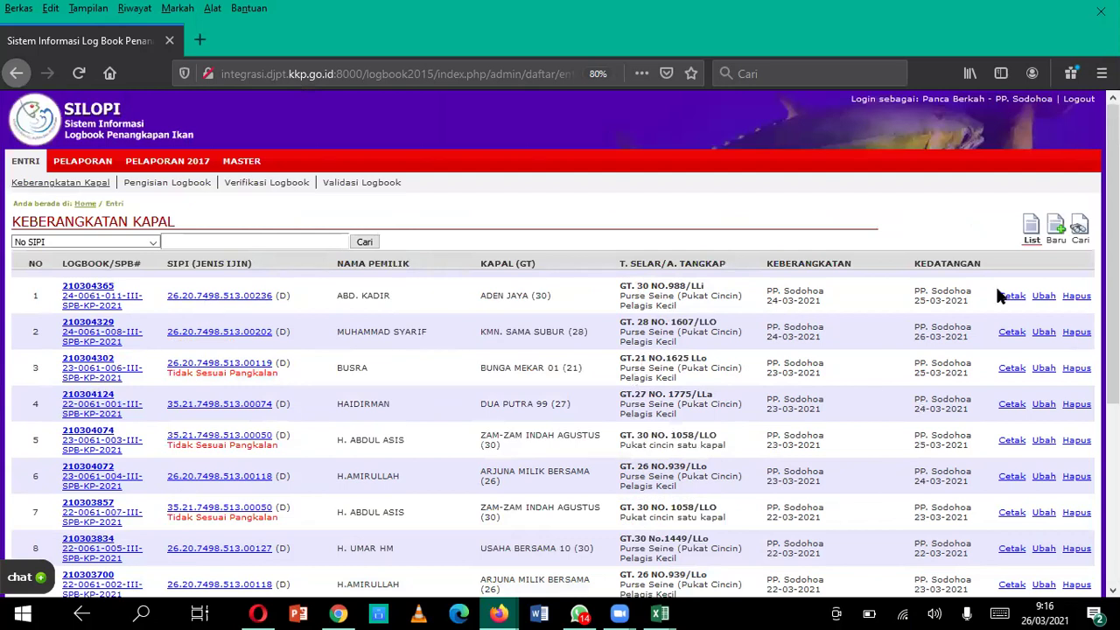
# - Start a new Keberangkatan record with Baru and place the cursor in No SPB
pyautogui.click(1058, 245)
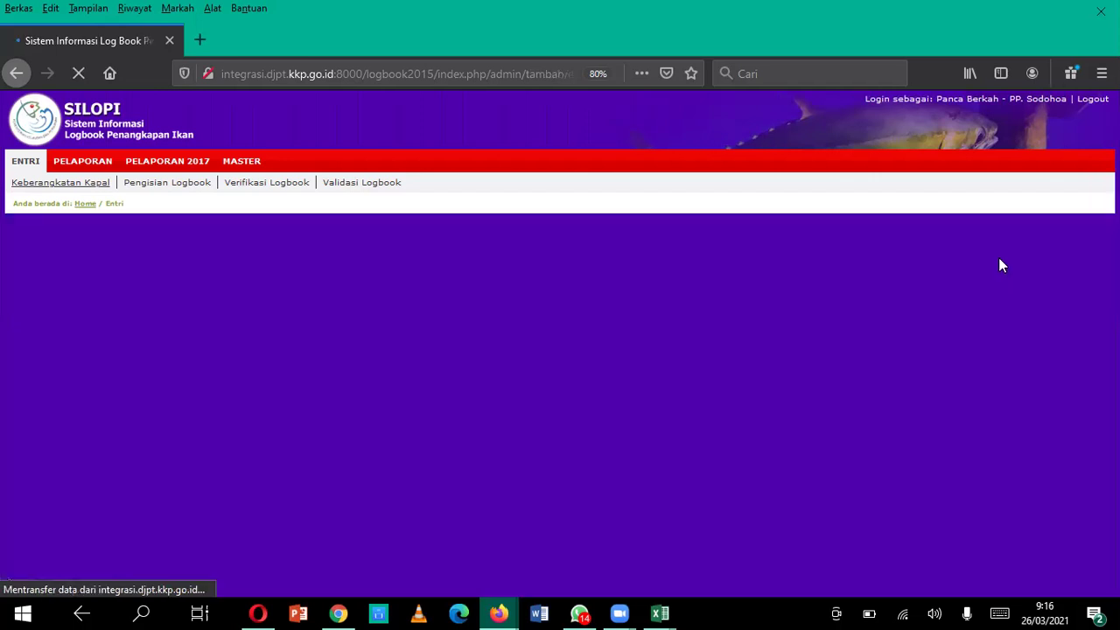
pyautogui.click(207, 285)
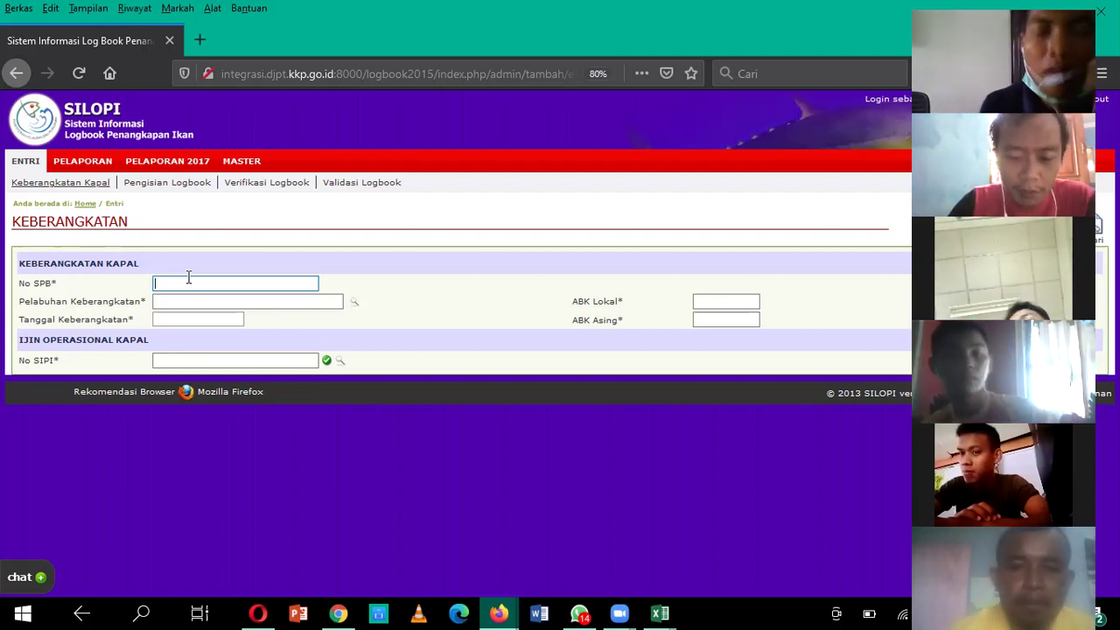
# - Enter SPB/TlkAw/III/2021-001 as the No SPB
pyautogui.write('SP')
pyautogui.write('B')
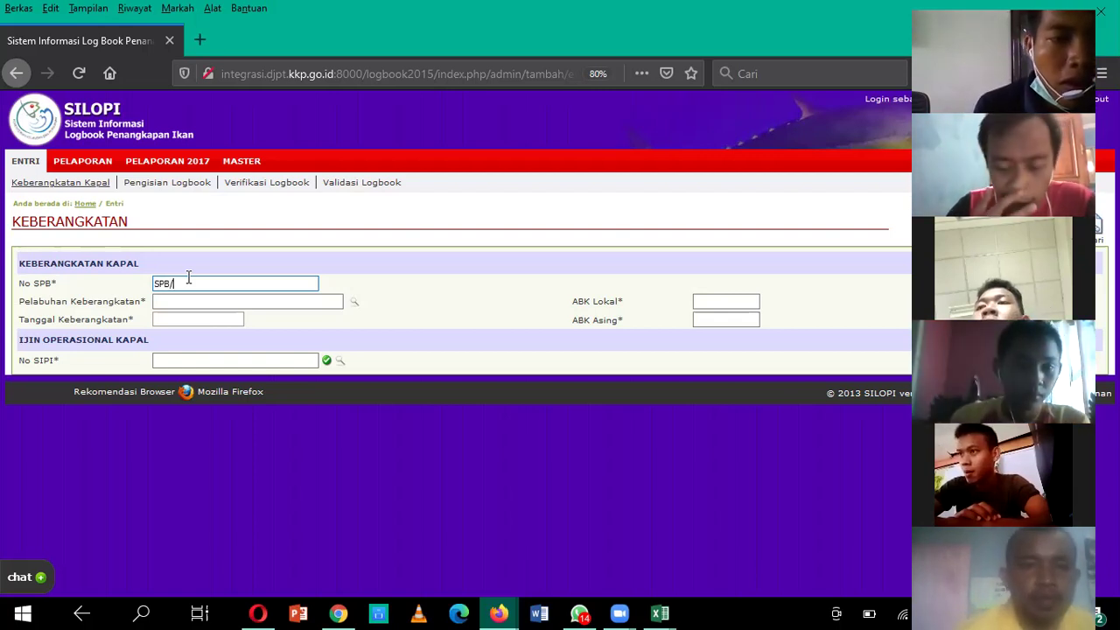
pyautogui.write('/')
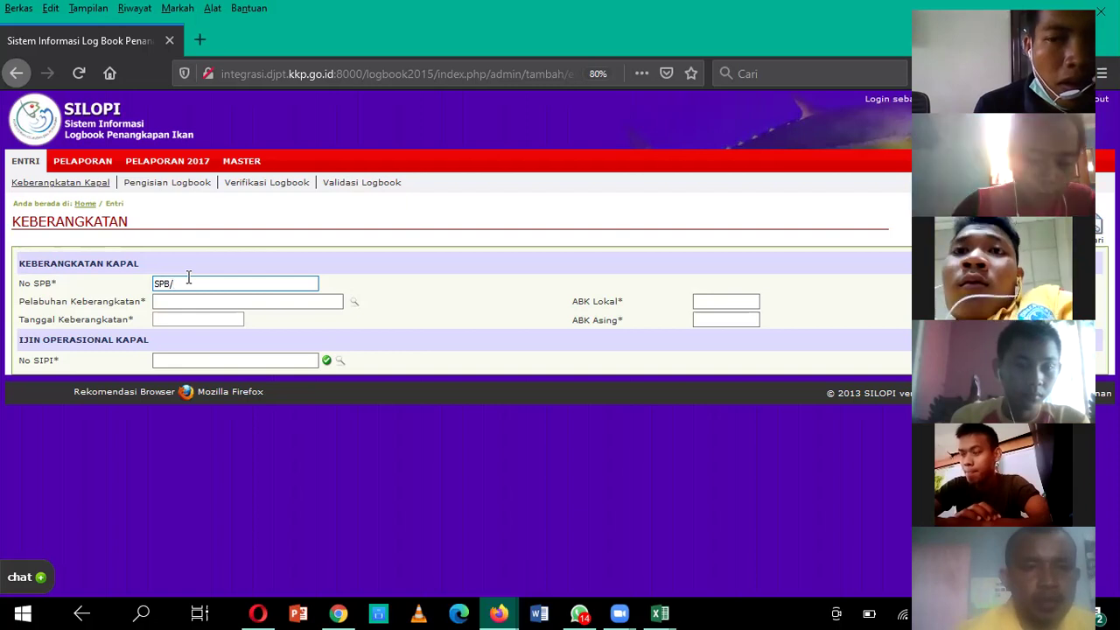
pyautogui.write('TlkAw/')
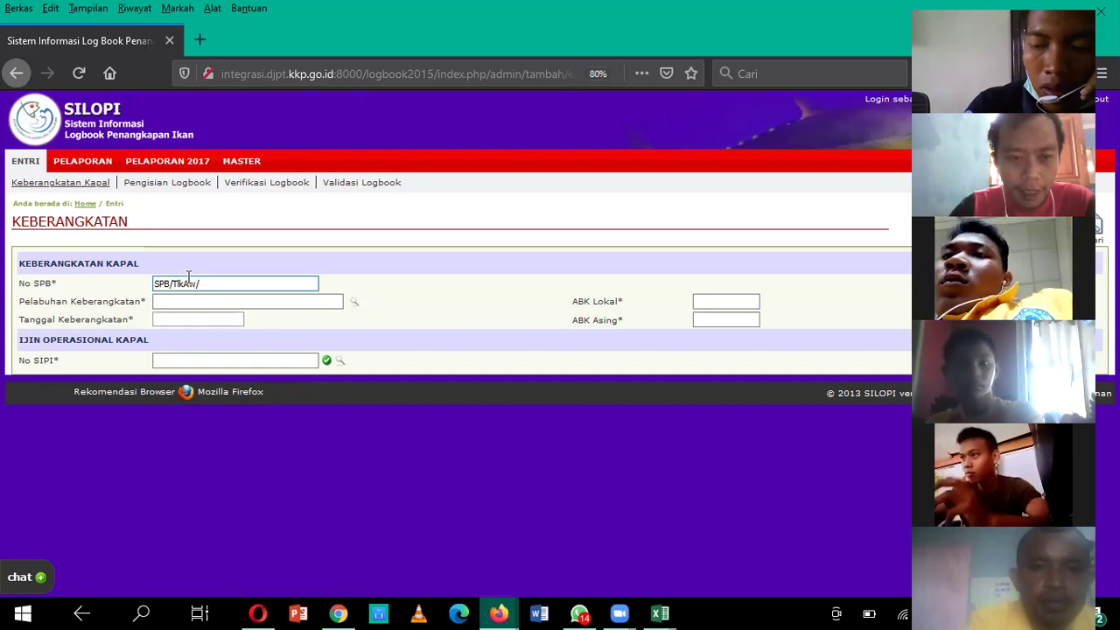
pyautogui.write('III/2021-')
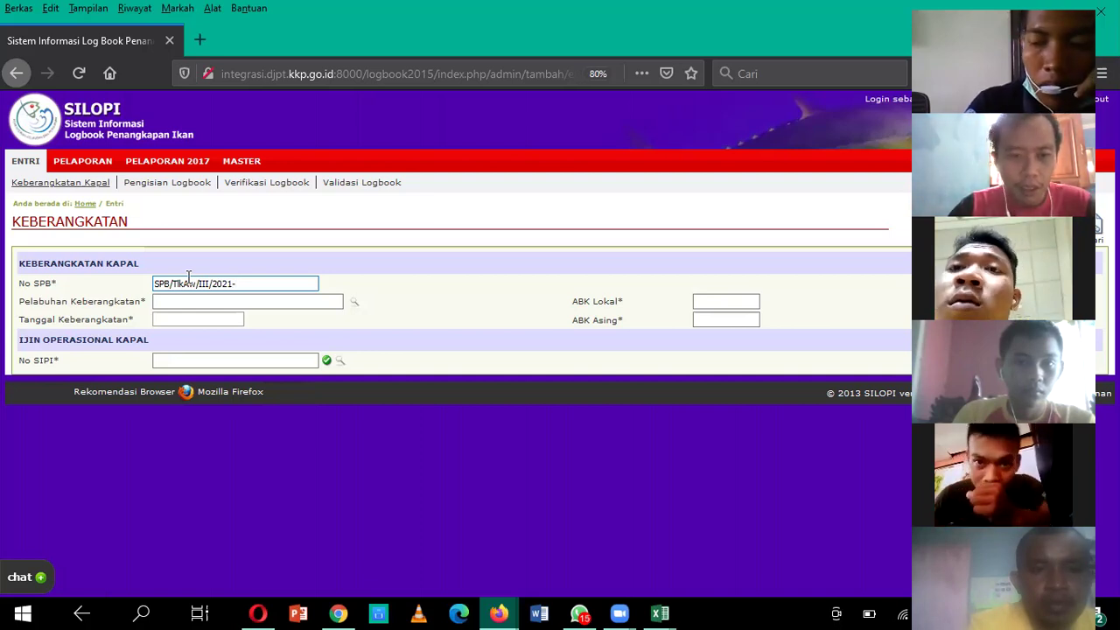
pyautogui.write('1')
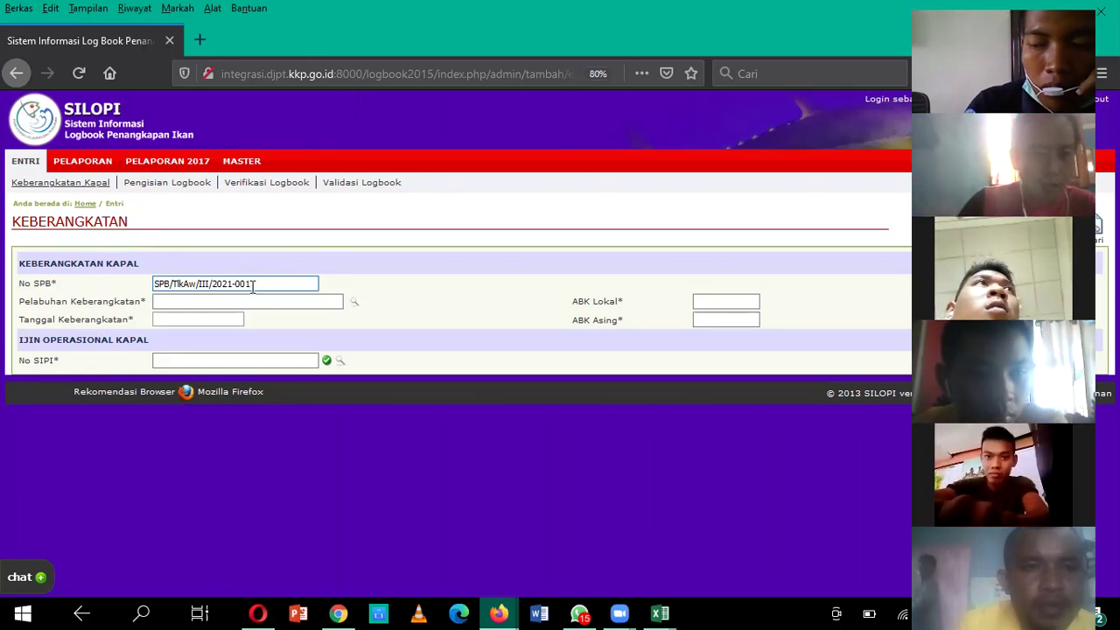
# - Set the departure port to PP. Sodohoa and the departure date to 21-03-2021
pyautogui.click(223, 300)
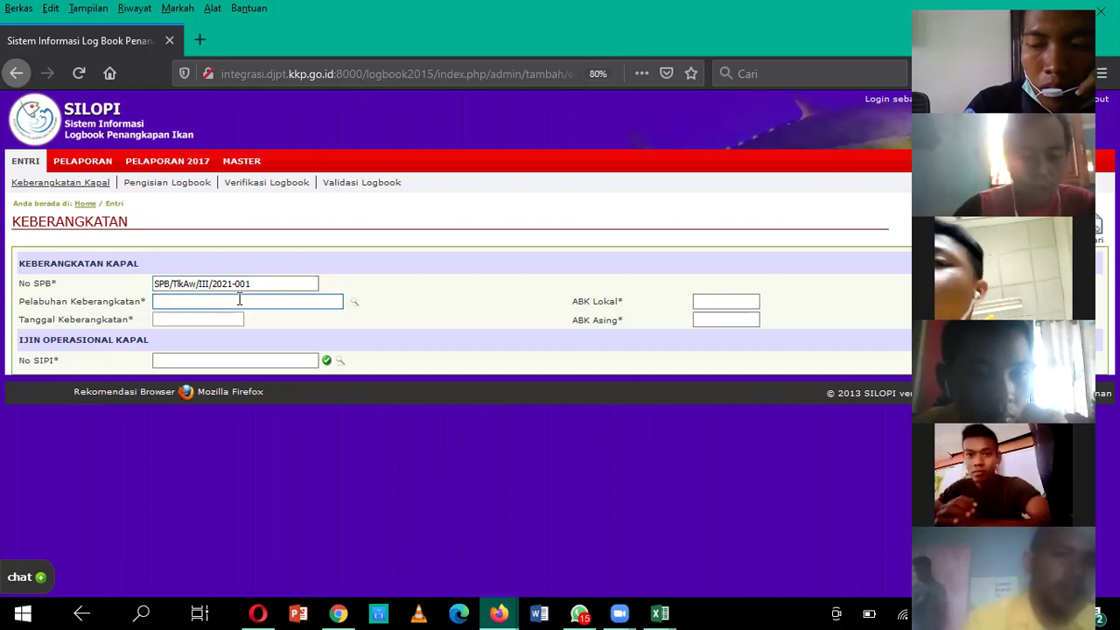
pyautogui.write('so')
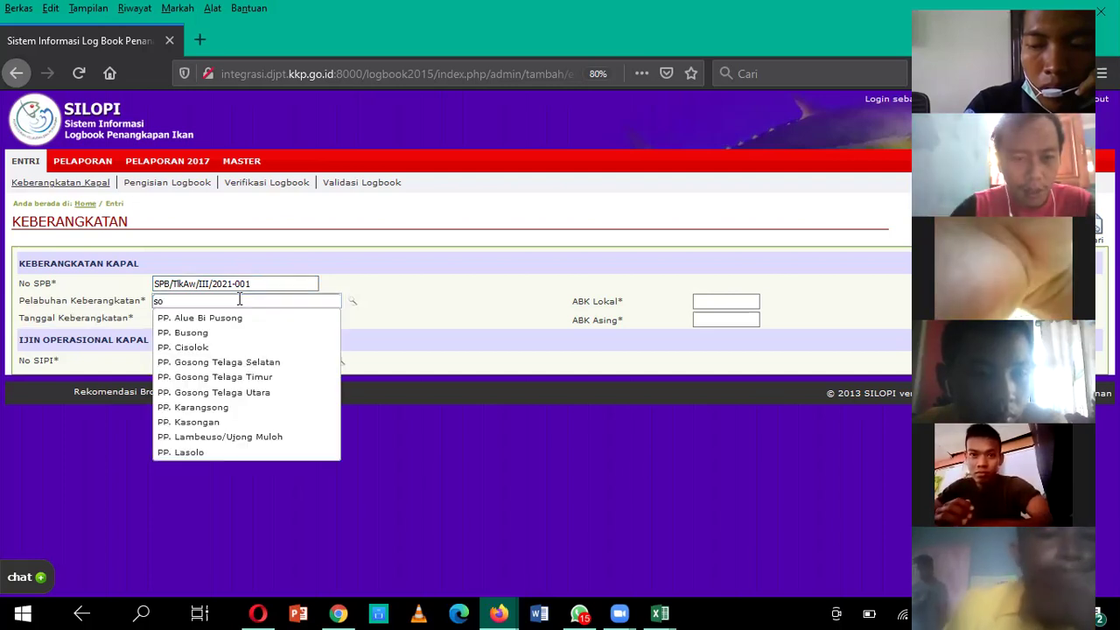
pyautogui.write('dohoa')
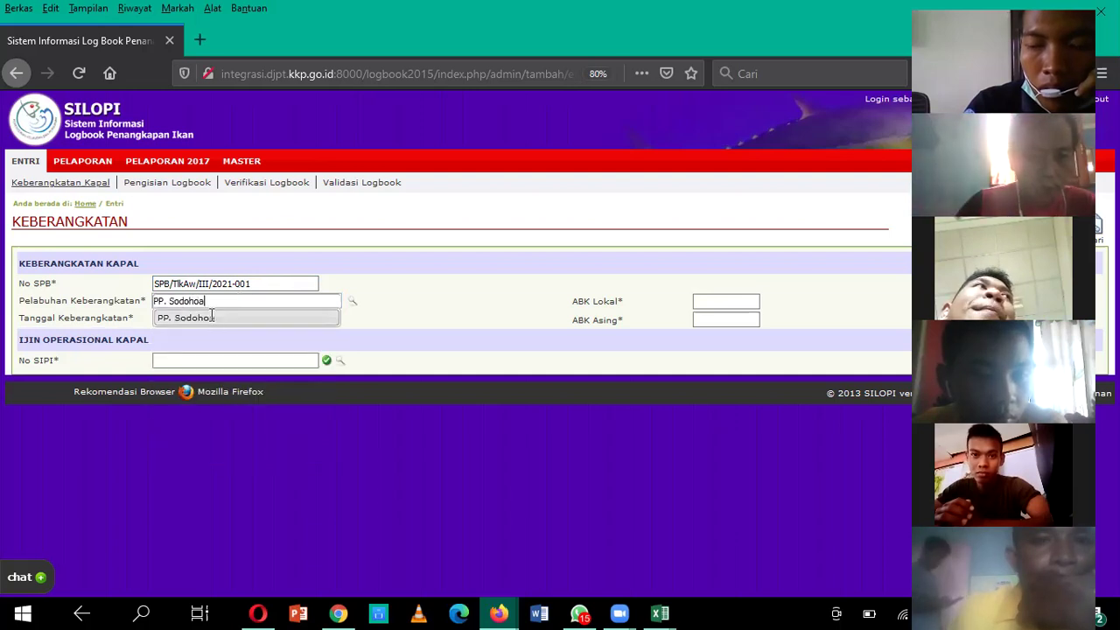
pyautogui.click(211, 317)
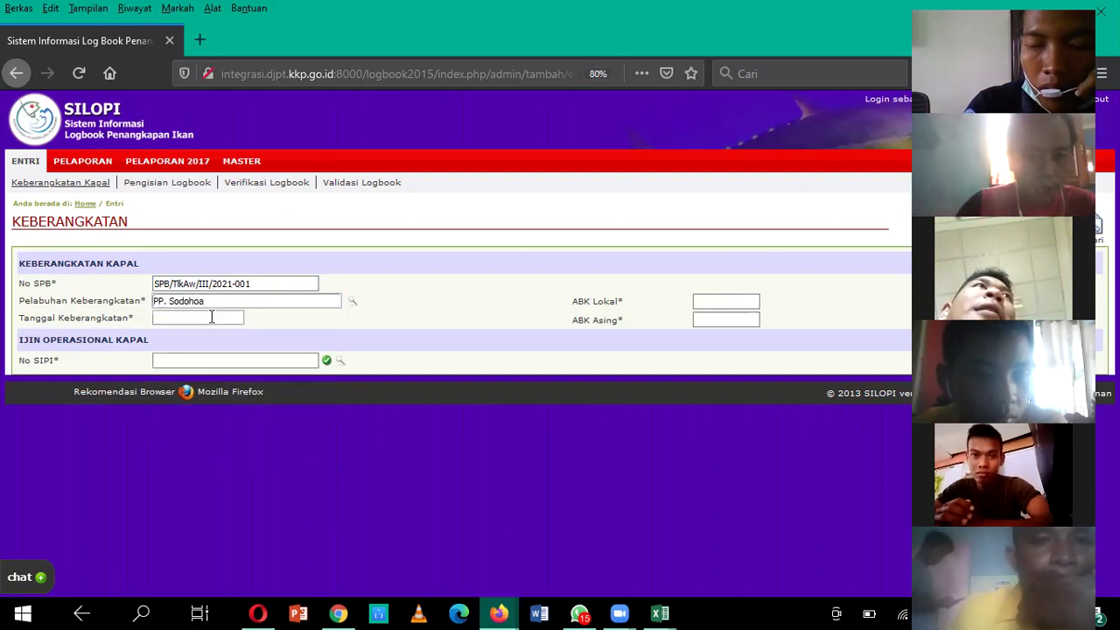
pyautogui.press('Tab')
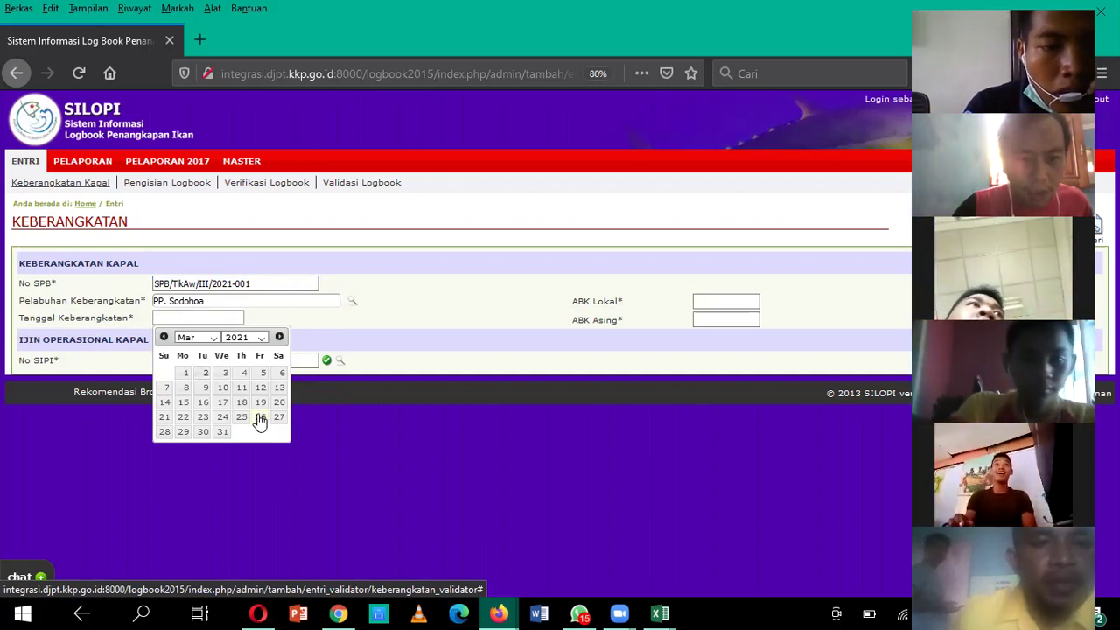
pyautogui.click(165, 418)
pyautogui.click(458, 340)
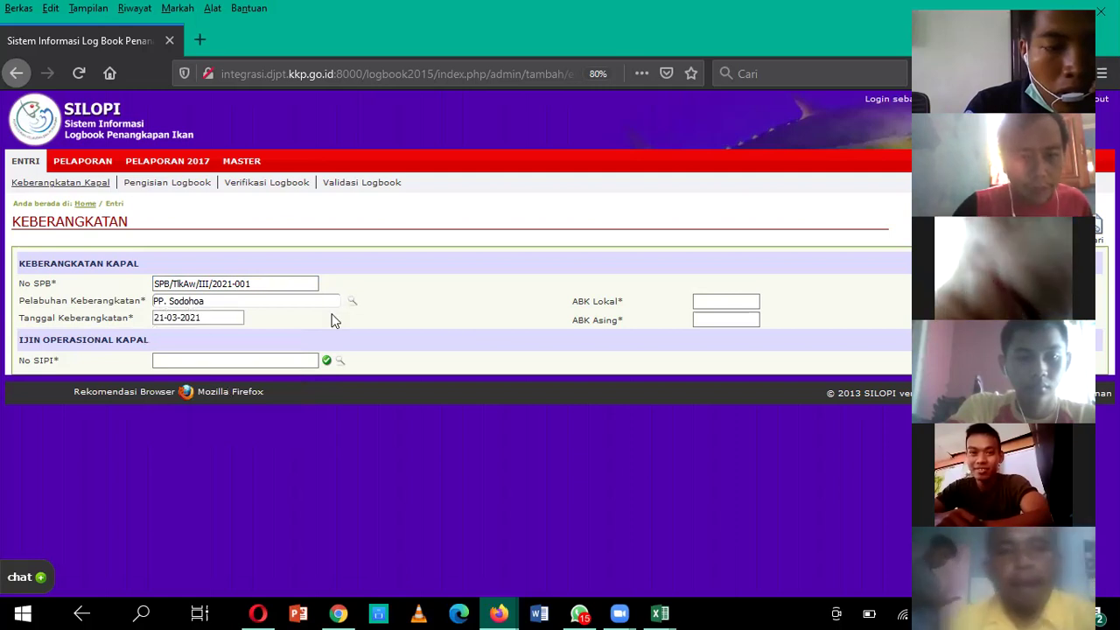
pyautogui.click(218, 318)
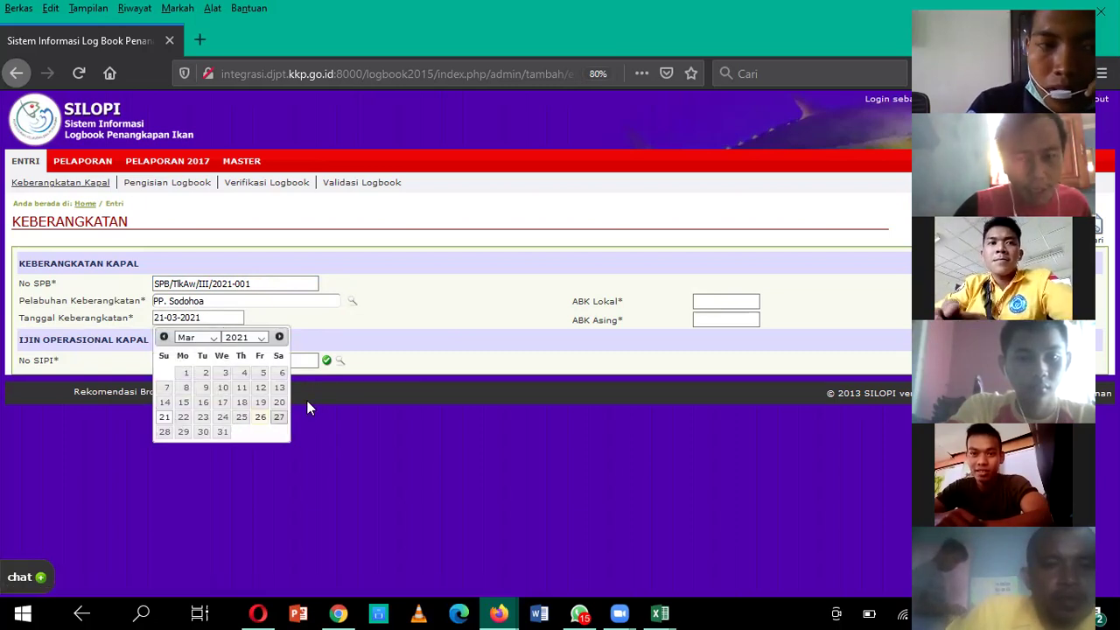
# - Enter ABK Lokal 5 and ABK Asing 0, and append -dummy to the SPB number
pyautogui.click(714, 300)
pyautogui.click(714, 300)
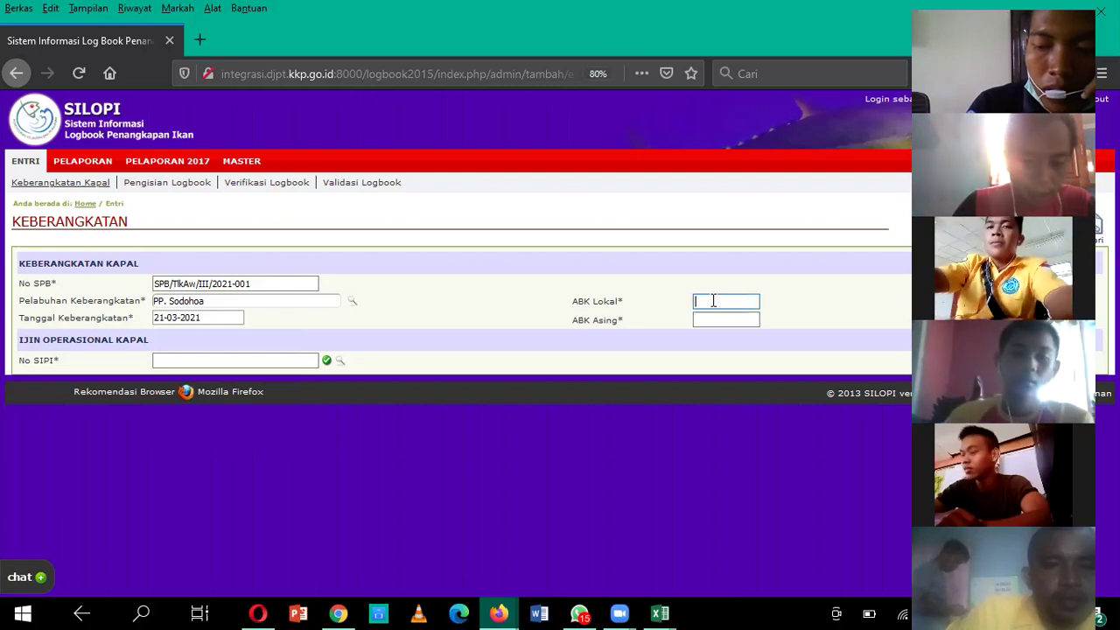
pyautogui.write('5')
pyautogui.click(711, 317)
pyautogui.write('0')
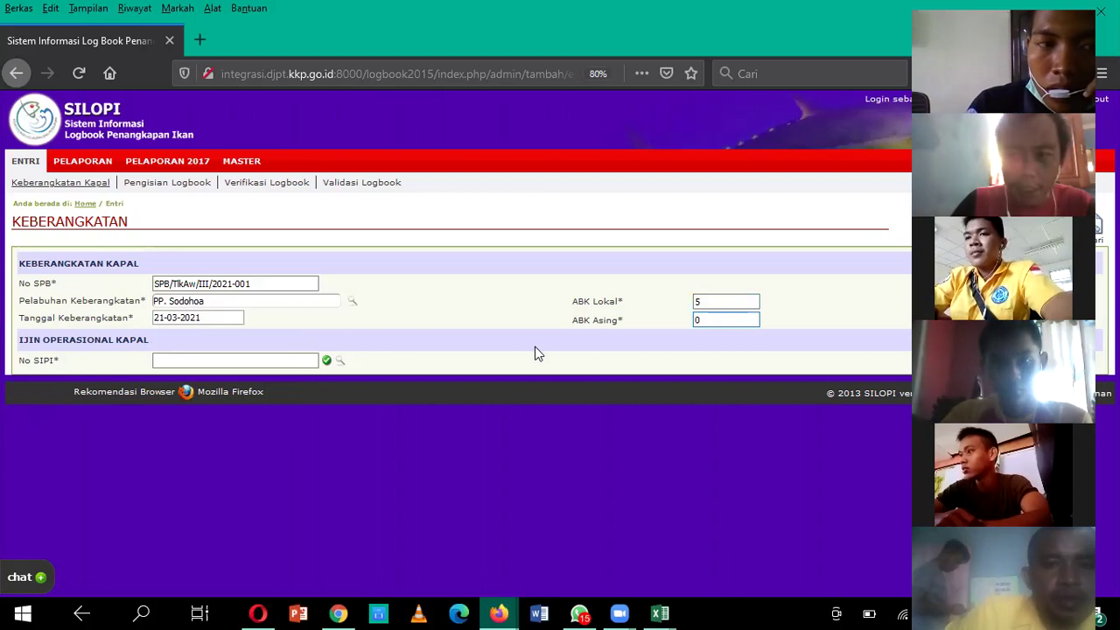
pyautogui.click(266, 283)
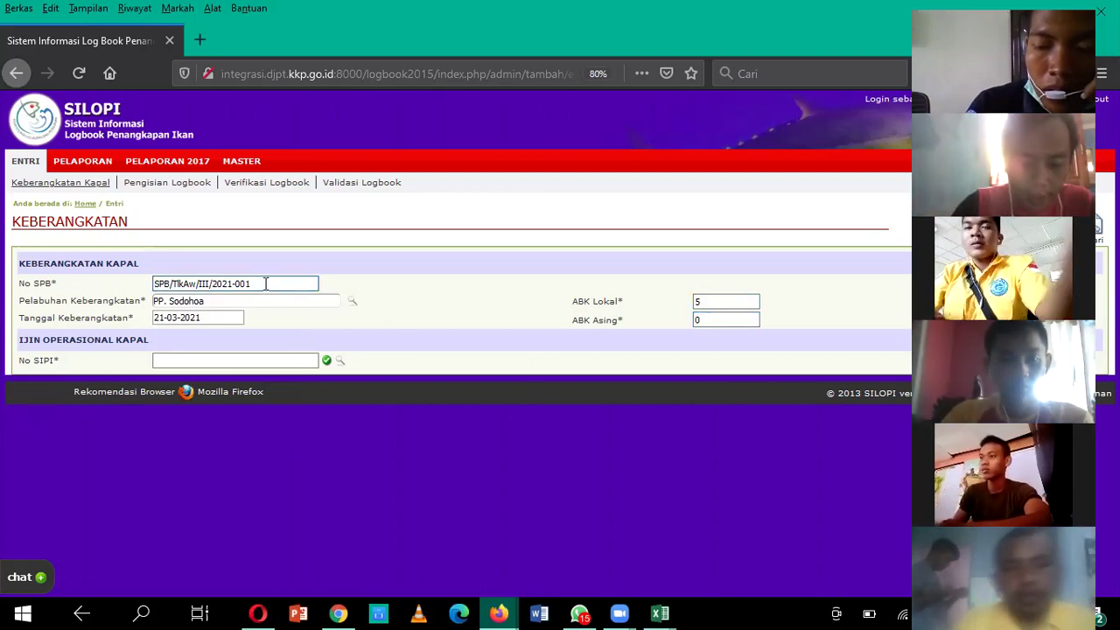
pyautogui.write('-d')
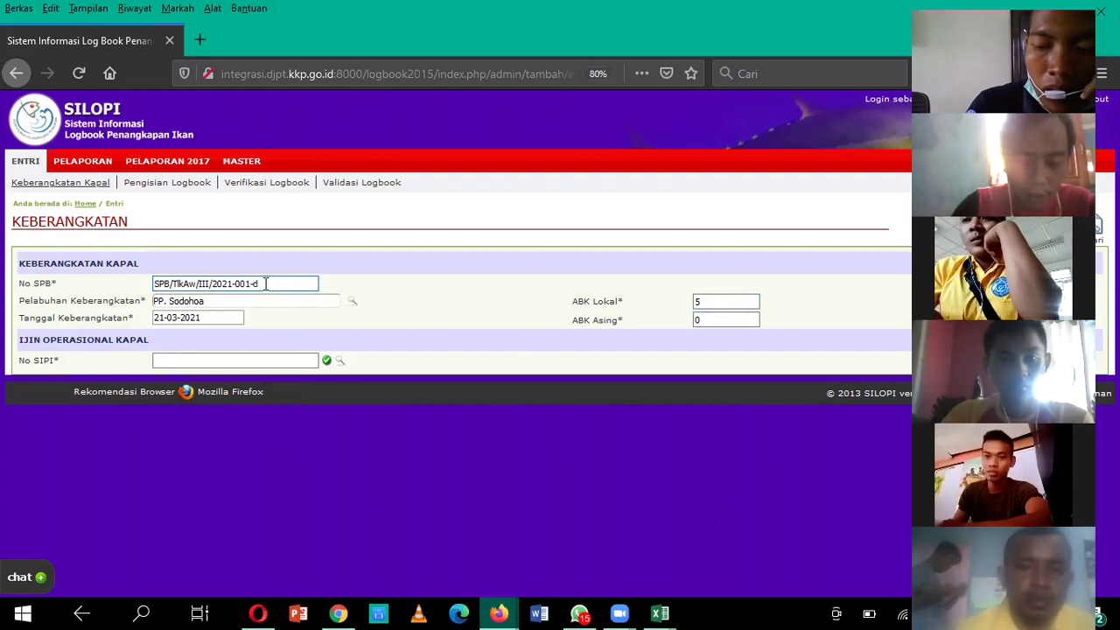
pyautogui.write('ummy')
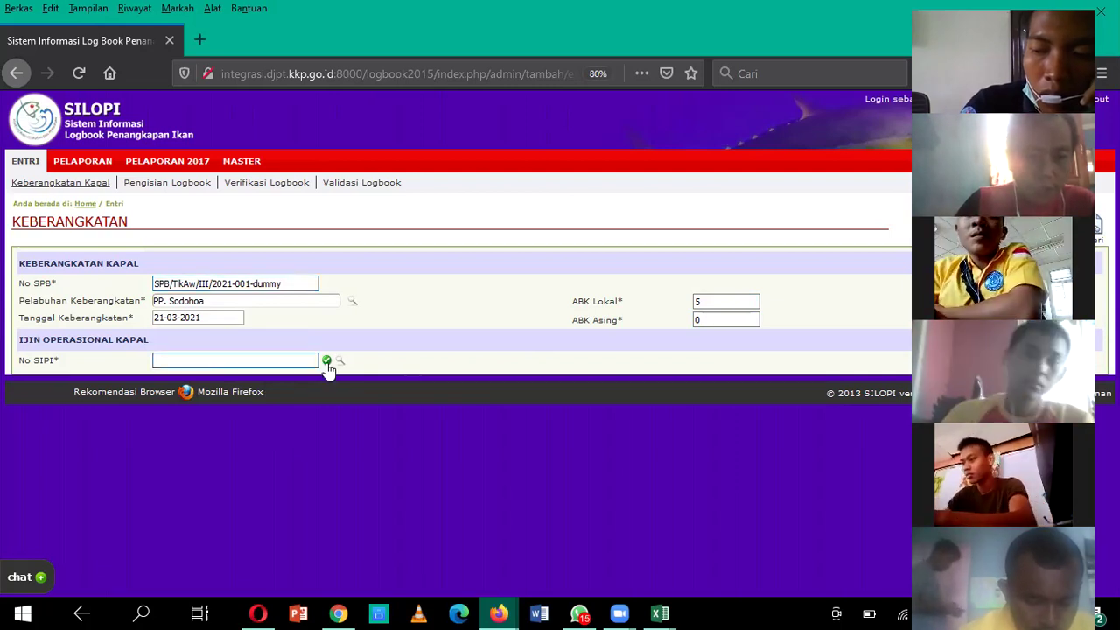
# - Type the SIPI number 162.3 into the No SIPI field
pyautogui.click(269, 362)
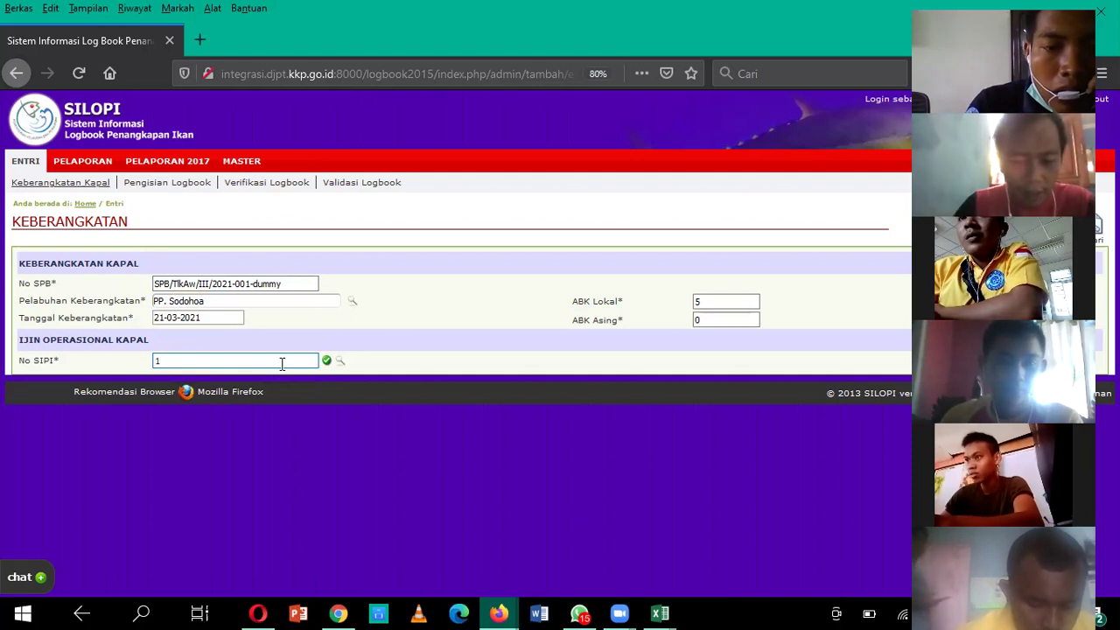
pyautogui.write('62')
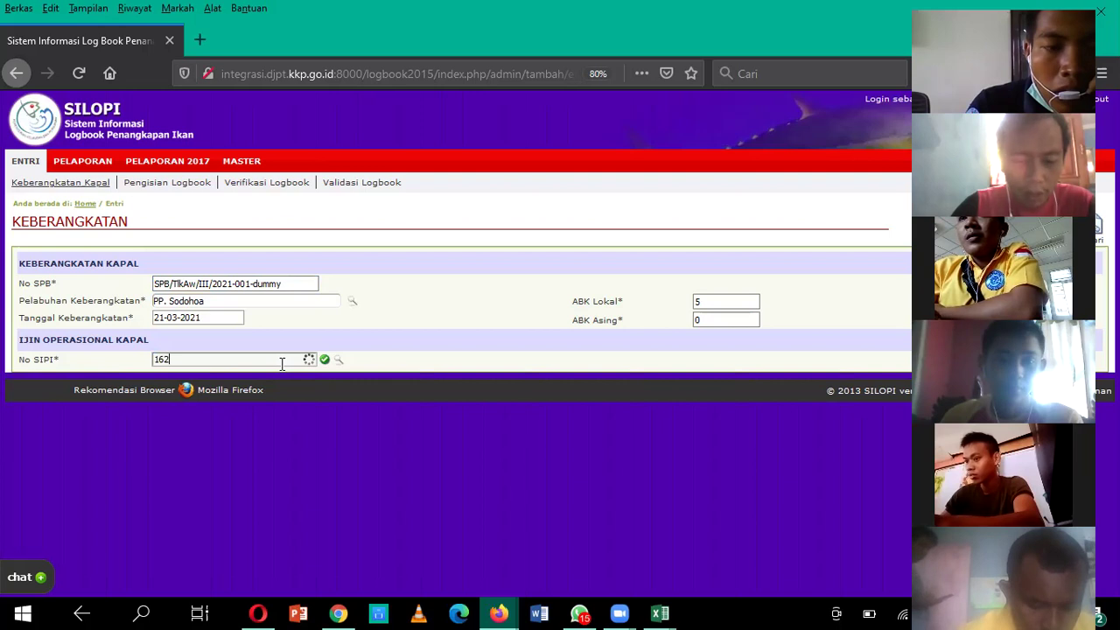
pyautogui.write('.')
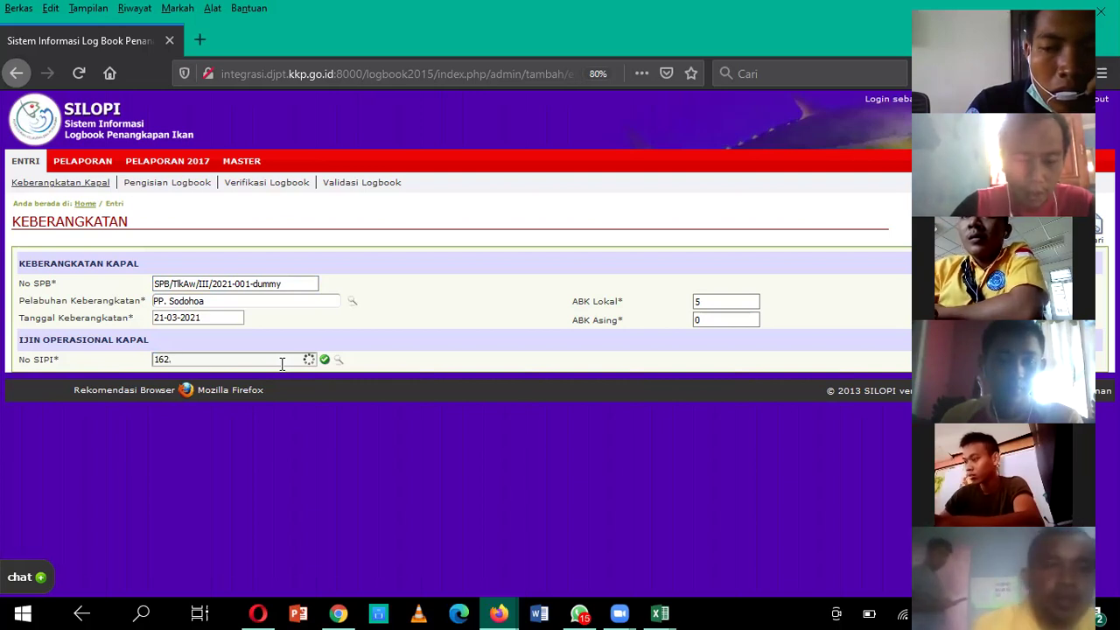
pyautogui.write('3')
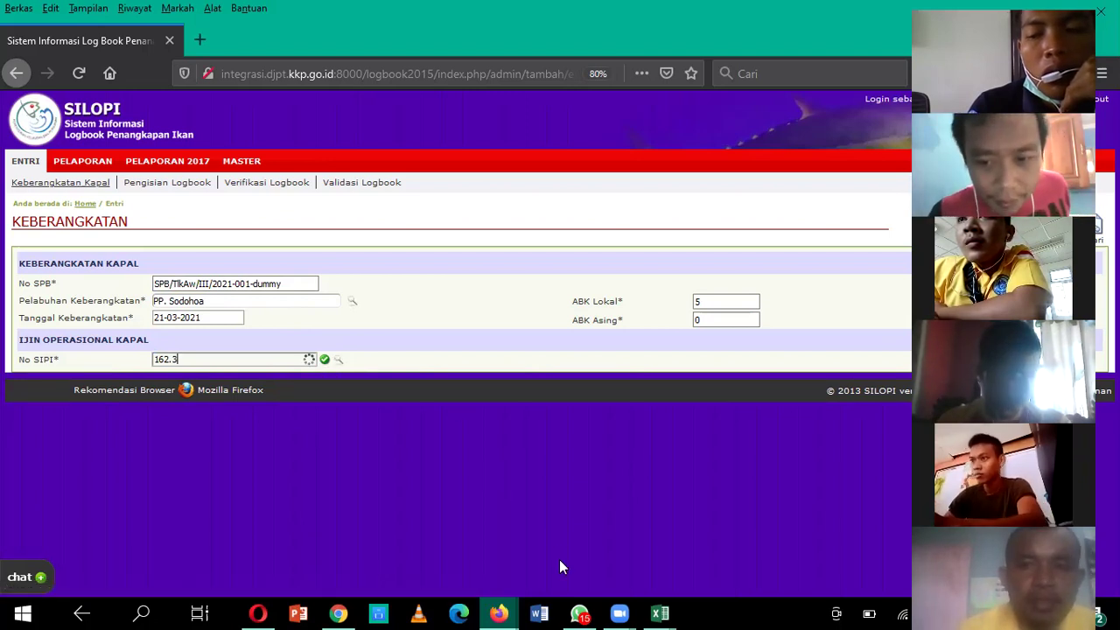
# - Search the SIPI permit lookup for 162 to list matching permits, vessels, owners and gear
pyautogui.click(339, 361)
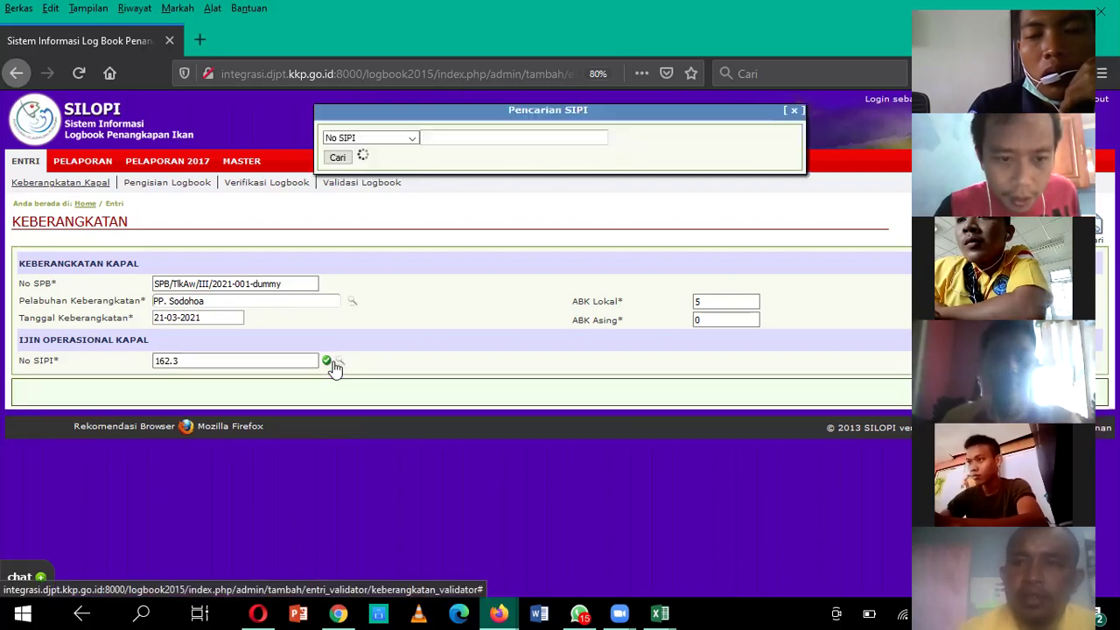
pyautogui.click(464, 138)
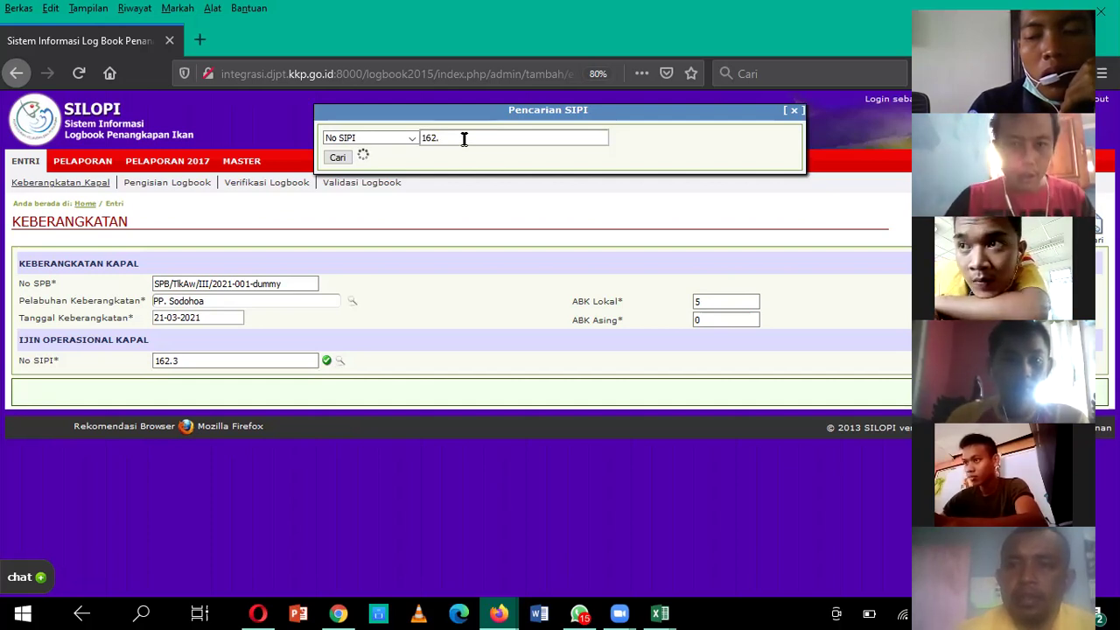
pyautogui.write('3')
pyautogui.click(335, 159)
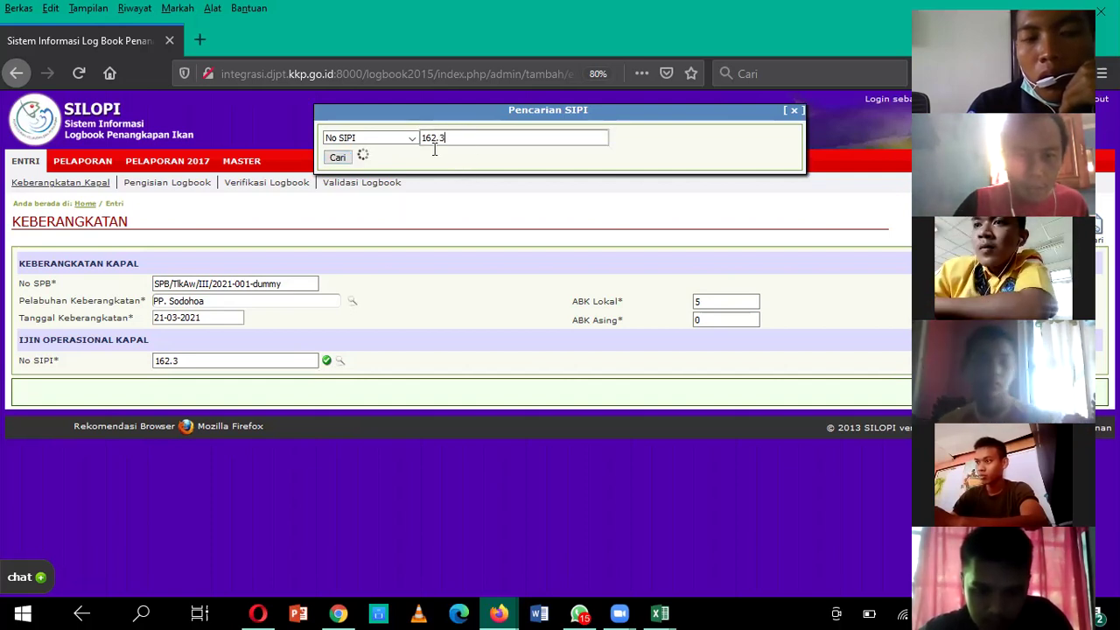
pyautogui.doubleClick(426, 145)
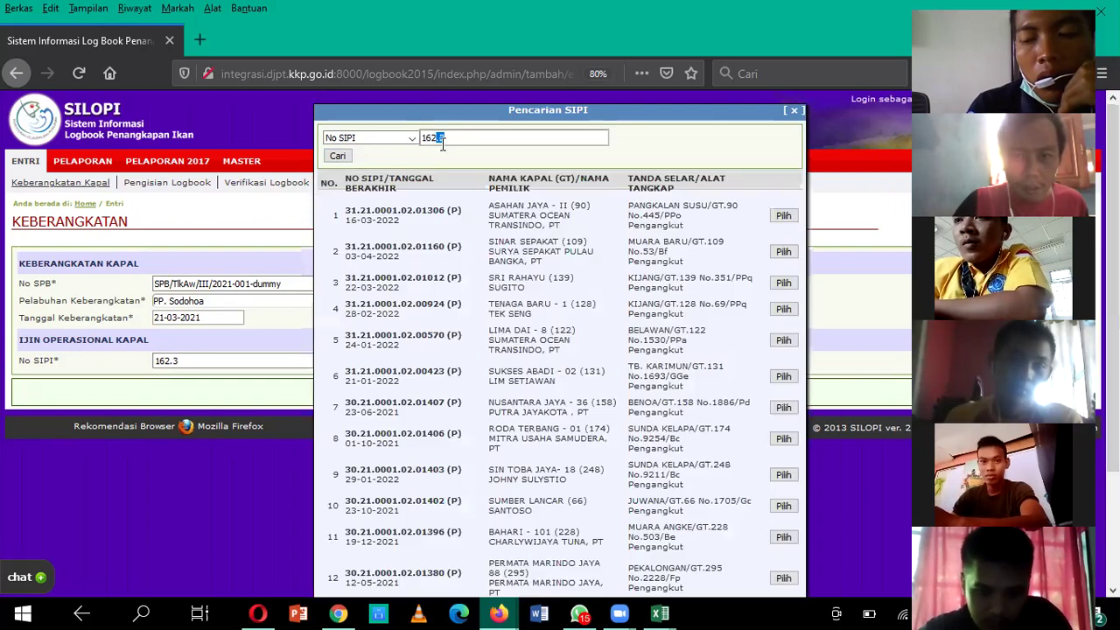
pyautogui.moveTo(564, 119); pyautogui.dragTo(473, 125)
pyautogui.moveTo(365, 111); pyautogui.dragTo(422, 100)
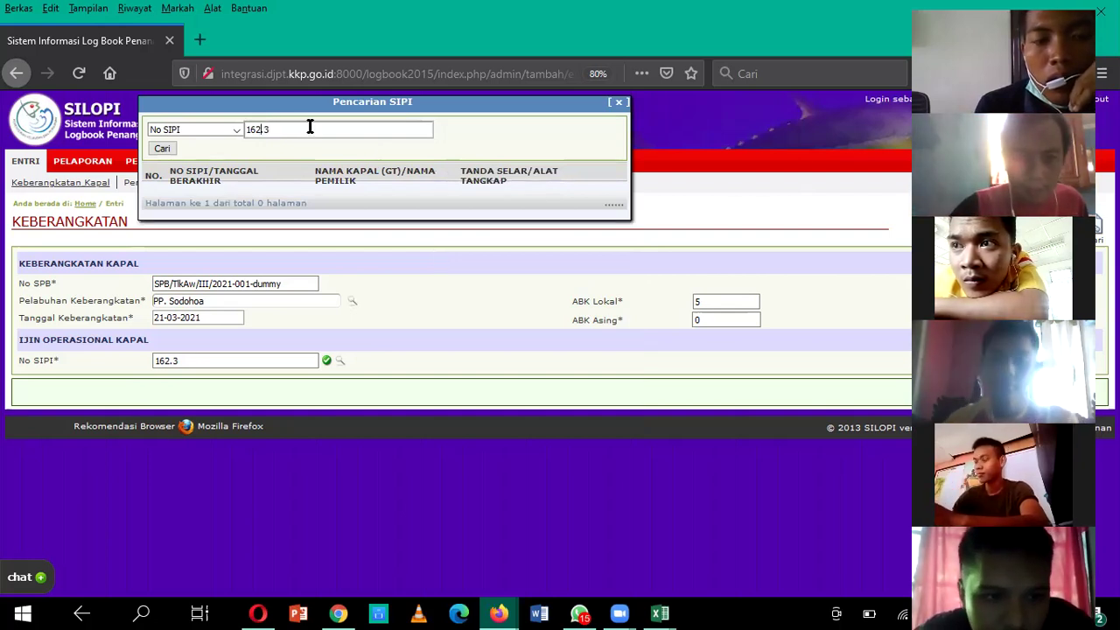
pyautogui.click(169, 144)
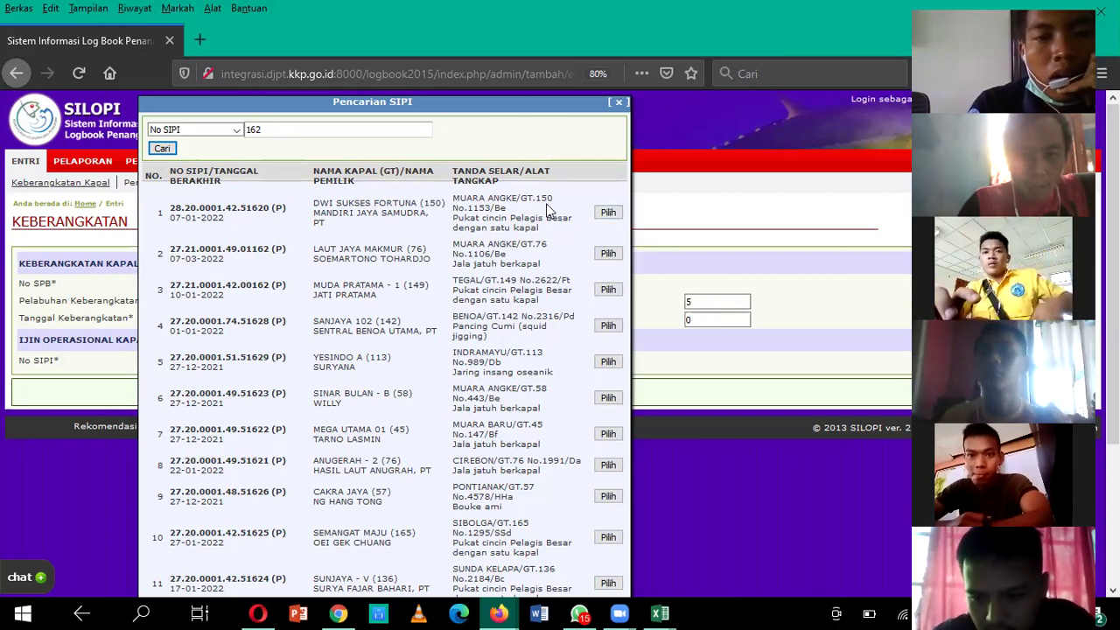
# - Attach permit 28.20.0001.42.51620 (DWI SUKSES FORTUNA) to the departure form, auto-filling vessel and gear details
pyautogui.click(608, 213)
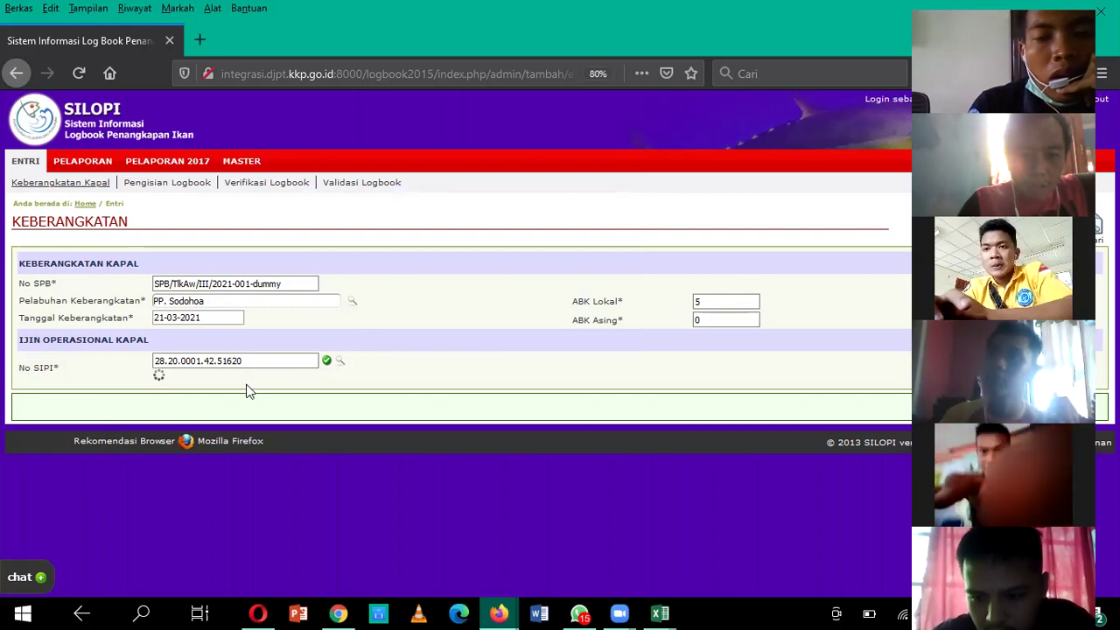
pyautogui.scroll(-1, 232, 398)
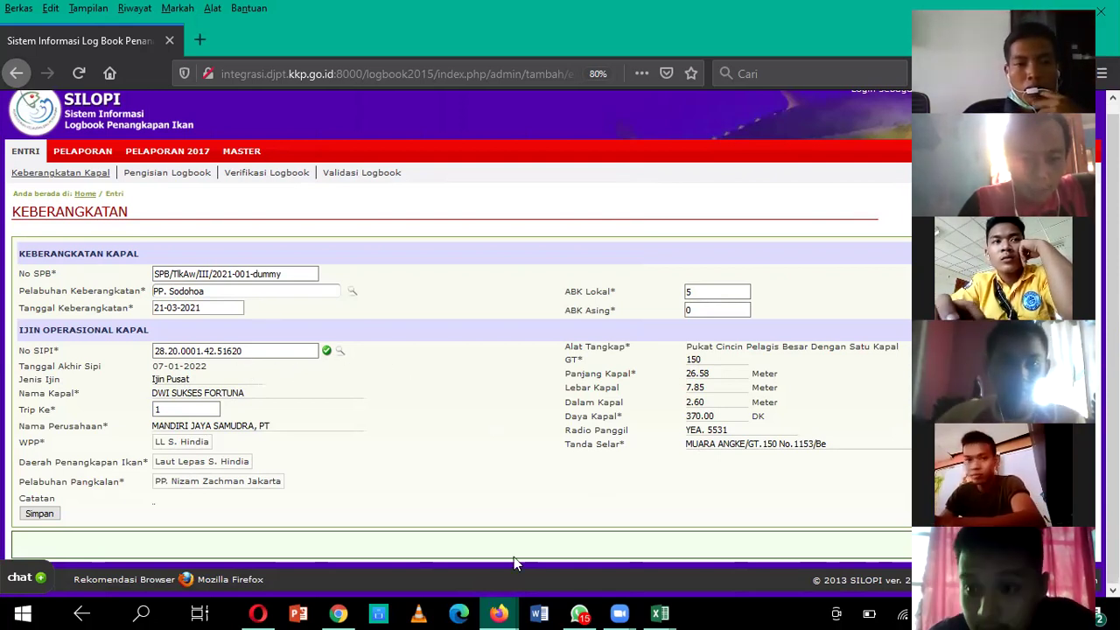
pyautogui.moveTo(501, 613)
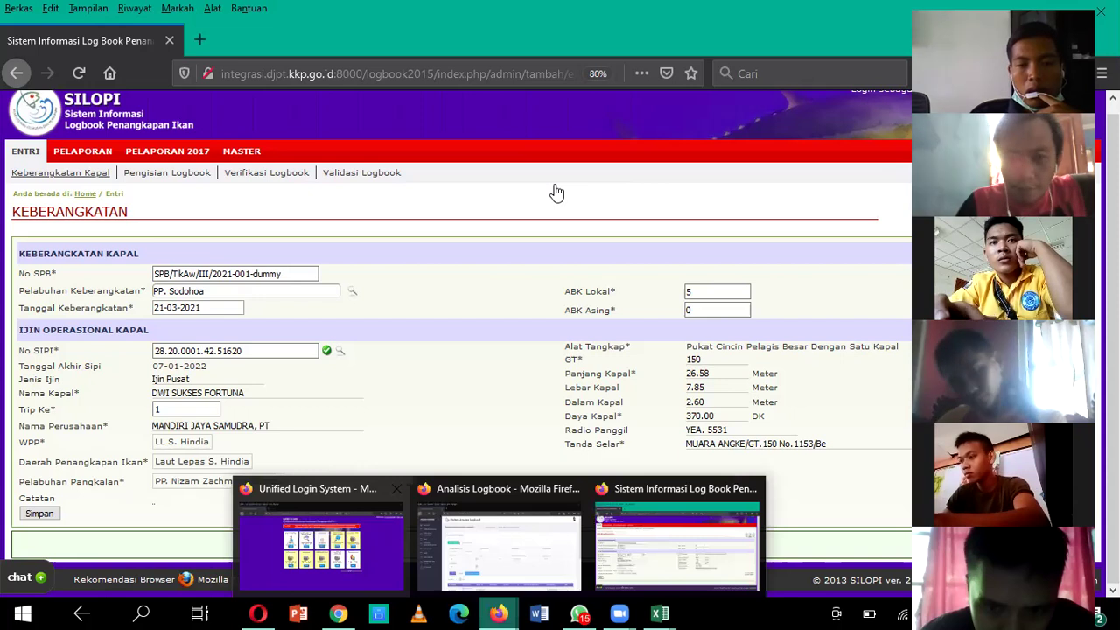
# - Switch back to the Unified Login System and launch INPUT KAPAL IZIN DAERAH
pyautogui.hotkey('alt', 'Tab')
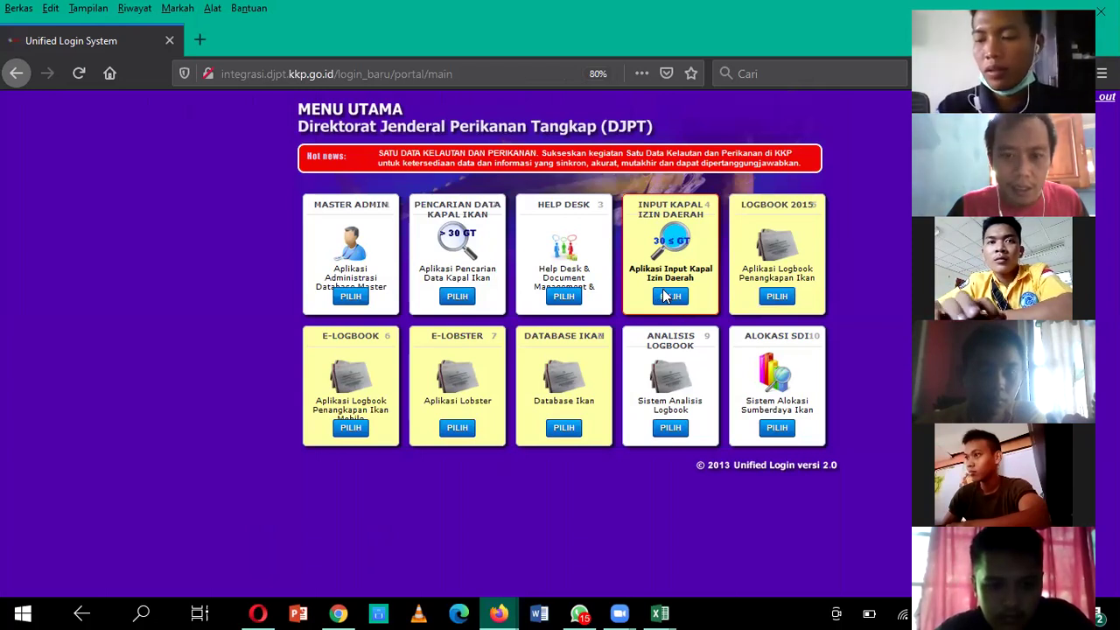
pyautogui.click(665, 297)
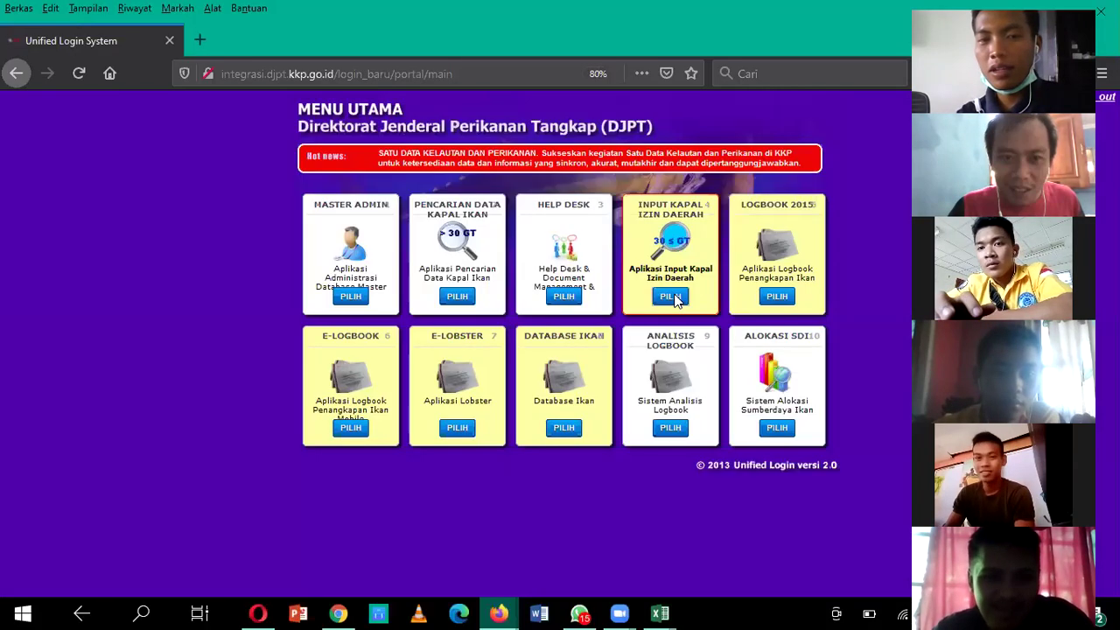
# - Bring Firefox back from the desktop to show the DJPT main menu
pyautogui.click(674, 296)
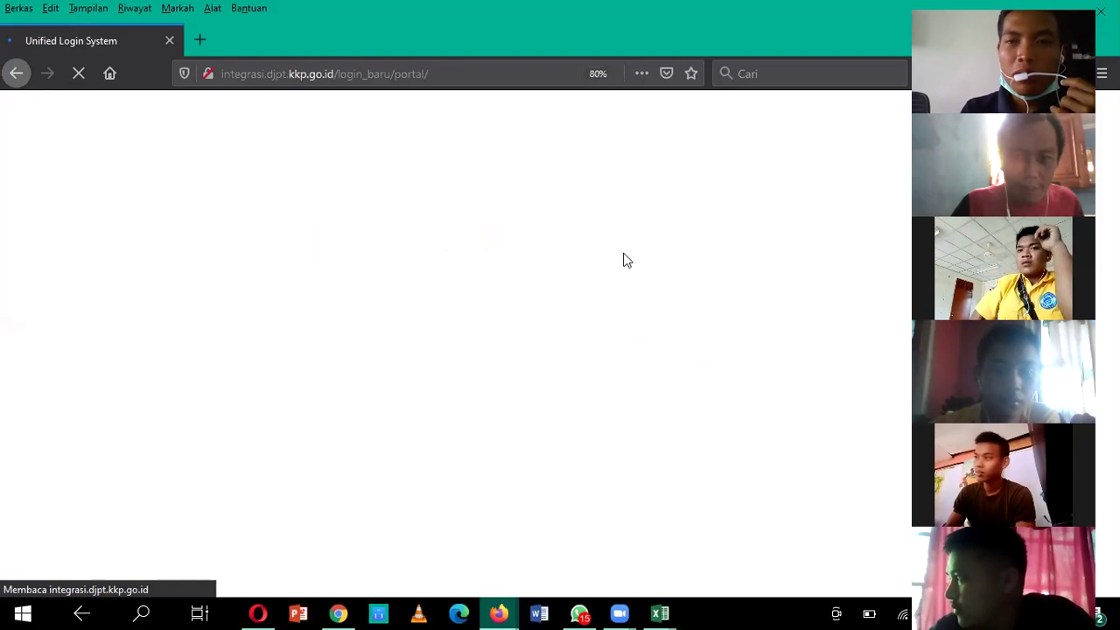
# - Attempt to sign in with the account username and password, then dismiss the login-failed alert
pyautogui.click(610, 295)
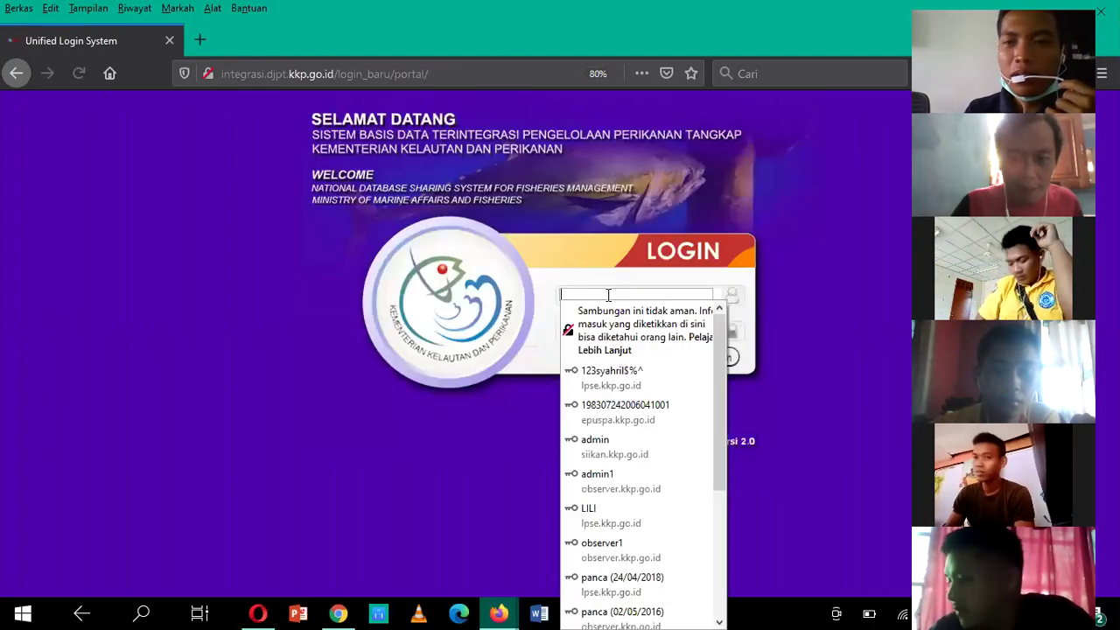
pyautogui.write('panca')
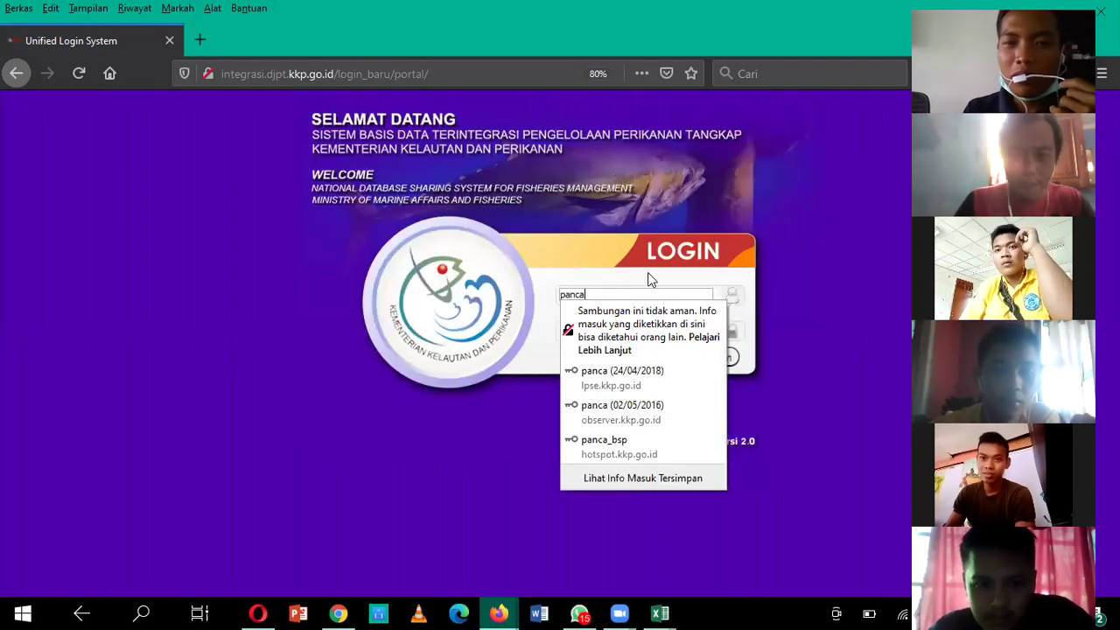
pyautogui.click(587, 343)
pyautogui.click(592, 334)
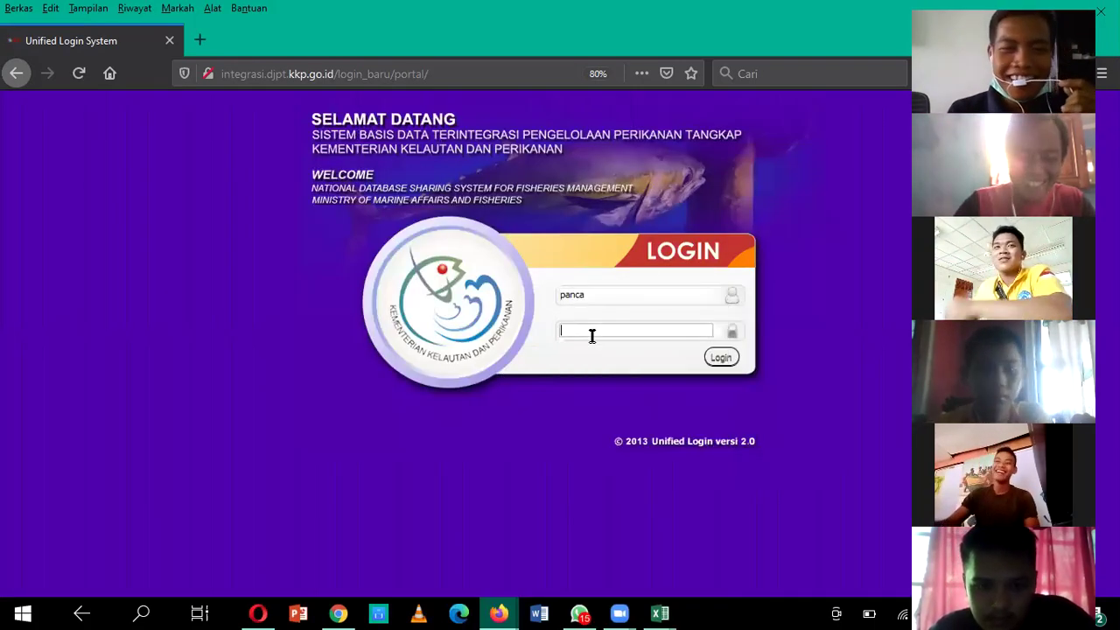
pyautogui.write('••••••')
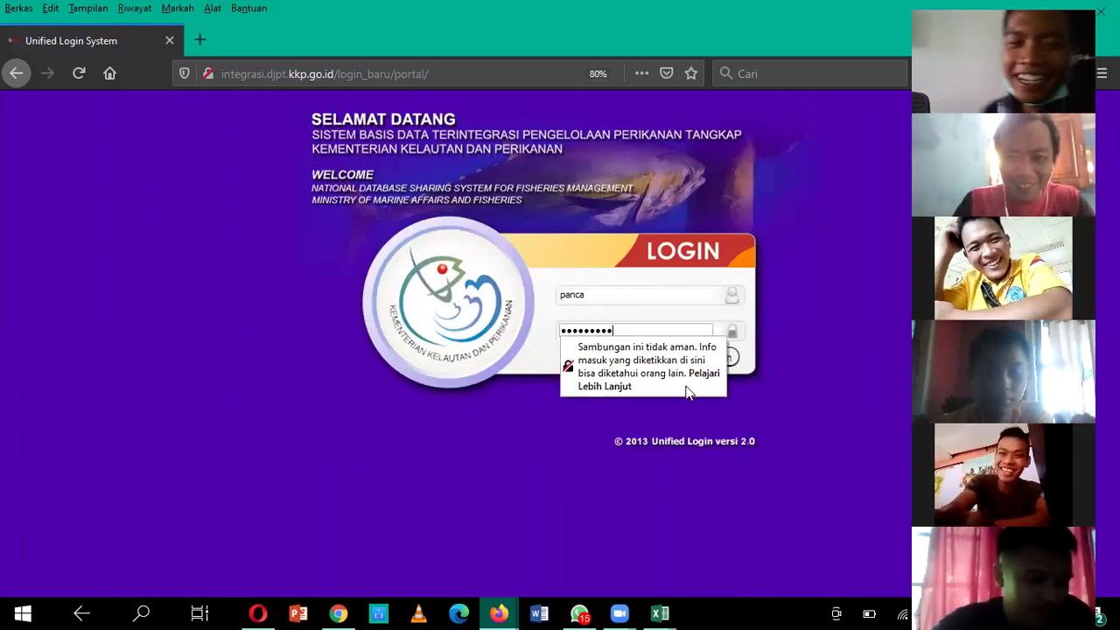
pyautogui.write('••')
pyautogui.click(713, 366)
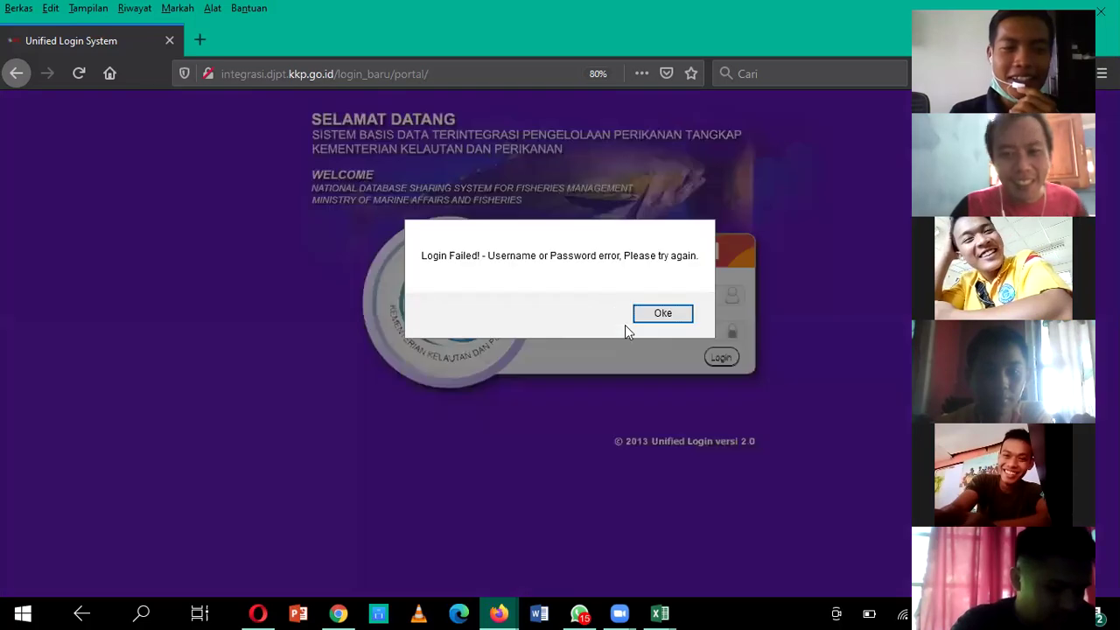
pyautogui.click(660, 317)
# - Re-enter the account username and password and sign in to reach the DJPT Menu Utama
pyautogui.click(638, 295)
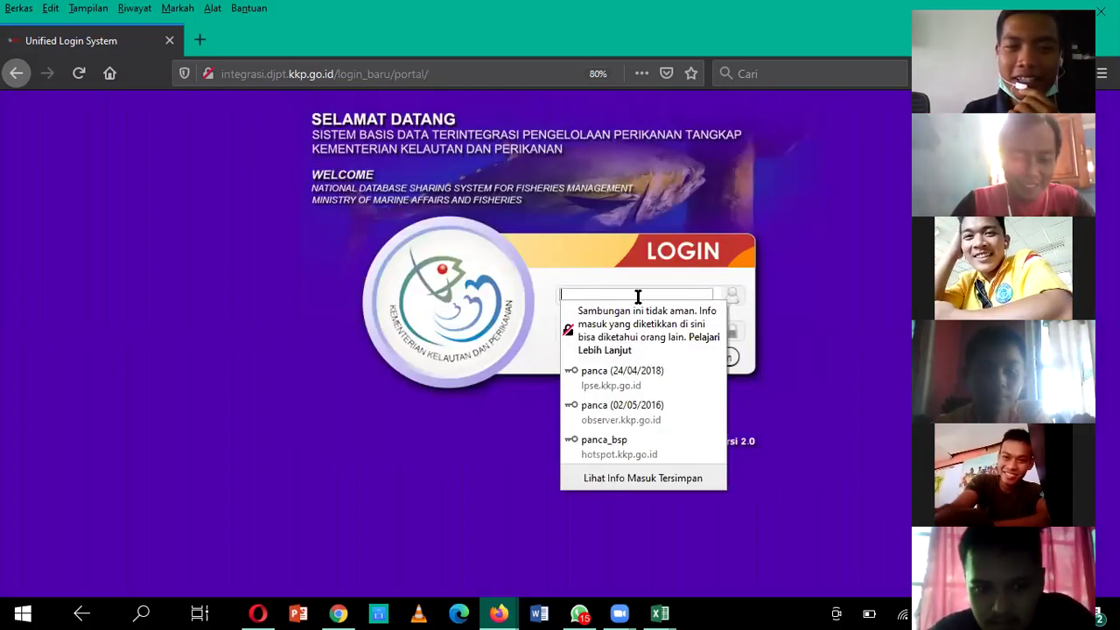
pyautogui.write('panca')
pyautogui.click(597, 336)
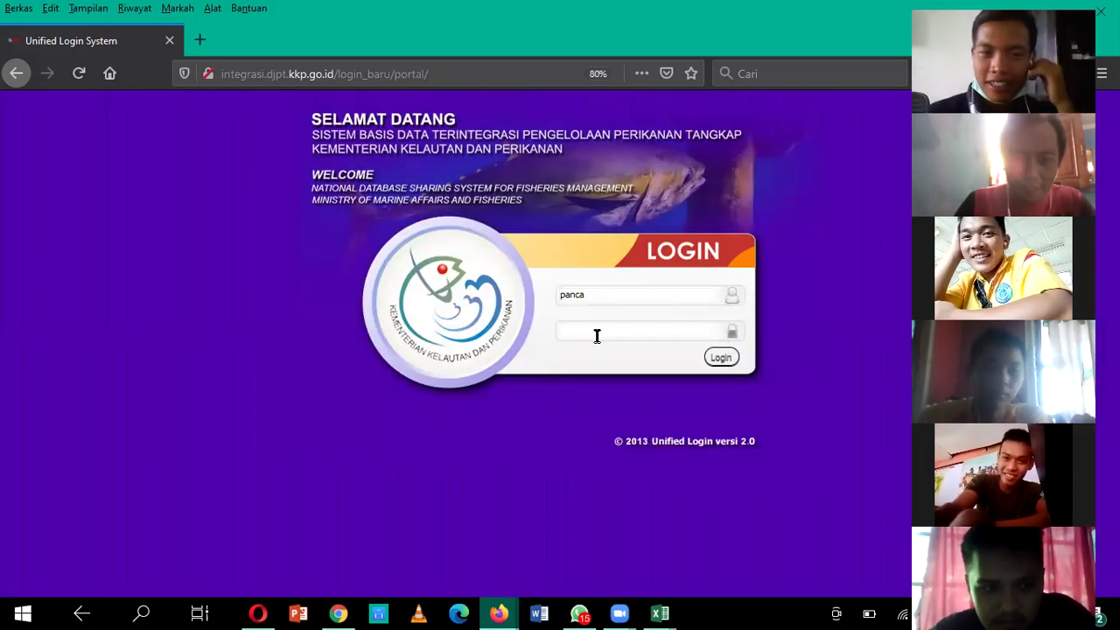
pyautogui.write('••••••')
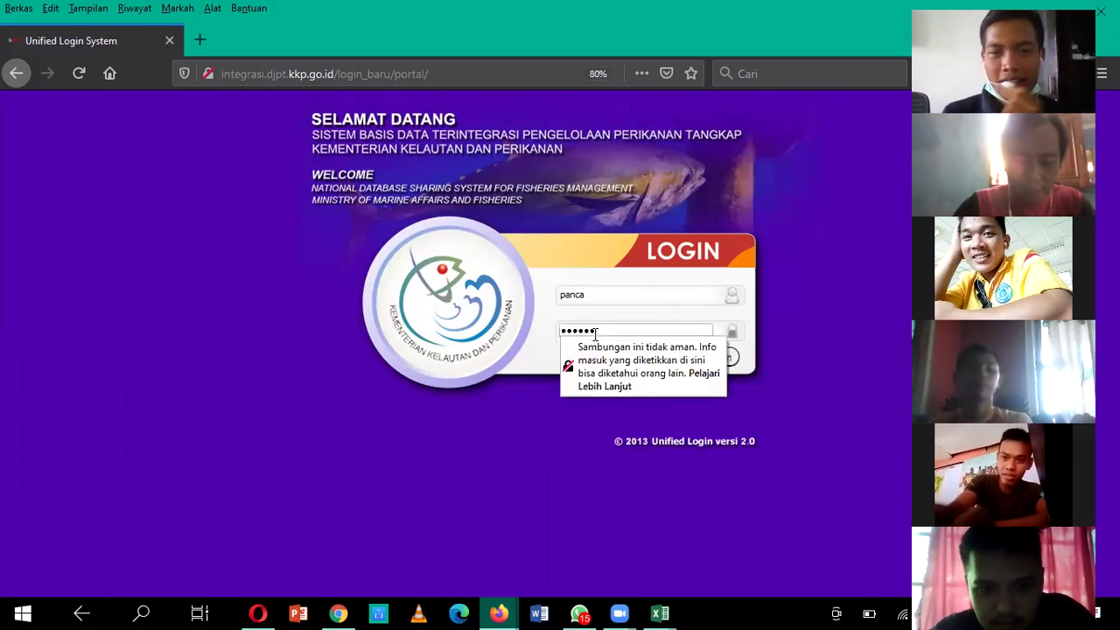
pyautogui.write('•••••')
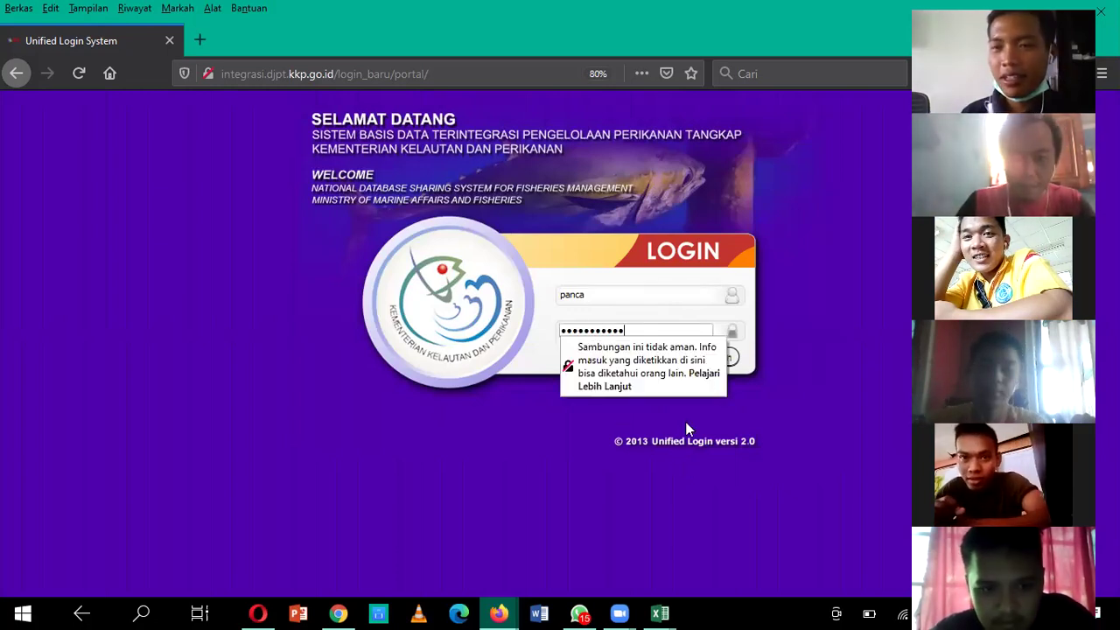
pyautogui.click(714, 362)
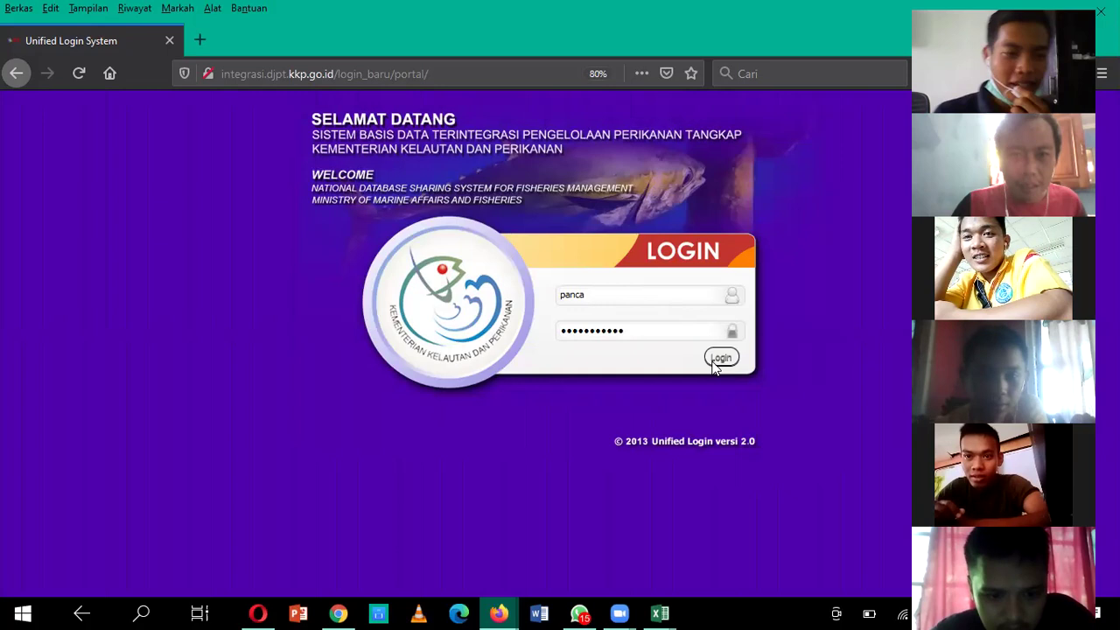
pyautogui.click(714, 361)
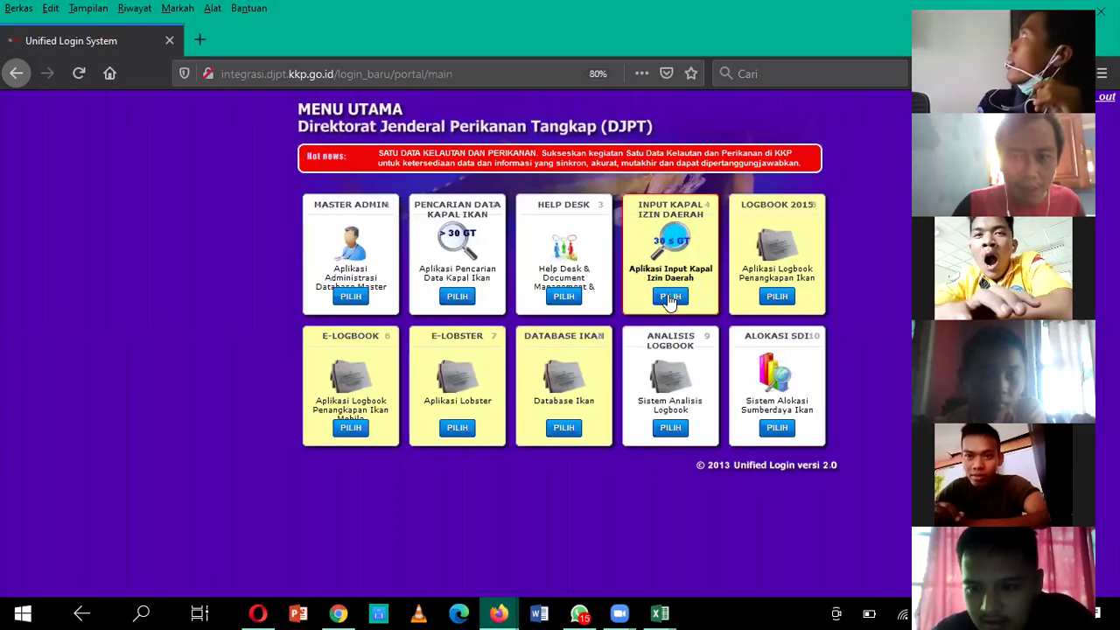
# - Launch INPUT KAPAL IZIN DAERAH to reach the empty Pencarian Izin Daerah page (Total Data 0)
pyautogui.click(669, 297)
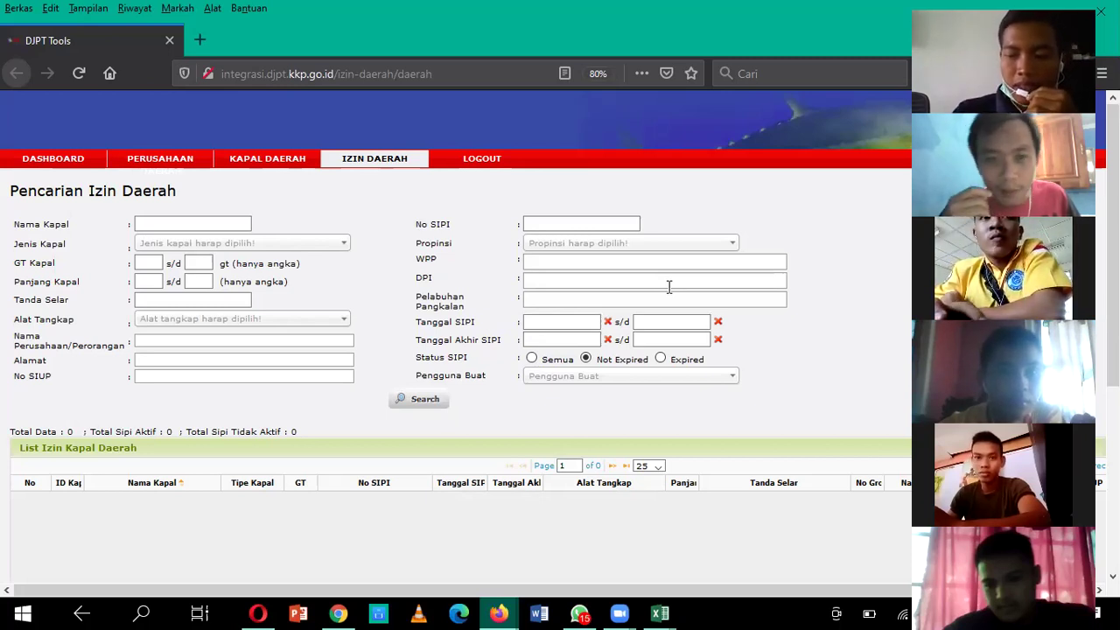
pyautogui.moveTo(368, 166)
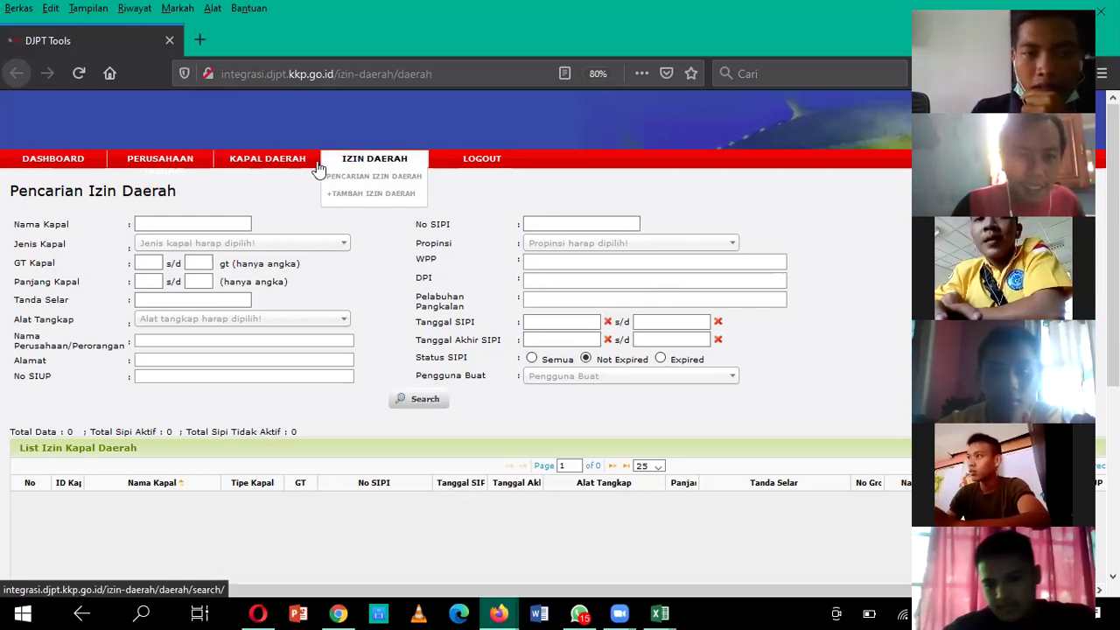
pyautogui.moveTo(259, 162)
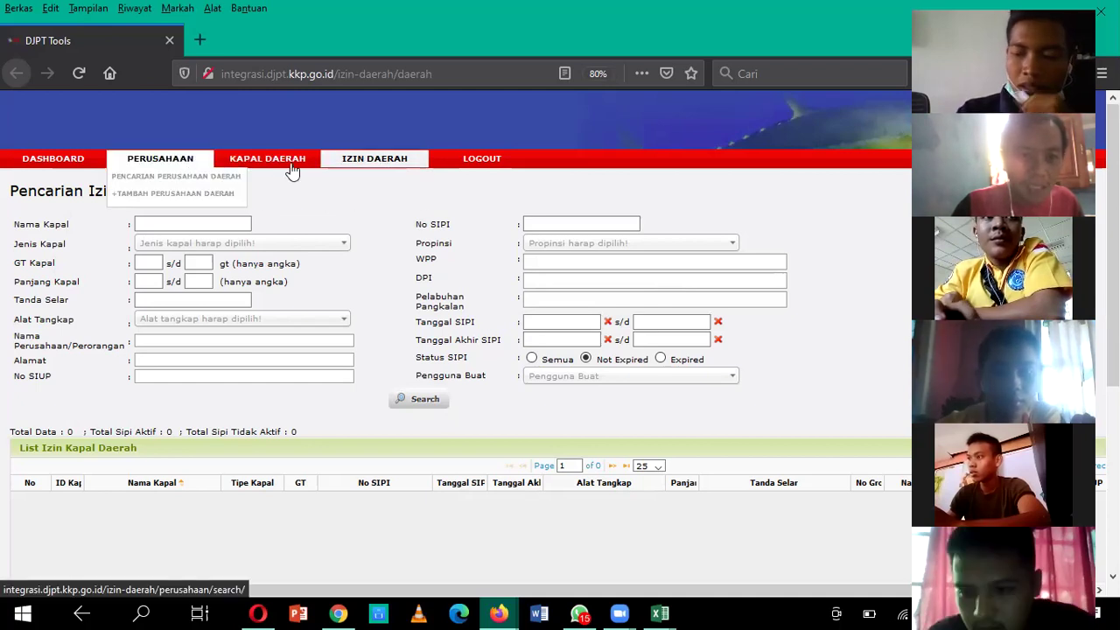
pyautogui.moveTo(289, 174)
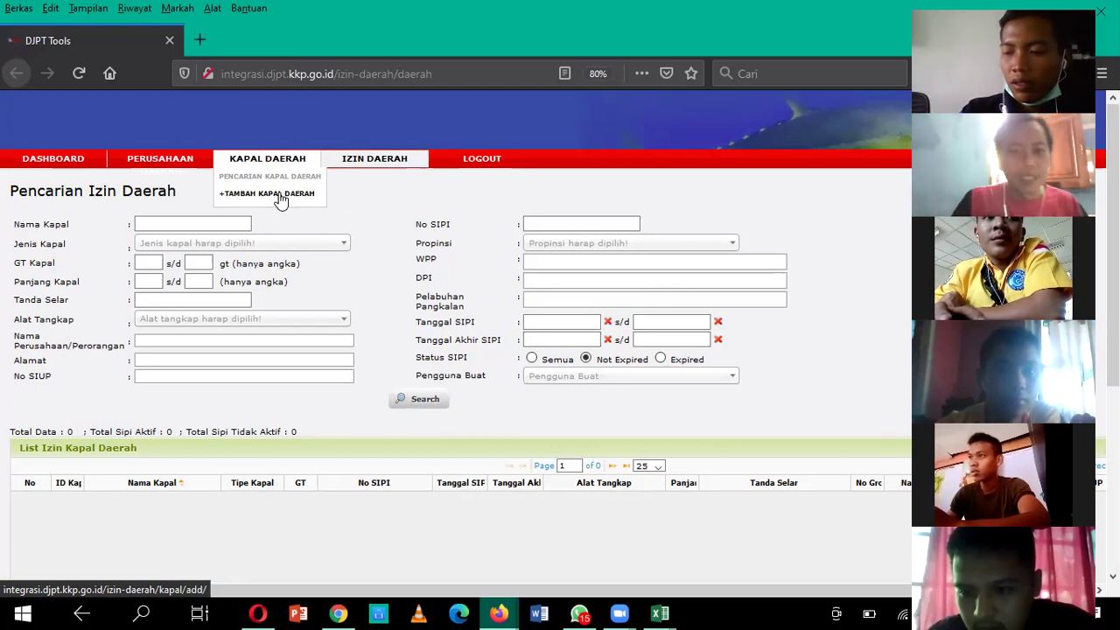
# - Open KAPAL DAERAH > +TAMBAH KAPAL DAERAH and place the cursor in Nama Kapal
pyautogui.click(280, 196)
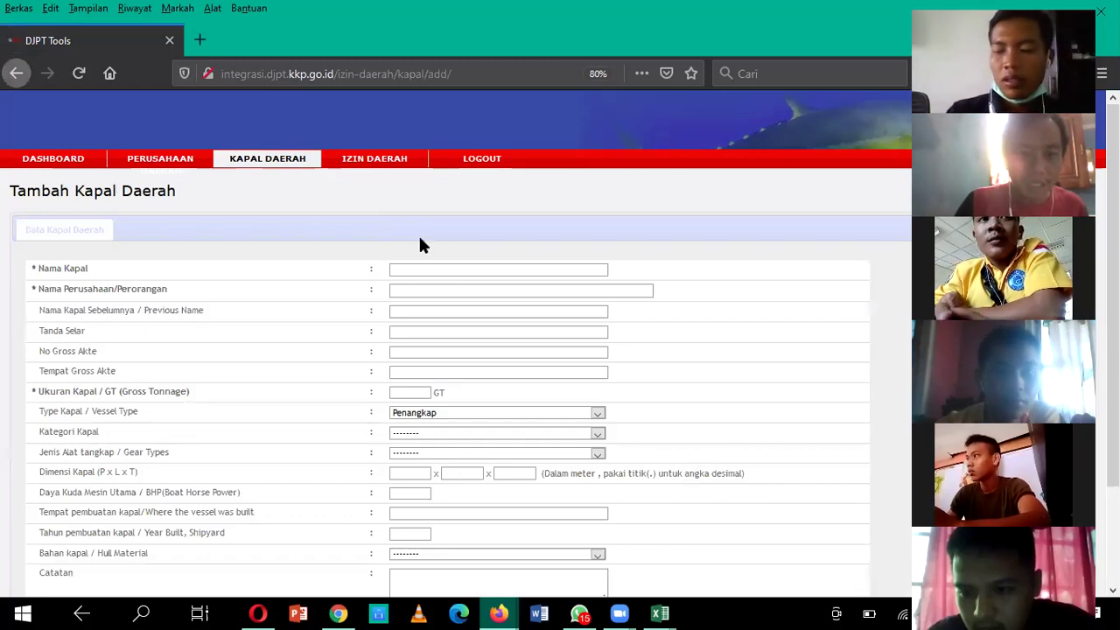
pyautogui.scroll(-3, 420, 239)
pyautogui.scroll(2, 421, 239)
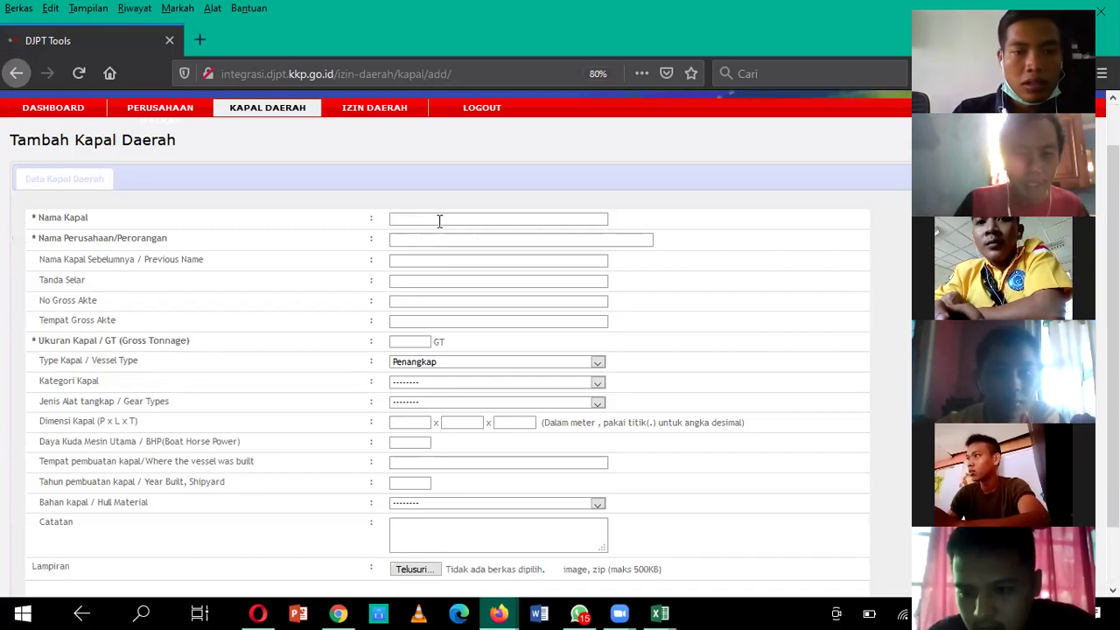
pyautogui.click(440, 221)
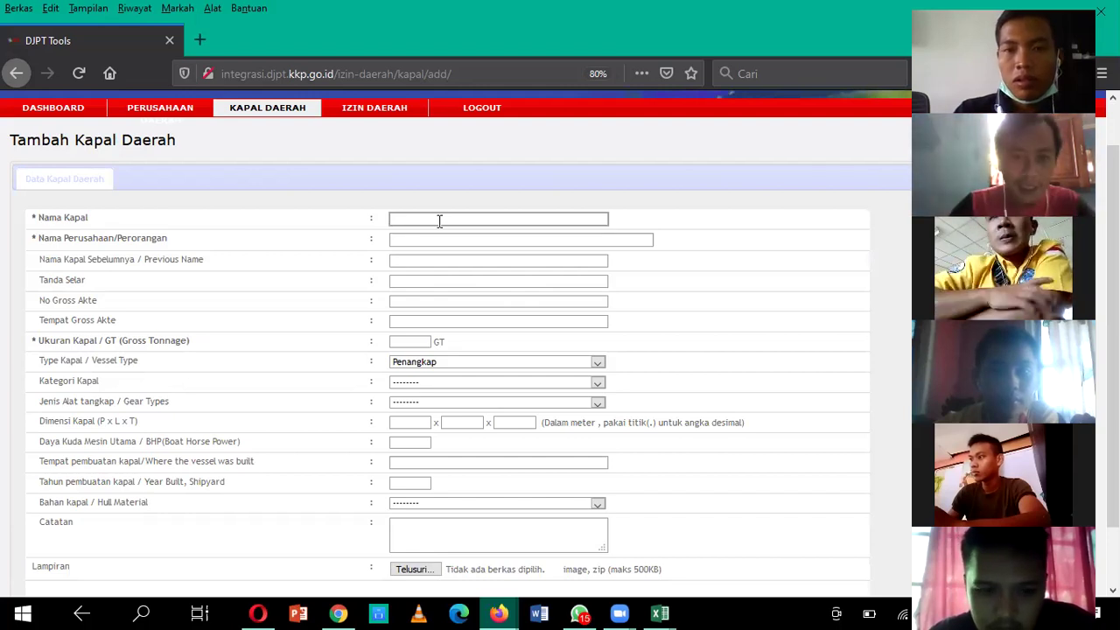
# - Enter KMN. PESISIR SELATAN as the Nama Kapal
pyautogui.write('KMN. PESISIR SELAT')
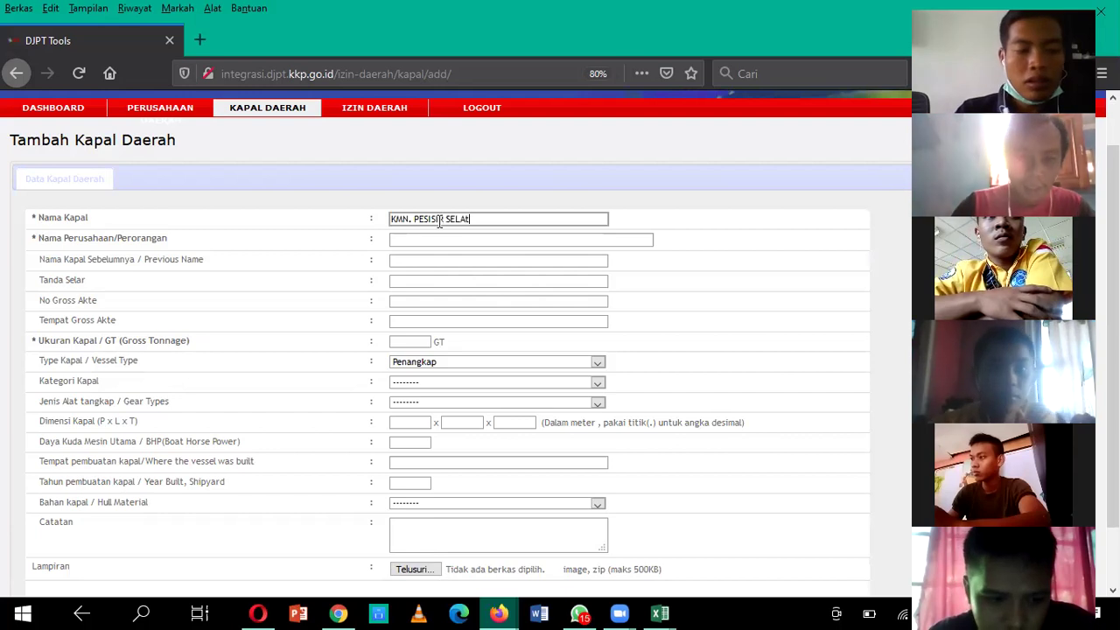
pyautogui.write('AN')
pyautogui.click(430, 240)
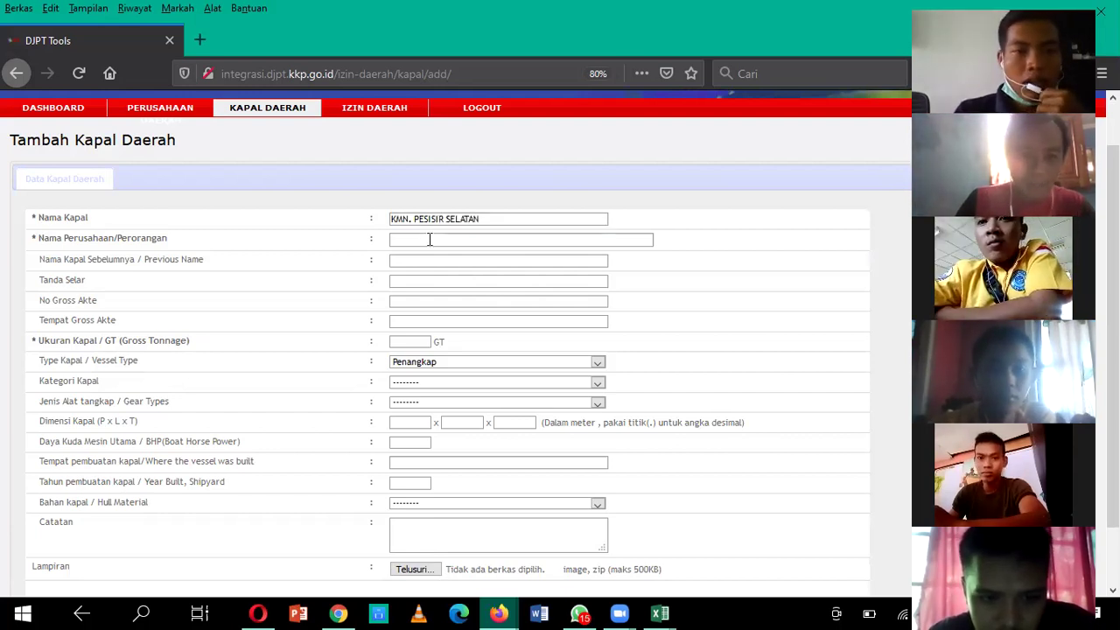
pyautogui.click(430, 240)
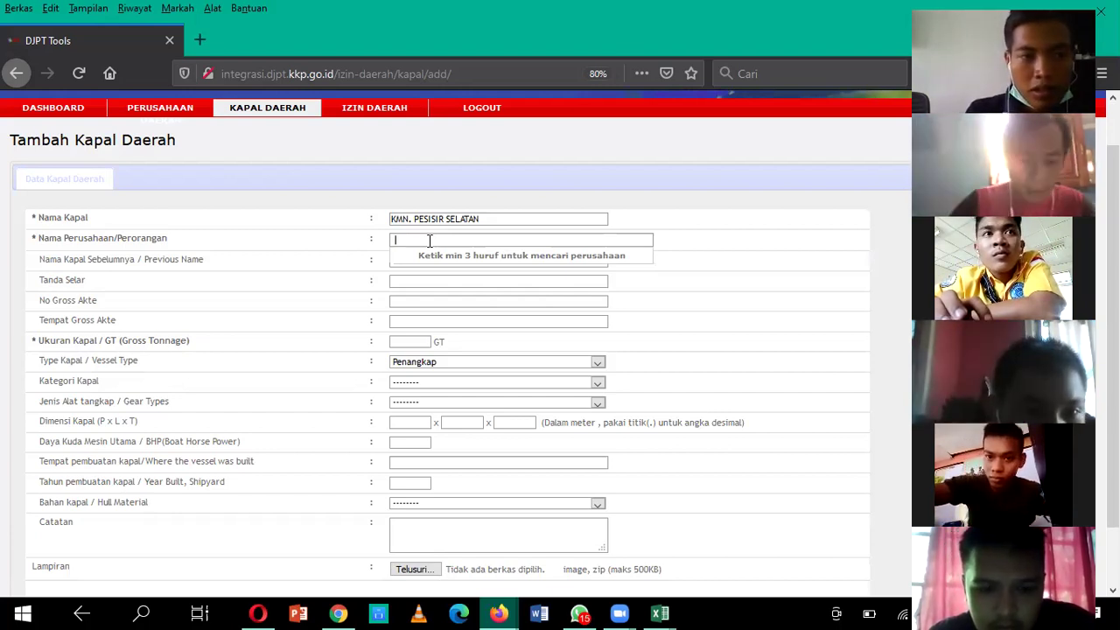
# - Search Nama Perusahaan/Perorangan for owner ANDI, then clear the company field
pyautogui.write('andi')
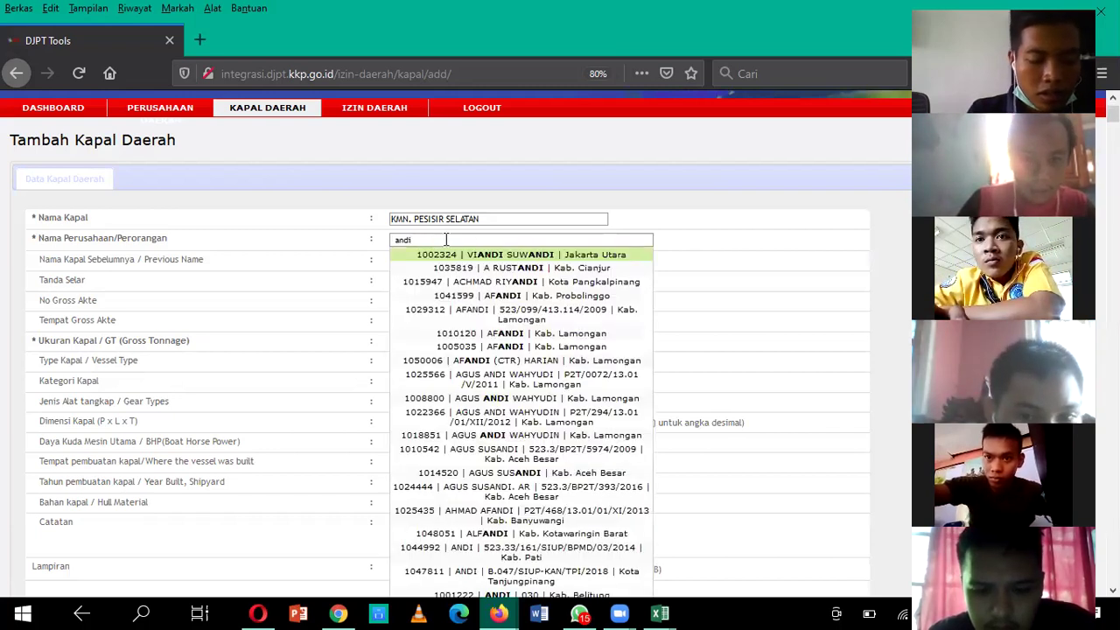
pyautogui.press('BackSpace')
pyautogui.press('BackSpace')
pyautogui.press('BackSpace')
pyautogui.press('BackSpace')
pyautogui.write('ANDI')
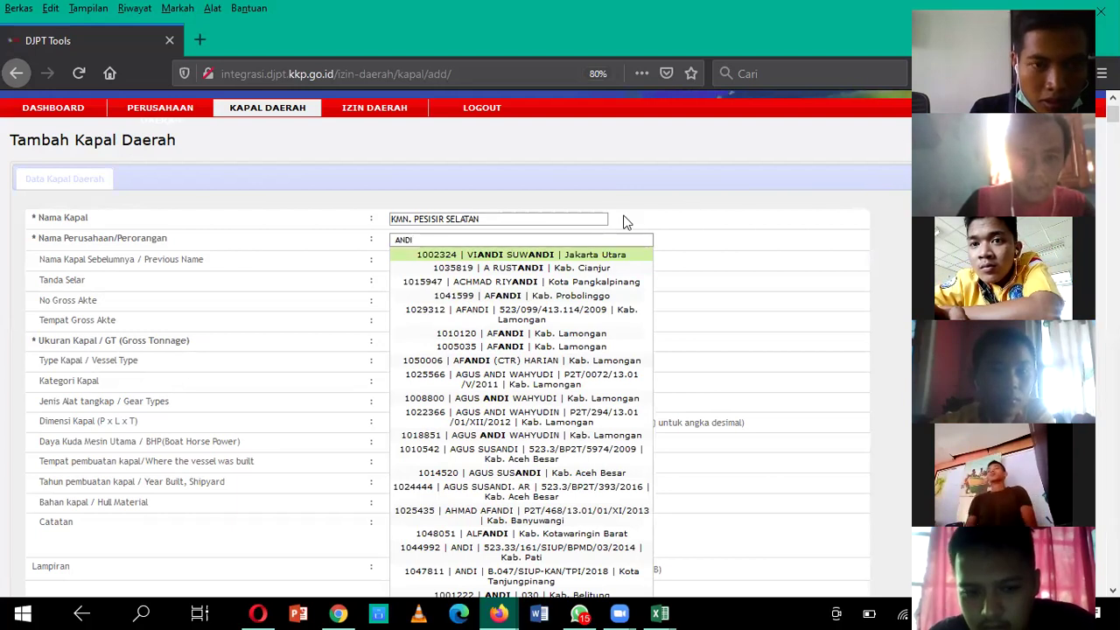
pyautogui.hotkey('ctrl', 'a')
pyautogui.press('BackSpace')
pyautogui.click(449, 239)
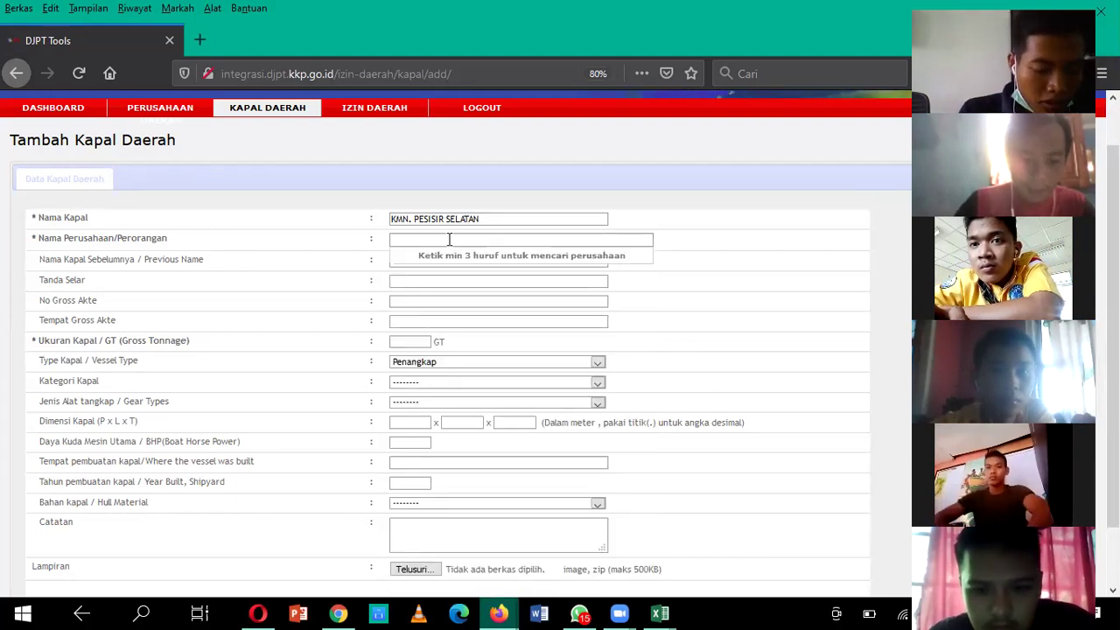
pyautogui.write('ANDI')
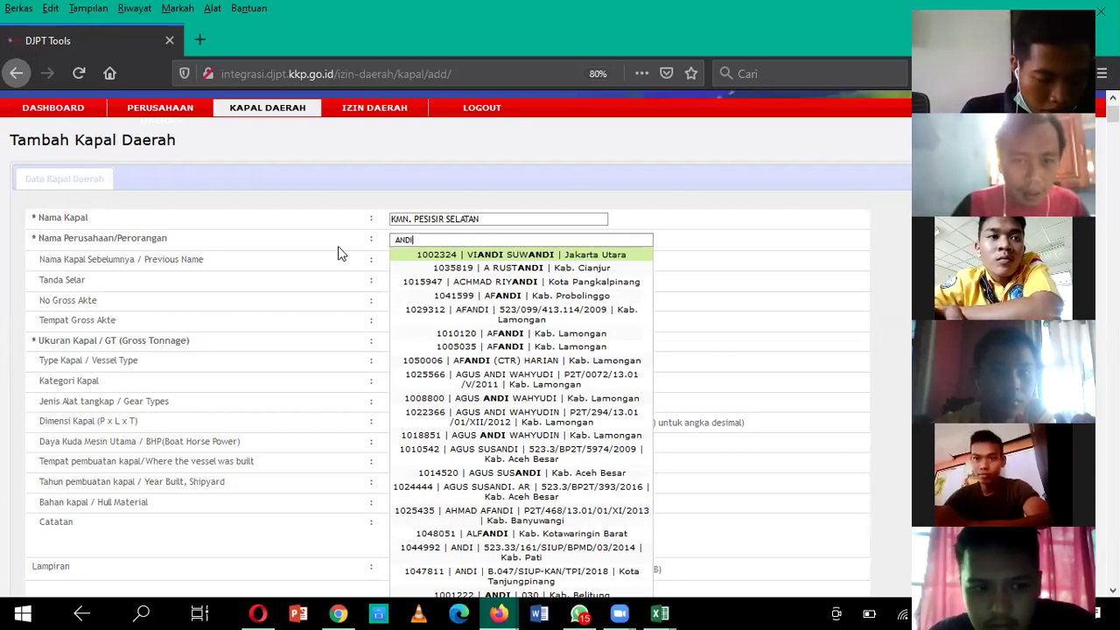
pyautogui.click(413, 259)
pyautogui.click(413, 260)
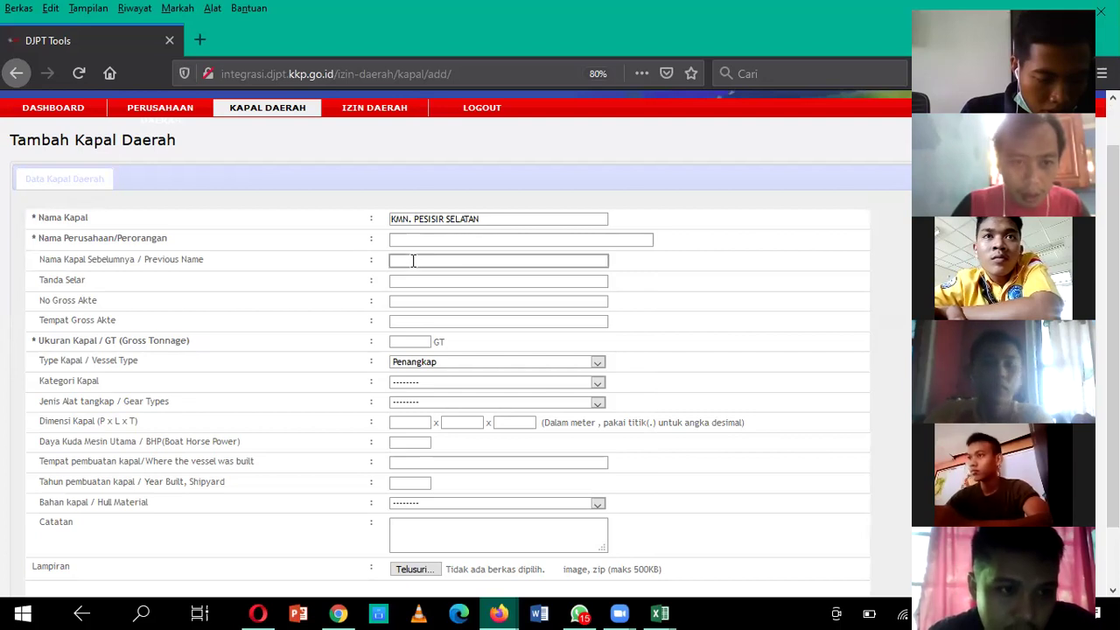
pyautogui.click(418, 240)
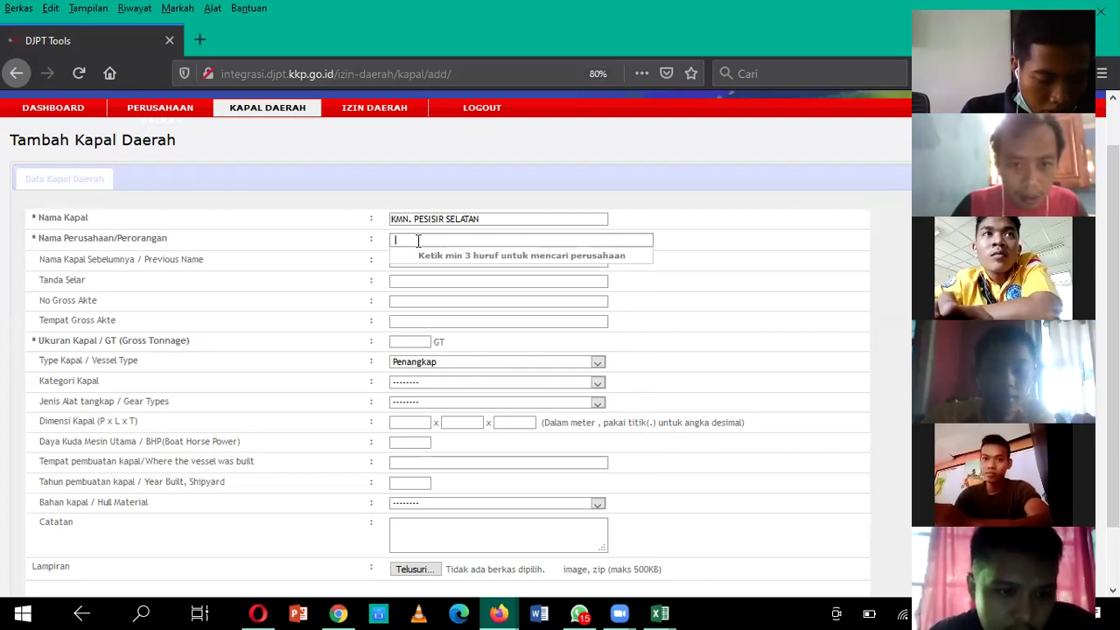
# - Browse the ANDI owner suggestions looking for a matching company
pyautogui.scroll(-2, 418, 245)
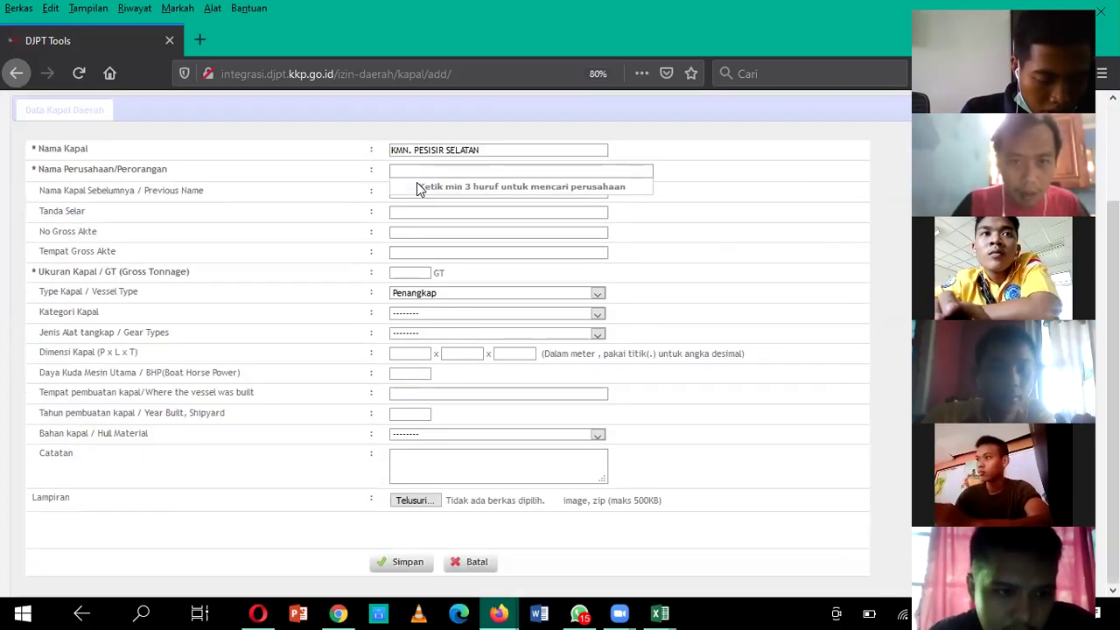
pyautogui.write('ANDI')
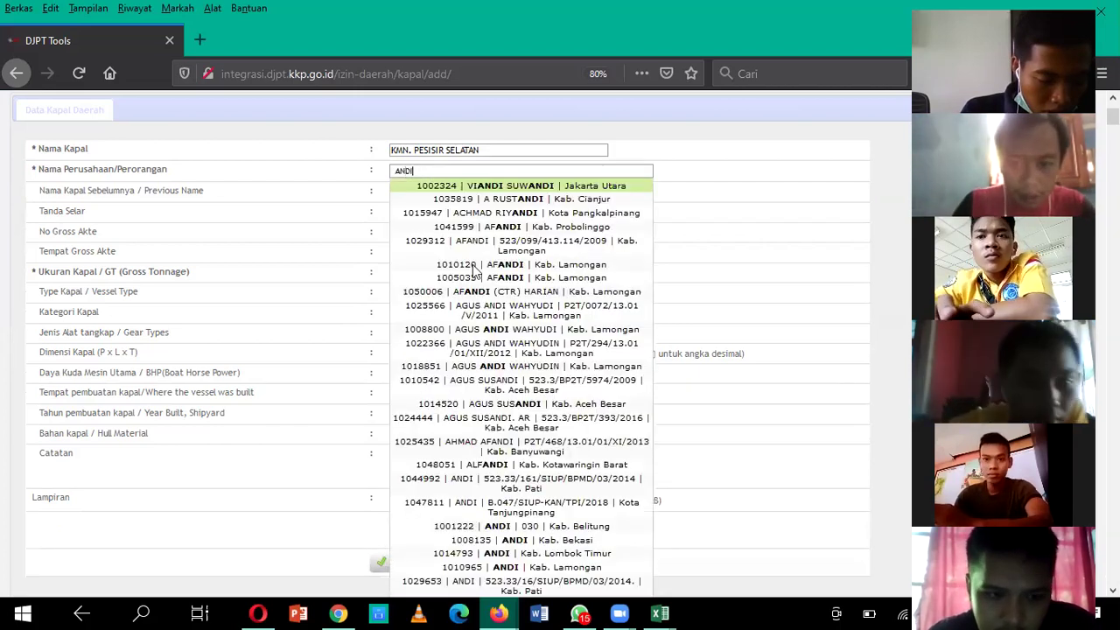
pyautogui.scroll(-4, 473, 271)
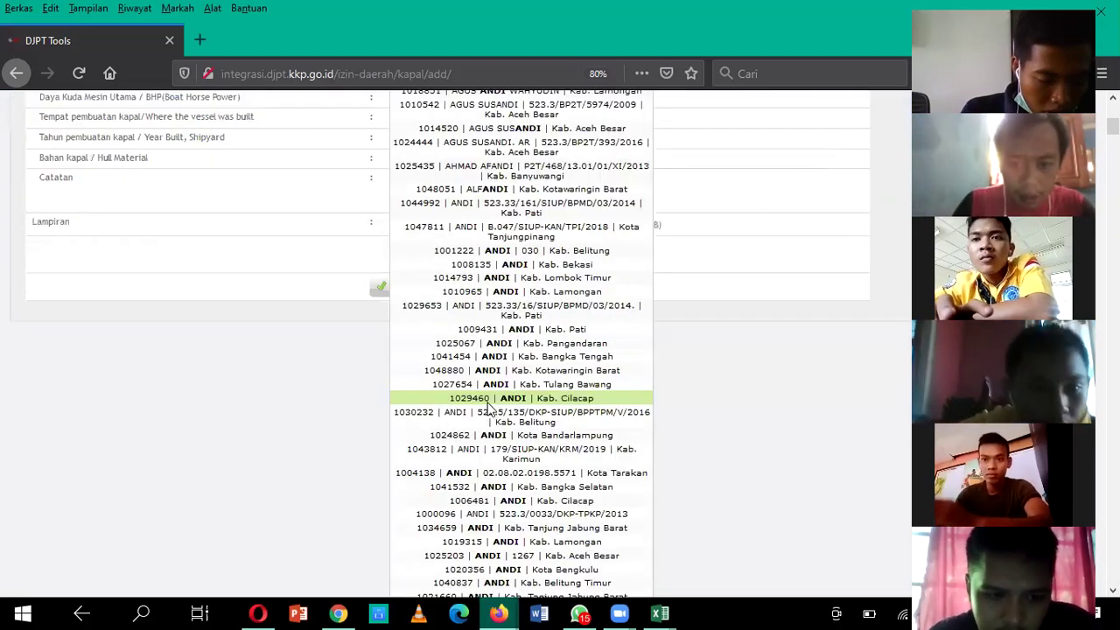
pyautogui.scroll(-2, 376, 287)
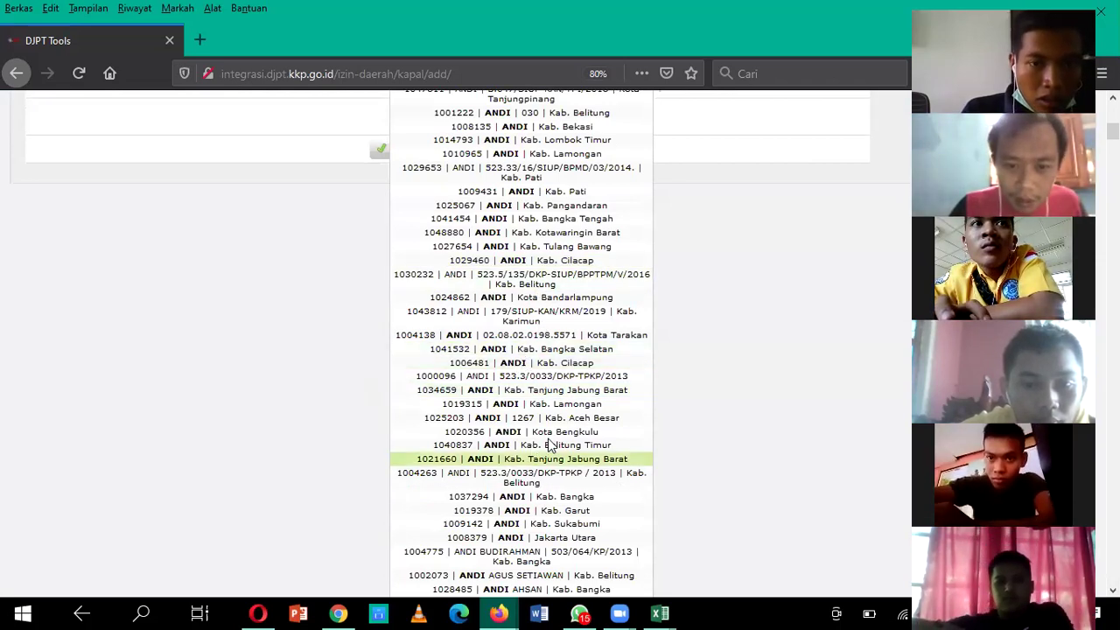
pyautogui.scroll(-1, 572, 490)
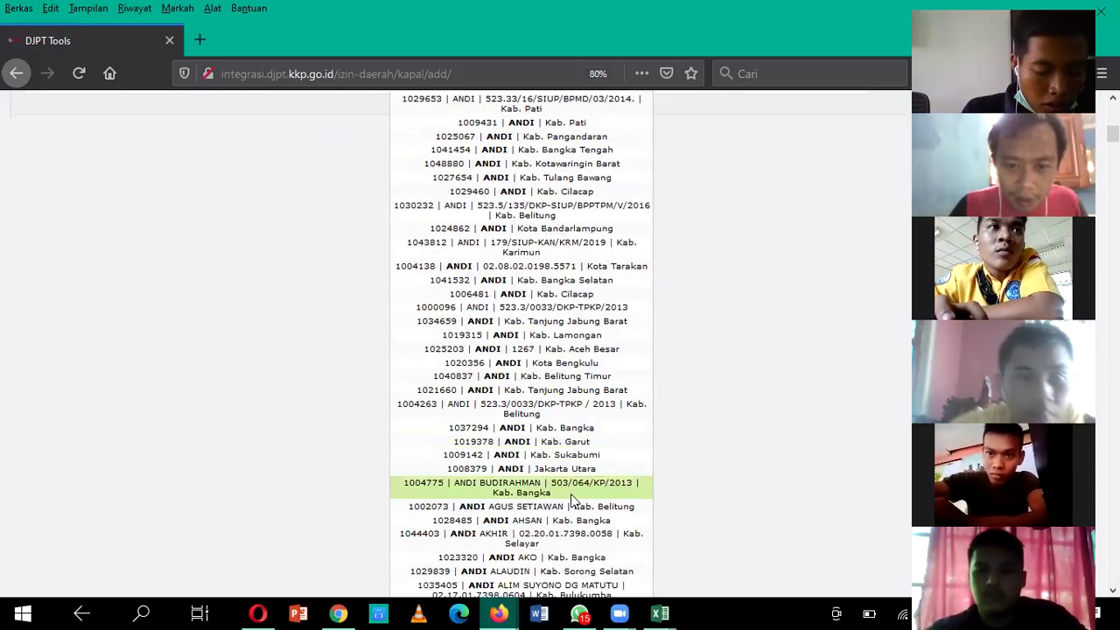
pyautogui.scroll(-1, 548, 497)
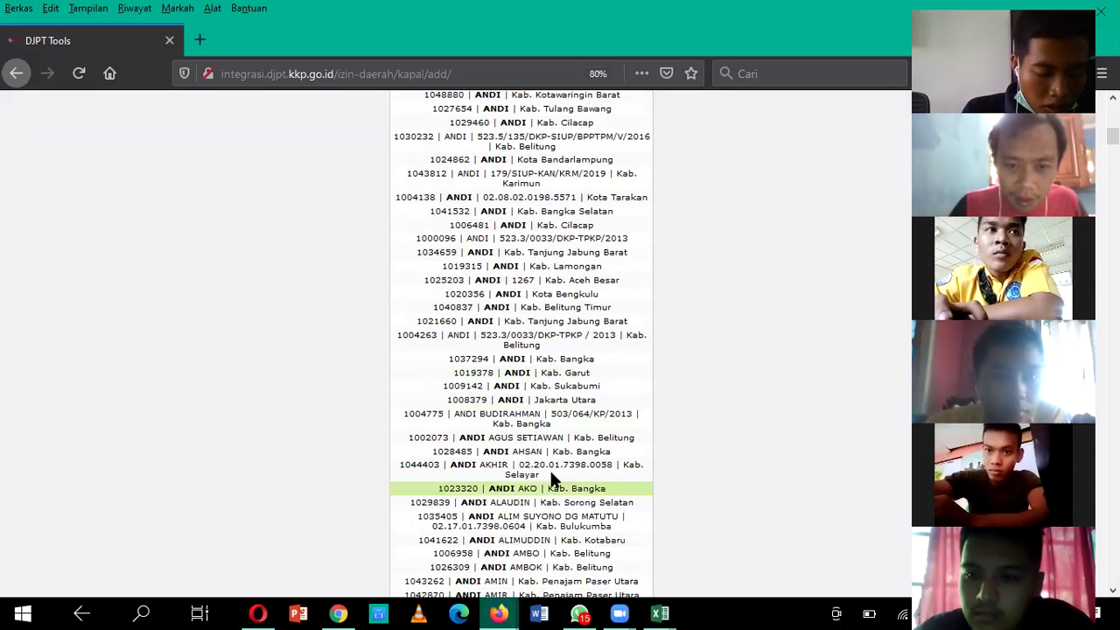
pyautogui.scroll(-1, 548, 497)
pyautogui.scroll(-1, 550, 512)
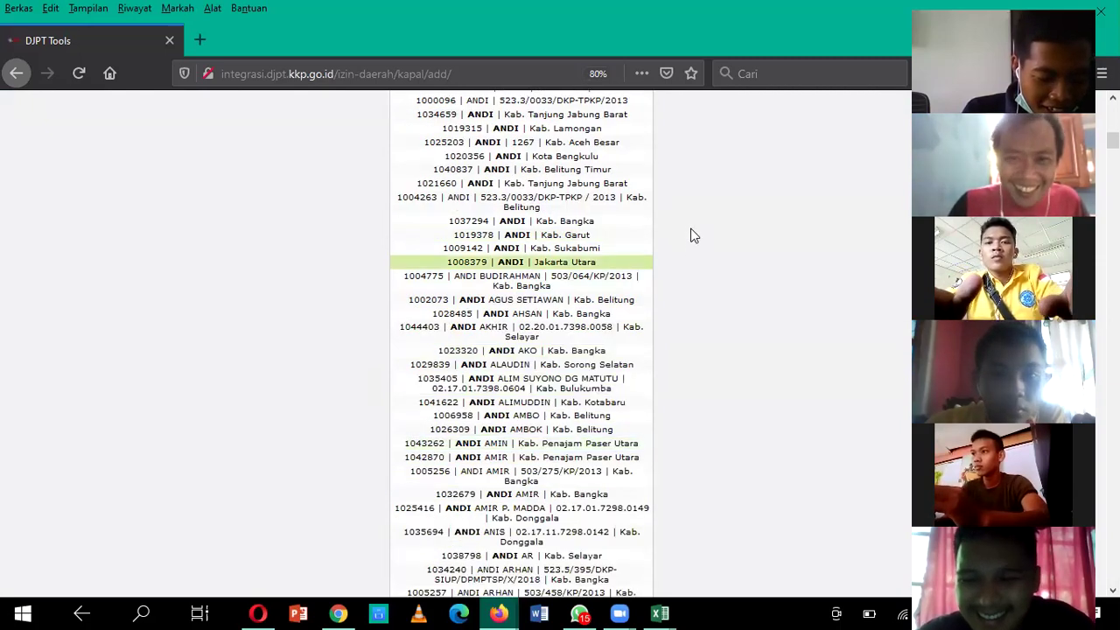
pyautogui.scroll(10, 452, 289)
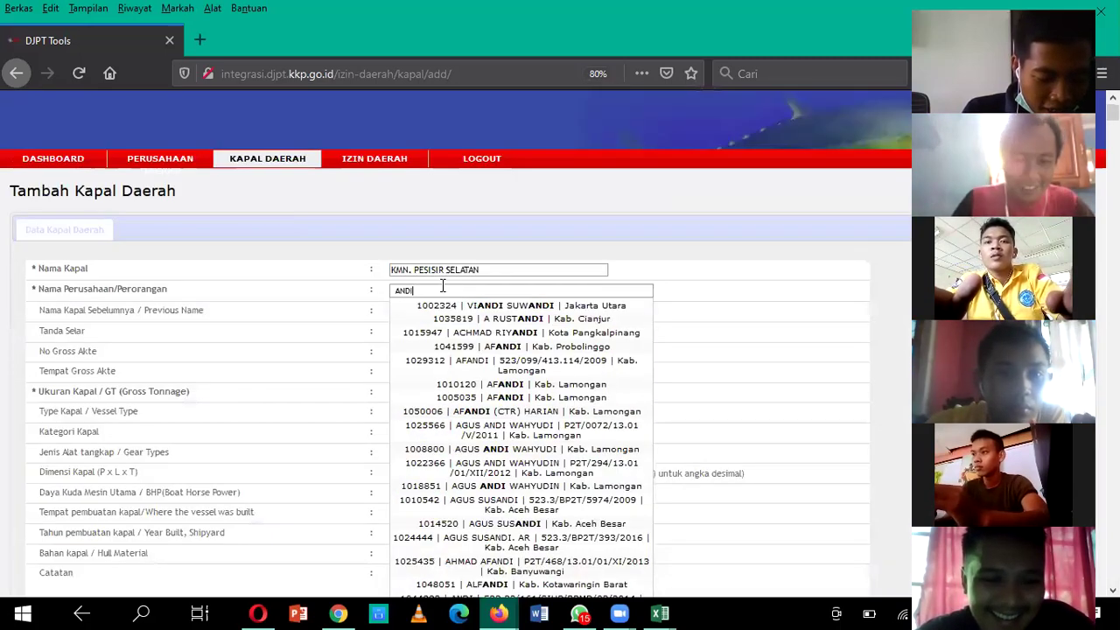
# - Try the search 'ANDI-TLK AWANG', then empty the company name field
pyautogui.write('-')
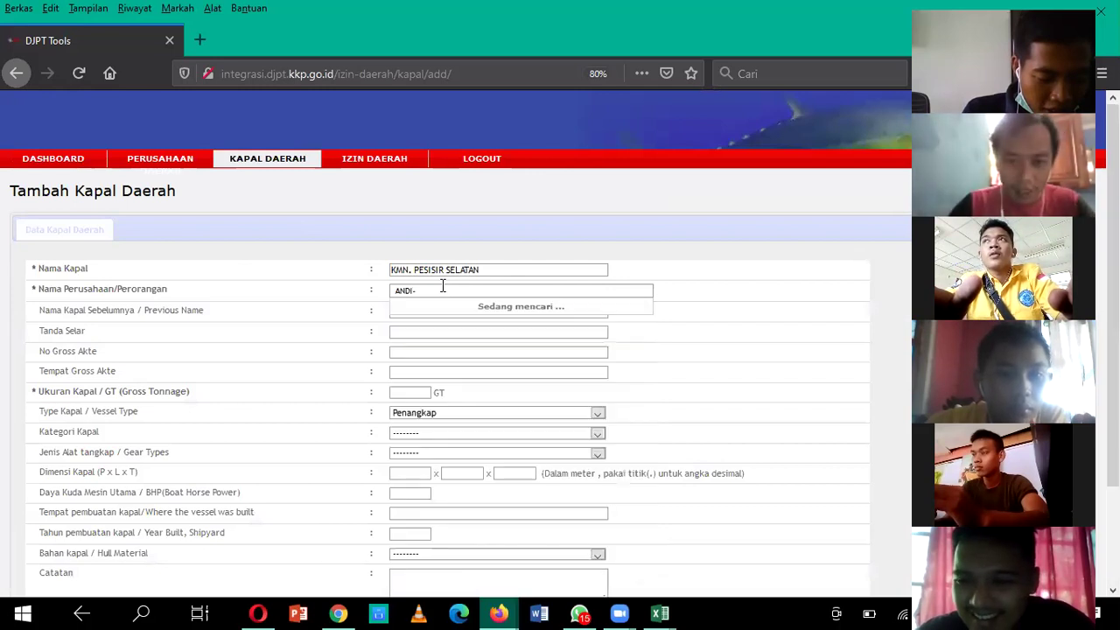
pyautogui.write('TLK')
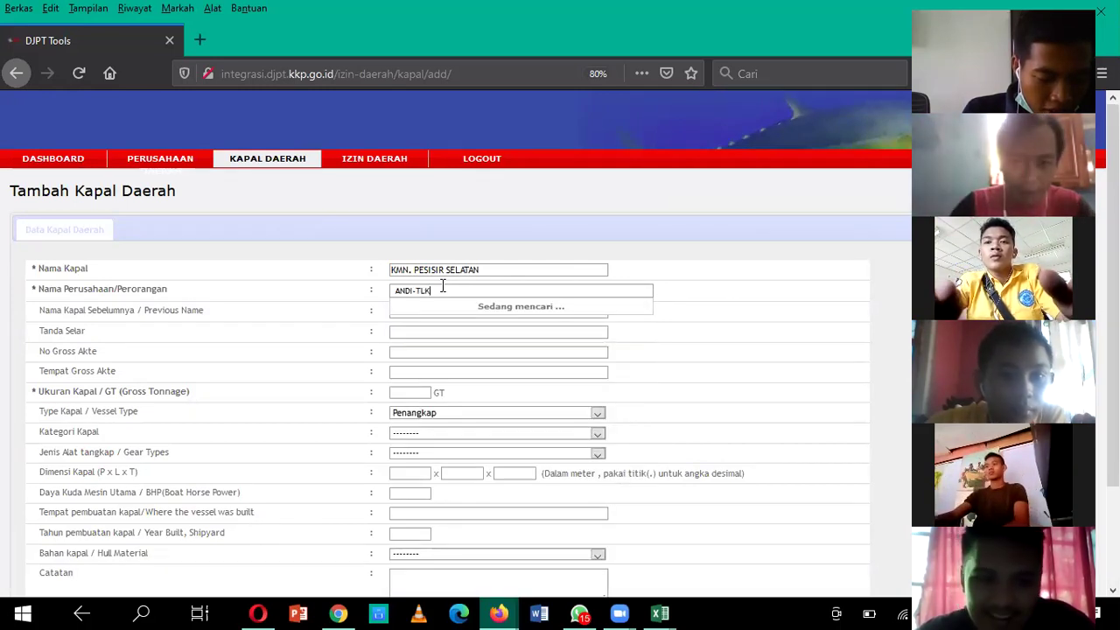
pyautogui.write(' A')
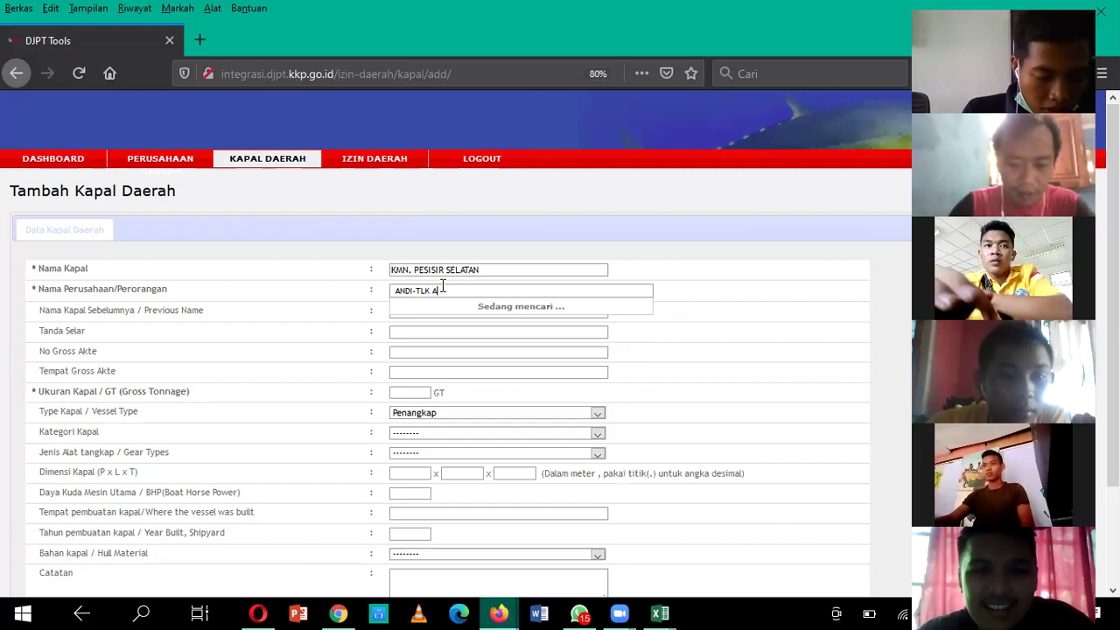
pyautogui.write('WANG')
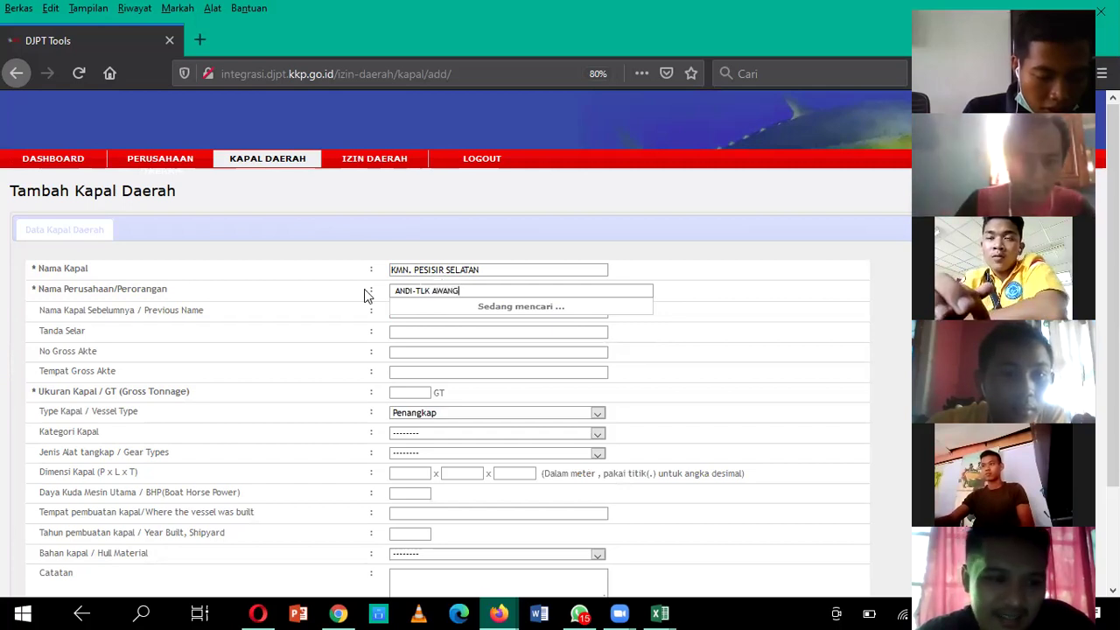
pyautogui.hotkey('ctrl', 'a')
pyautogui.press('BackSpace')
pyautogui.click(418, 307)
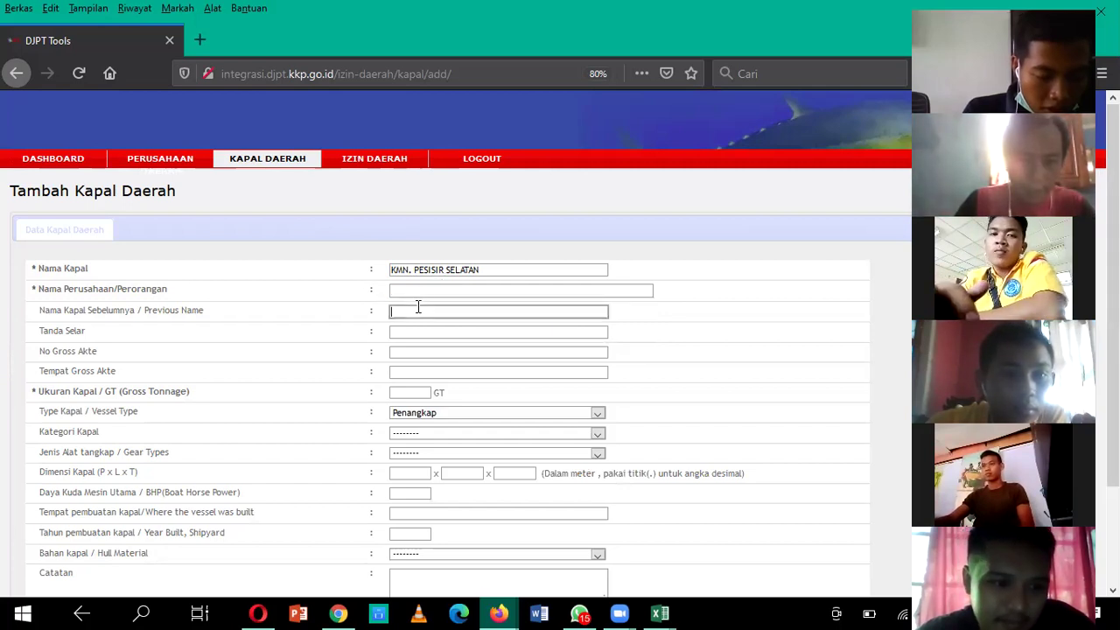
pyautogui.scroll(-2, 418, 295)
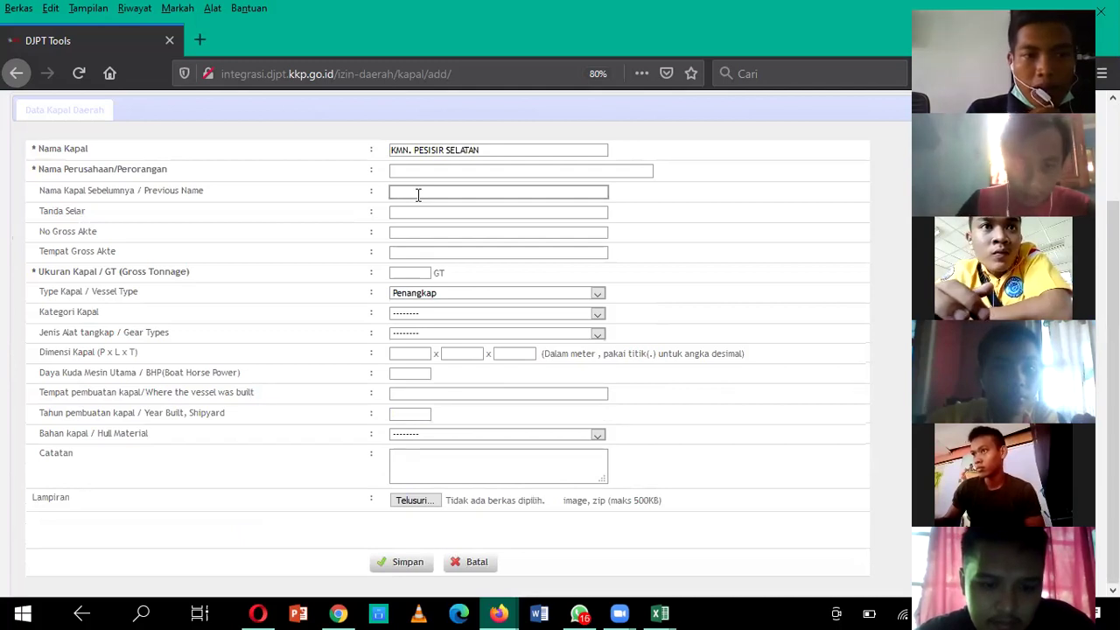
pyautogui.click(411, 213)
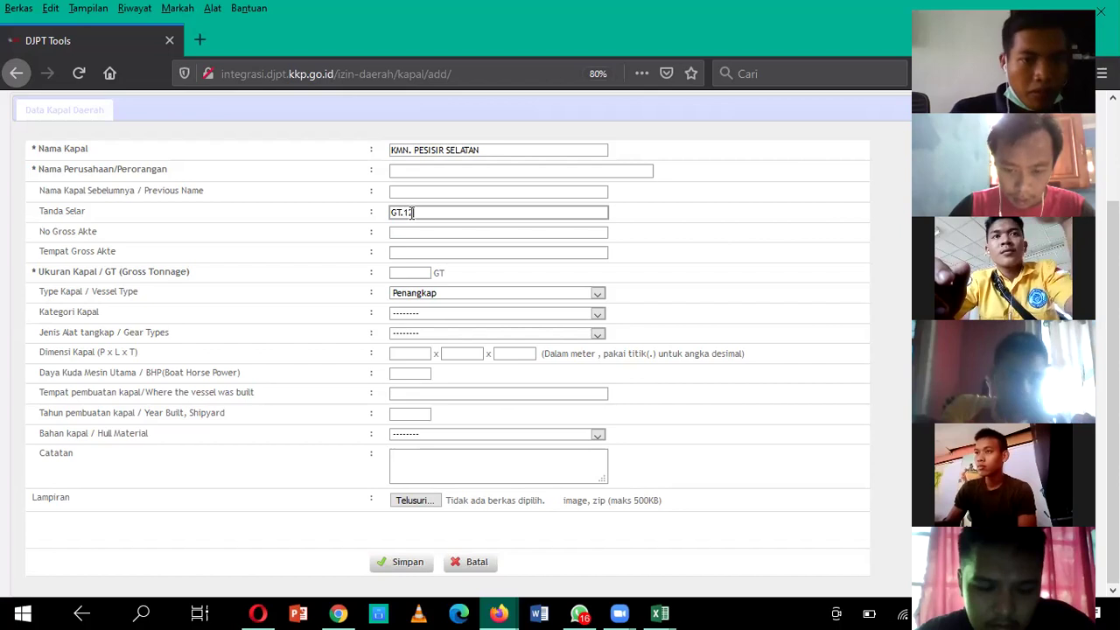
pyautogui.write('2')
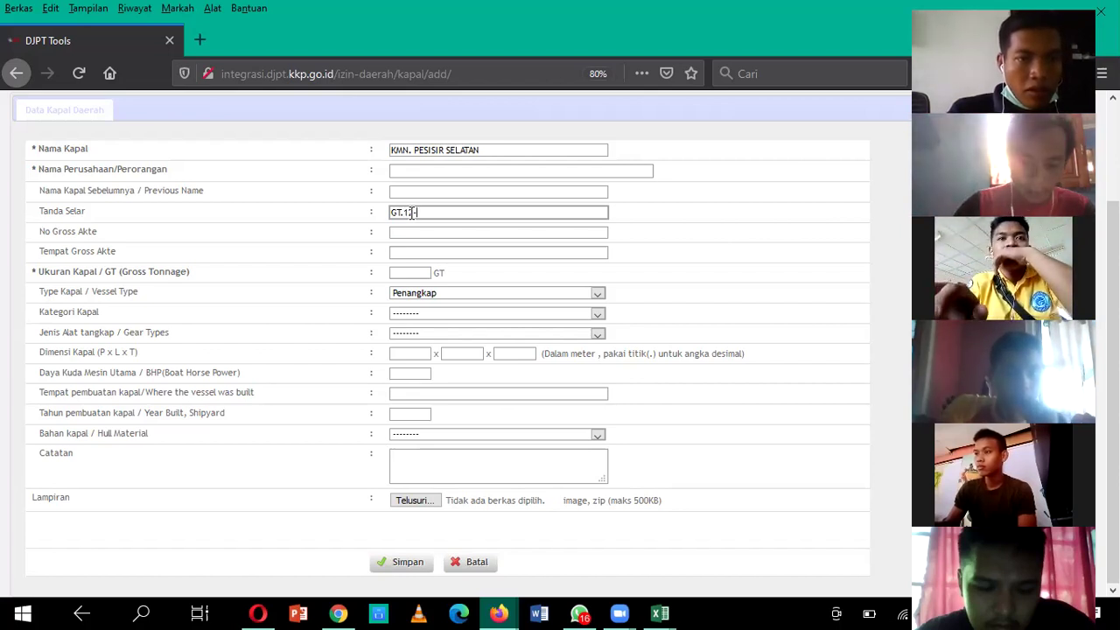
pyautogui.write('-TLKAWANG')
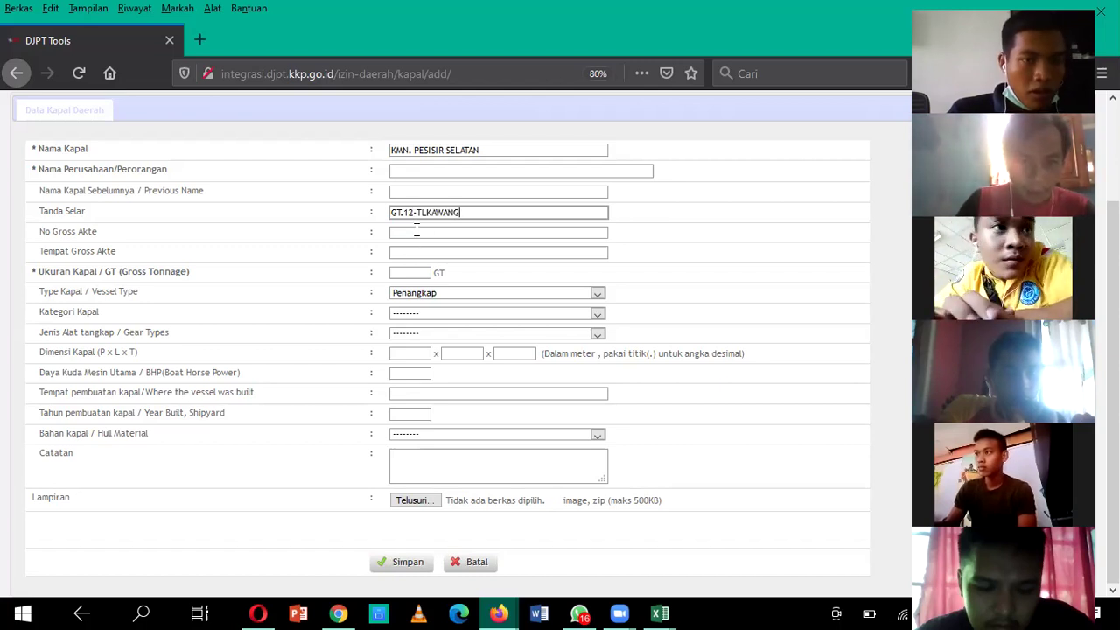
pyautogui.click(415, 232)
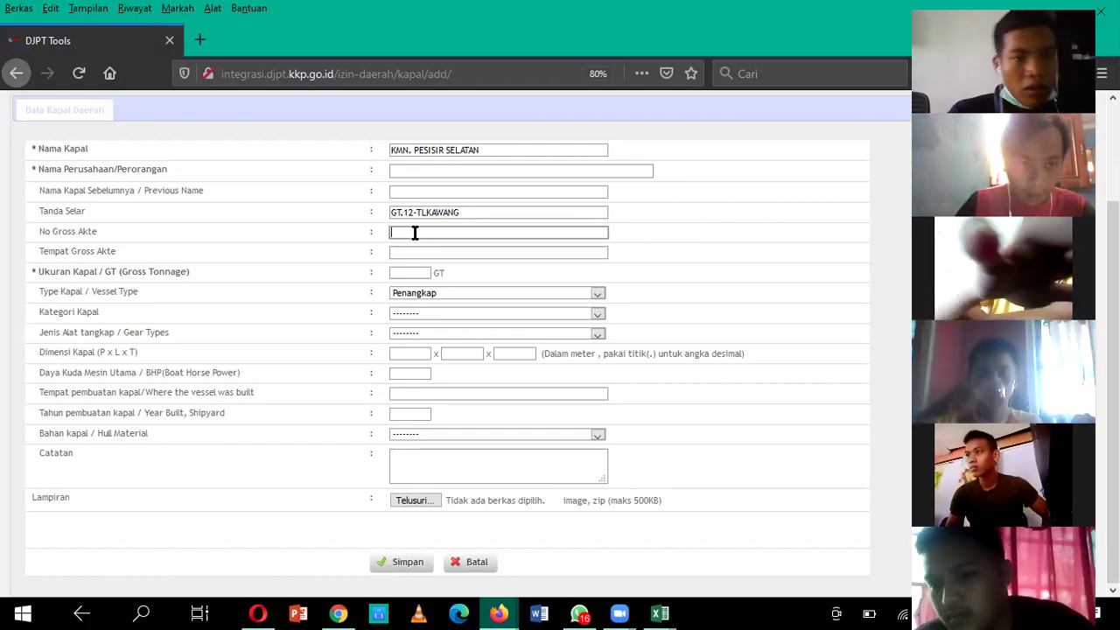
# - Enter 12 as the gross tonnage and choose Kapal Motor as the vessel category
pyautogui.click(415, 250)
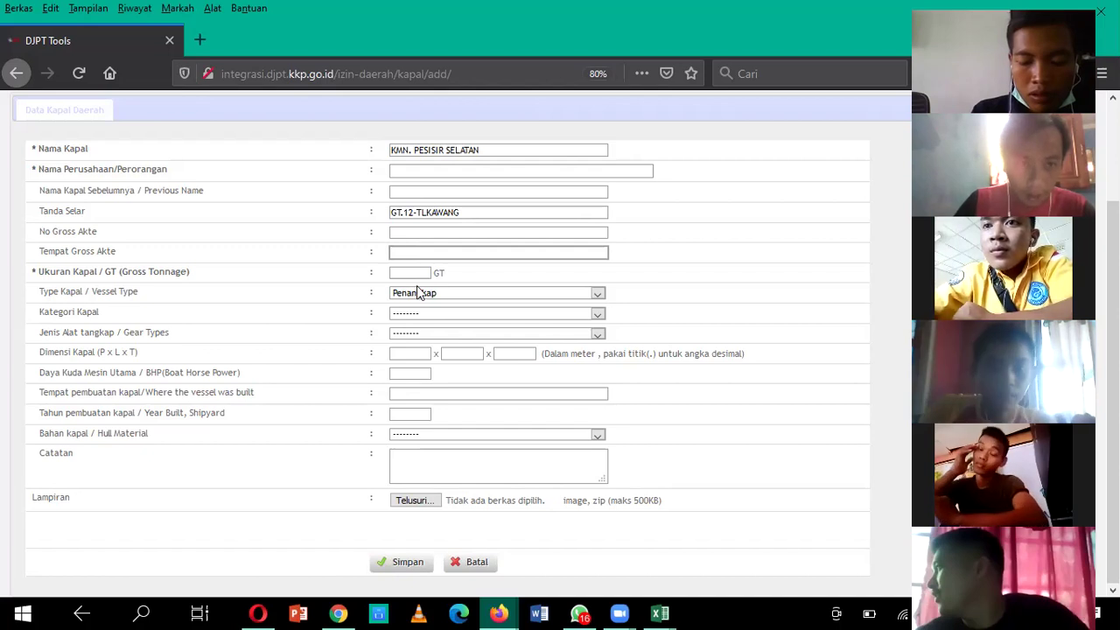
pyautogui.click(413, 271)
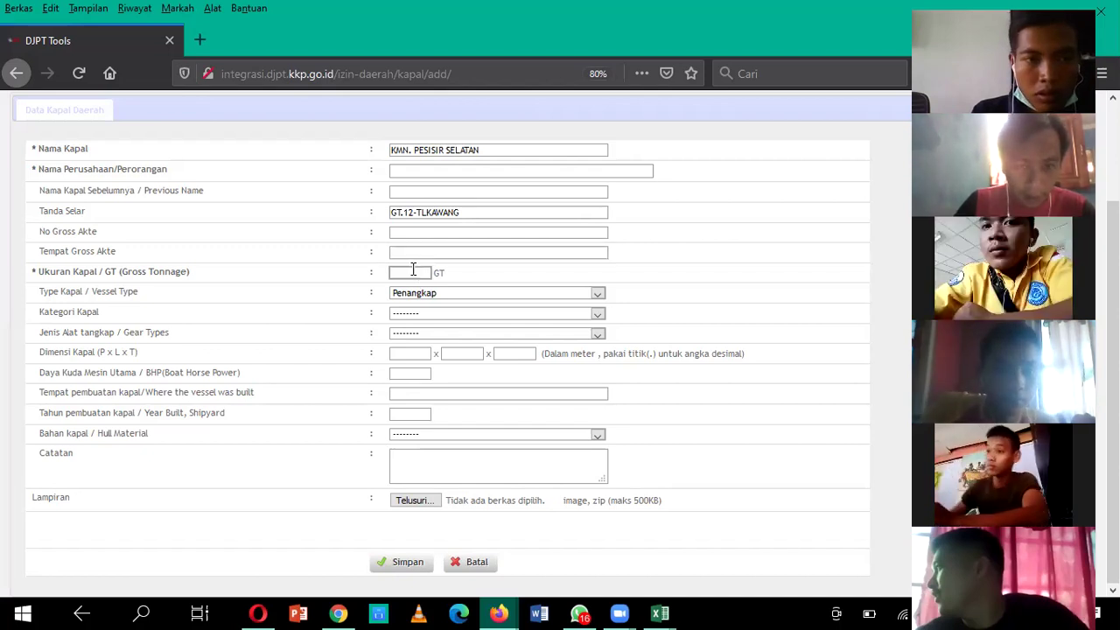
pyautogui.write('12')
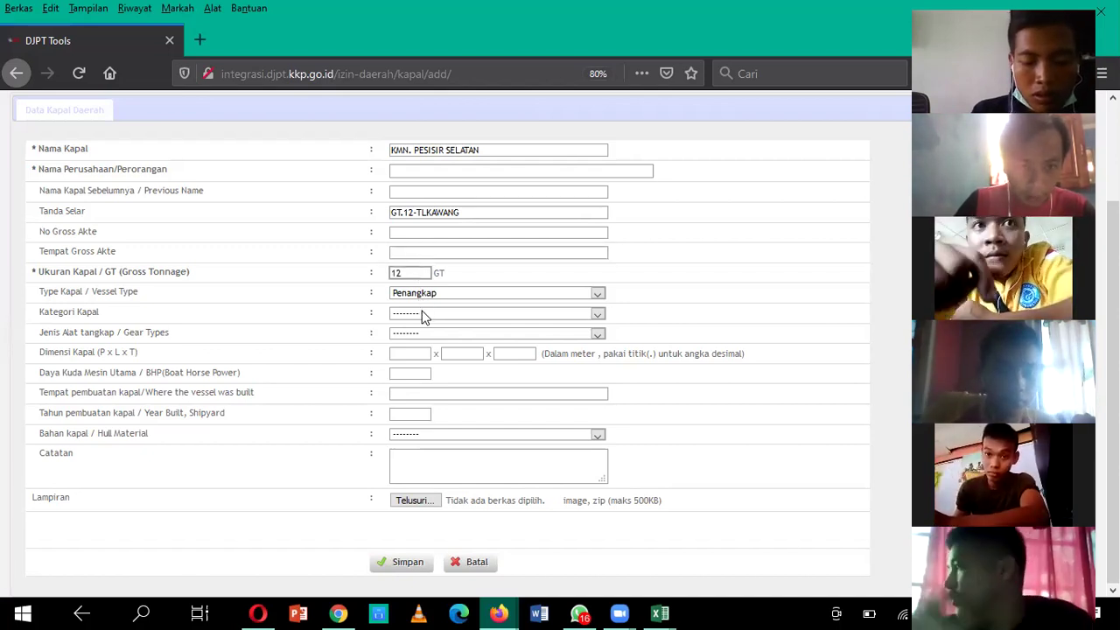
pyautogui.click(421, 312)
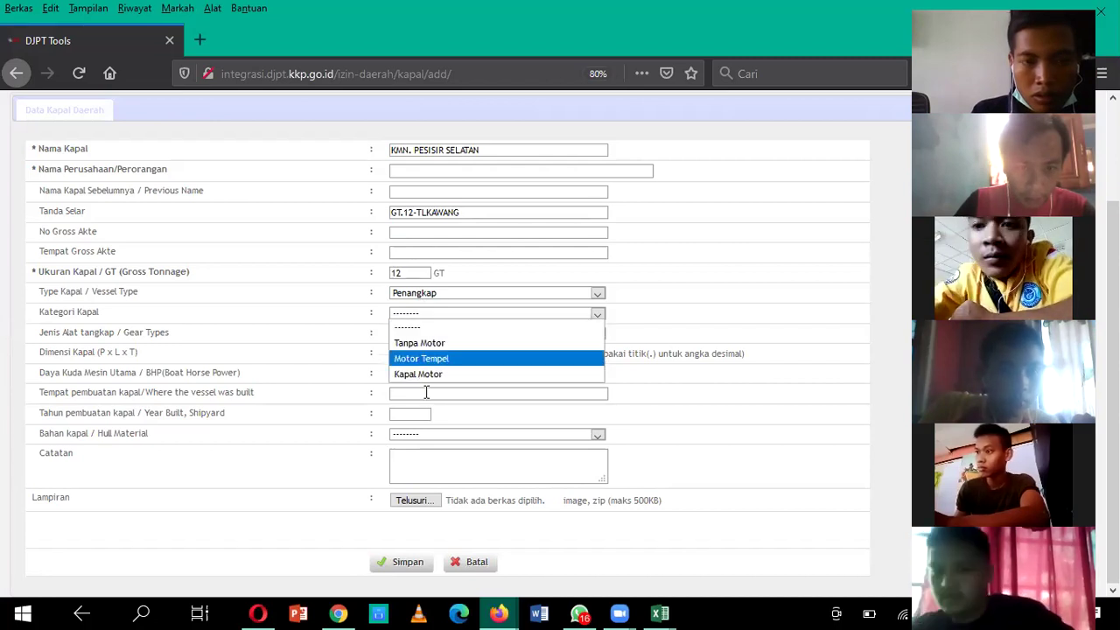
pyautogui.press('Return')
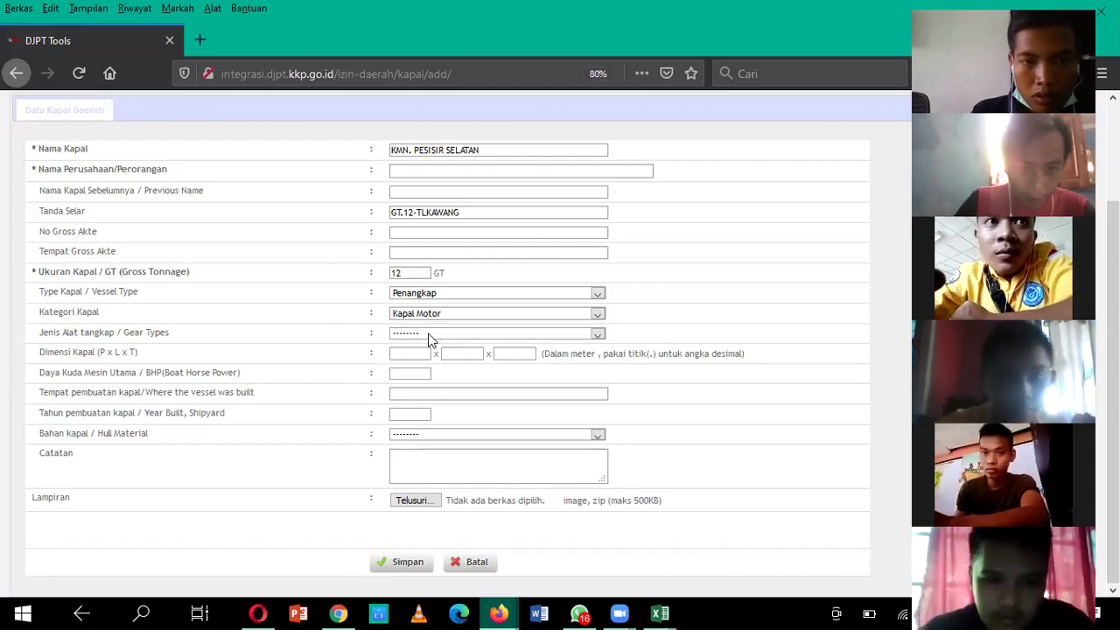
# - Choose 09.6.0 | Tonda as the fishing gear type
pyautogui.click(428, 333)
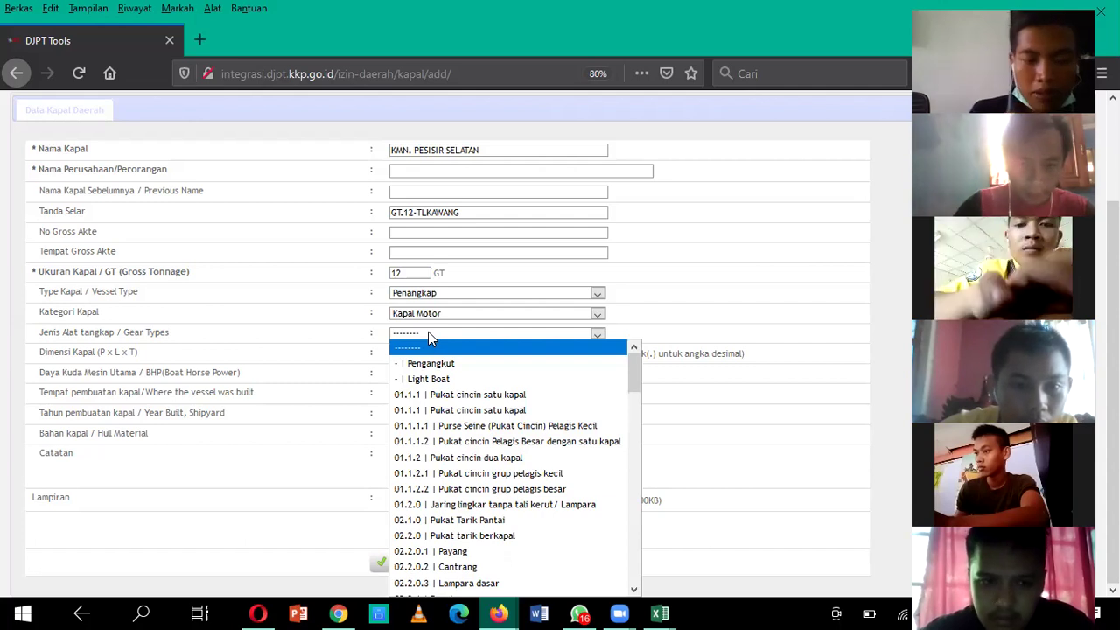
pyautogui.scroll(-5, 480, 493)
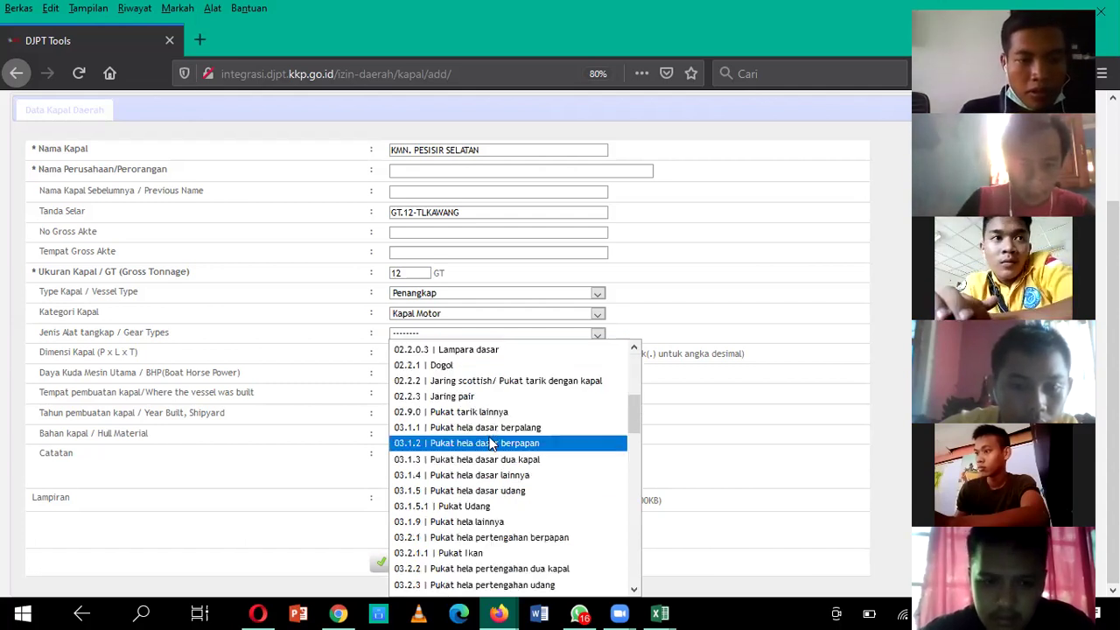
pyautogui.scroll(-10, 471, 525)
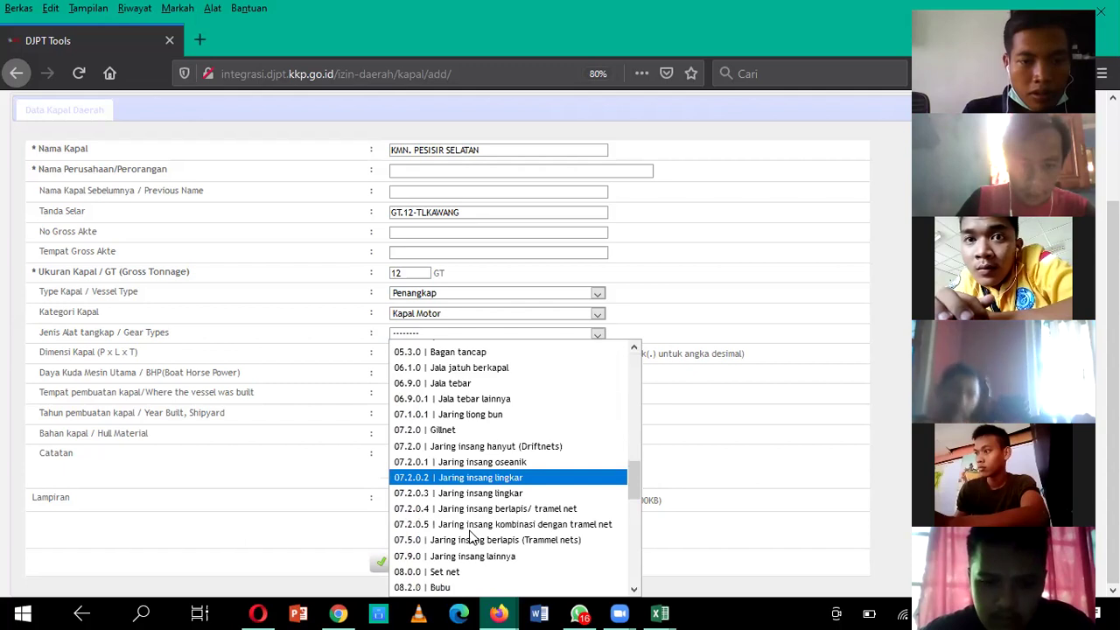
pyautogui.scroll(-5, 470, 538)
pyautogui.scroll(-6, 471, 552)
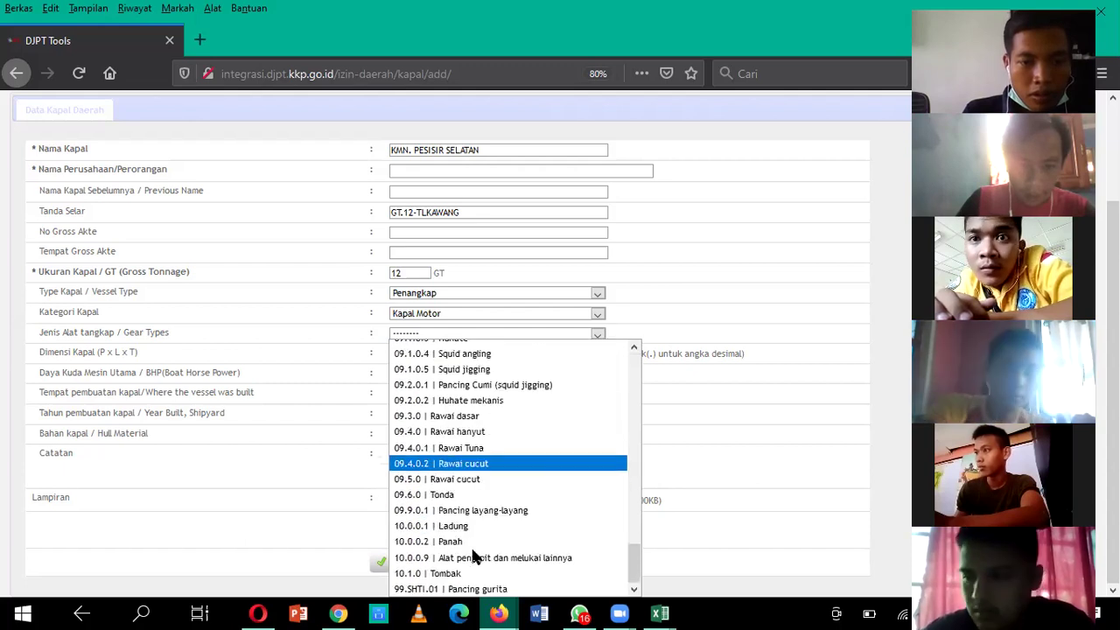
pyautogui.press('Return')
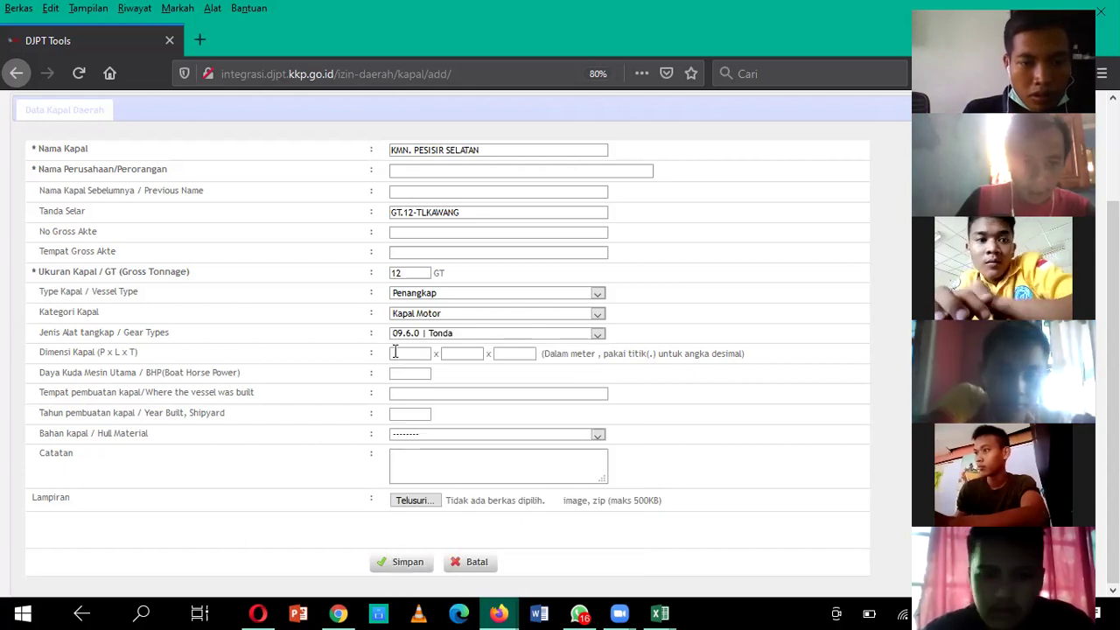
# - Enter the vessel dimensions as 16,0 long, 2 wide and 1,5 high
pyautogui.click(405, 353)
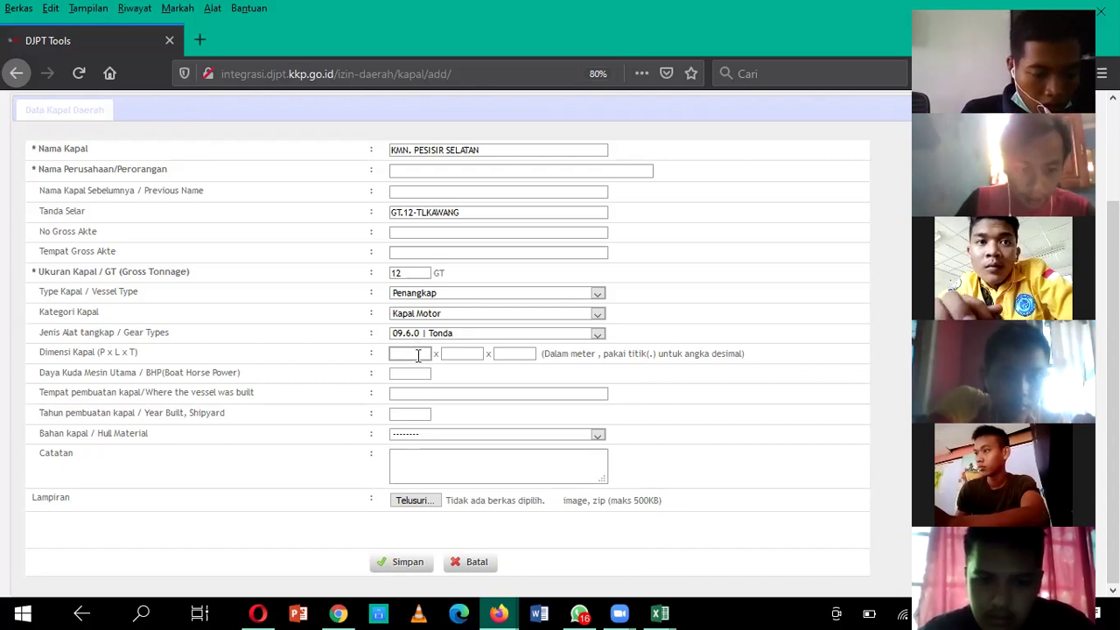
pyautogui.click(418, 355)
pyautogui.write('16')
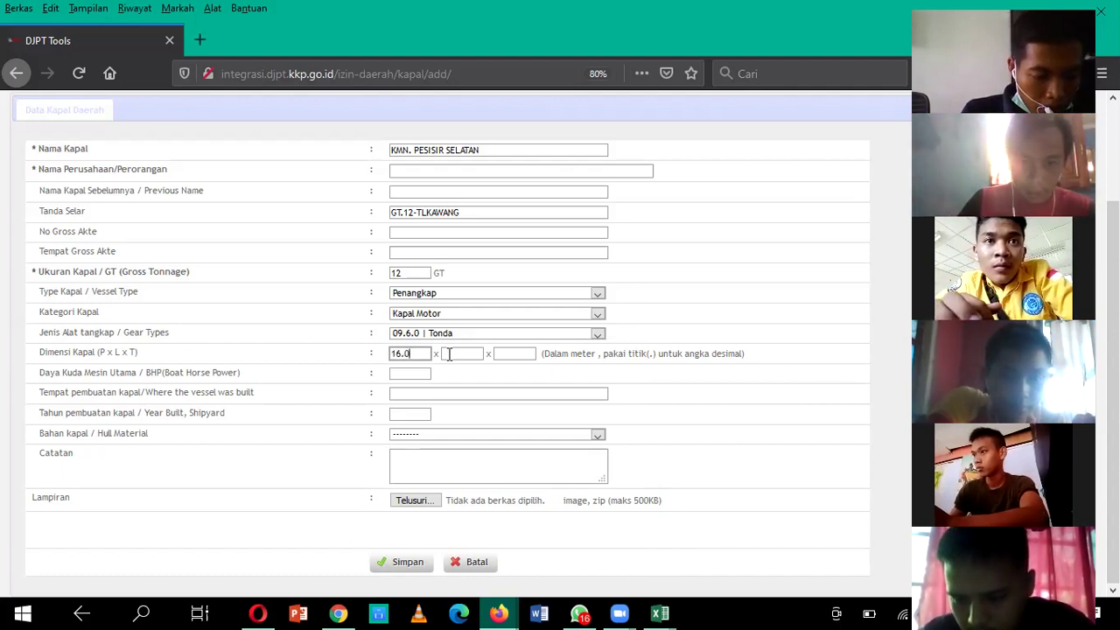
pyautogui.click(449, 354)
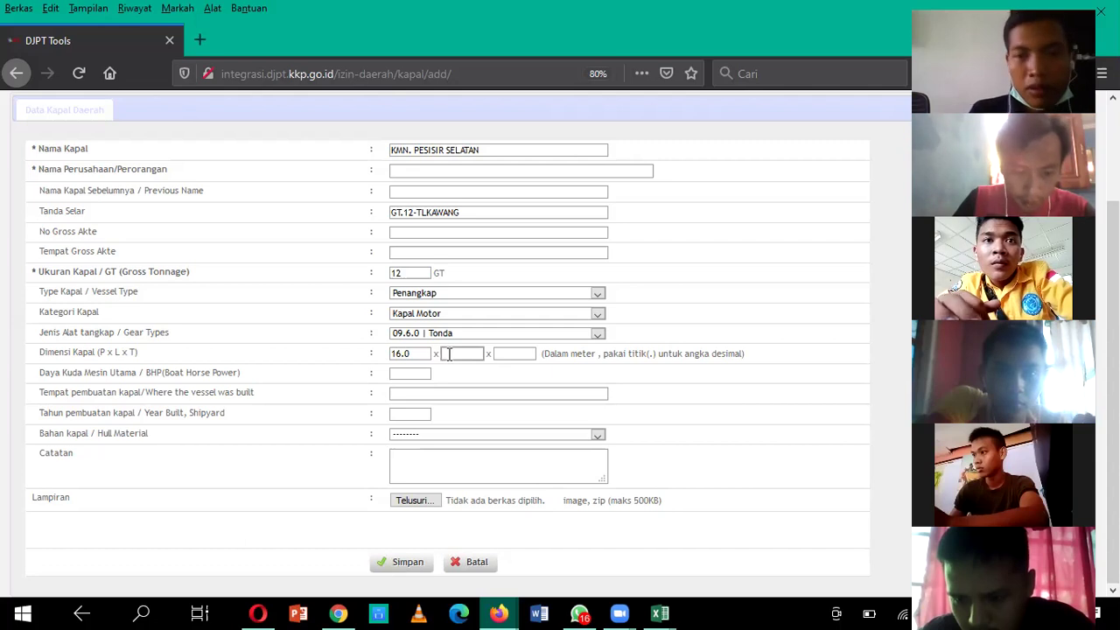
pyautogui.write('2')
pyautogui.click(514, 353)
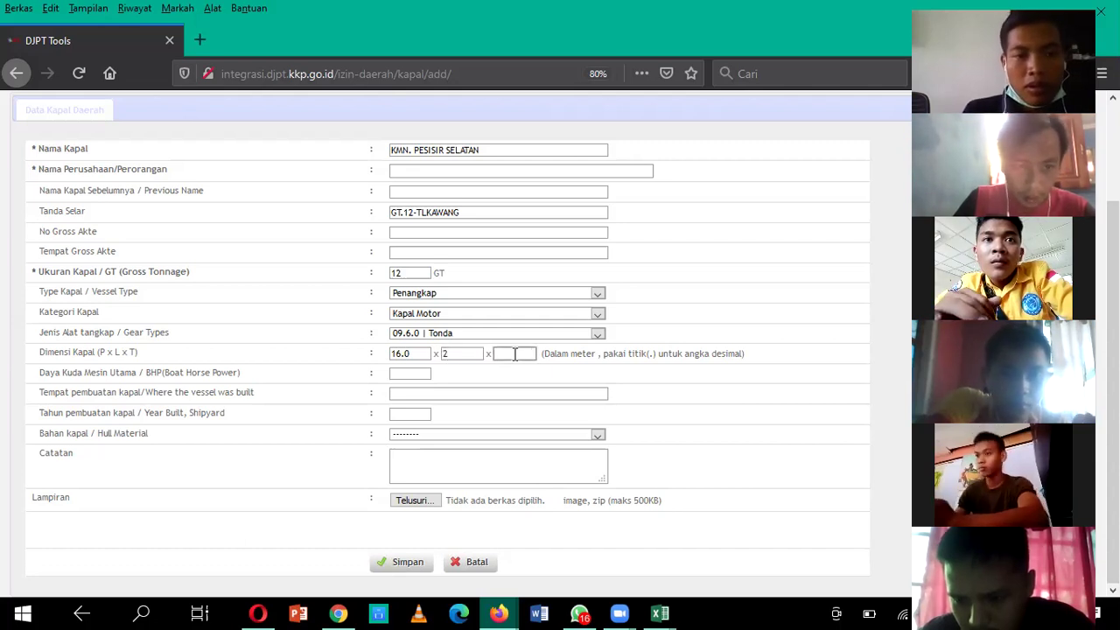
pyautogui.write('1')
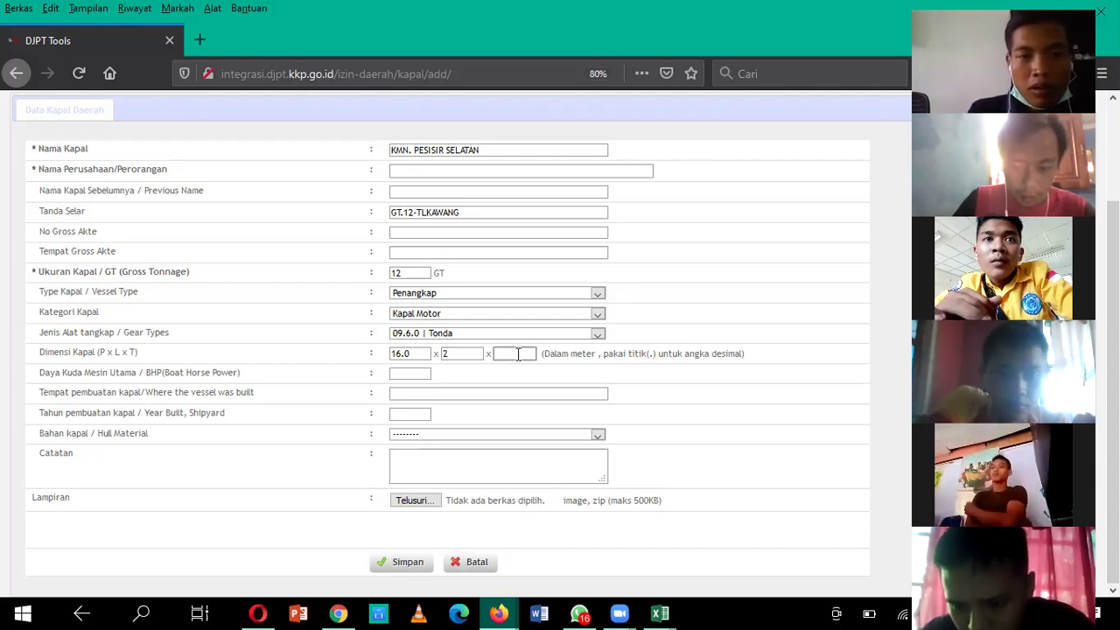
pyautogui.write(',5')
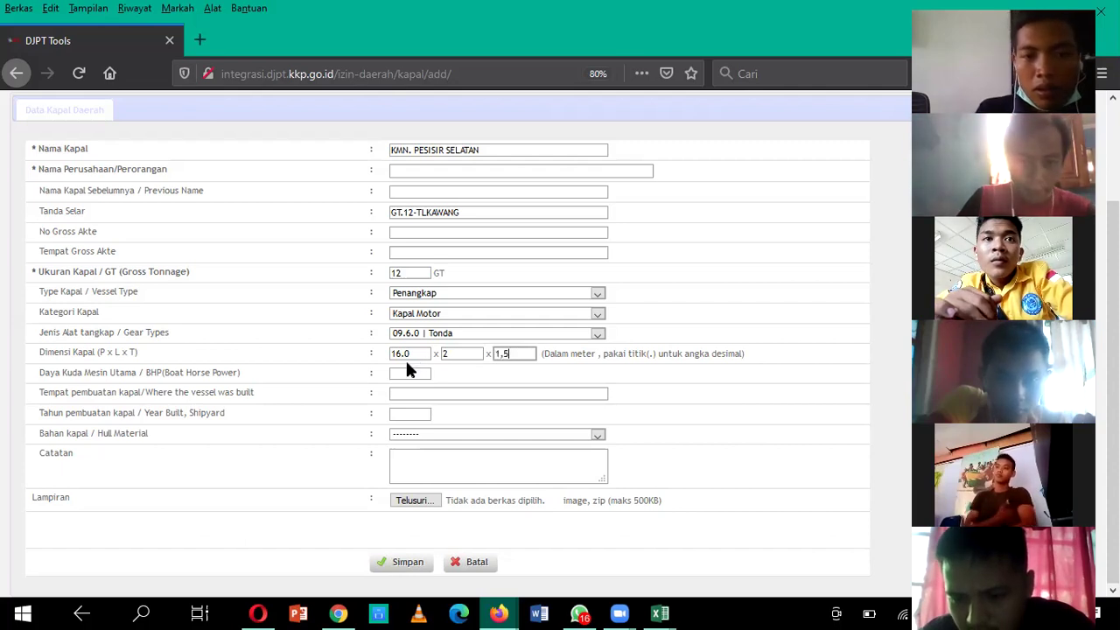
pyautogui.click(403, 354)
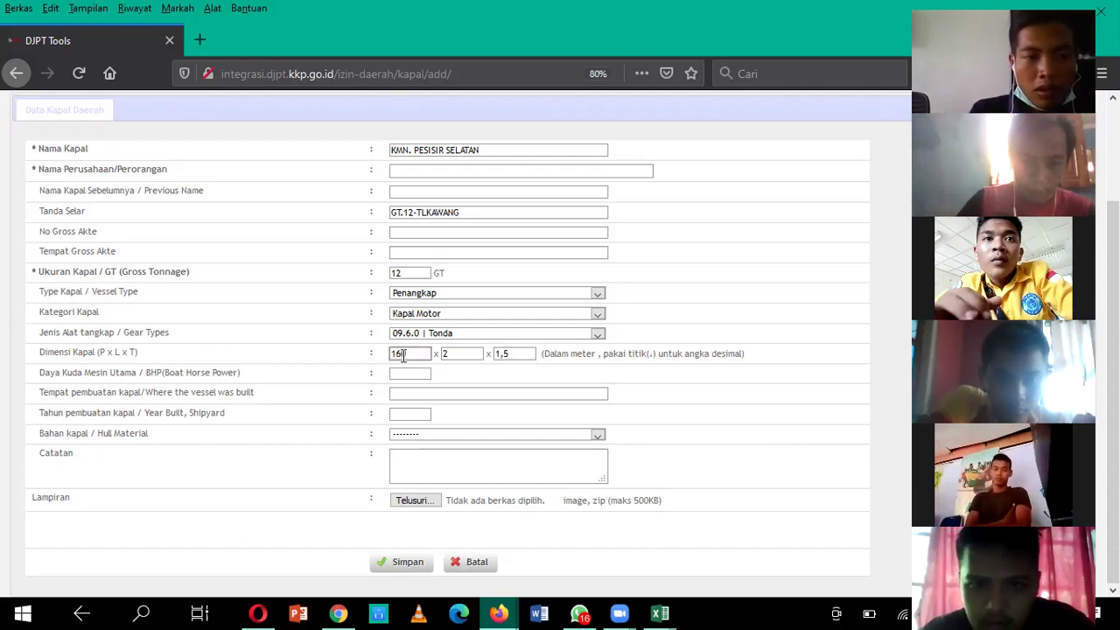
pyautogui.write(',')
# - Record 60 BHP engine power, build place LOMBOK and build year 2019
pyautogui.click(423, 374)
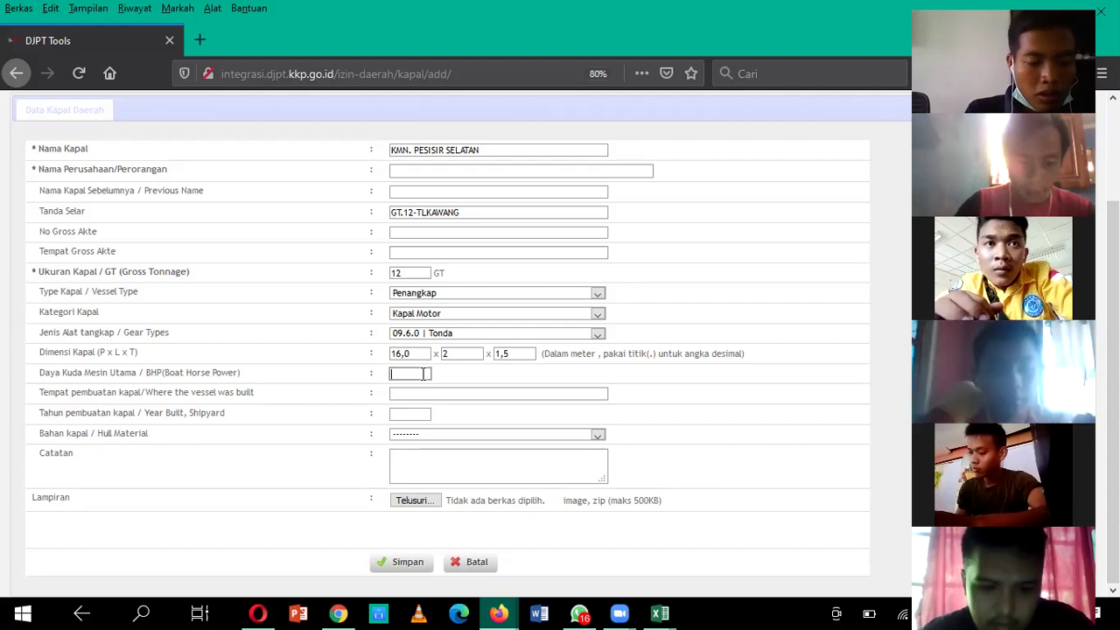
pyautogui.write('60')
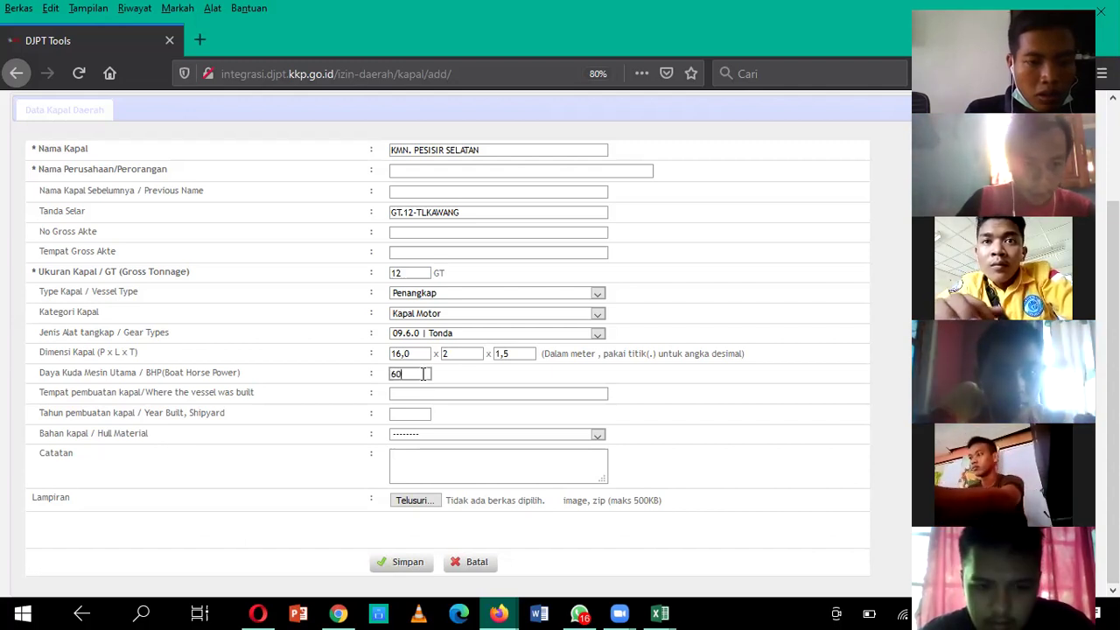
pyautogui.click(417, 394)
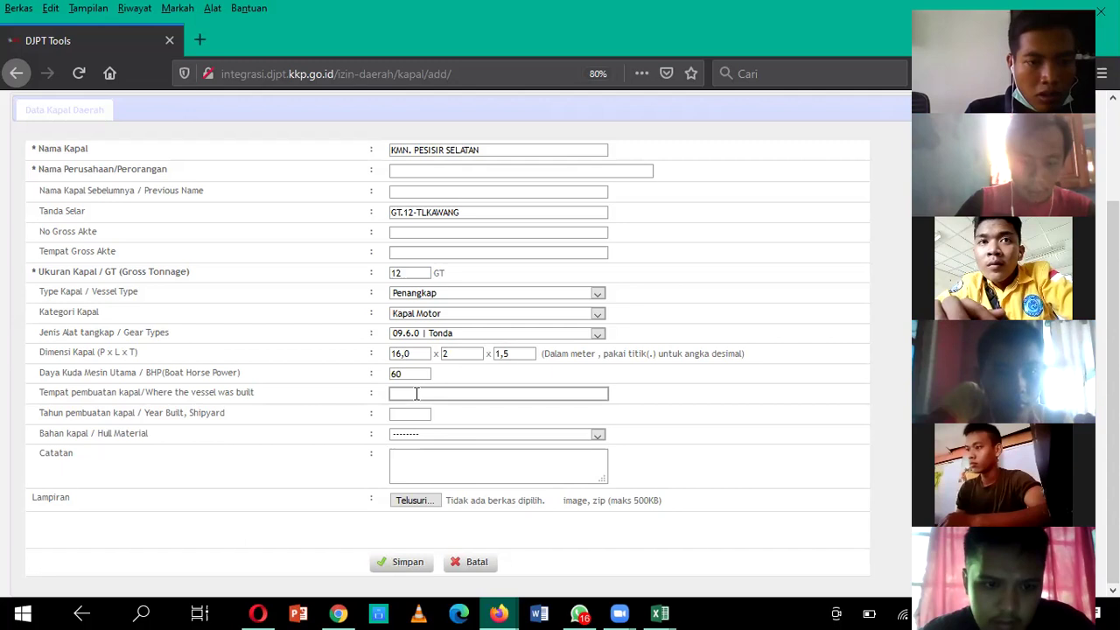
pyautogui.write('LOMBOK')
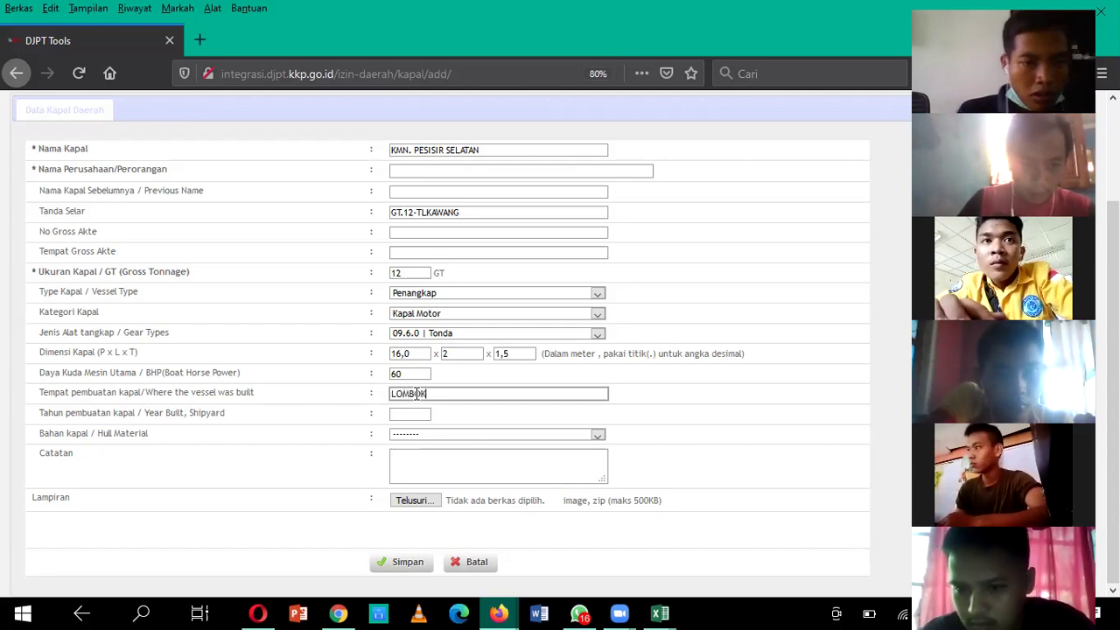
pyautogui.click(416, 415)
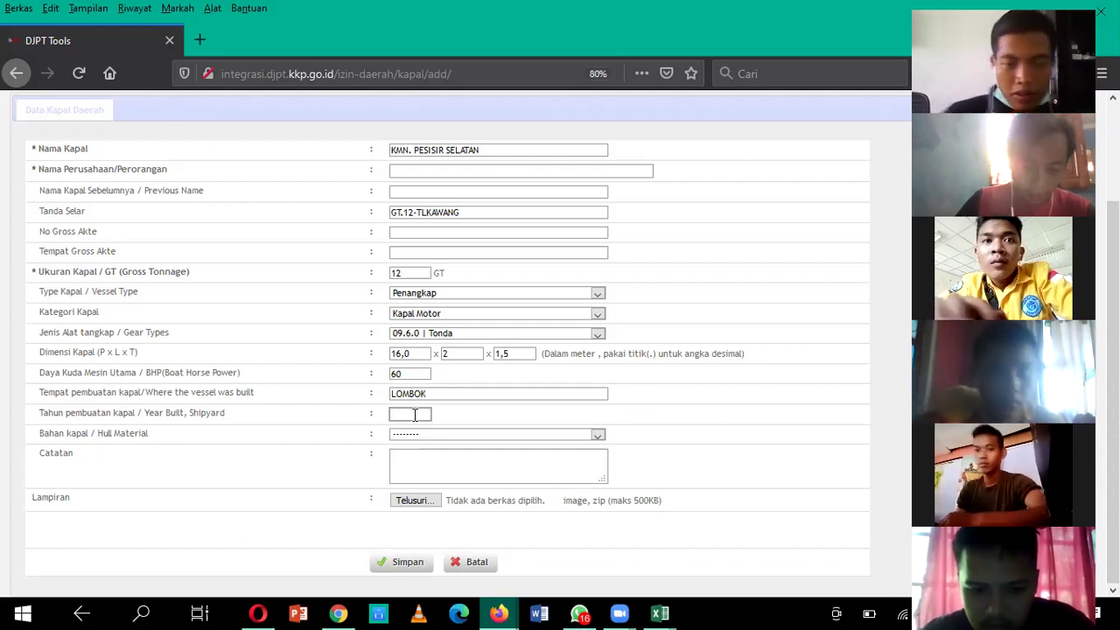
pyautogui.write('2')
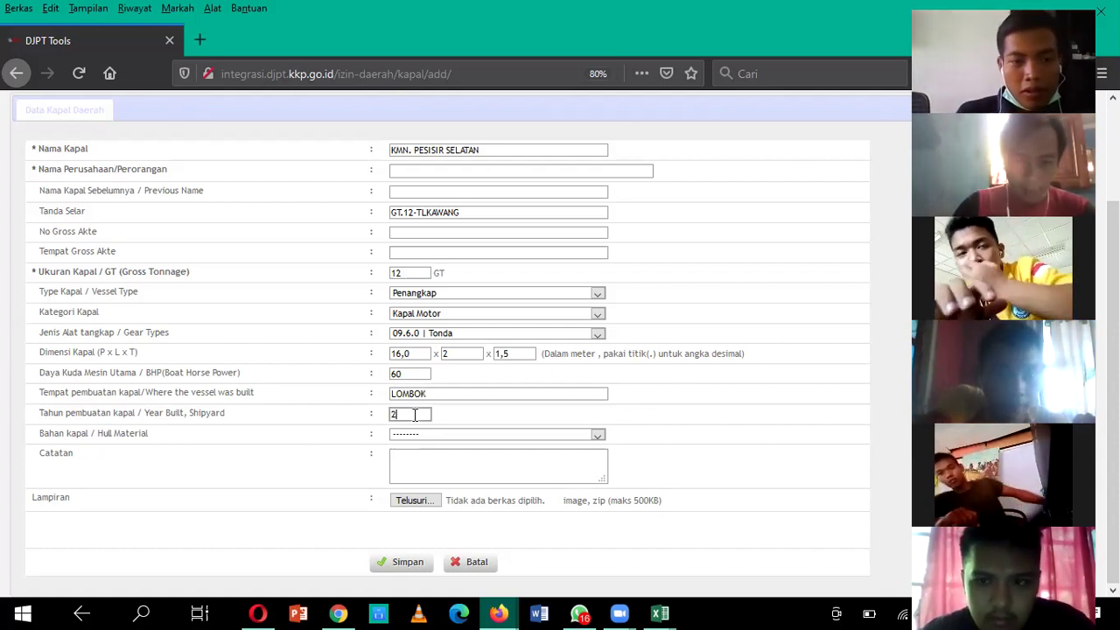
pyautogui.write('019')
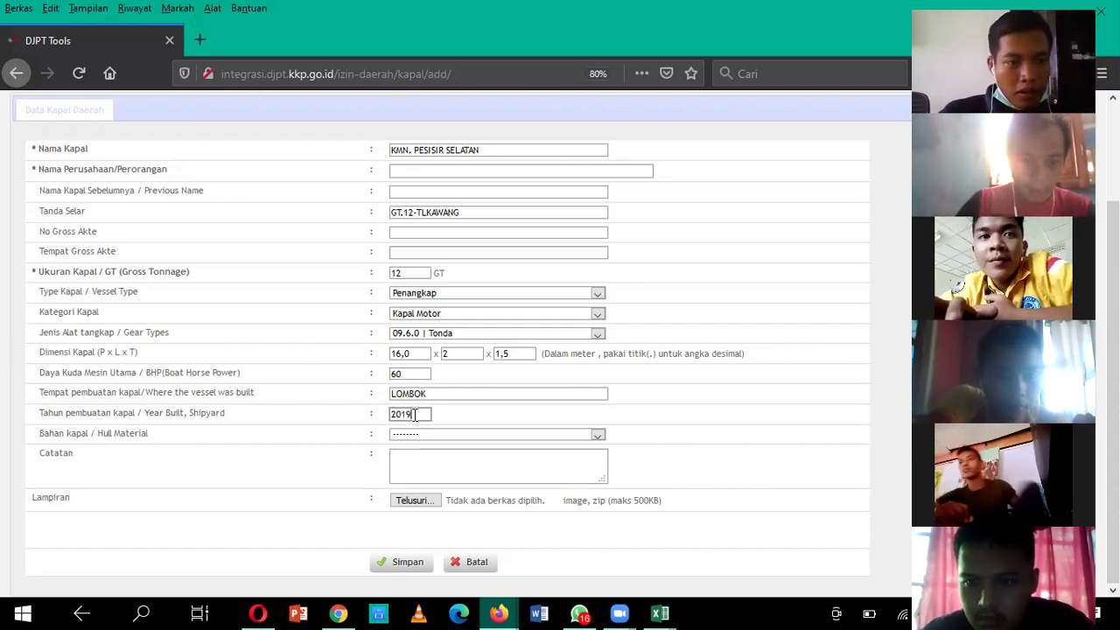
# - Choose Kayu as hull material and submit the form, which is rejected for the missing owner name
pyautogui.click(432, 436)
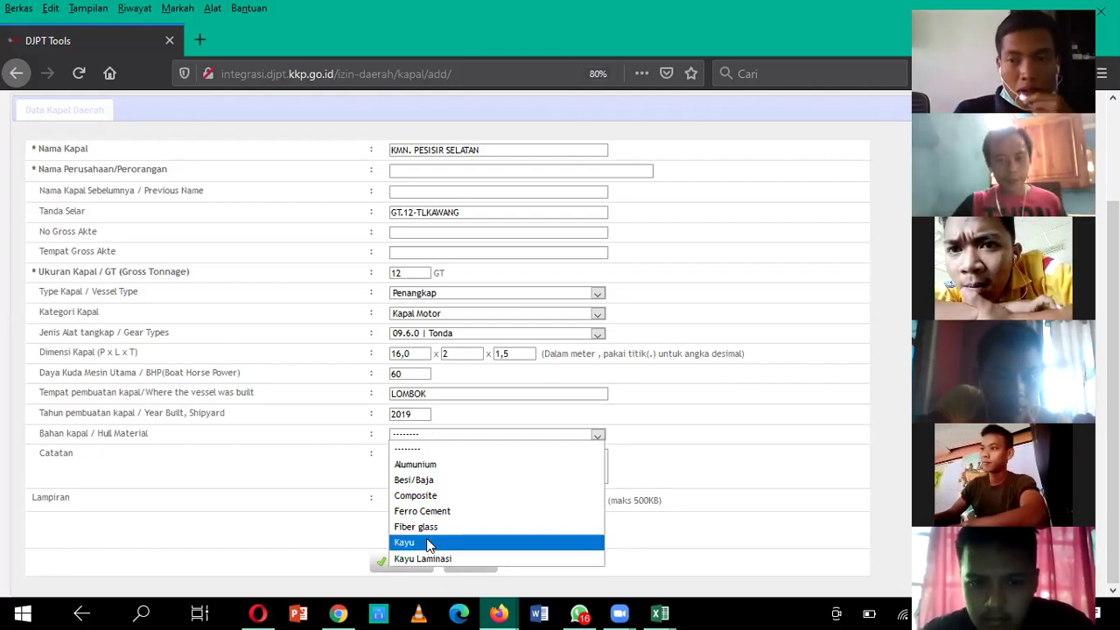
pyautogui.press('Return')
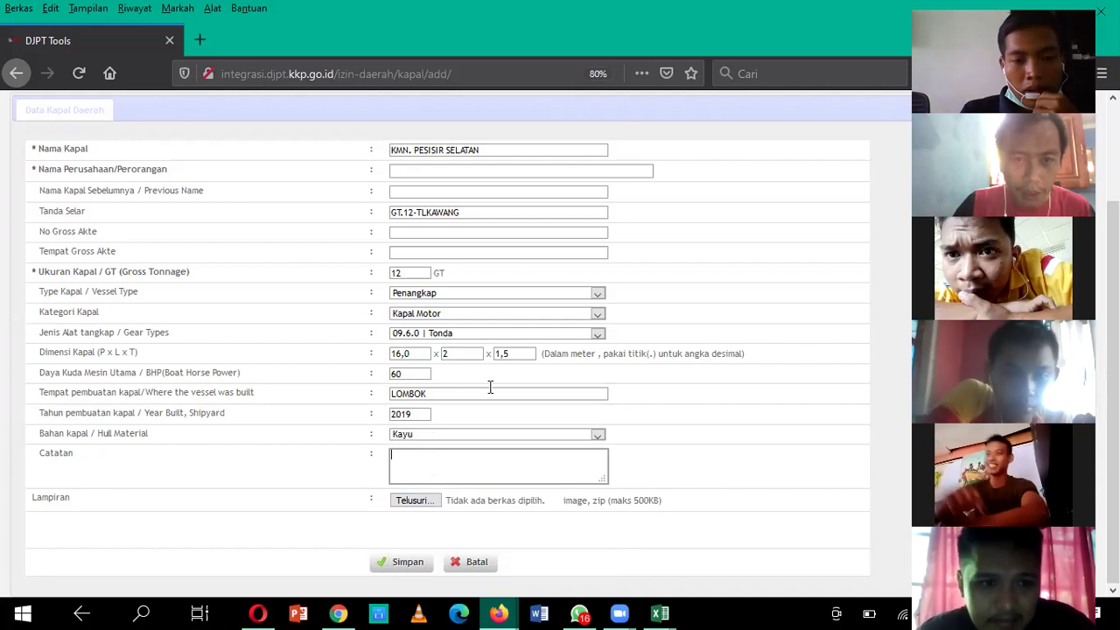
pyautogui.click(407, 562)
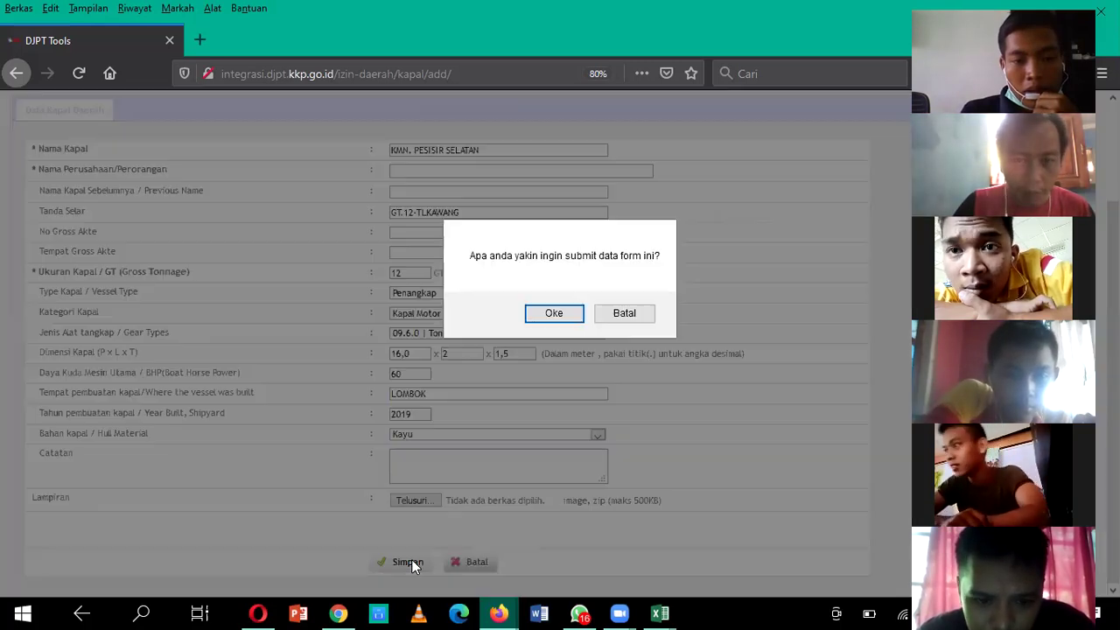
pyautogui.click(554, 313)
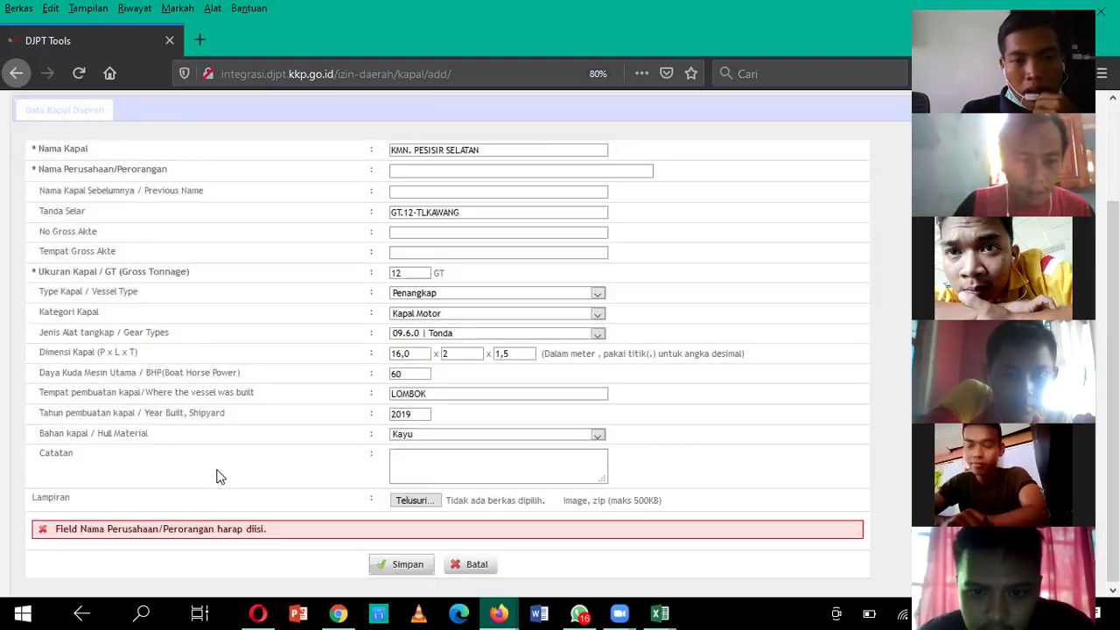
# - Search for the owner's name and pick the suggestion registered in Kab. Lombok Timur
pyautogui.click(411, 170)
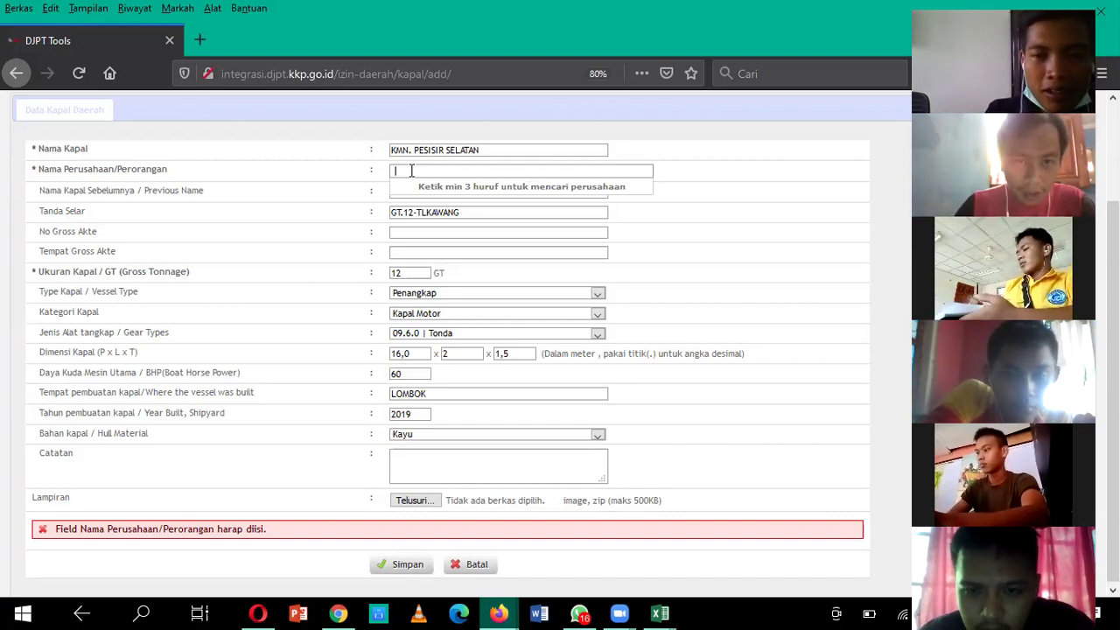
pyautogui.write('AN')
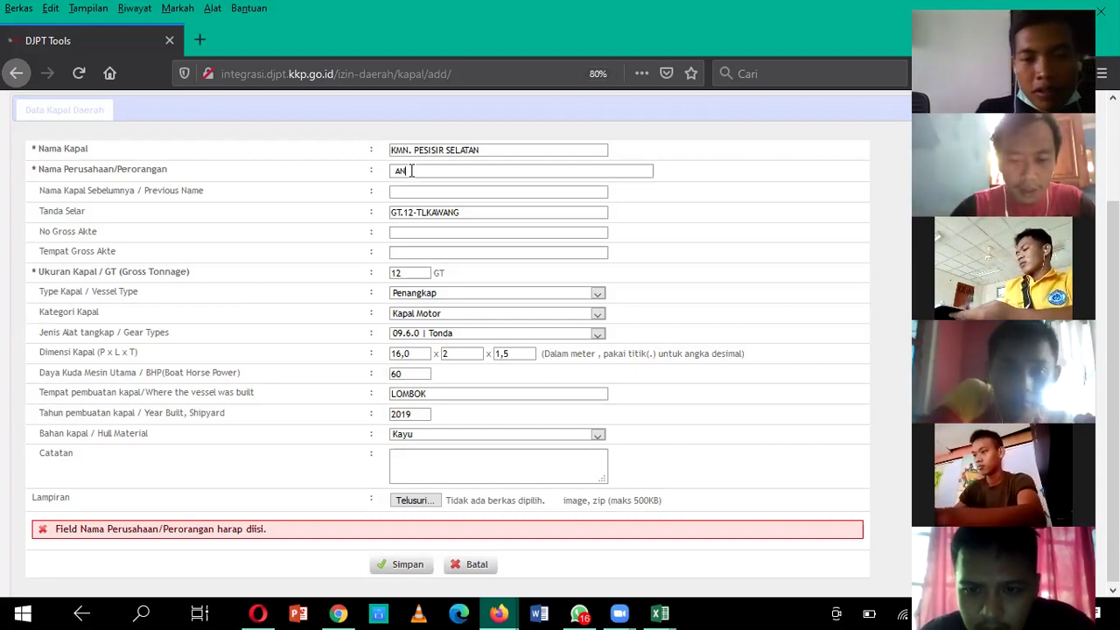
pyautogui.write('DI')
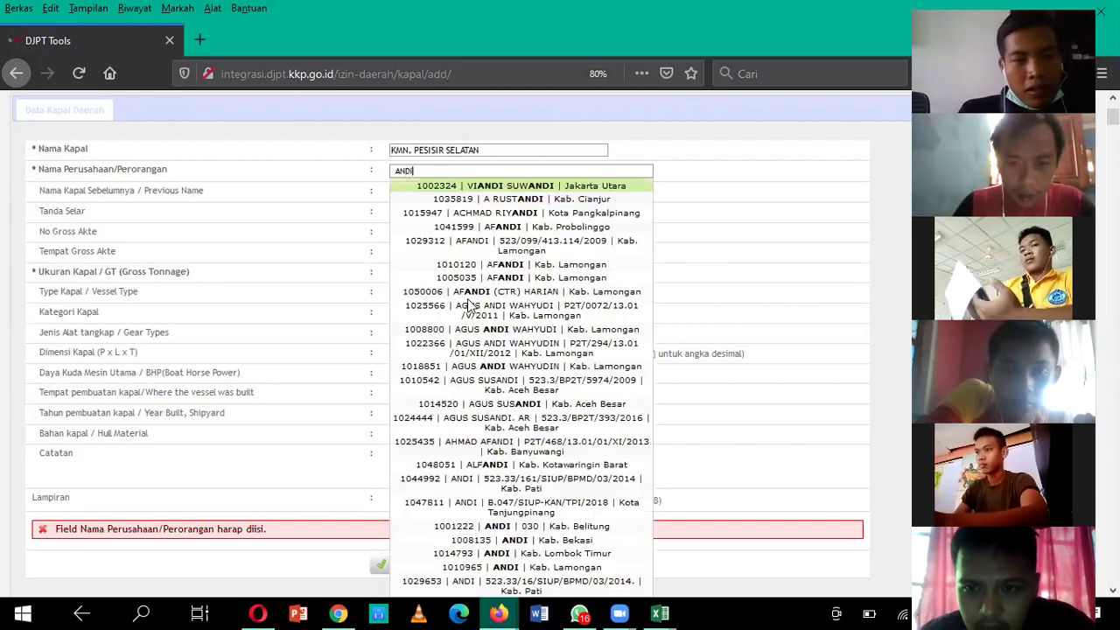
pyautogui.scroll(-2, 529, 477)
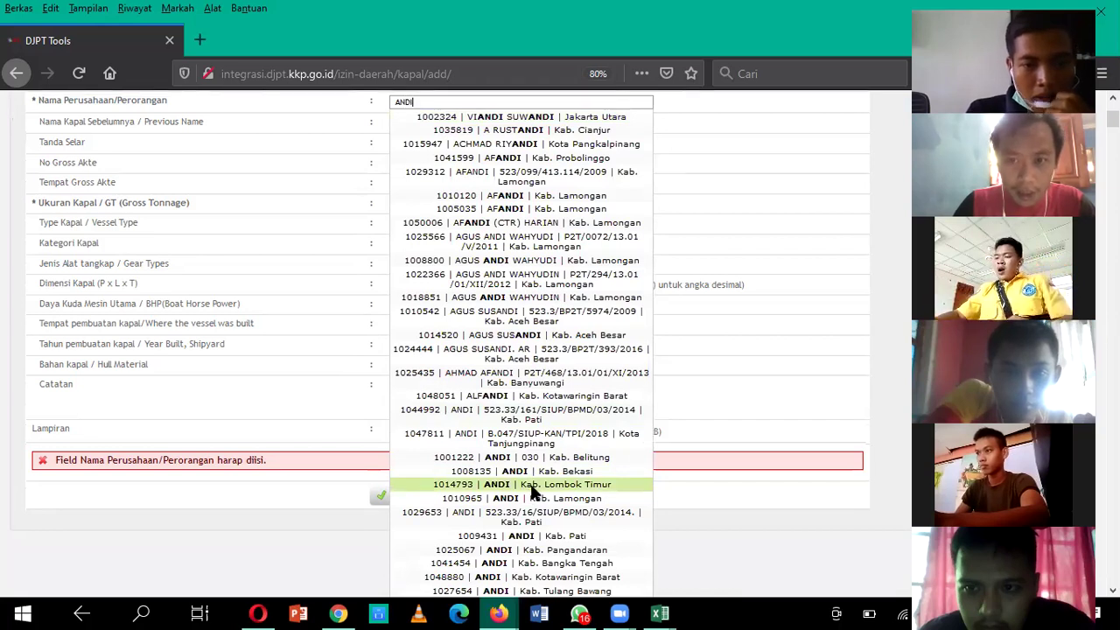
pyautogui.click(533, 488)
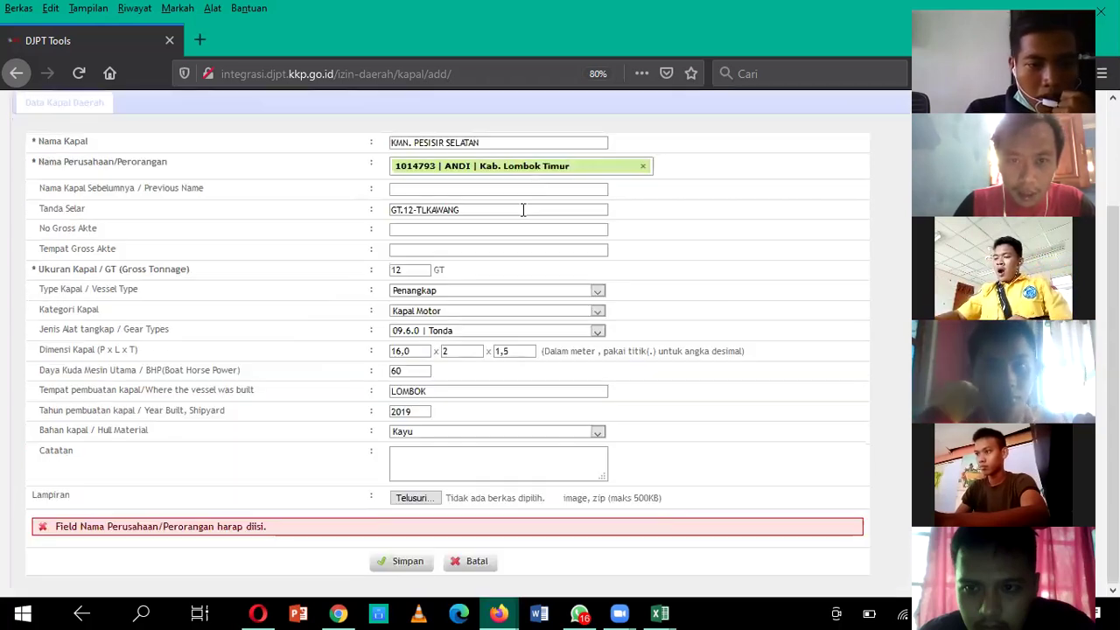
# - Resubmit the vessel form and scroll through the list of vessels named similar to KMN. PESISIR SELATAN
pyautogui.click(399, 561)
pyautogui.click(563, 313)
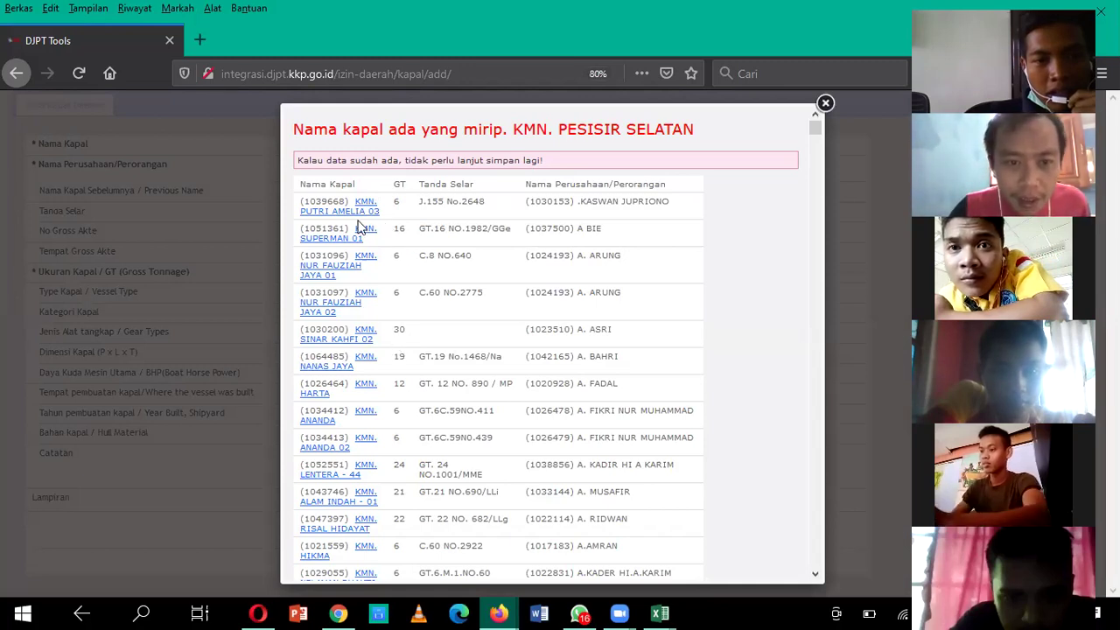
pyautogui.scroll(-3, 354, 322)
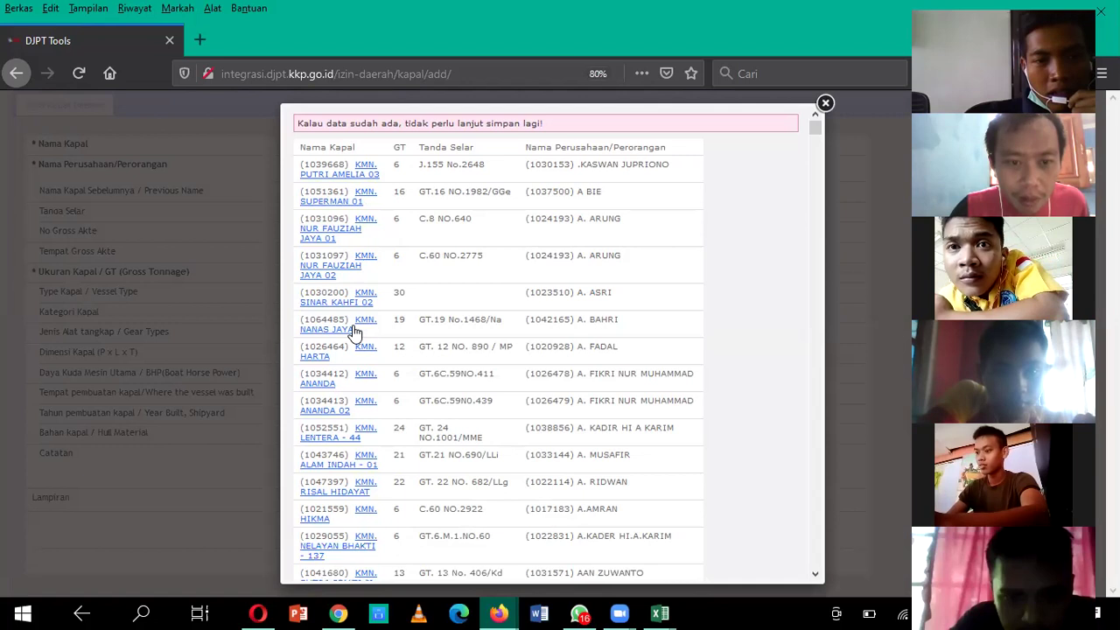
pyautogui.scroll(-1, 355, 337)
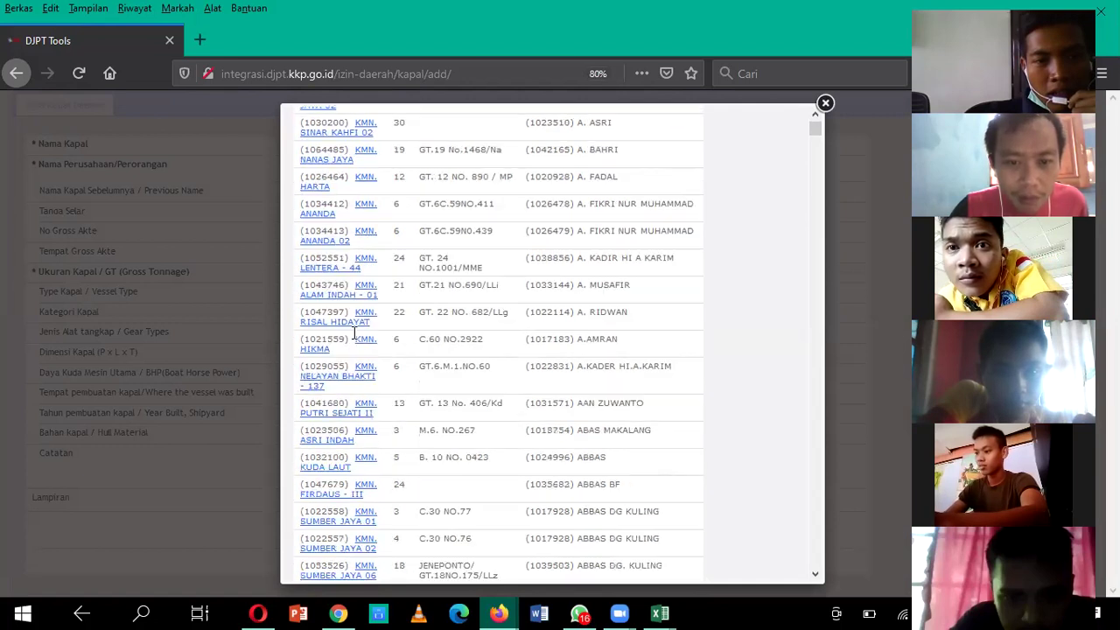
pyautogui.scroll(-1, 354, 333)
pyautogui.scroll(-1, 361, 426)
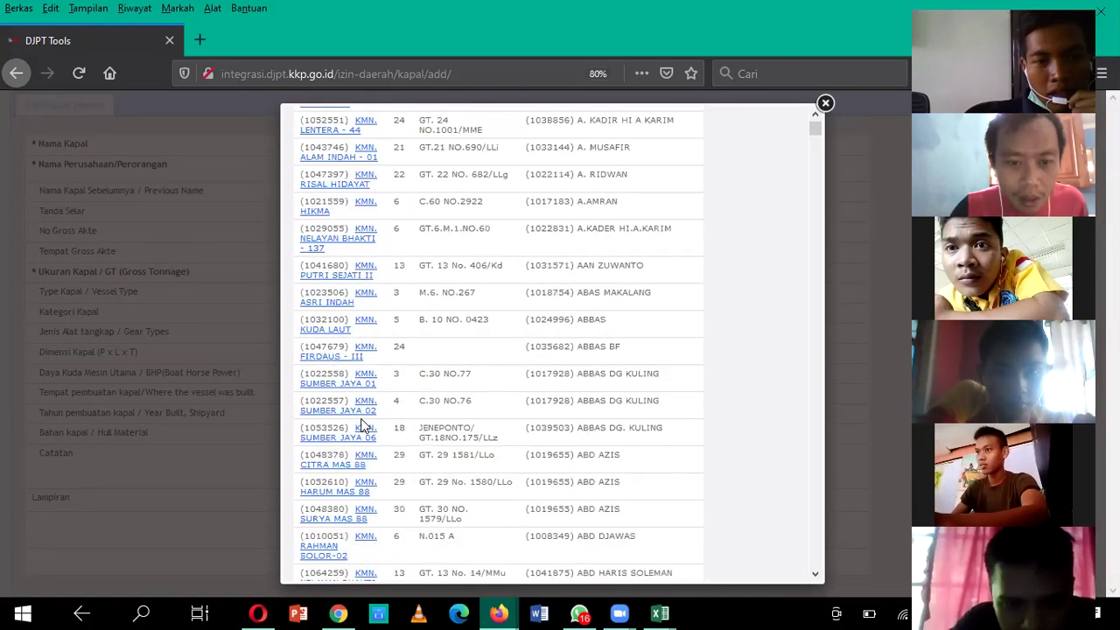
pyautogui.scroll(-2, 355, 463)
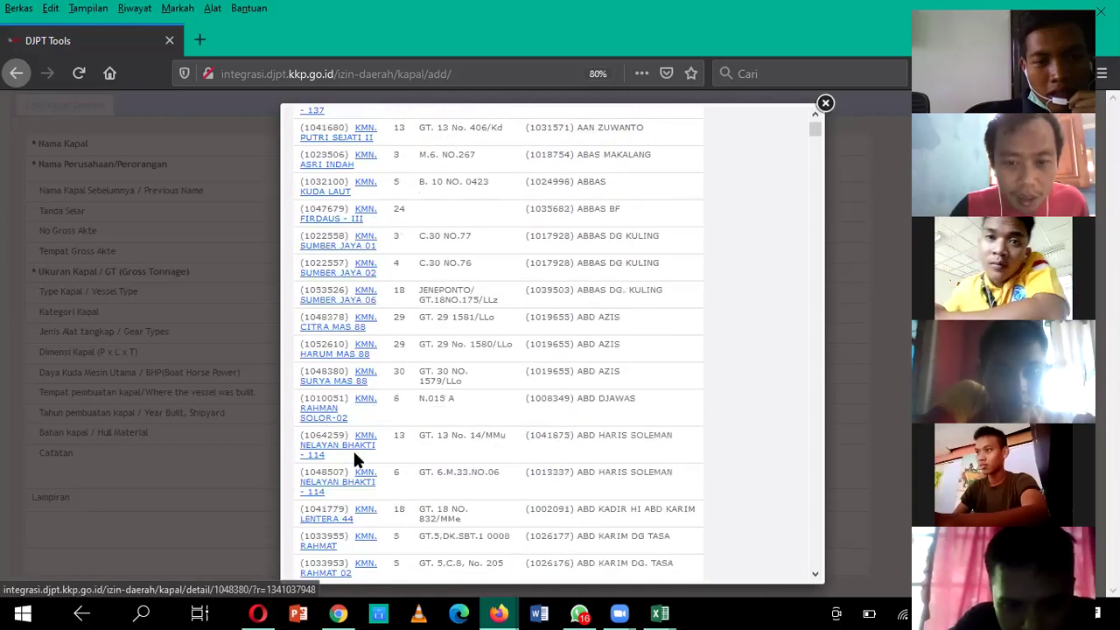
pyautogui.scroll(-1, 355, 477)
pyautogui.scroll(-1, 354, 490)
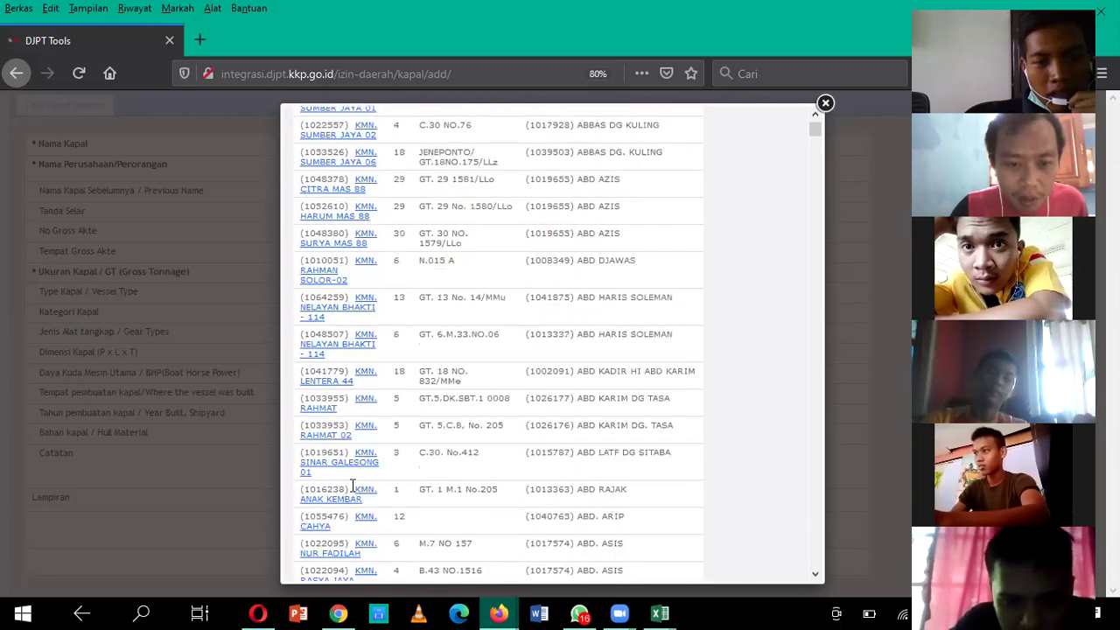
pyautogui.scroll(-1, 352, 497)
pyautogui.scroll(-3, 351, 493)
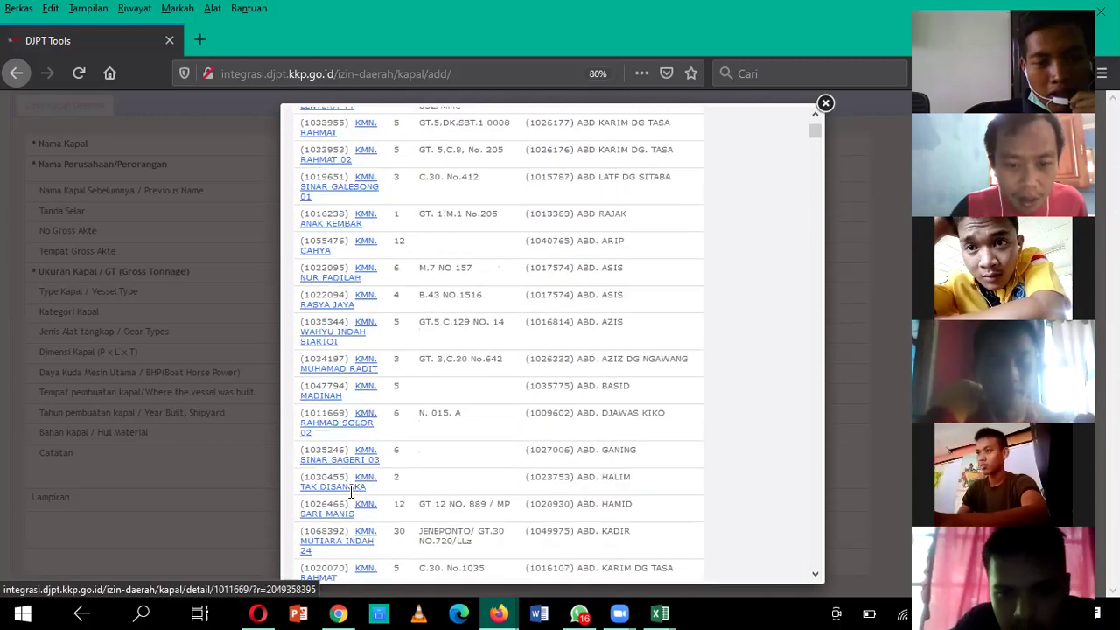
pyautogui.scroll(-3, 351, 493)
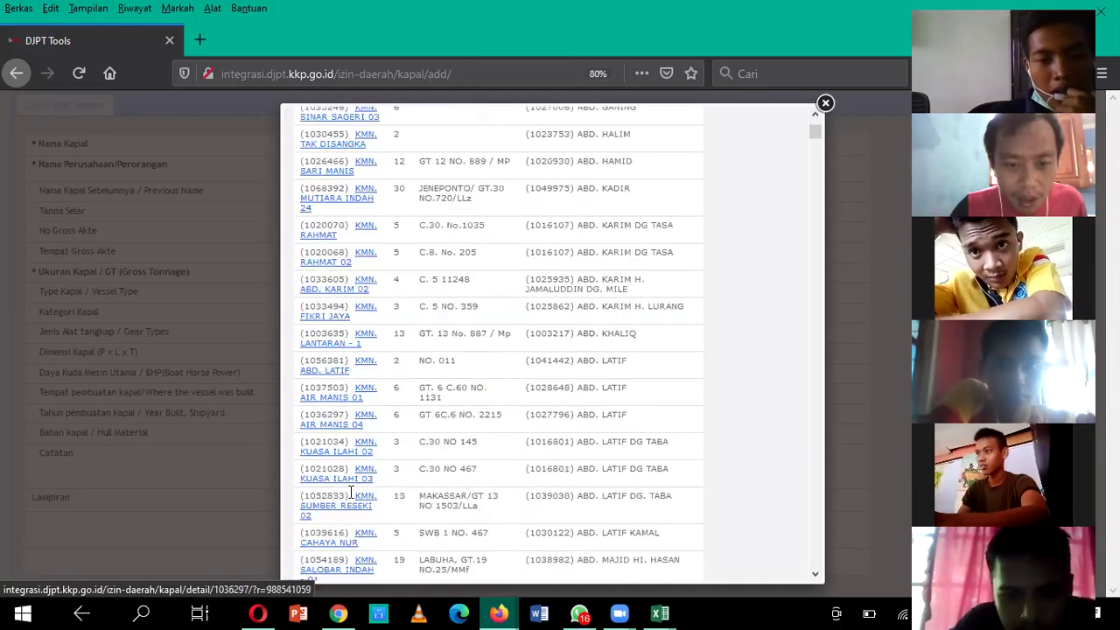
pyautogui.scroll(-2, 351, 493)
pyautogui.scroll(-2, 352, 483)
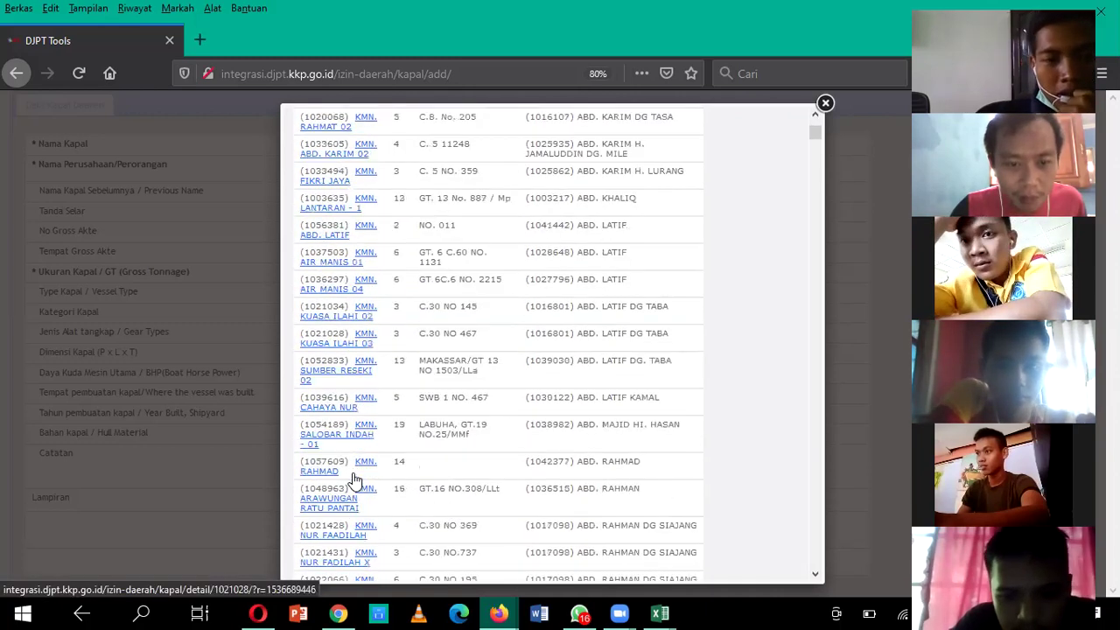
pyautogui.scroll(-2, 355, 473)
pyautogui.scroll(-1, 356, 477)
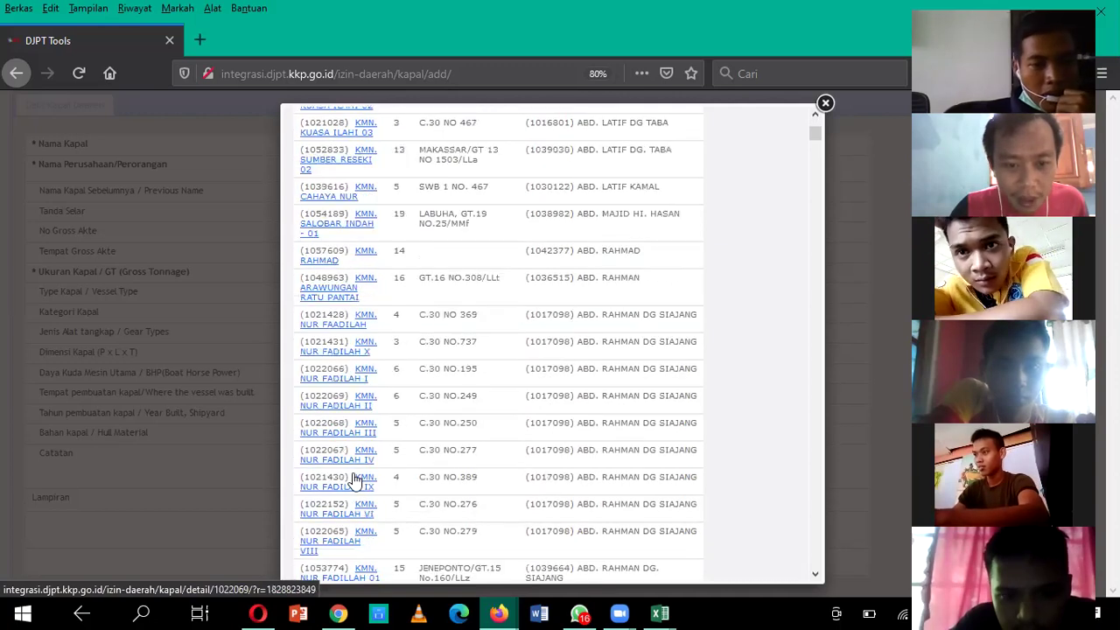
pyautogui.scroll(-2, 355, 478)
pyautogui.scroll(-2, 356, 479)
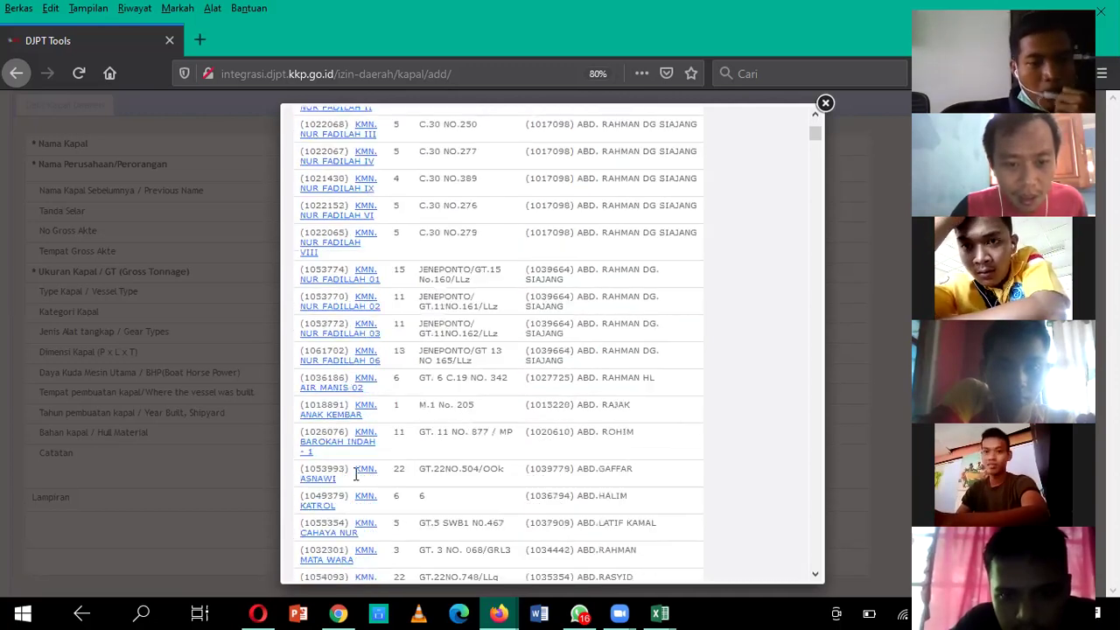
pyautogui.scroll(-2, 356, 479)
pyautogui.scroll(-2, 355, 480)
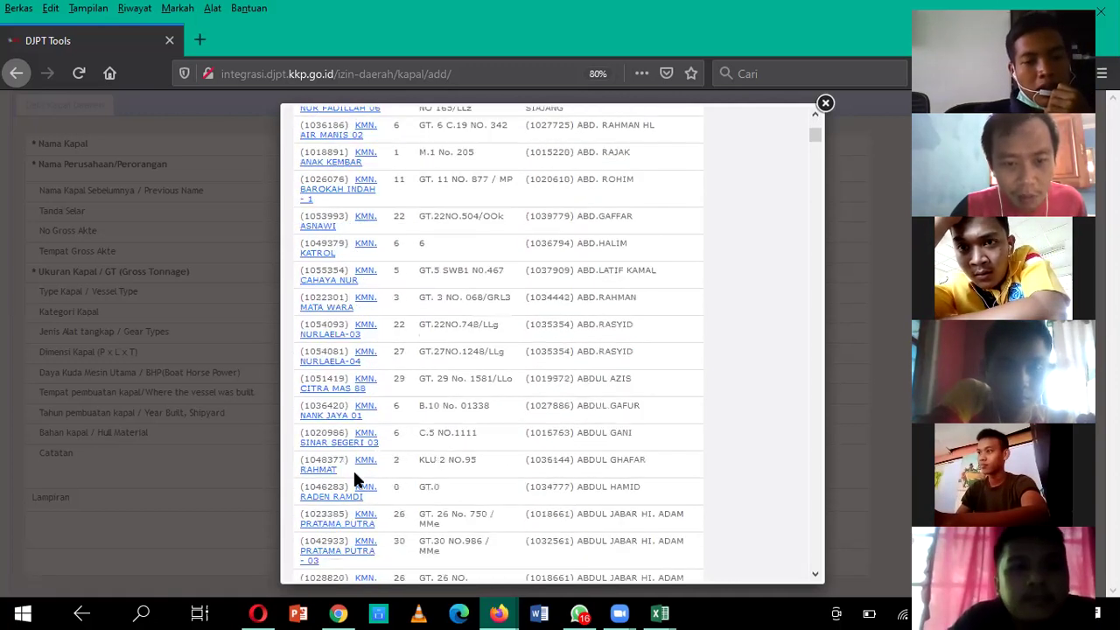
pyautogui.scroll(-2, 359, 506)
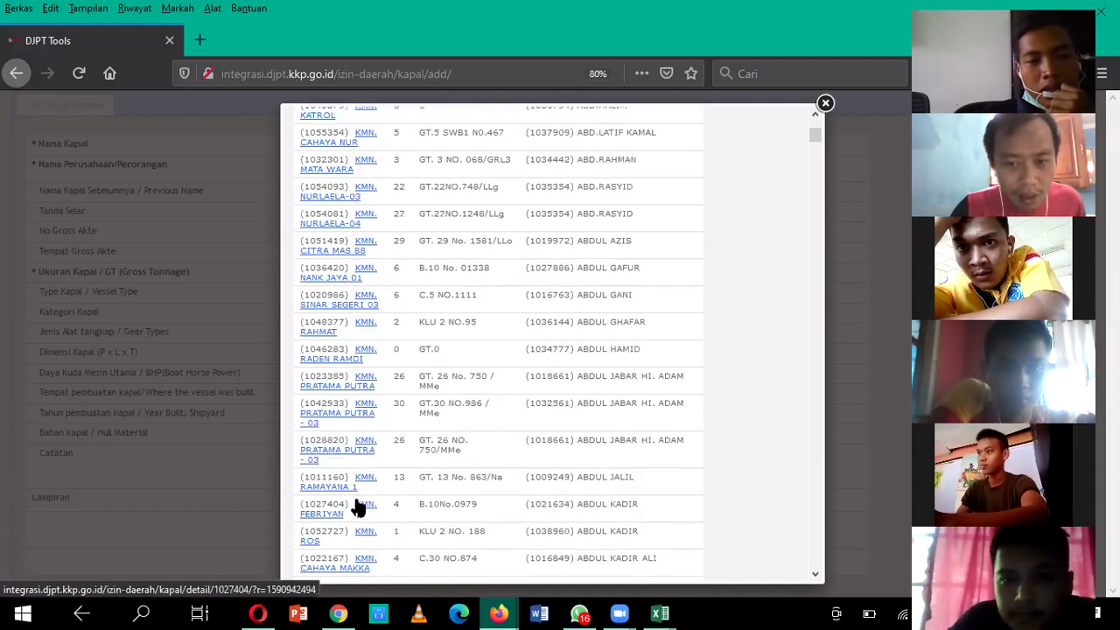
pyautogui.scroll(-2, 358, 507)
pyautogui.scroll(-2, 355, 508)
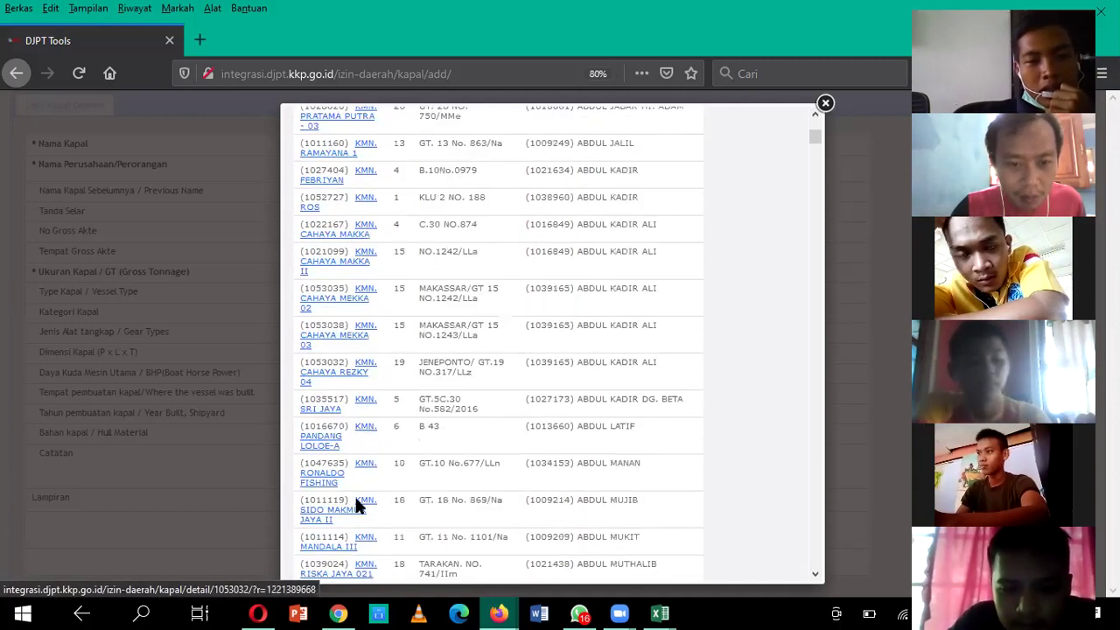
pyautogui.scroll(-2, 359, 460)
pyautogui.scroll(-3, 359, 459)
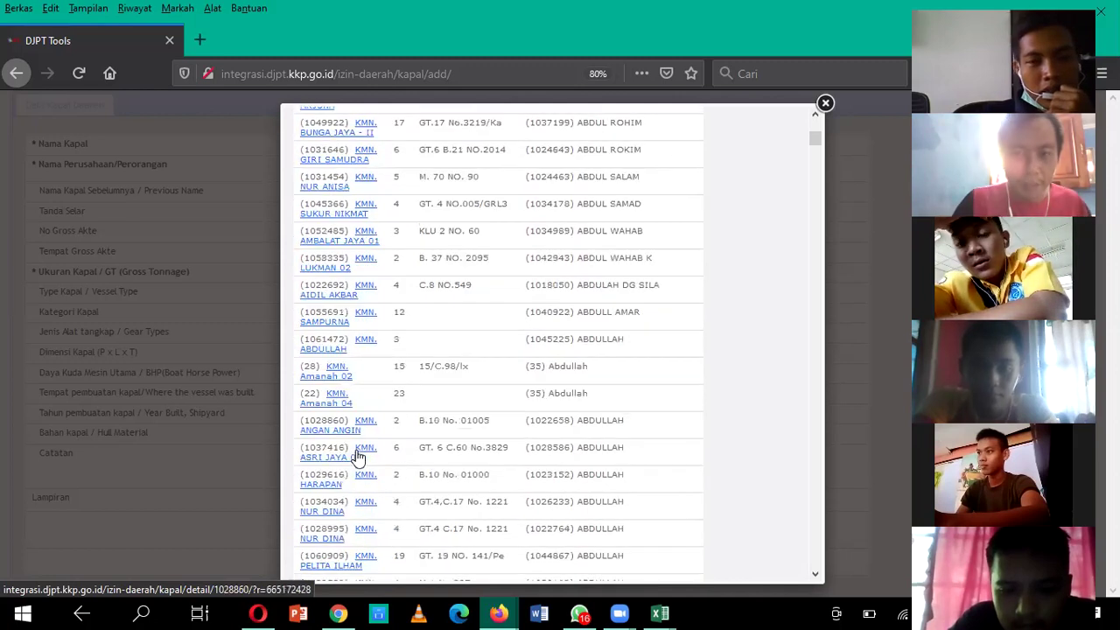
pyautogui.scroll(3, 573, 284)
pyautogui.scroll(2, 655, 215)
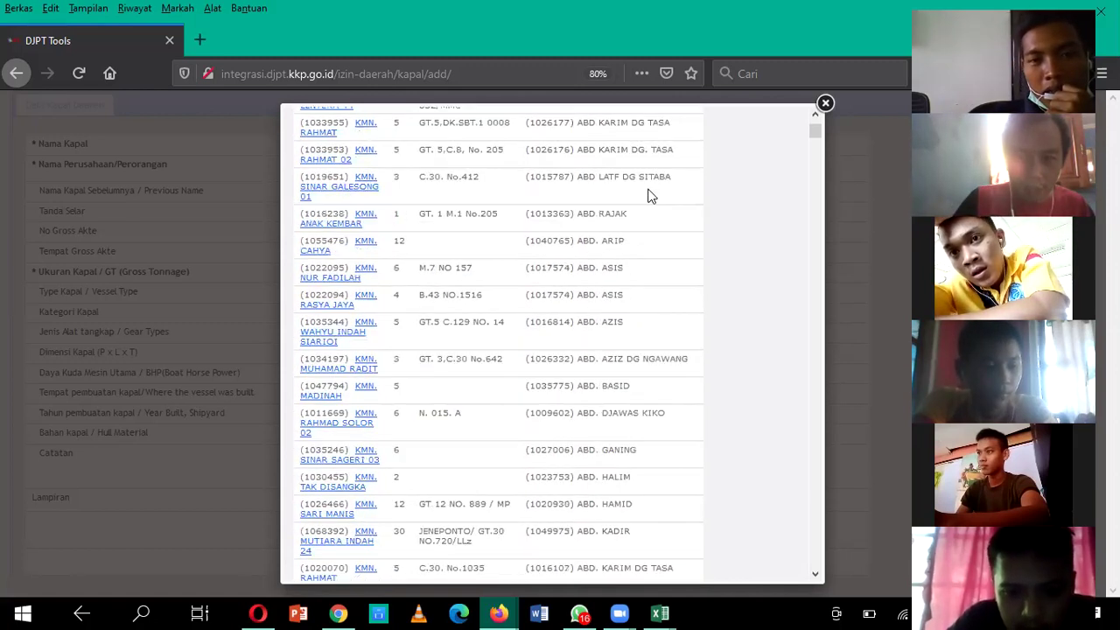
pyautogui.scroll(5, 646, 185)
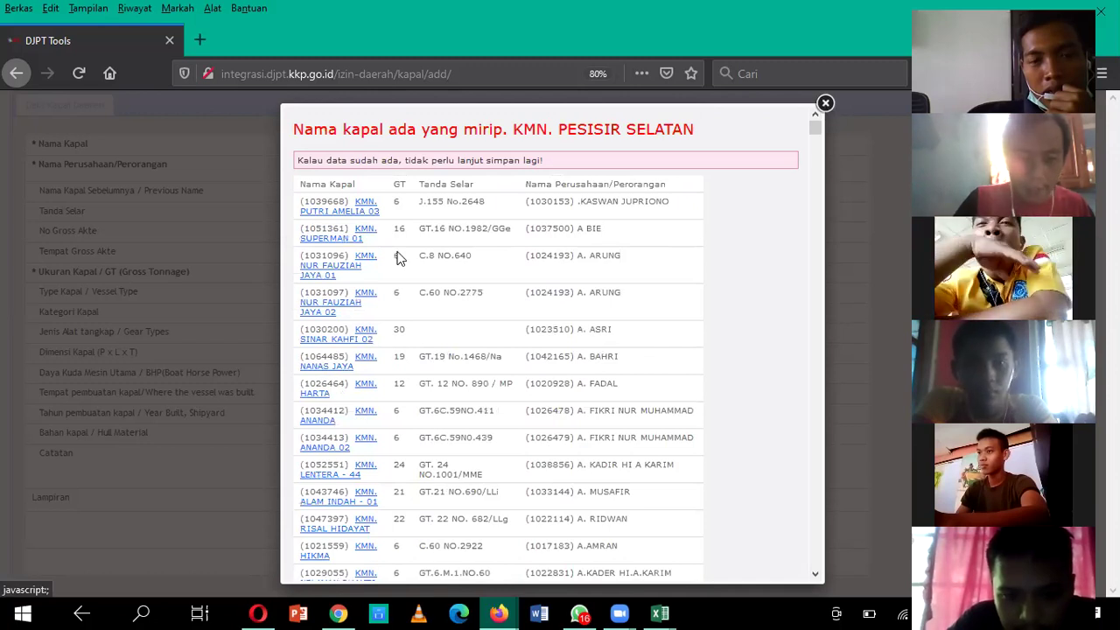
# - Dismiss the similar-name warning, resubmit the form, then close the warning again
pyautogui.press('Escape')
pyautogui.press('Return')
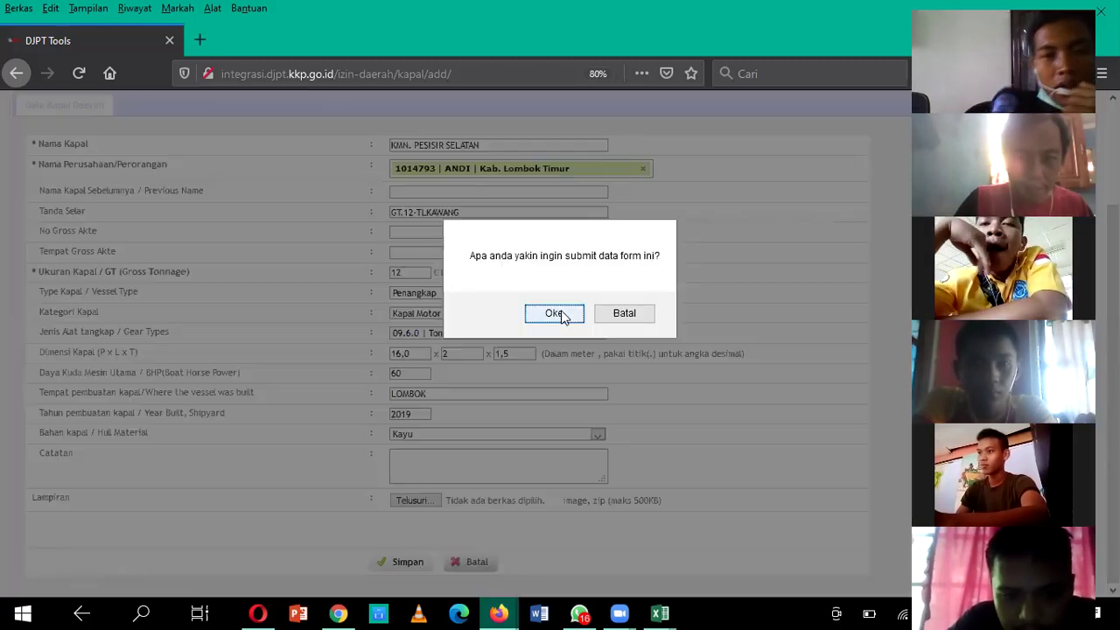
pyautogui.click(555, 312)
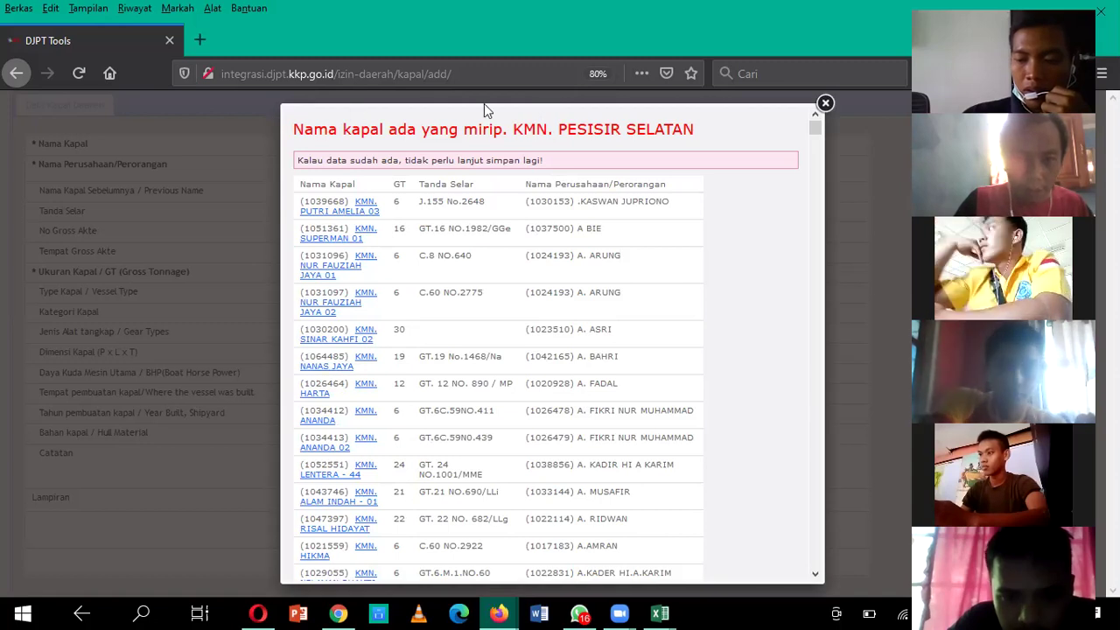
pyautogui.moveTo(491, 128); pyautogui.dragTo(570, 110)
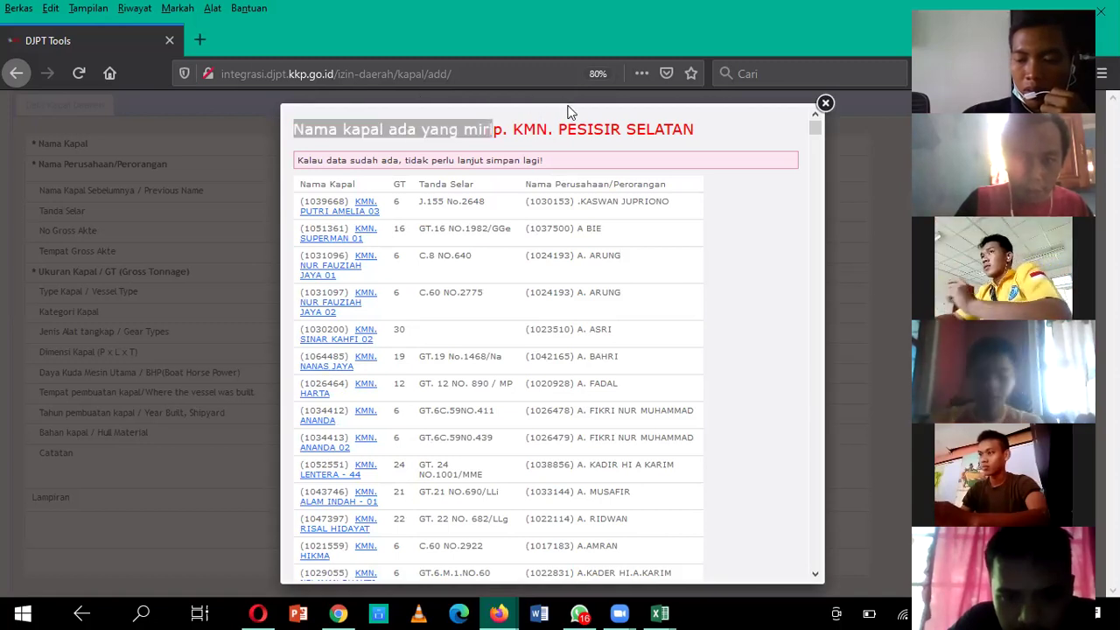
pyautogui.press('Escape')
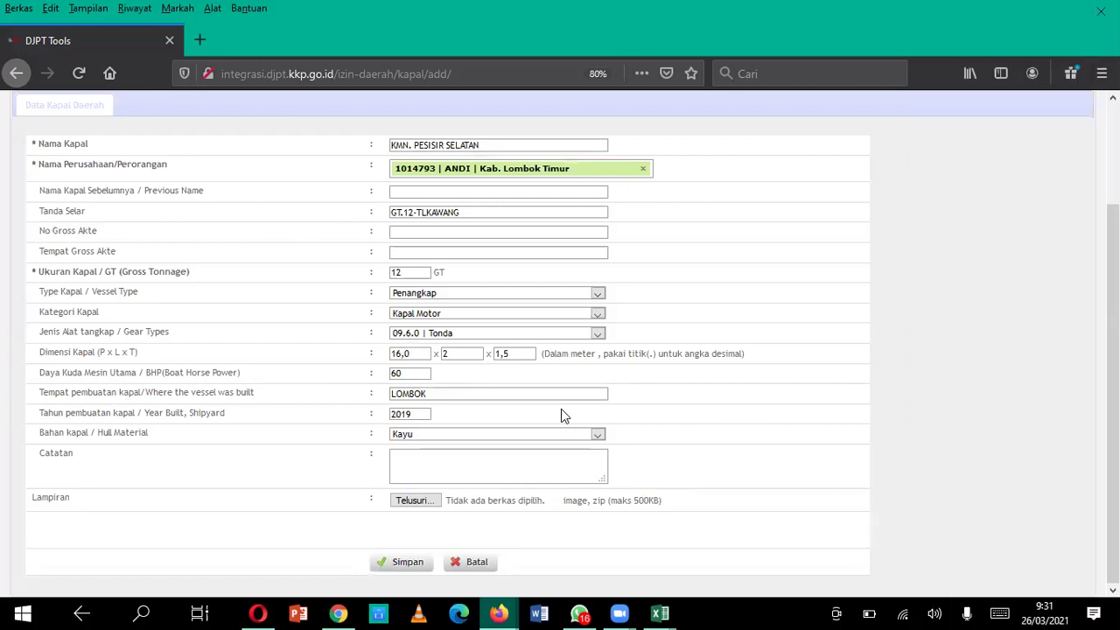
# - Submit the form once more and scroll to the bottom of the similar-vessel list
pyautogui.click(407, 561)
pyautogui.click(554, 316)
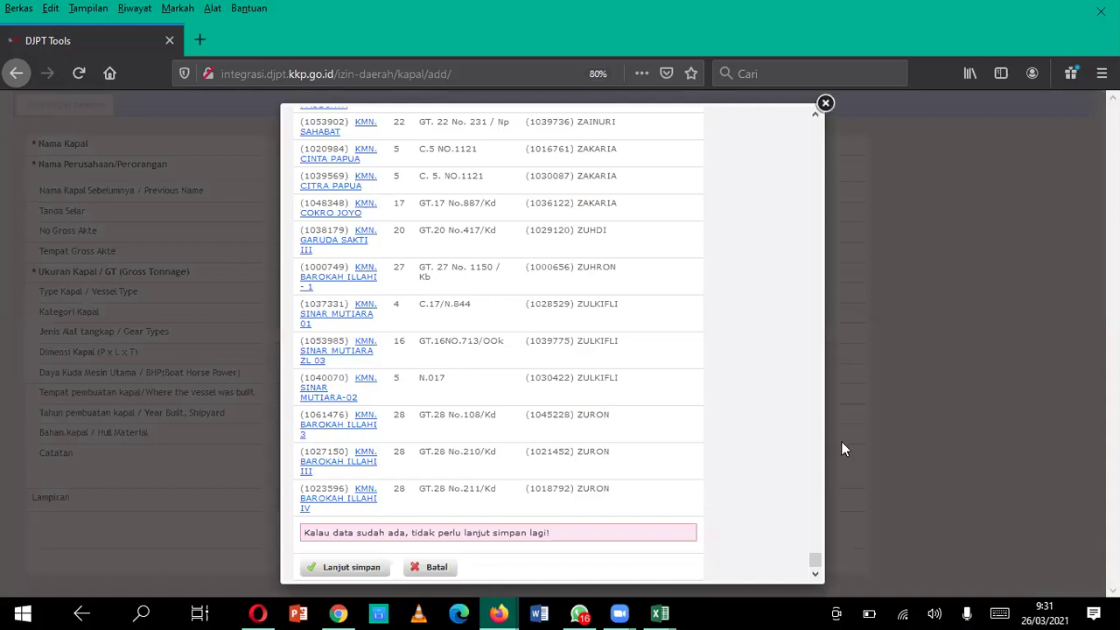
pyautogui.tripleClick(731, 130)
pyautogui.scroll(1, 729, 455)
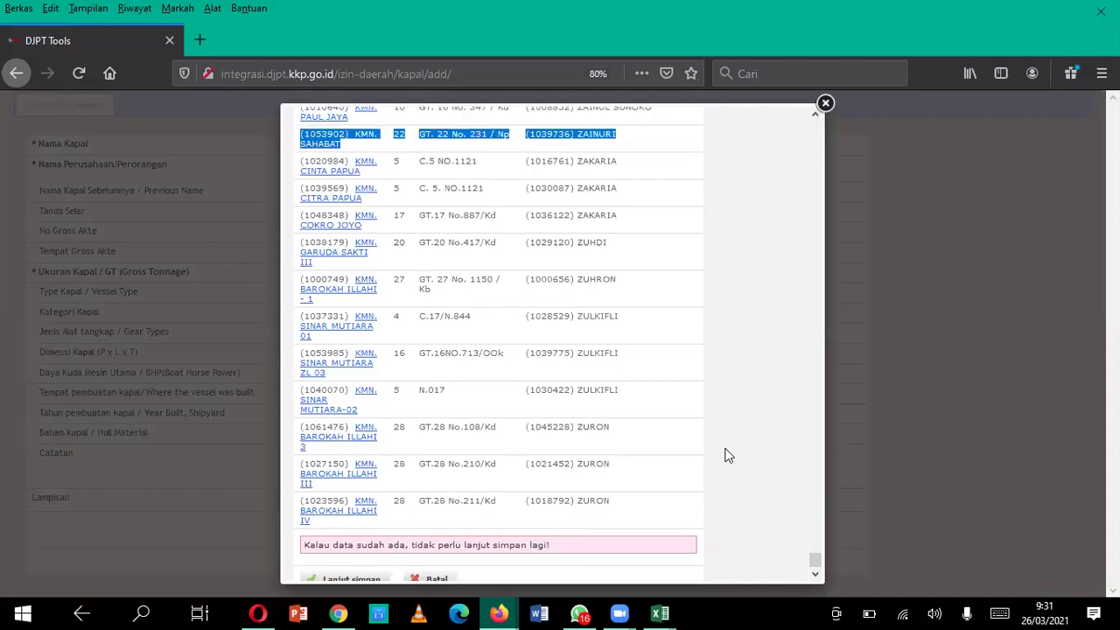
pyautogui.scroll(-1, 693, 503)
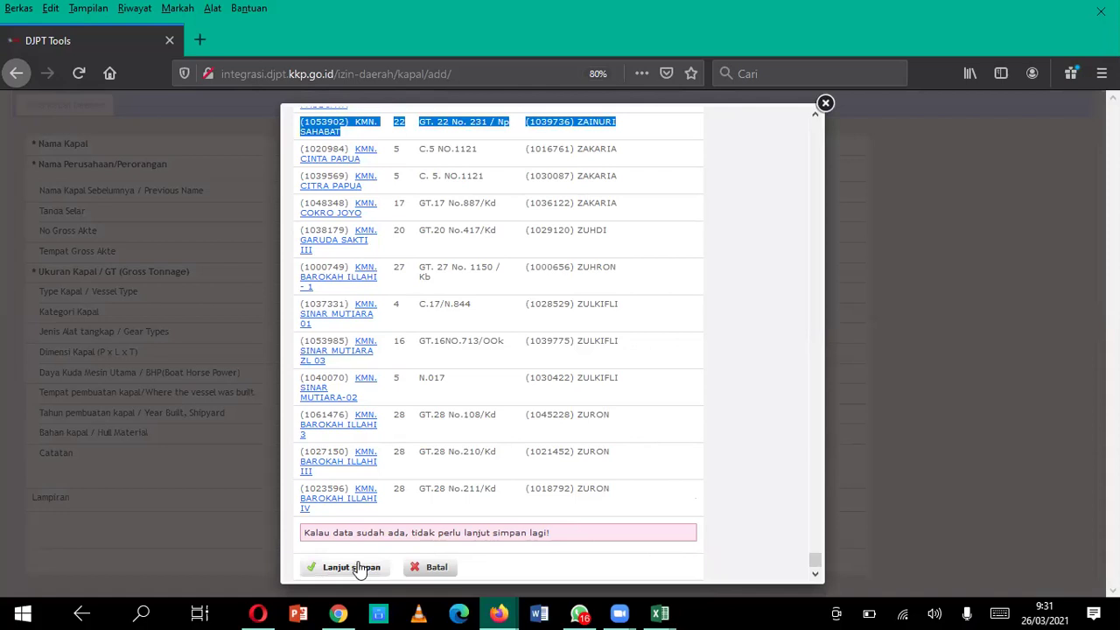
pyautogui.moveTo(815, 560); pyautogui.dragTo(808, 305)
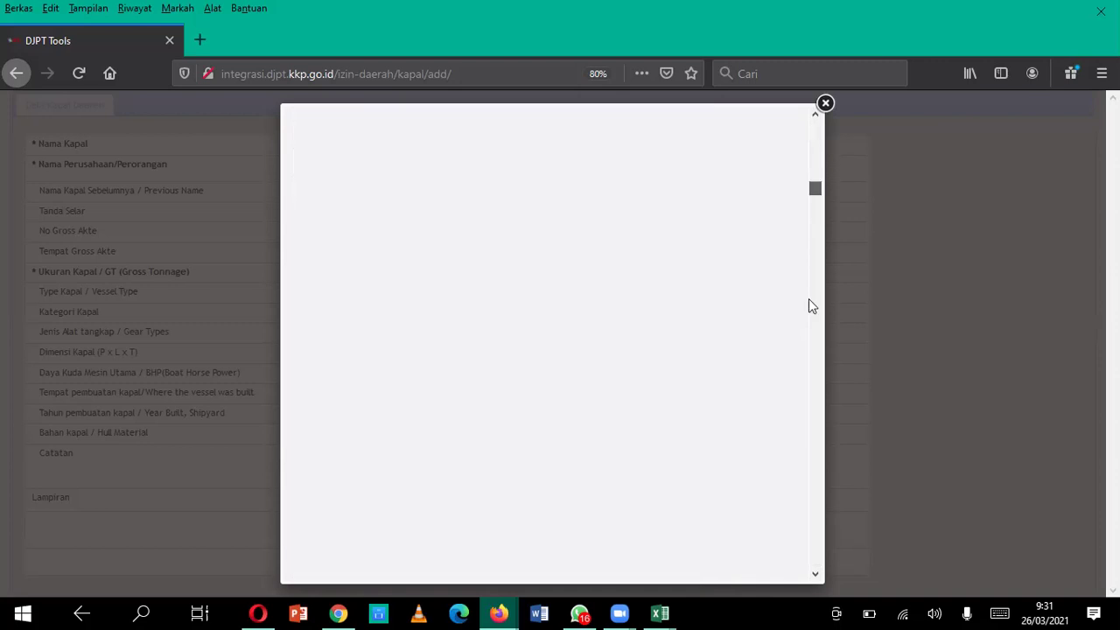
# - Choose 'Lanjut simpan' to save KMN. PESISIR SELATAN as Kapal Daerah with ID 1068626
pyautogui.click(813, 570)
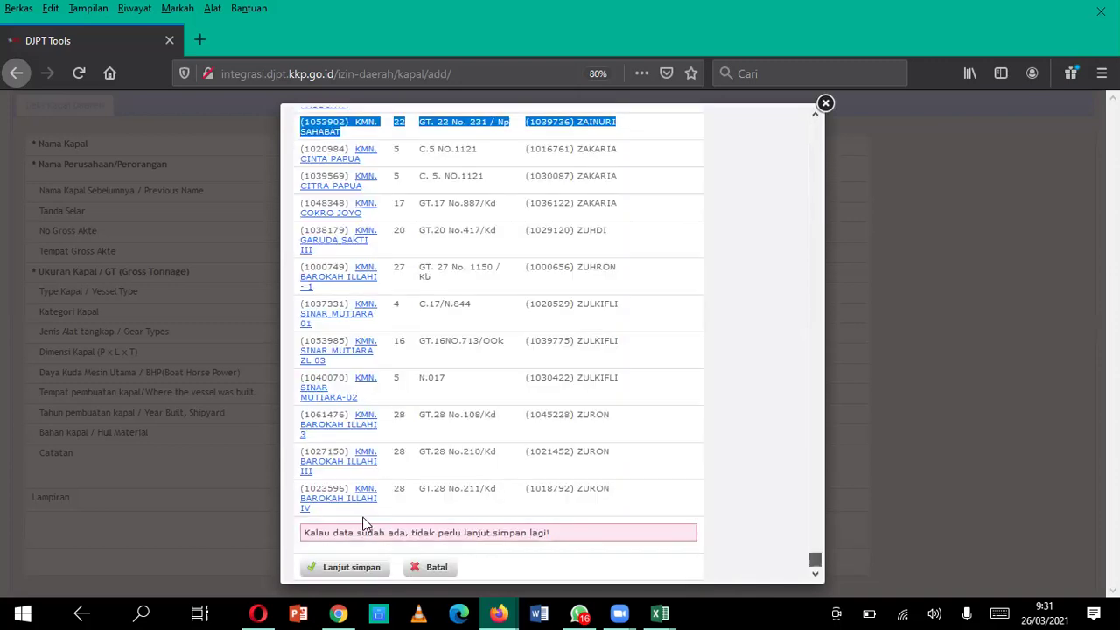
pyautogui.click(353, 569)
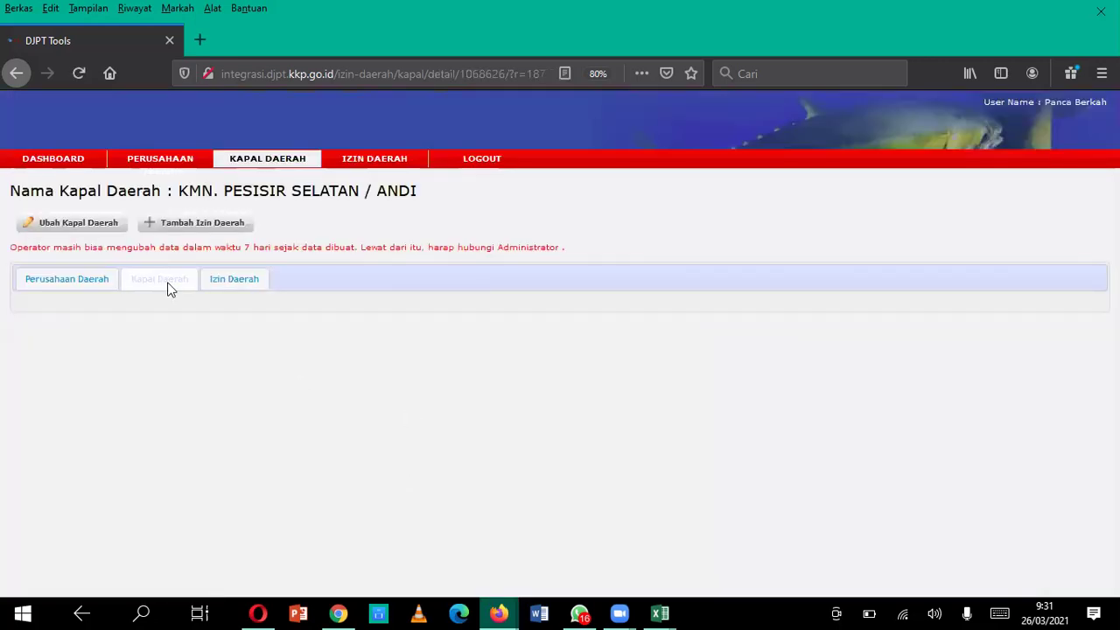
pyautogui.scroll(-3, 456, 371)
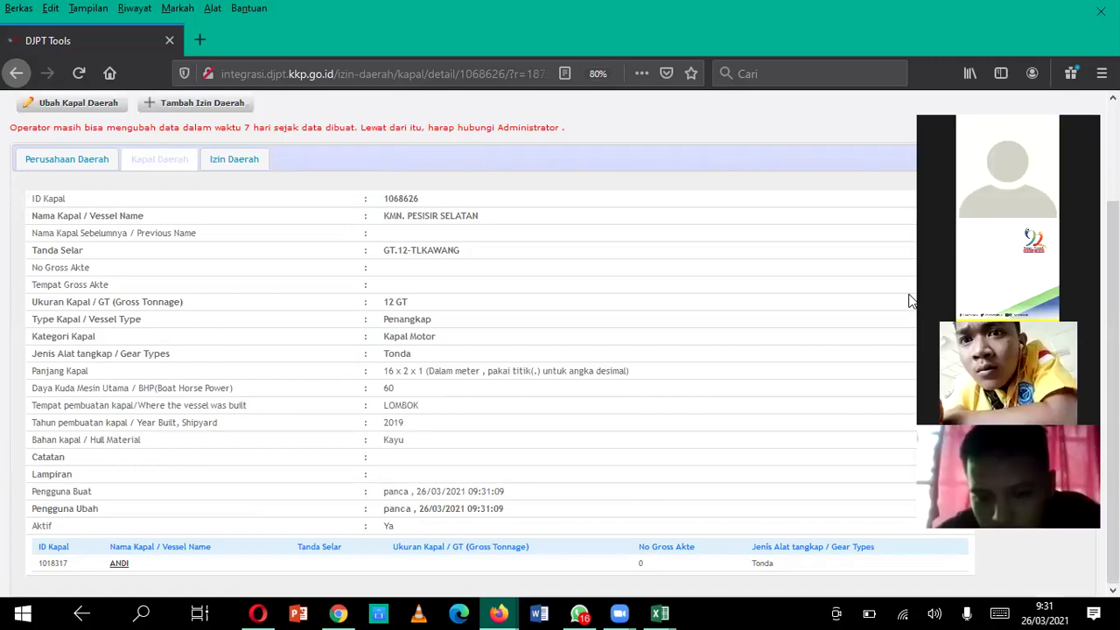
pyautogui.scroll(2, 259, 219)
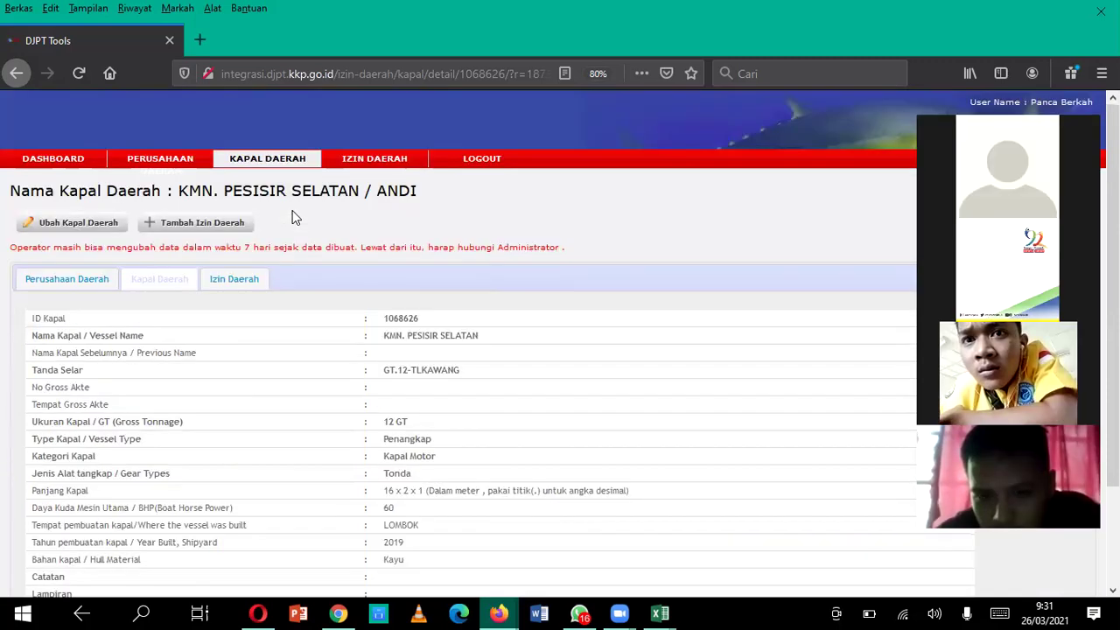
pyautogui.moveTo(261, 193)
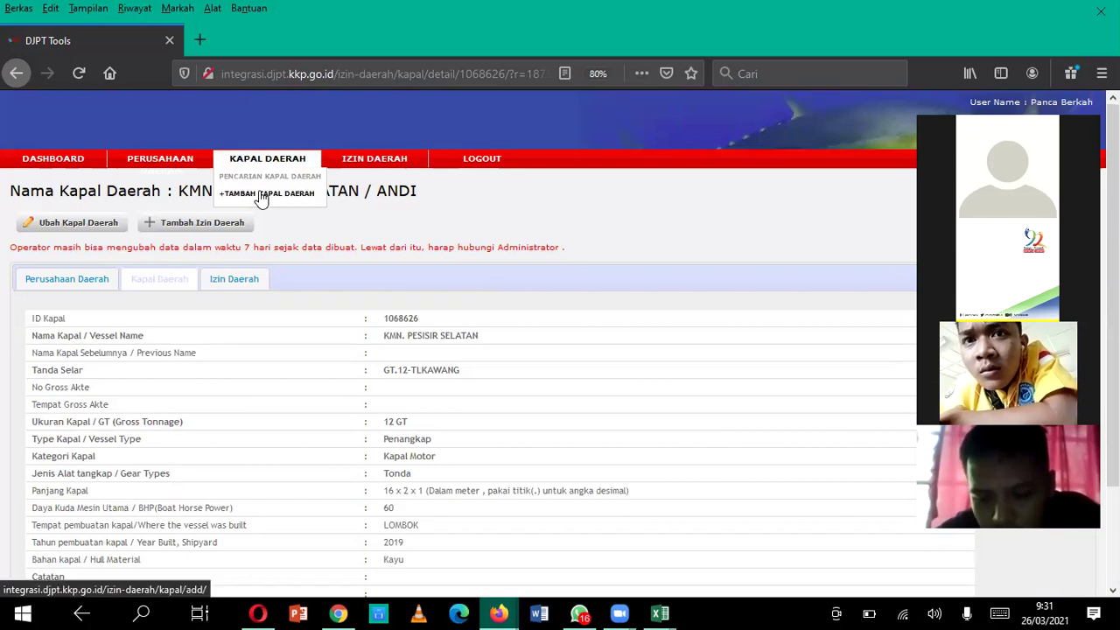
pyautogui.moveTo(385, 168)
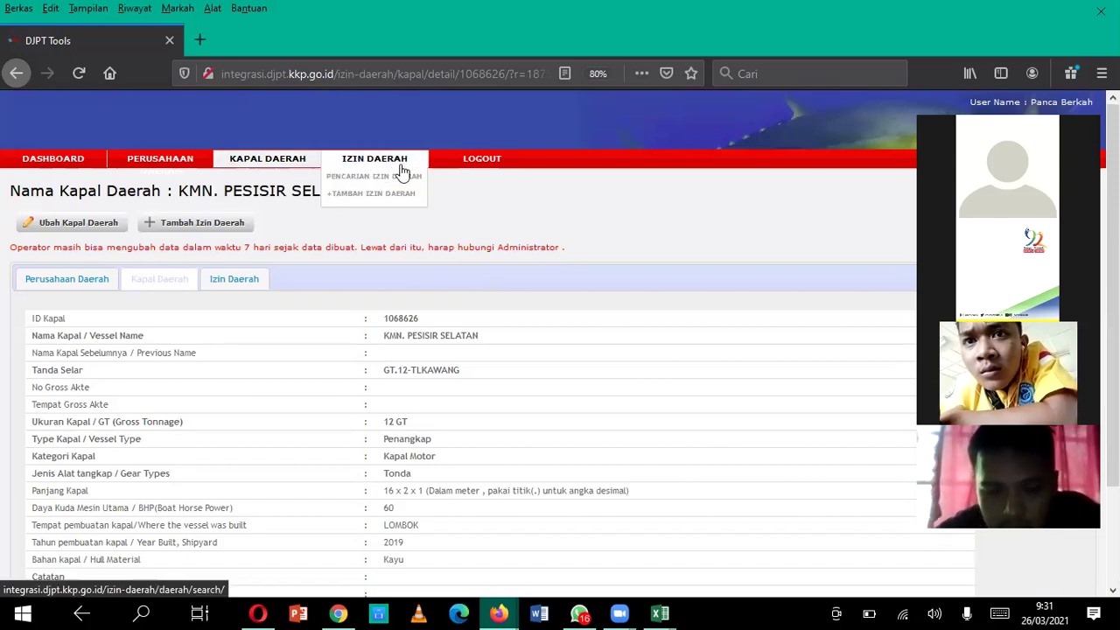
# - Open the Tambah Izin Daerah form and try its company name and vessel choice fields
pyautogui.click(400, 195)
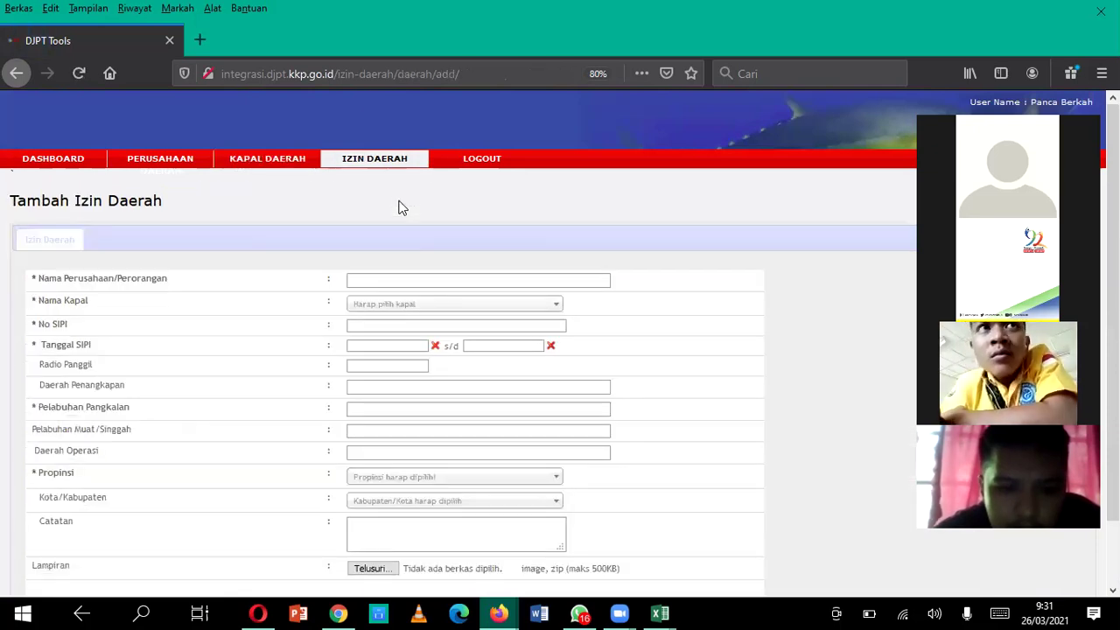
pyautogui.click(403, 280)
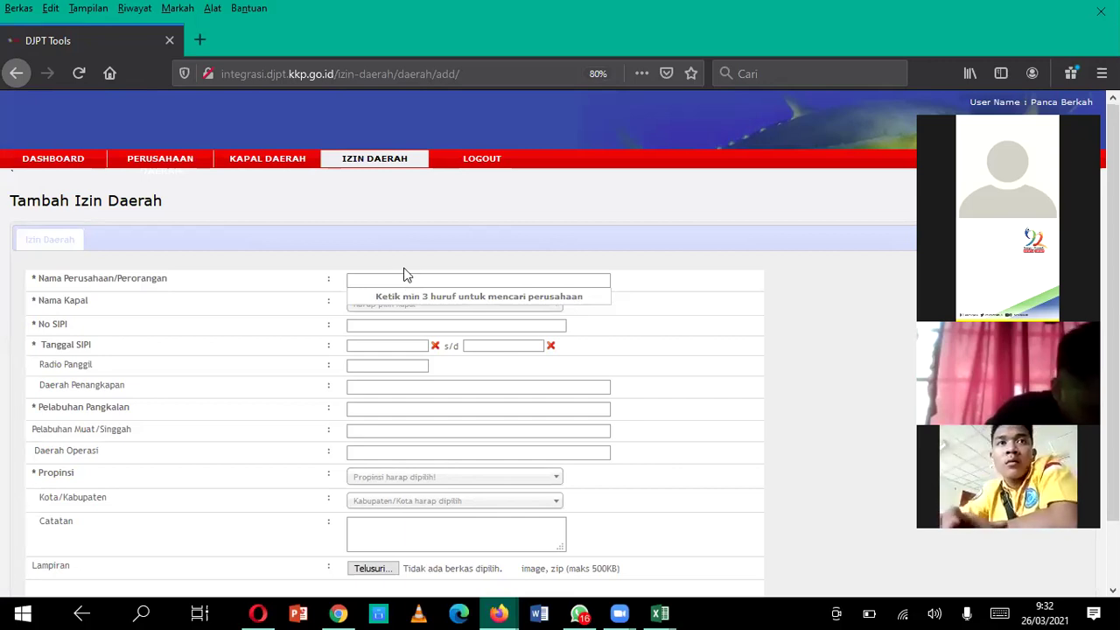
pyautogui.click(412, 313)
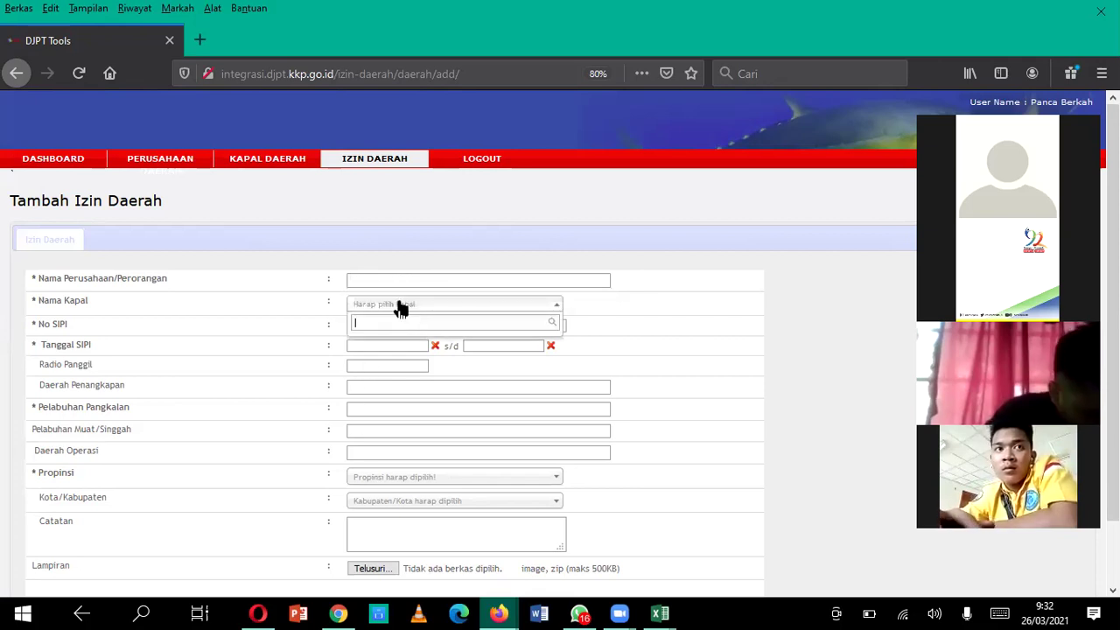
pyautogui.click(405, 306)
pyautogui.click(411, 304)
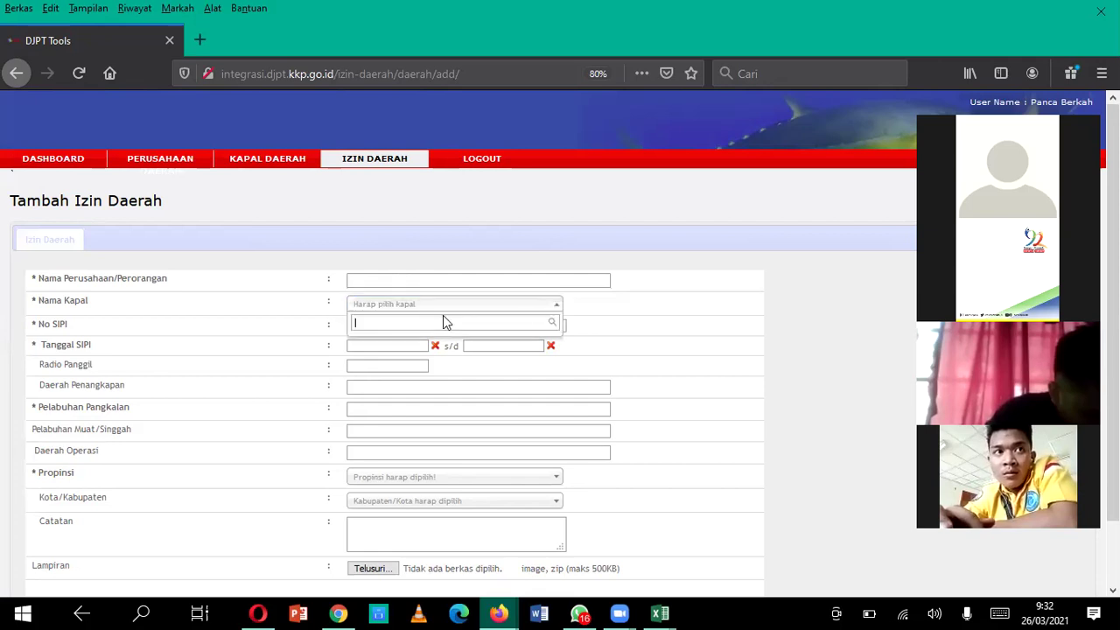
# - Look through the vessel choice list, then switch to the SILOPI logbook window
pyautogui.scroll(-1, 362, 420)
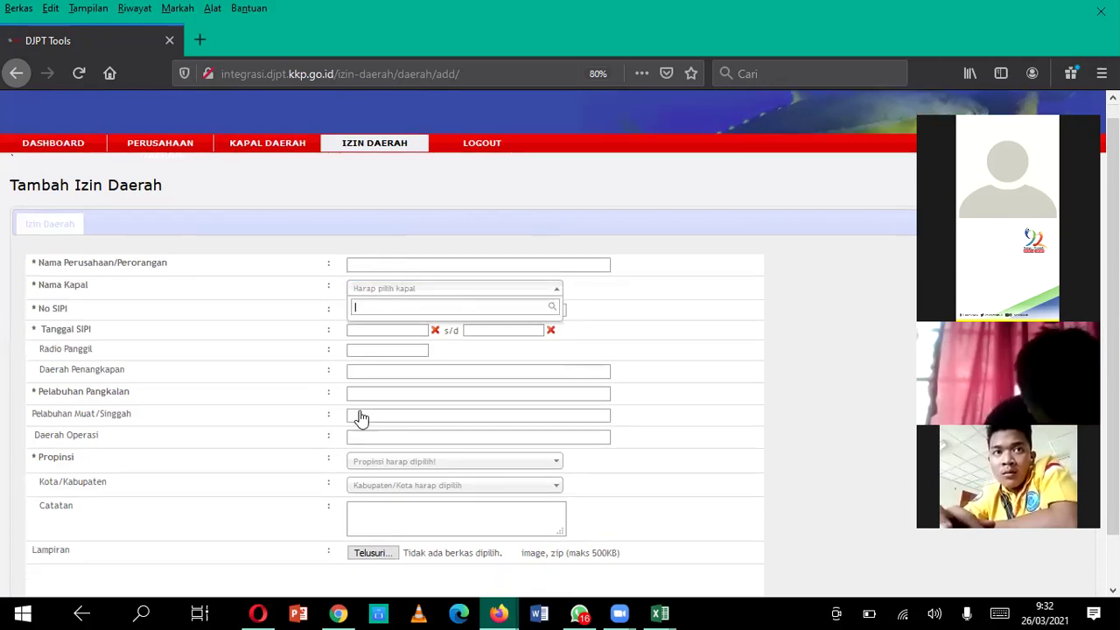
pyautogui.scroll(-1, 365, 522)
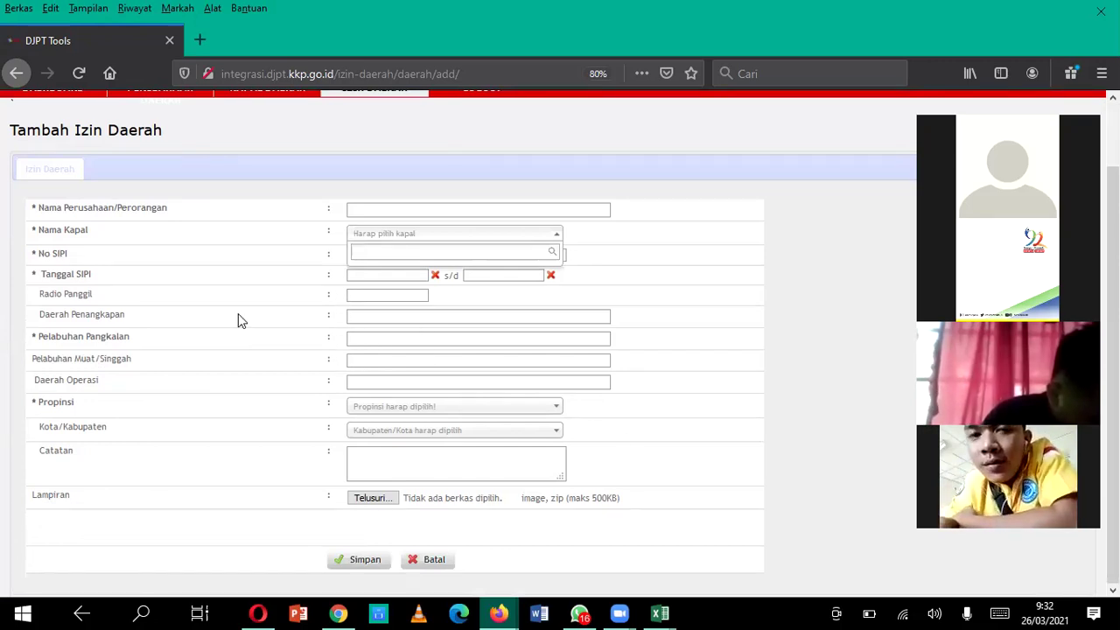
pyautogui.scroll(2, 315, 193)
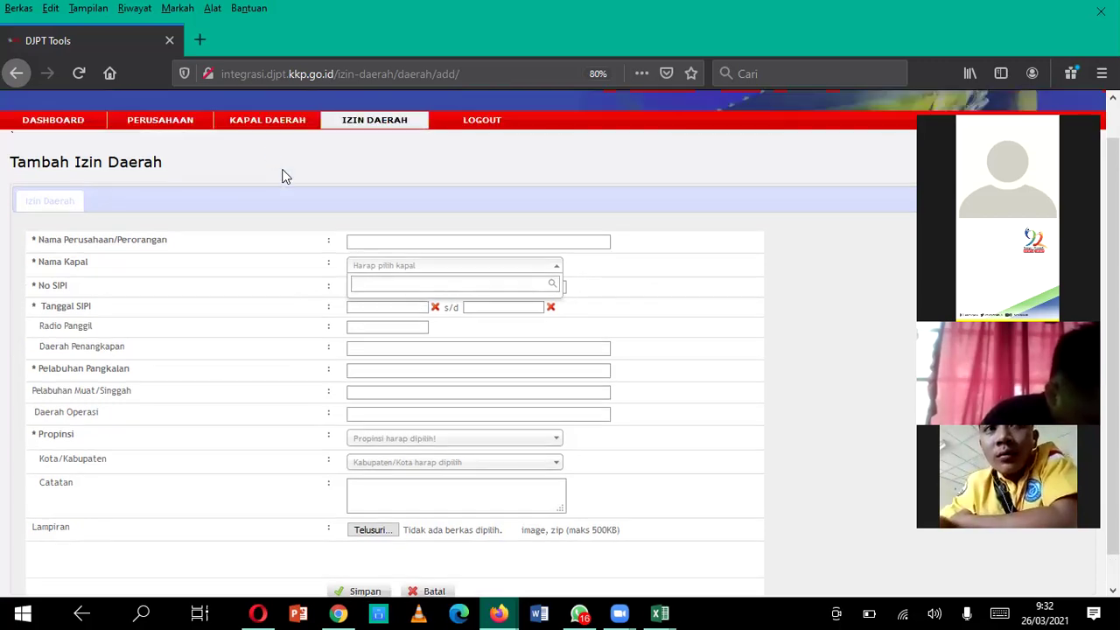
pyautogui.moveTo(265, 201)
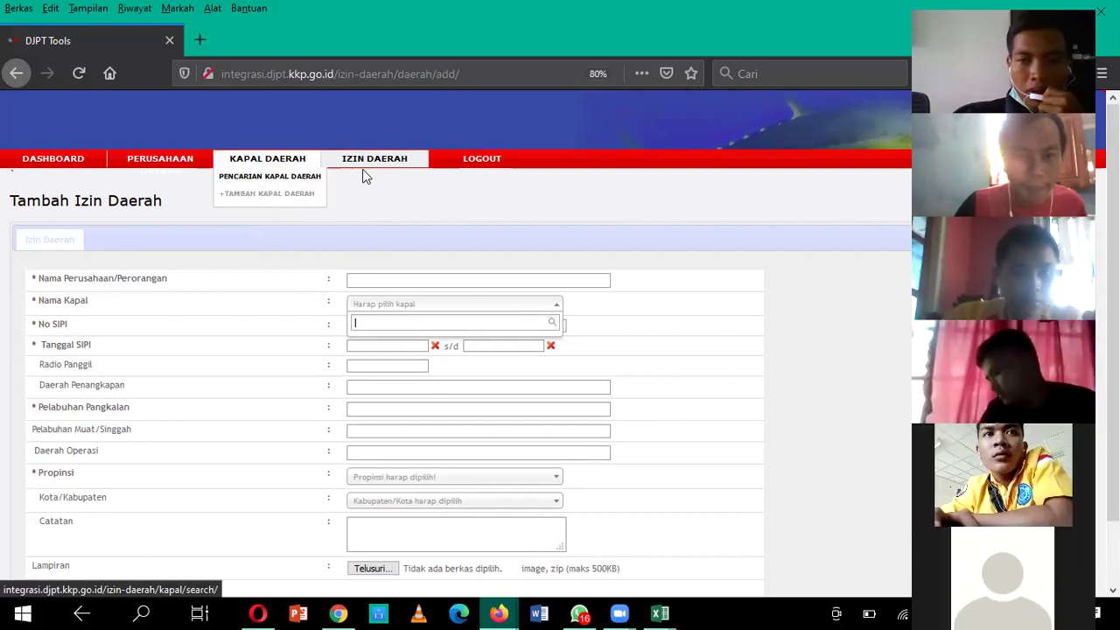
pyautogui.moveTo(370, 194)
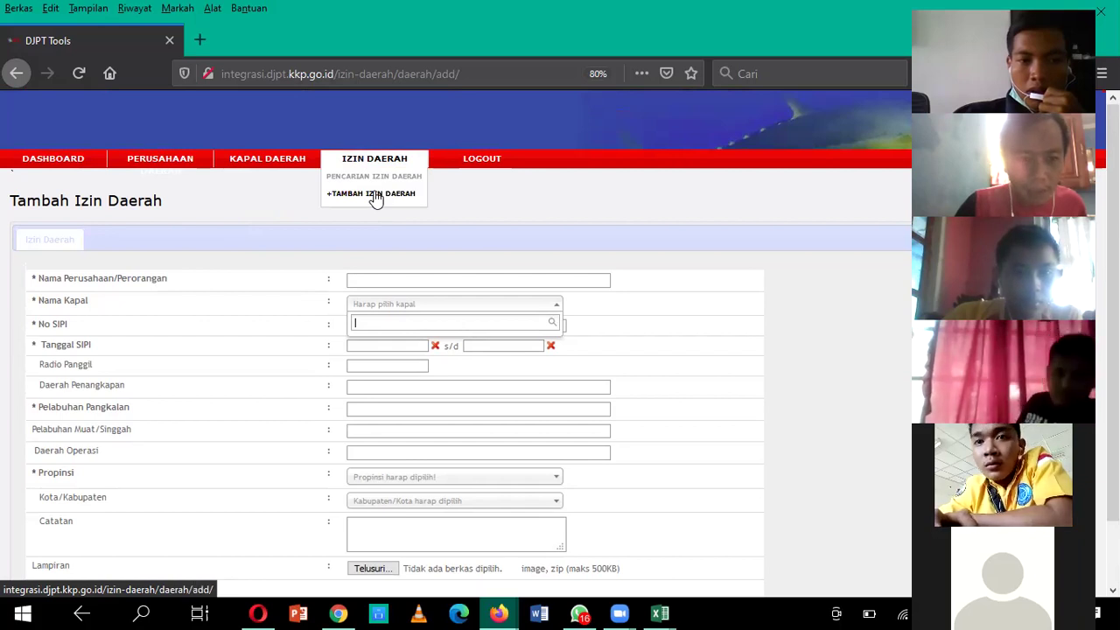
pyautogui.moveTo(255, 165)
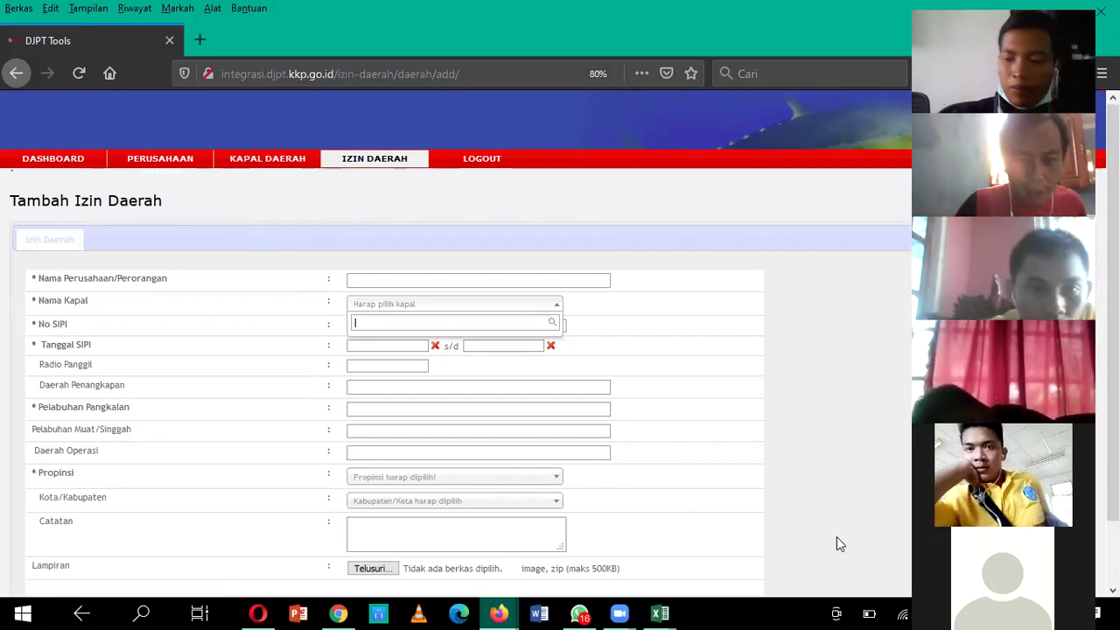
pyautogui.press('super+7')
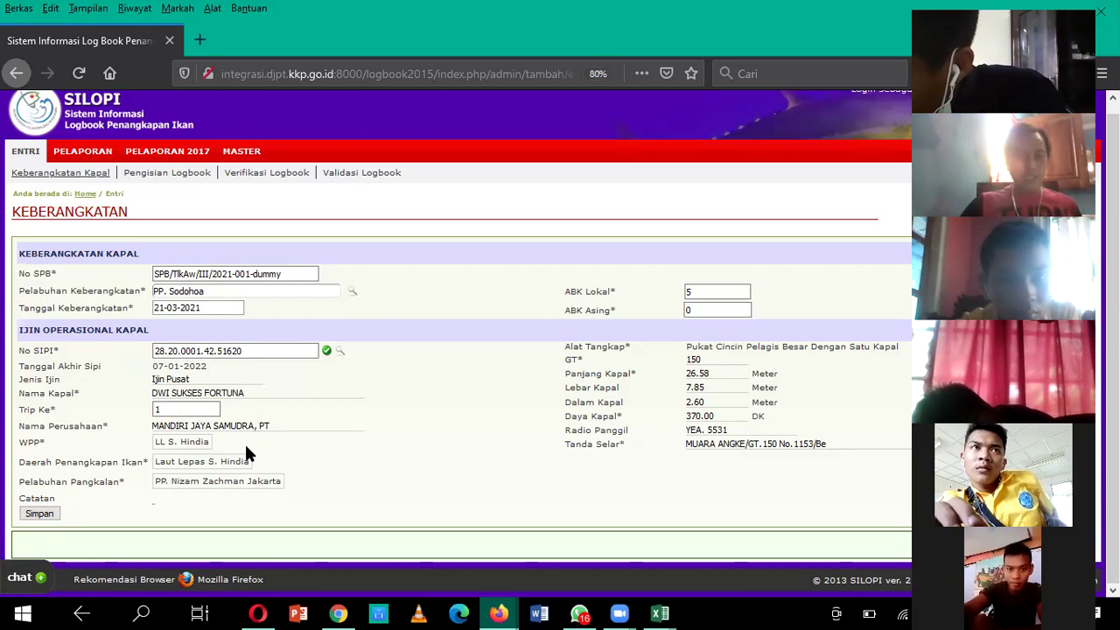
pyautogui.click(285, 274)
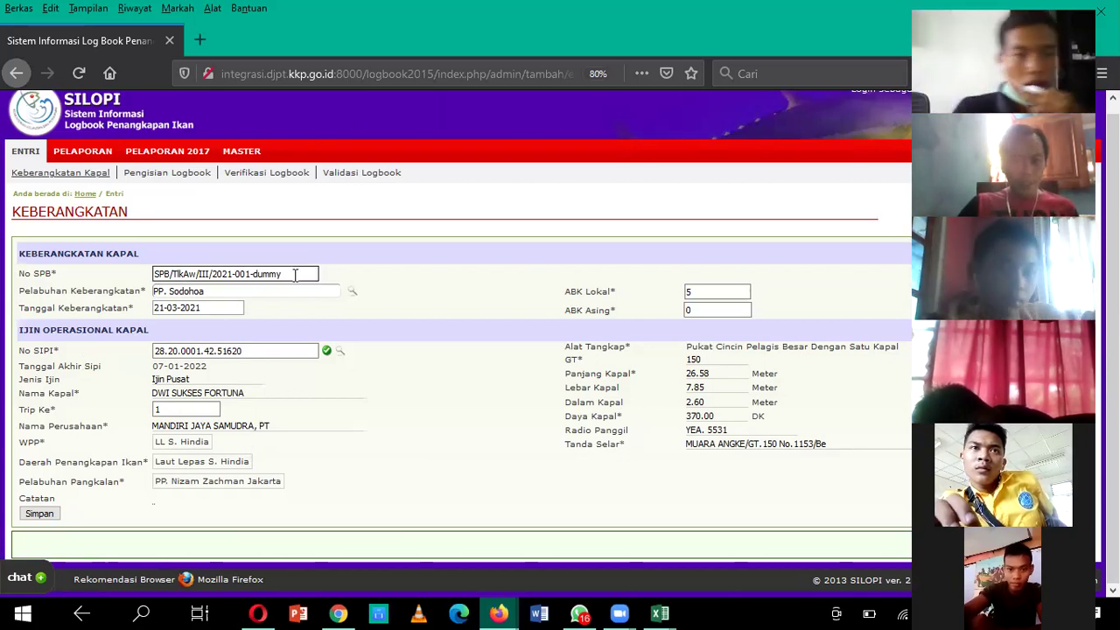
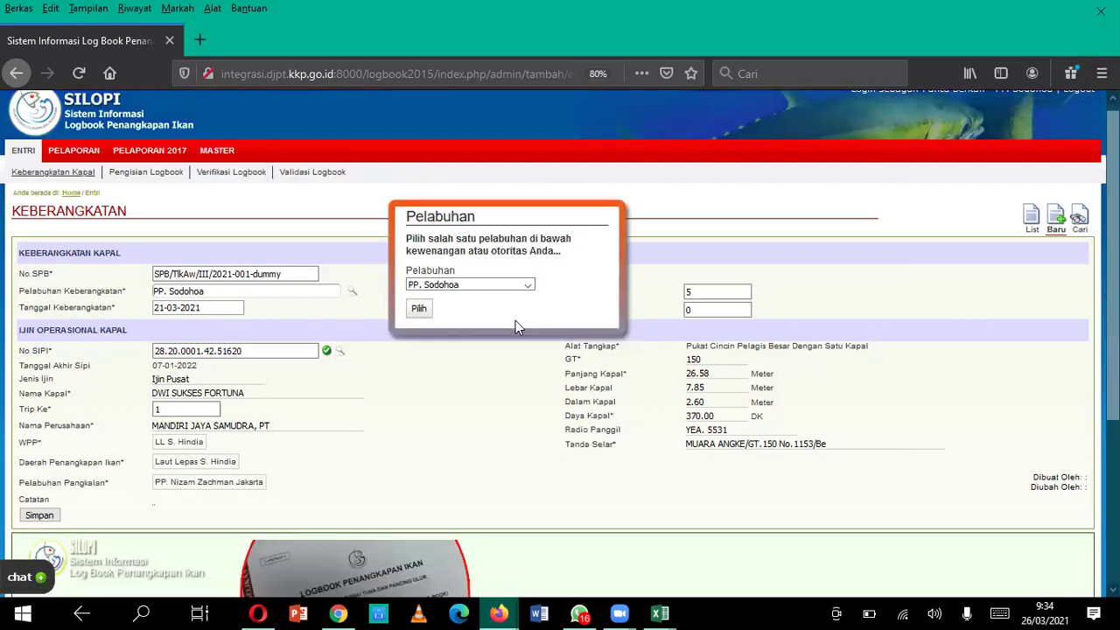
# - Keep PP. Sodohoa selected in the Pelabuhan dialog and confirm it with Pilih
pyautogui.click(418, 310)
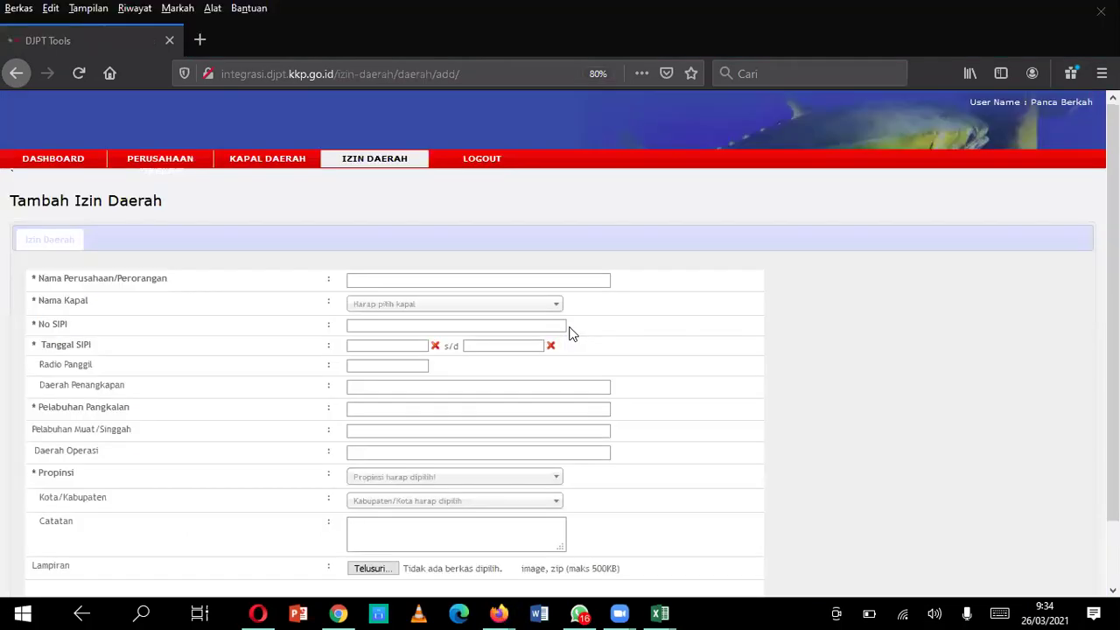
# - Bring the browser forward to show the SILOPI dashboard with logbook status summaries
pyautogui.click(1055, 113)
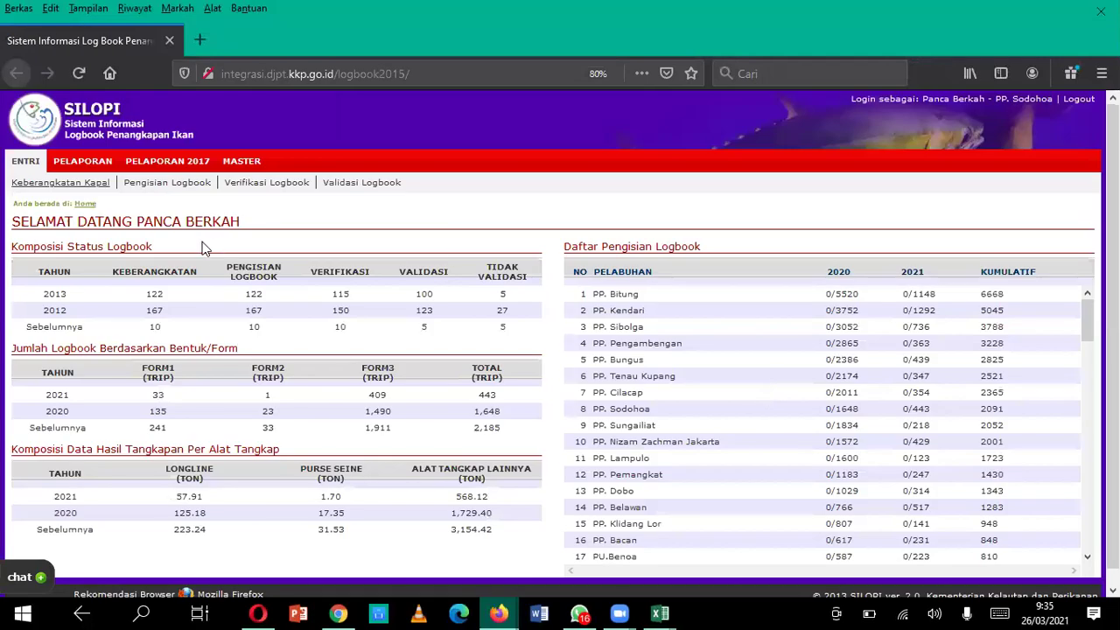
# - Search Keberangkatan Kapal for No. SPB 'SPB/', get no results, then clear the term
pyautogui.click(77, 191)
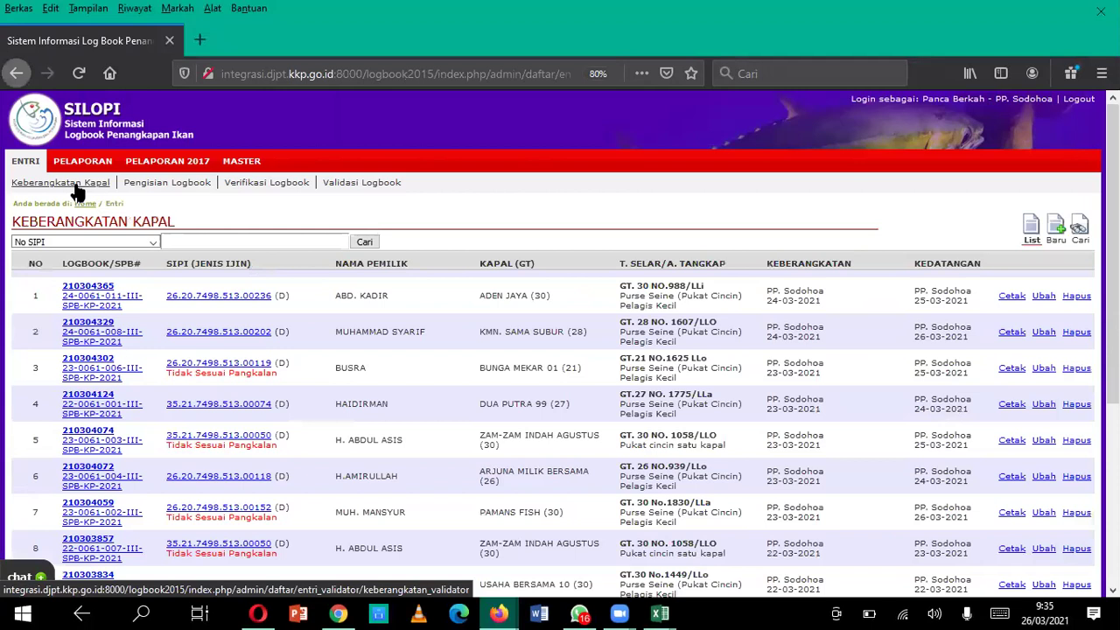
pyautogui.click(1081, 234)
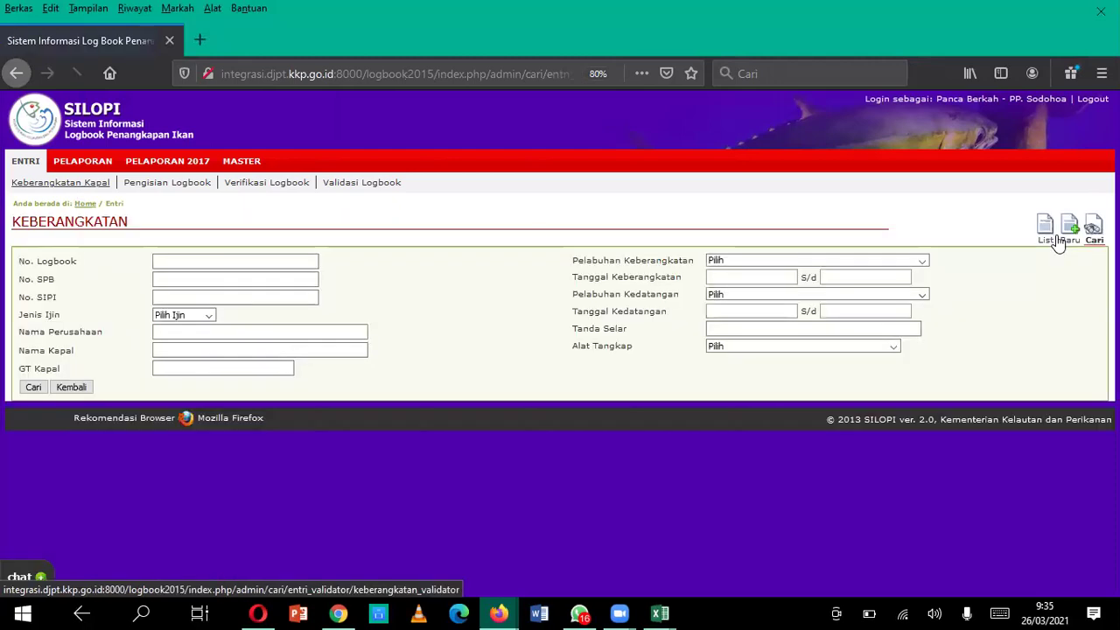
pyautogui.click(205, 279)
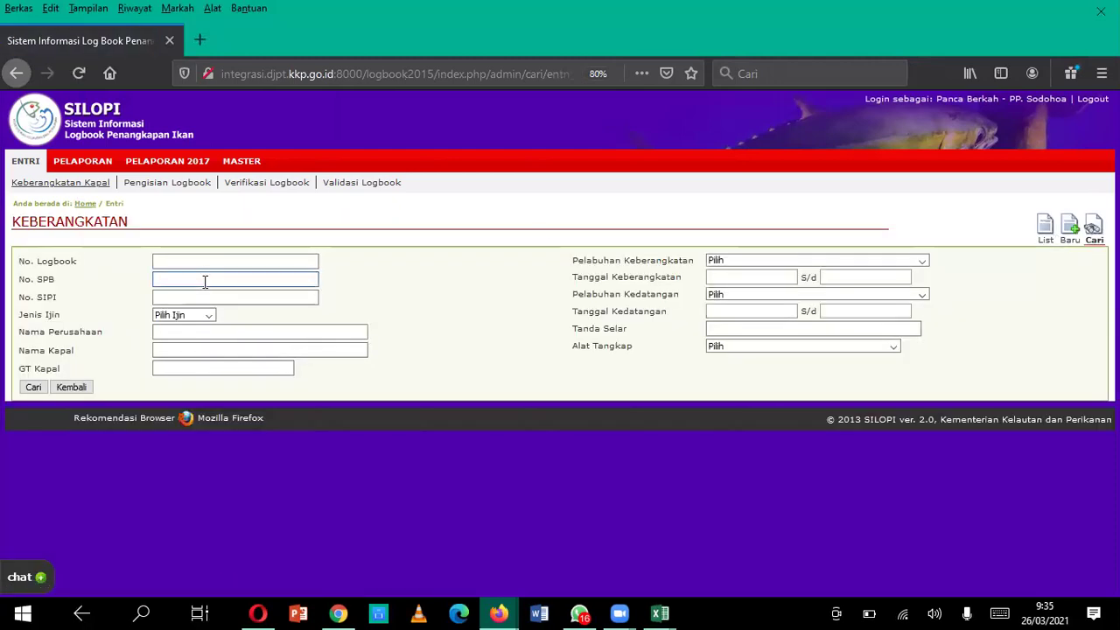
pyautogui.write('SPB/')
pyautogui.click(34, 388)
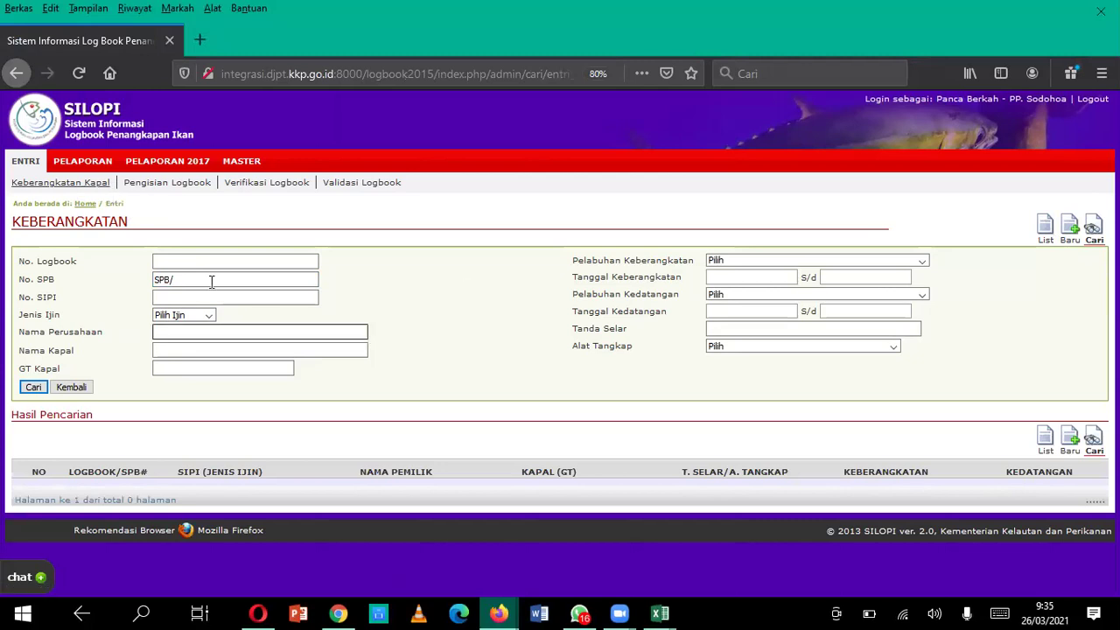
pyautogui.tripleClick(154, 282)
pyautogui.press('BackSpace')
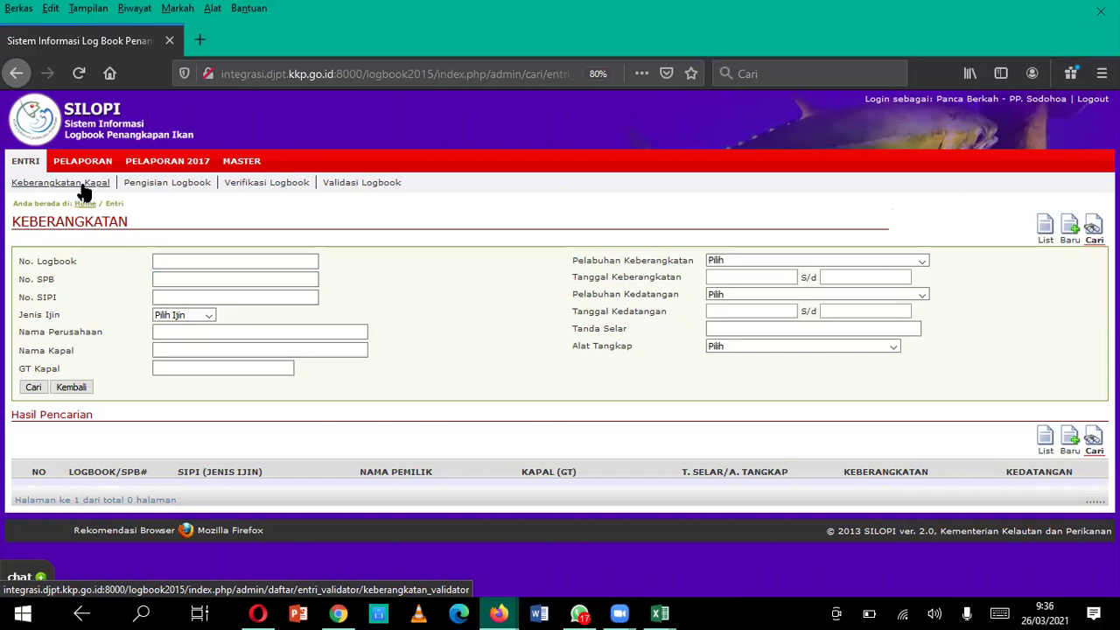
# - Start a new departure entry with No SPB 'SPB/TLKAWG/III/2021-001'
pyautogui.click(82, 186)
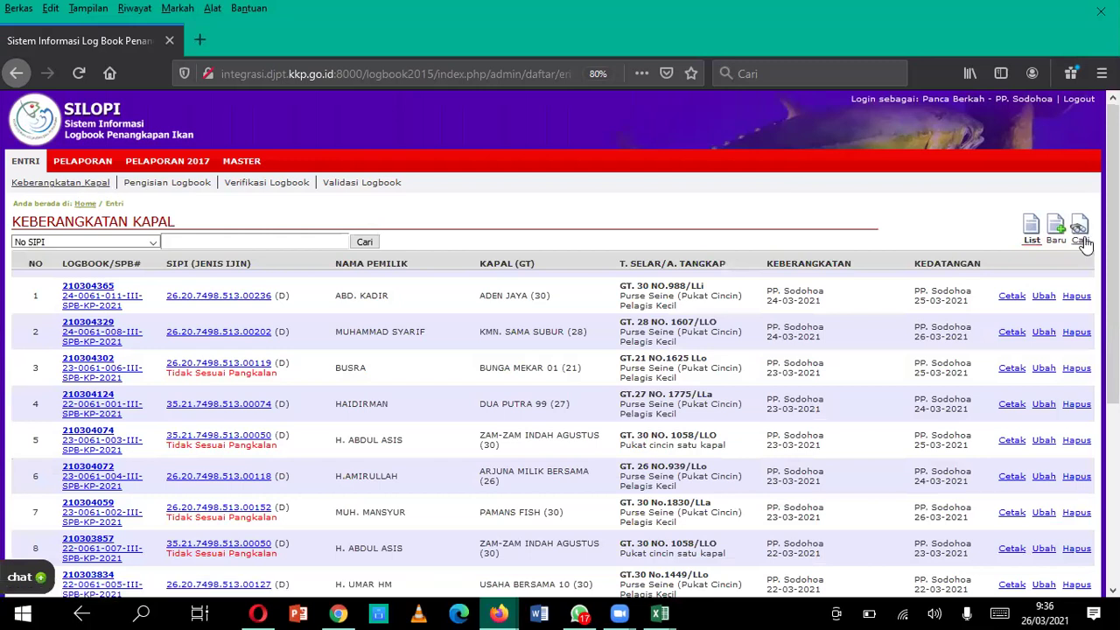
pyautogui.click(1059, 242)
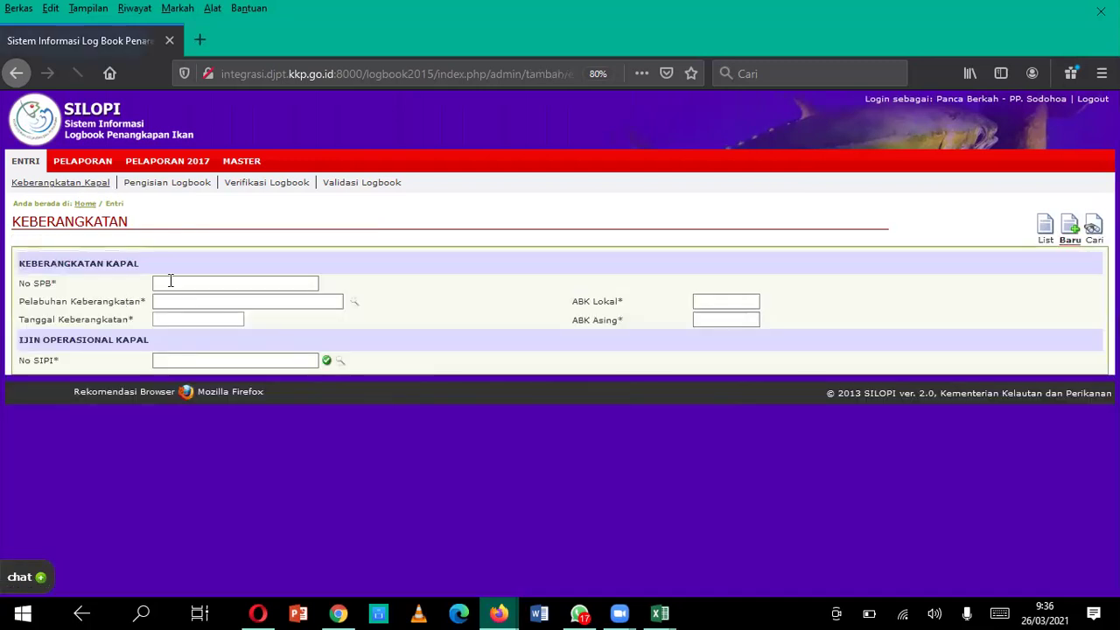
pyautogui.click(170, 281)
pyautogui.write('sp')
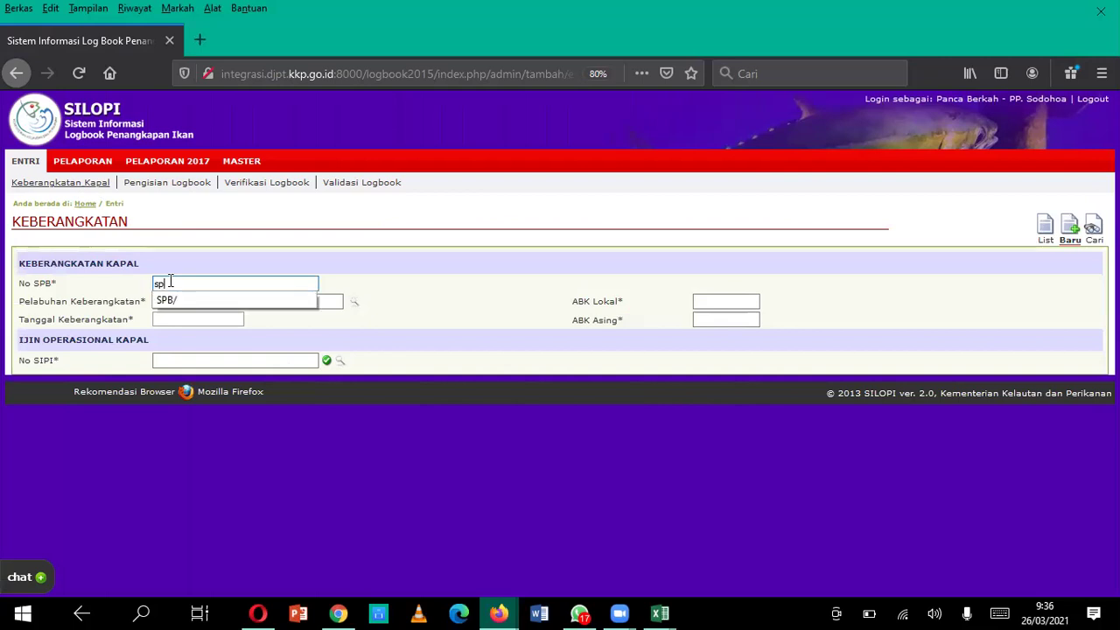
pyautogui.press('Escape')
pyautogui.press('BackSpace')
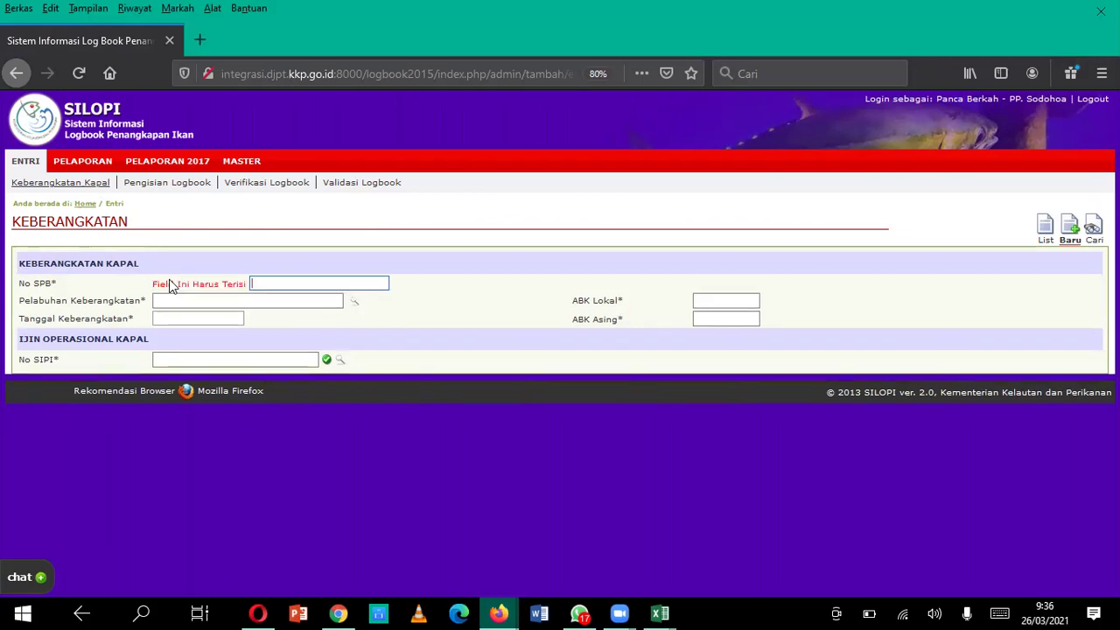
pyautogui.write('SPB/')
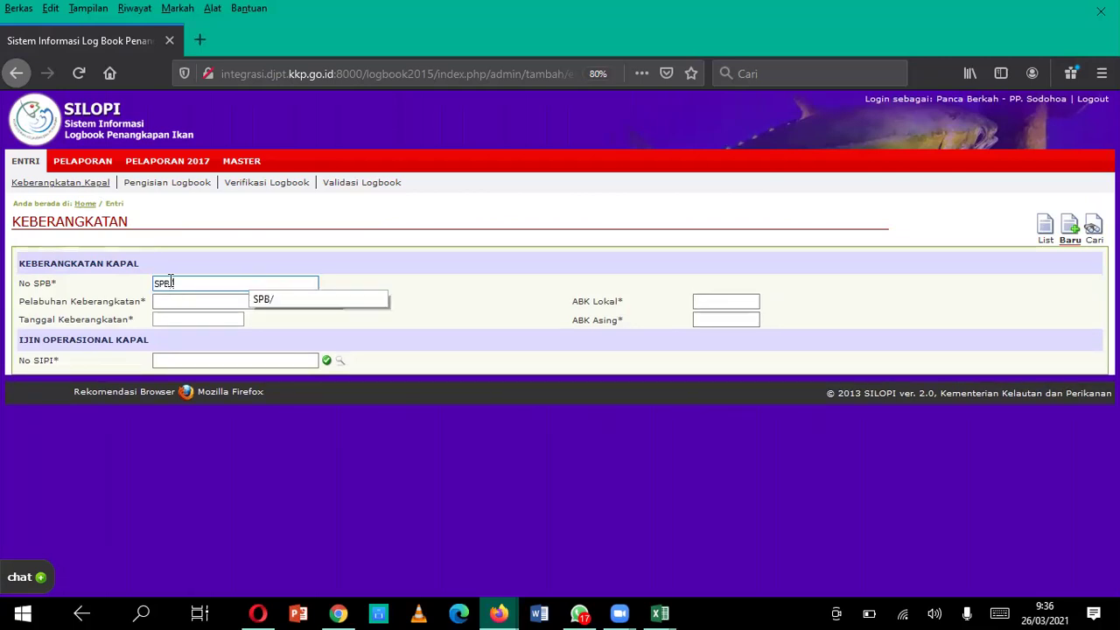
pyautogui.write('TLKA')
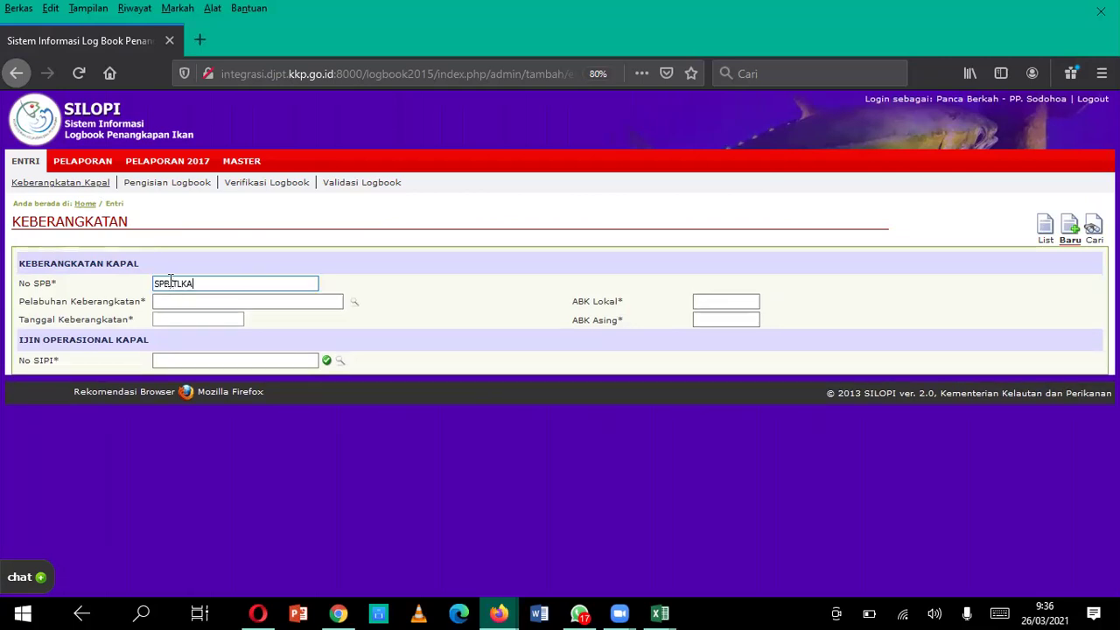
pyautogui.write('WN')
pyautogui.hotkey('shift', 'Left')
pyautogui.hotkey('shift', 'Left')
pyautogui.press('Right')
pyautogui.press('BackSpace')
pyautogui.write('G/III/2021-001')
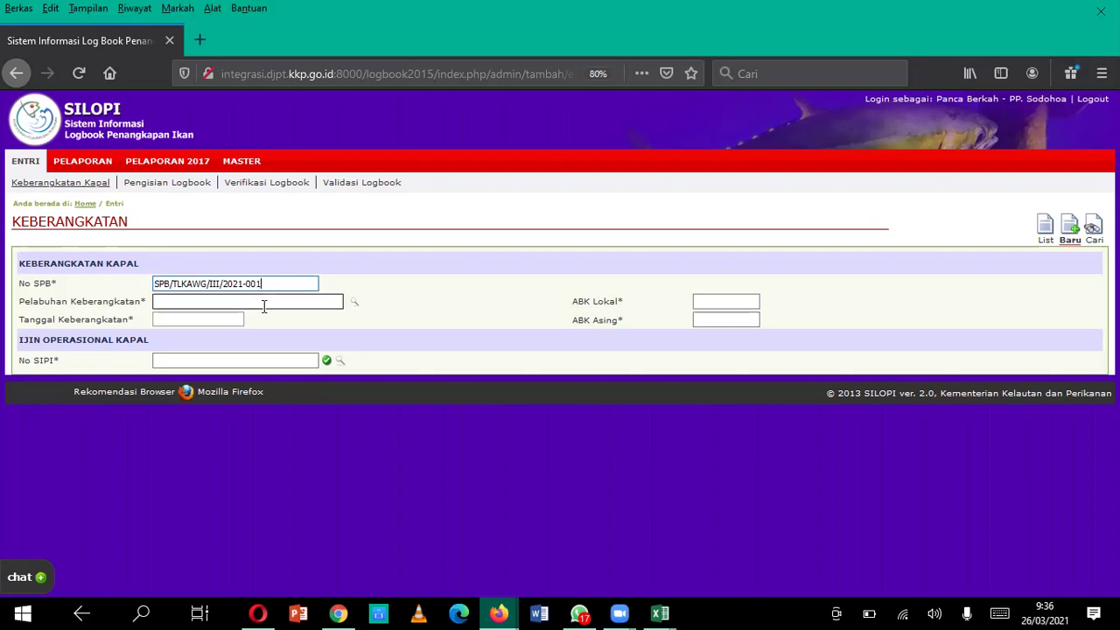
# - Set the departure port to PP. Teluk Awang and the date to 21 March 2021
pyautogui.click(260, 301)
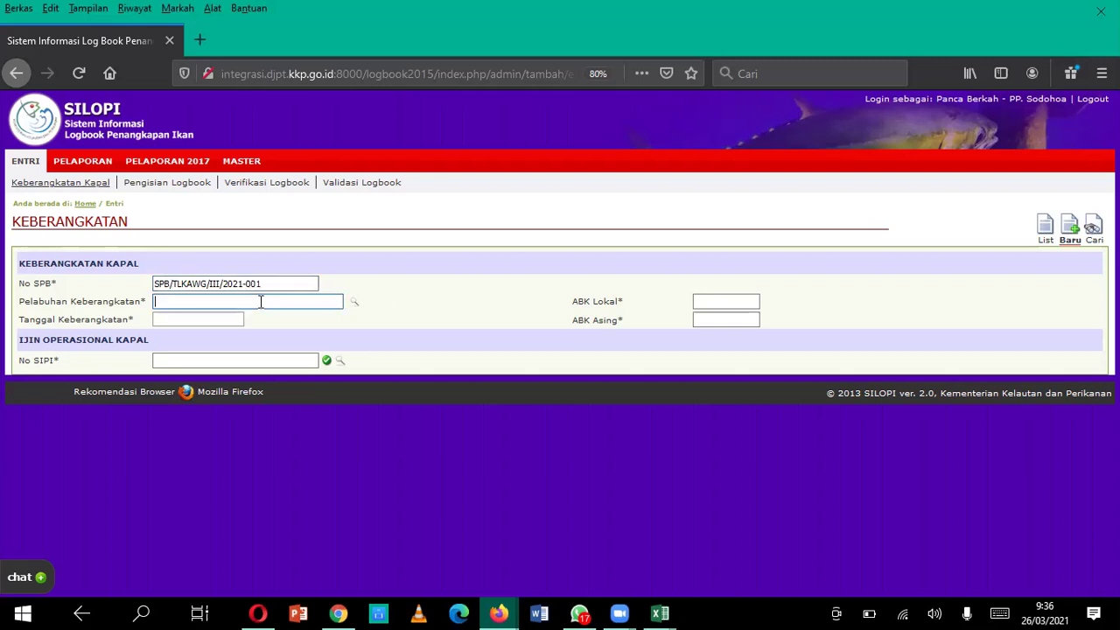
pyautogui.write('TELK')
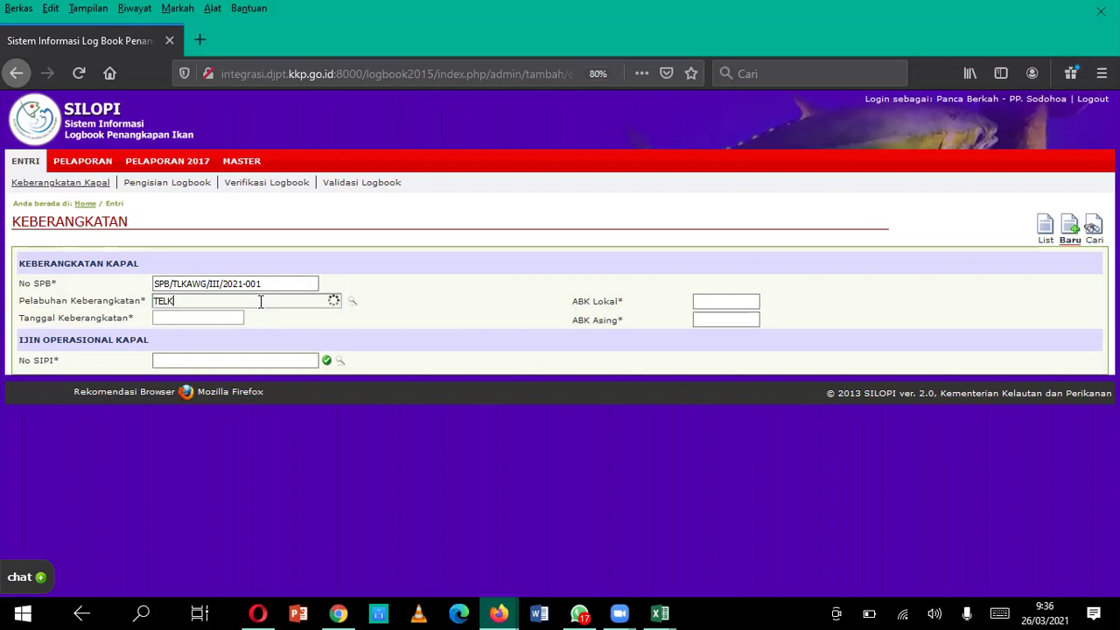
pyautogui.press('BackSpace')
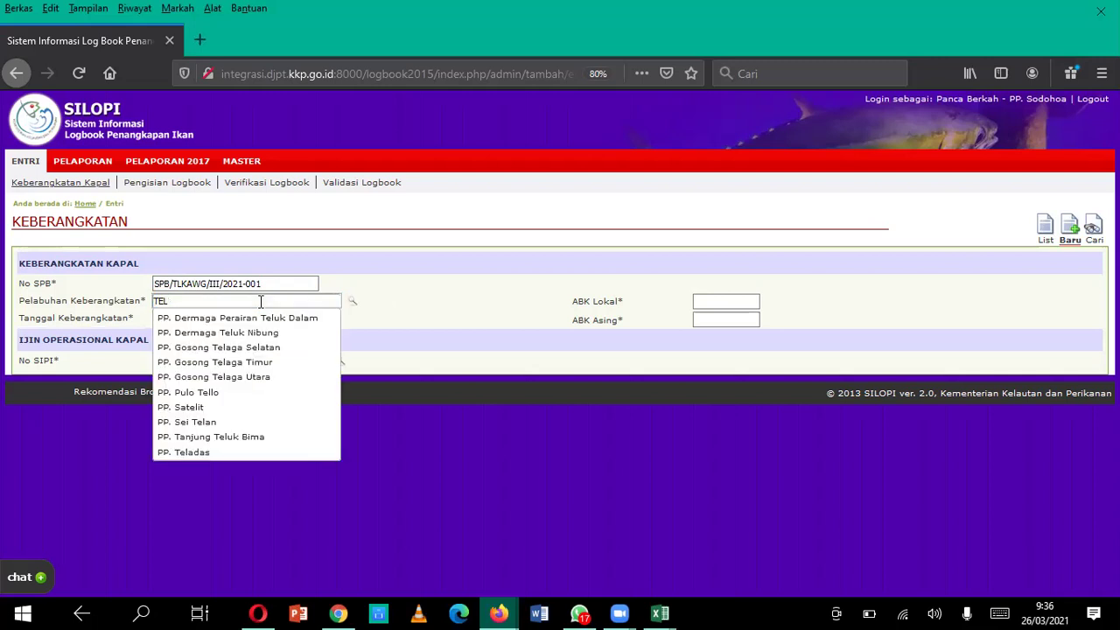
pyautogui.write('U')
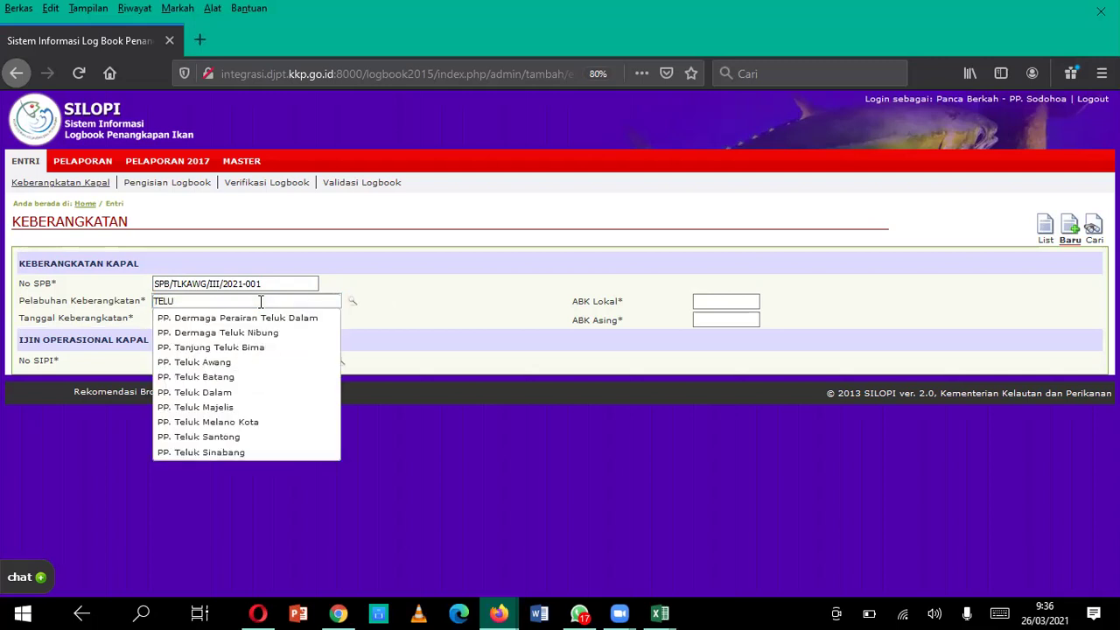
pyautogui.press('Return')
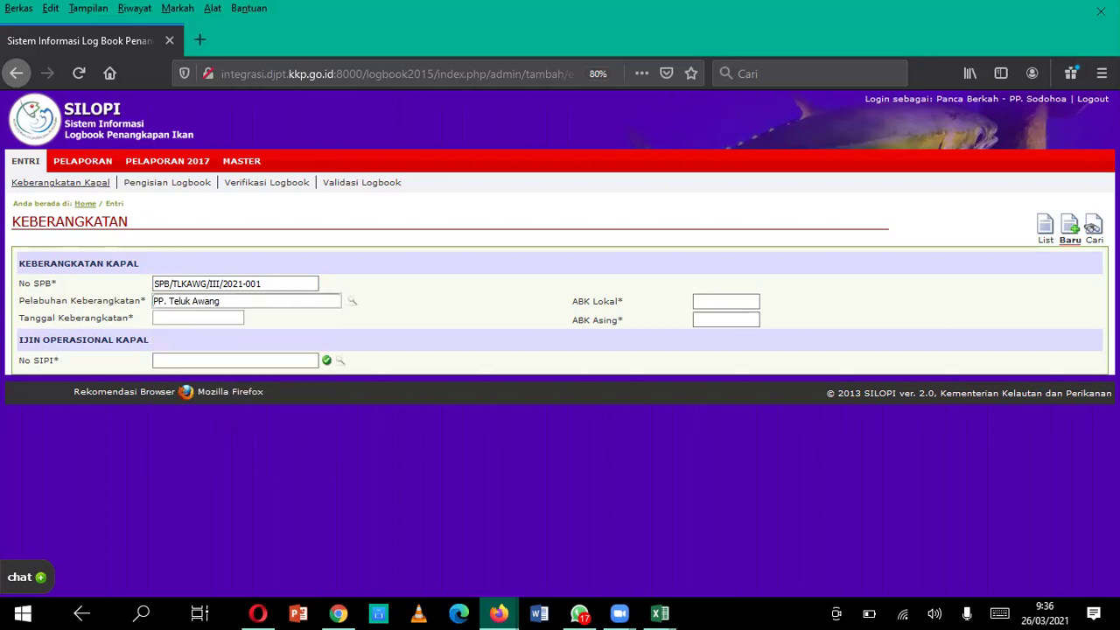
pyautogui.click(201, 319)
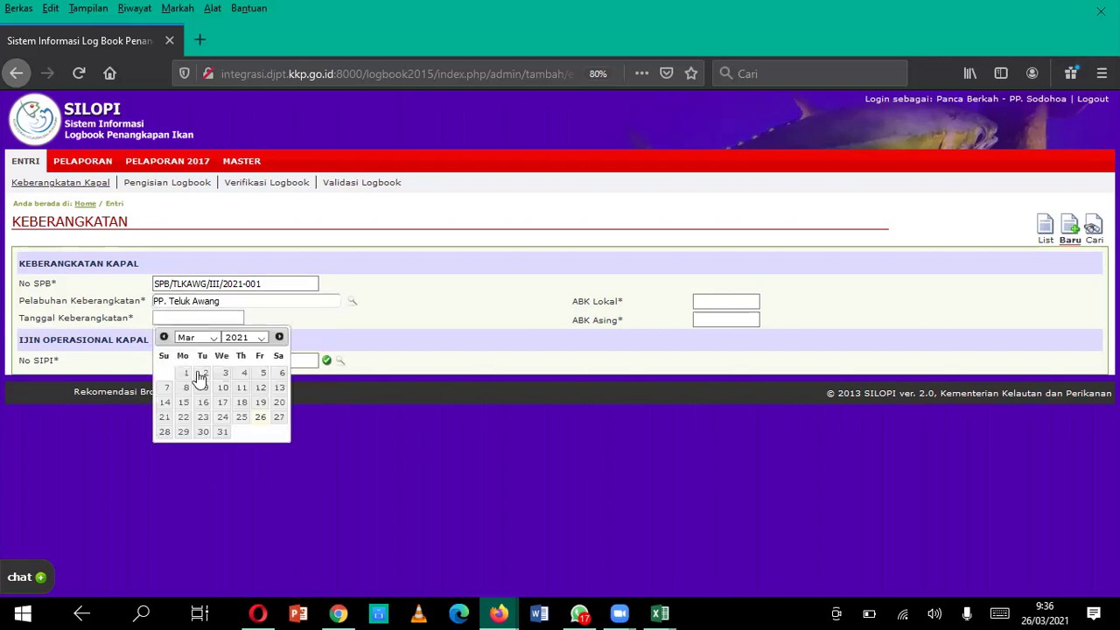
pyautogui.click(165, 417)
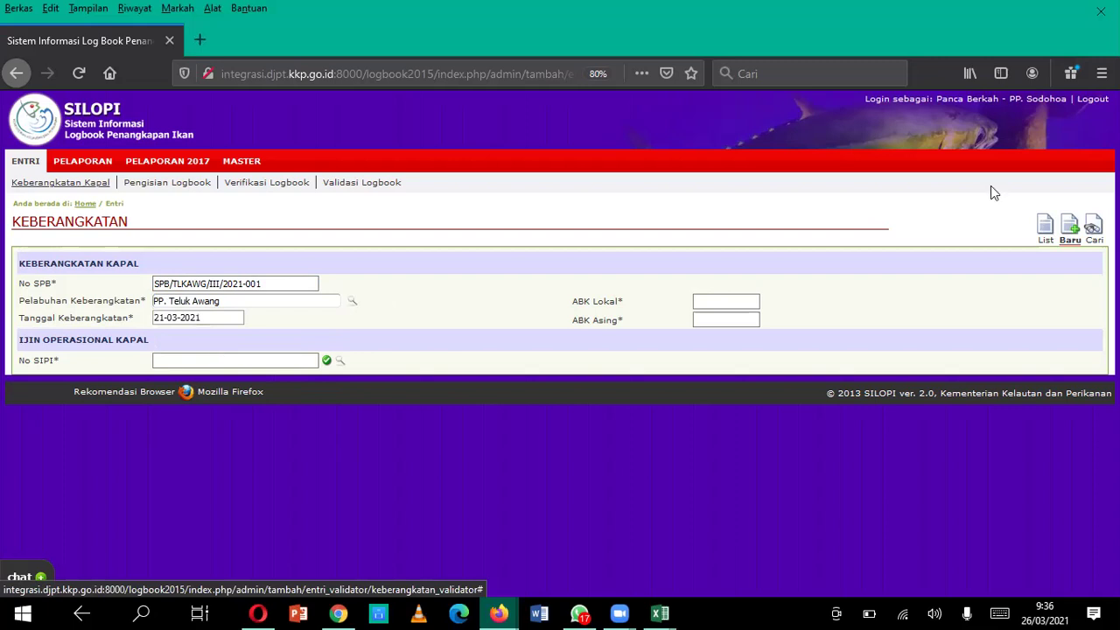
# - Enter 5 local crew (ABK Lokal) and 0 foreign crew (ABK Asing)
pyautogui.click(219, 356)
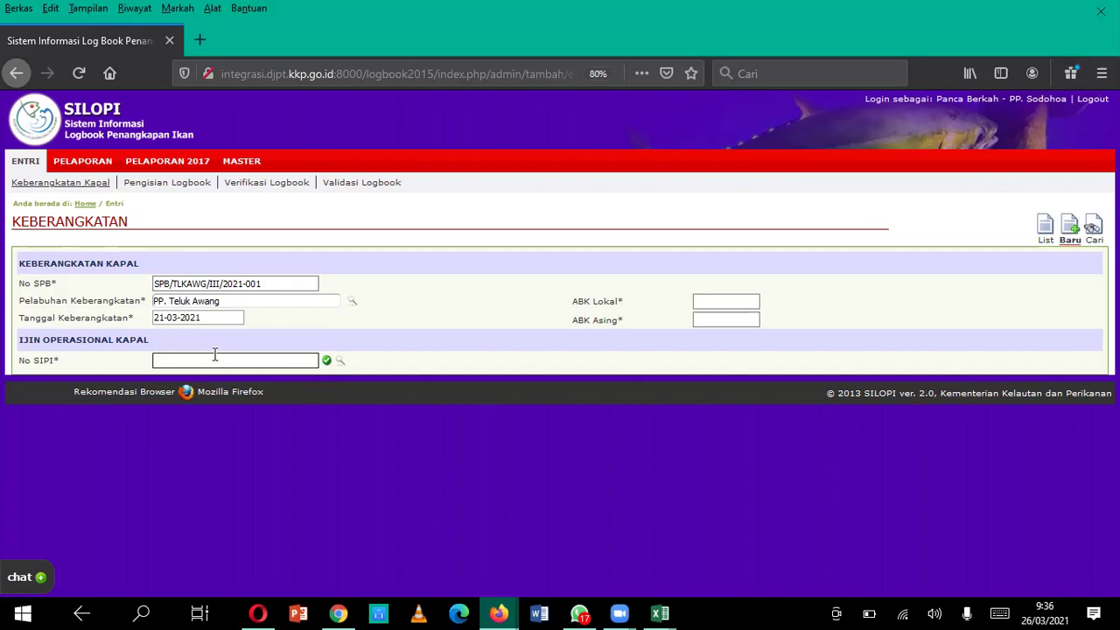
pyautogui.click(709, 302)
pyautogui.write('5')
pyautogui.click(707, 318)
pyautogui.write('5')
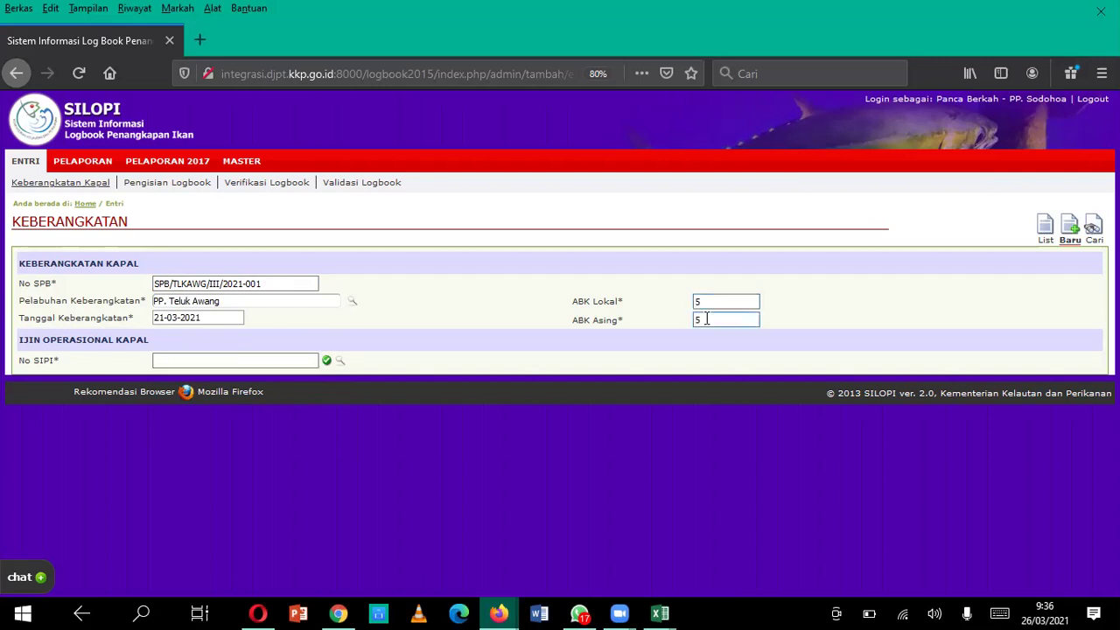
pyautogui.press('BackSpace')
pyautogui.write('0')
pyautogui.click(302, 360)
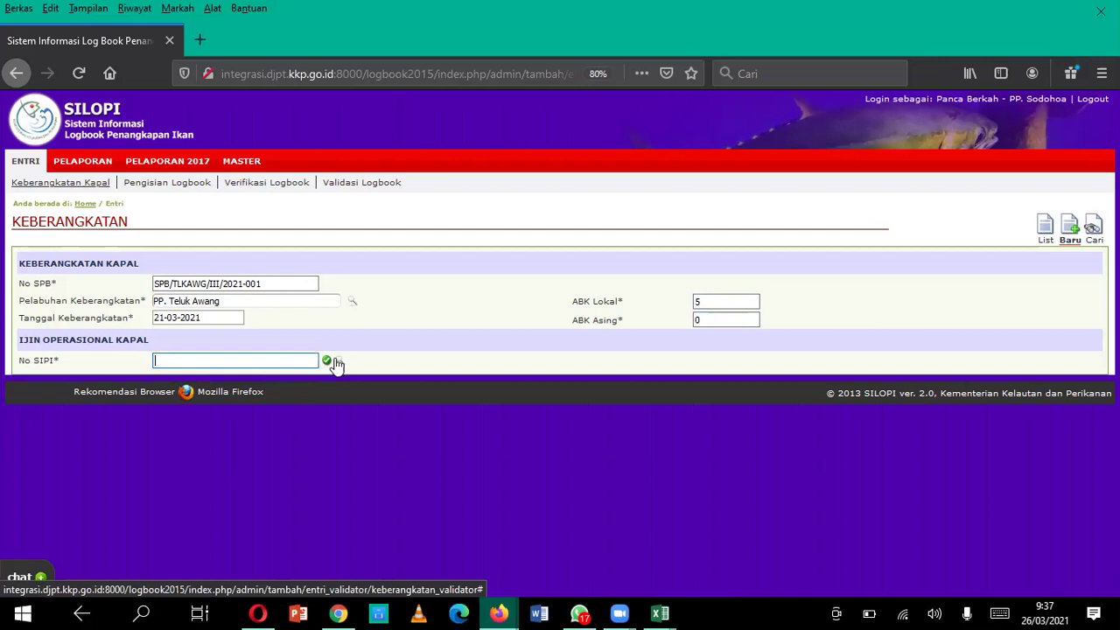
# - Search SIPI permits by Nama Kapal for KMN.PESISIR SELATAN, finding no matching permit
pyautogui.click(340, 366)
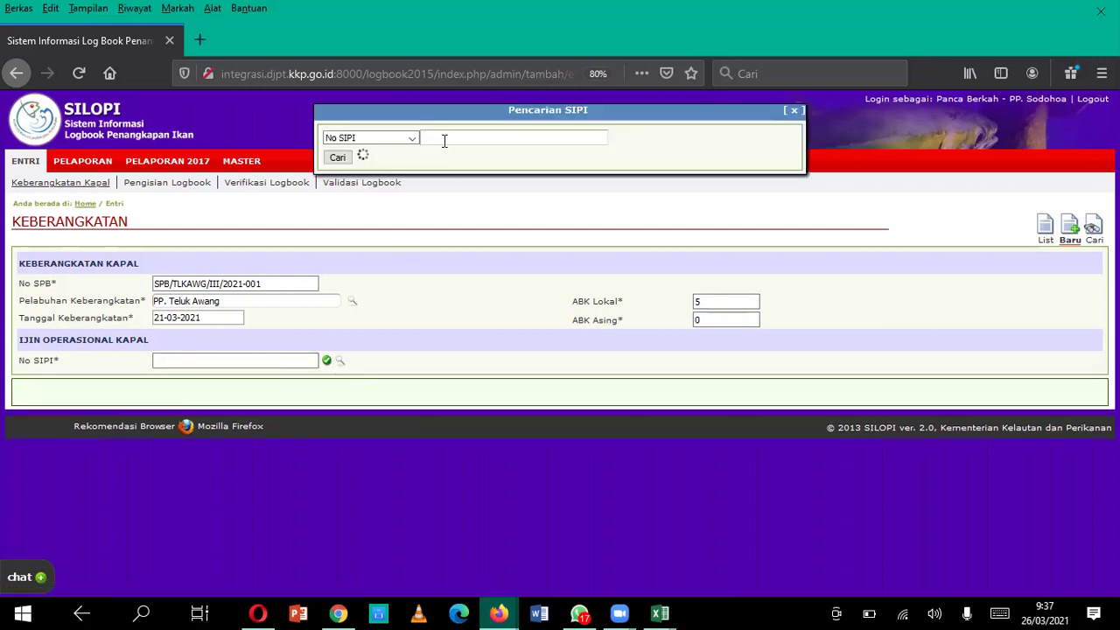
pyautogui.click(413, 140)
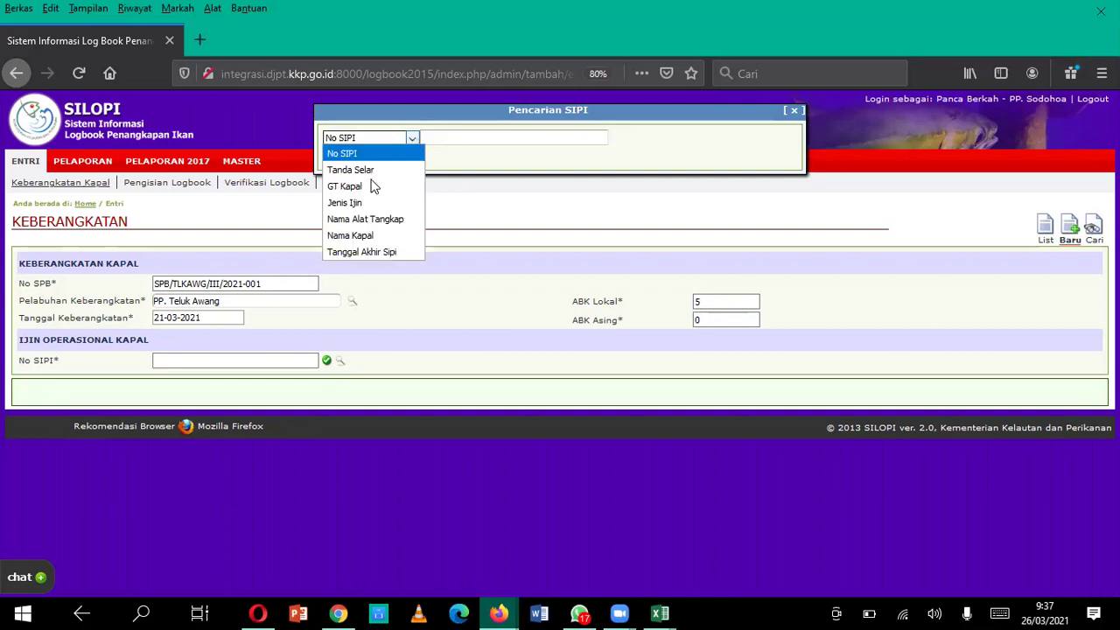
pyautogui.click(364, 235)
pyautogui.click(436, 133)
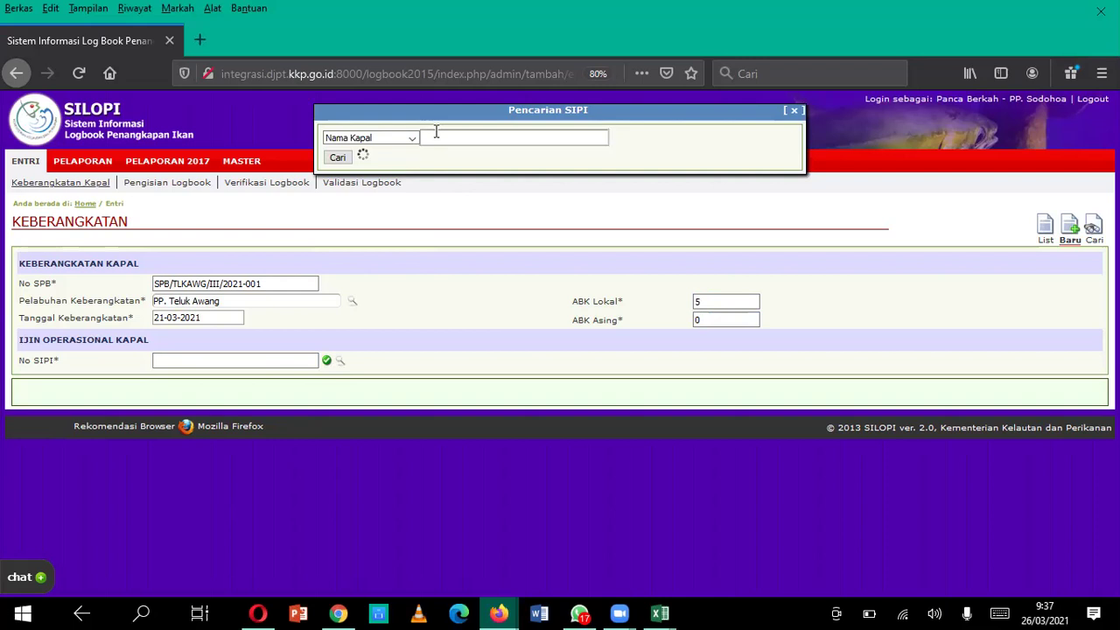
pyautogui.write('km')
pyautogui.press('BackSpace')
pyautogui.press('BackSpace')
pyautogui.write('m')
pyautogui.press('BackSpace')
pyautogui.write('KMN')
pyautogui.write('.PE')
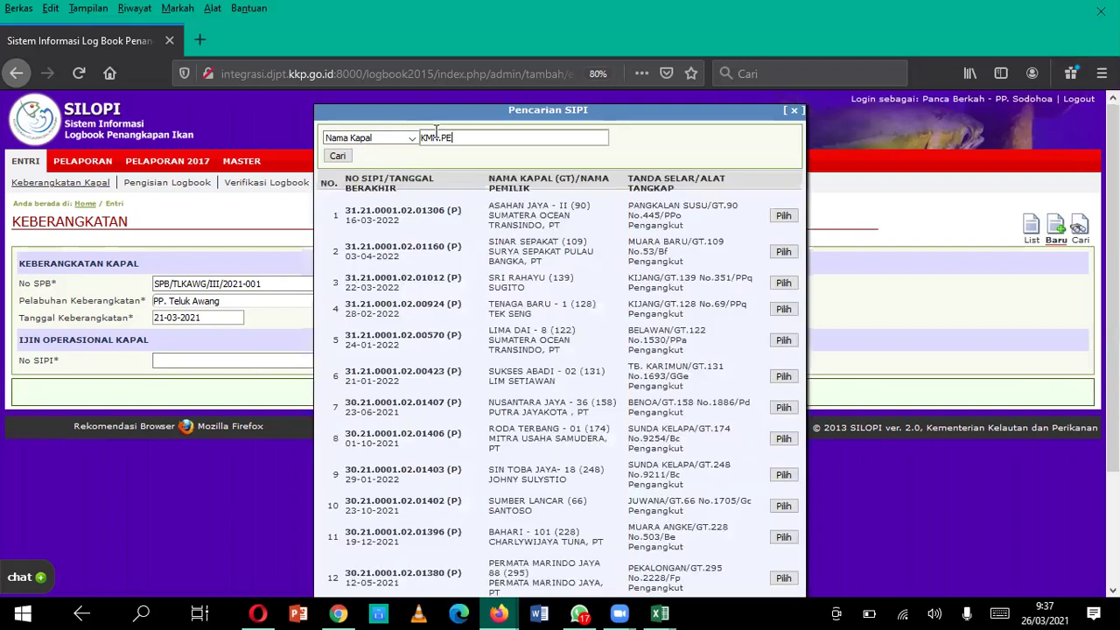
pyautogui.write('SISIR SELATAN')
pyautogui.click(338, 158)
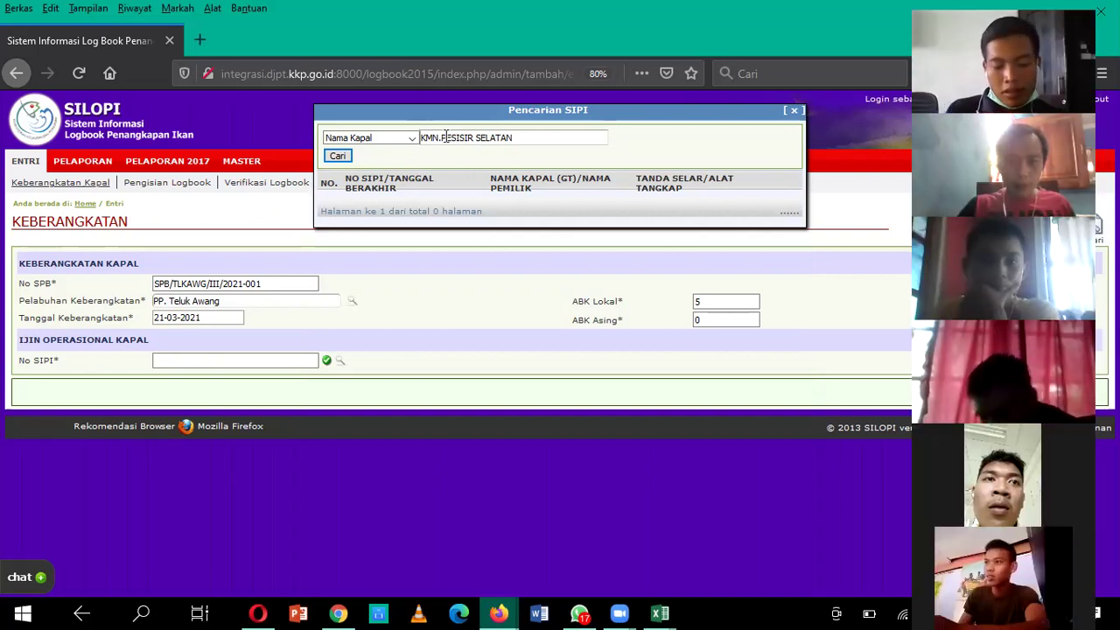
# - Remove the 'KMN.' prefix and rerun the SIPI search on 'PESISIR SELATAN'
pyautogui.moveTo(441, 138); pyautogui.dragTo(525, 138)
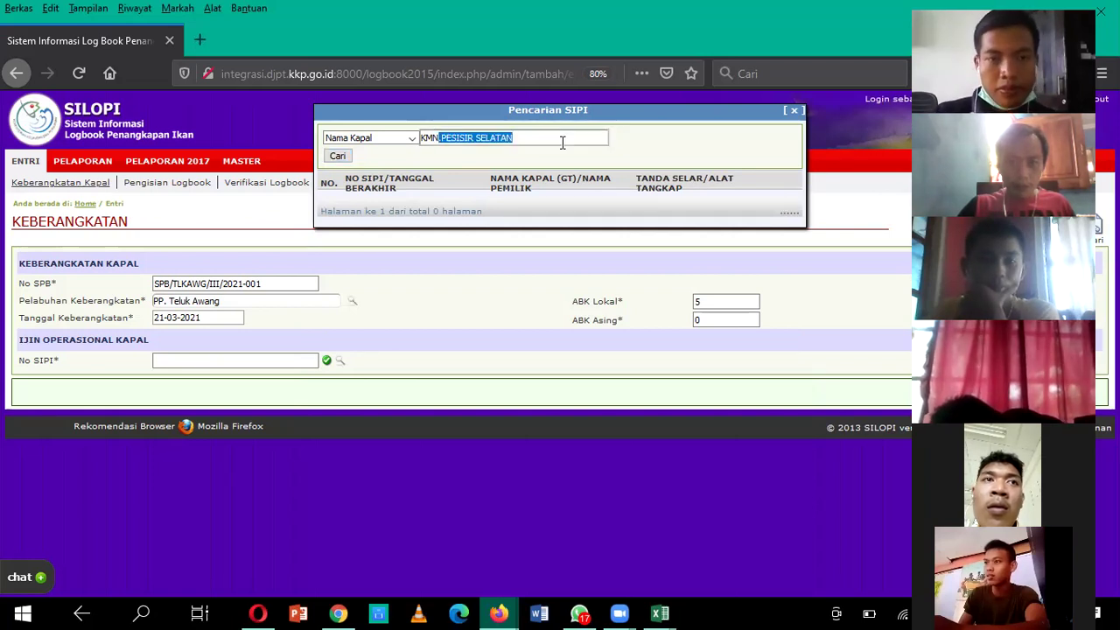
pyautogui.click(459, 137)
pyautogui.moveTo(441, 137); pyautogui.dragTo(513, 138)
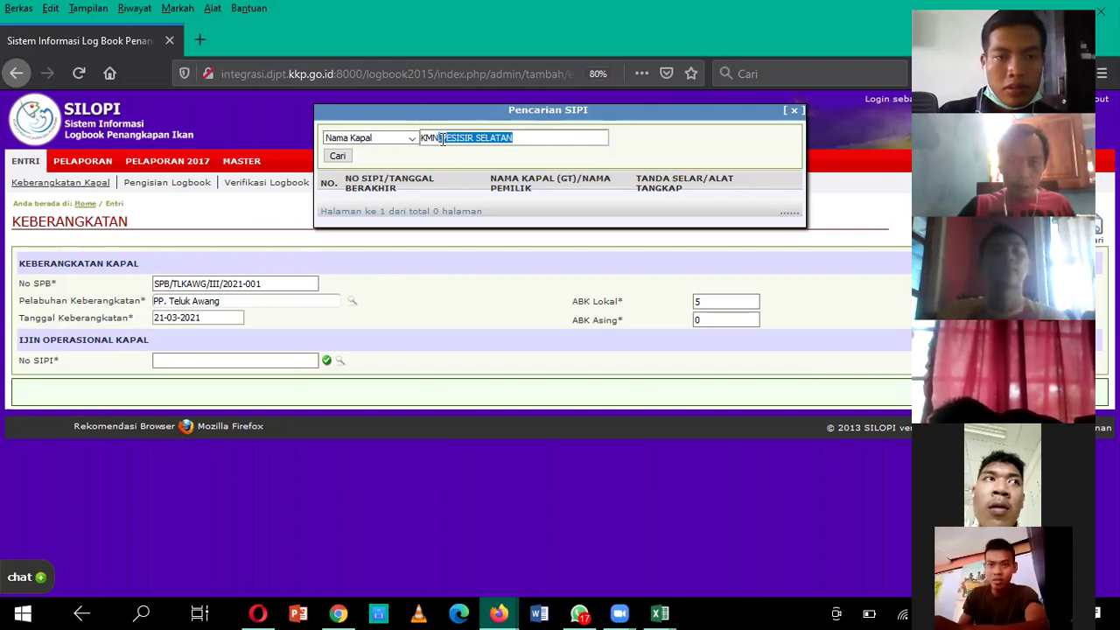
pyautogui.click(431, 138)
pyautogui.hotkey('shift', 'Home')
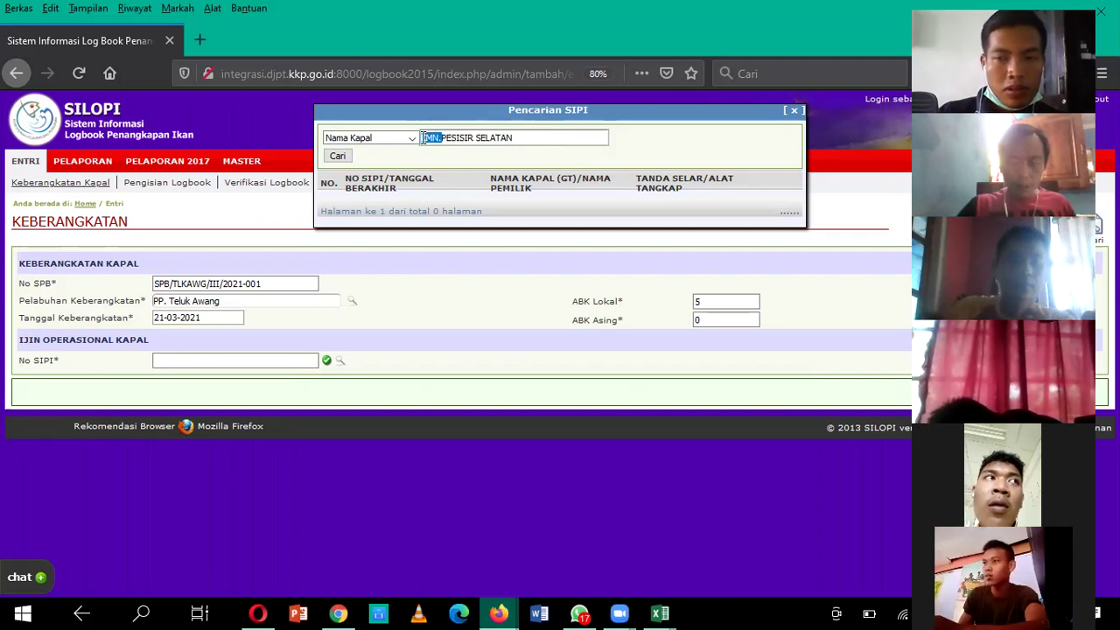
pyautogui.press('BackSpace')
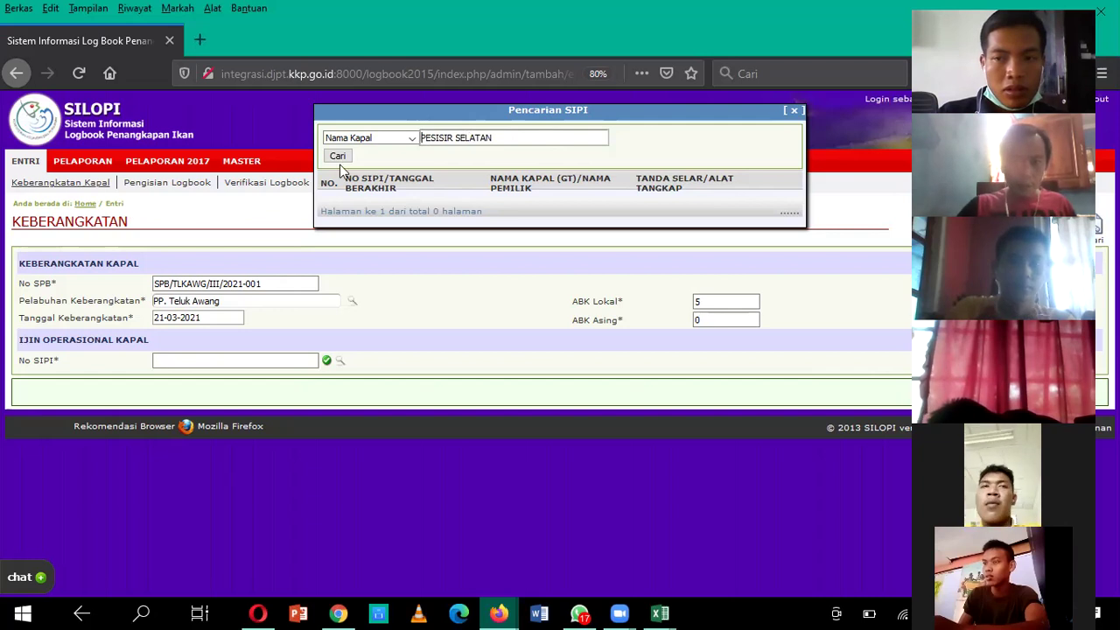
pyautogui.click(338, 156)
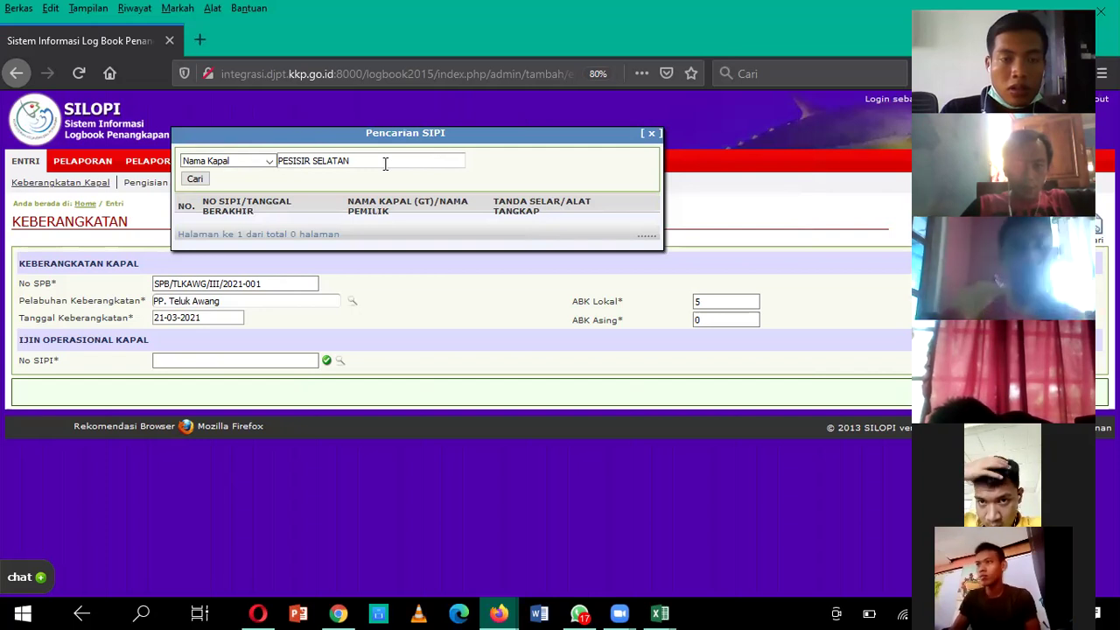
# - Replace the vessel name term with 'KMN' and browse the many matching SIPI records
pyautogui.tripleClick(280, 163)
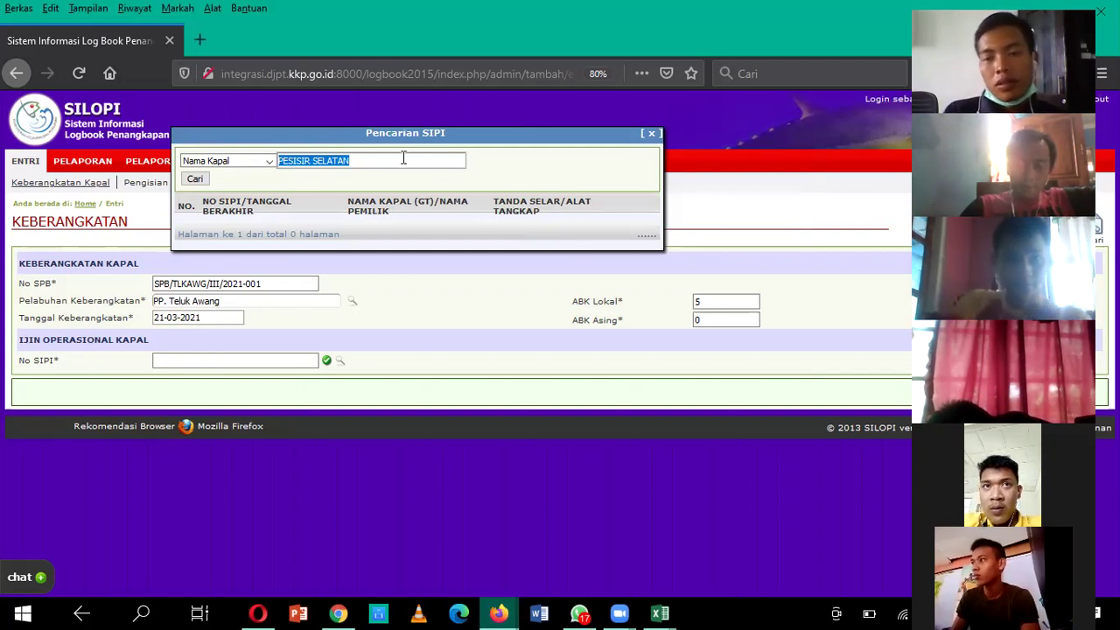
pyautogui.press('BackSpace')
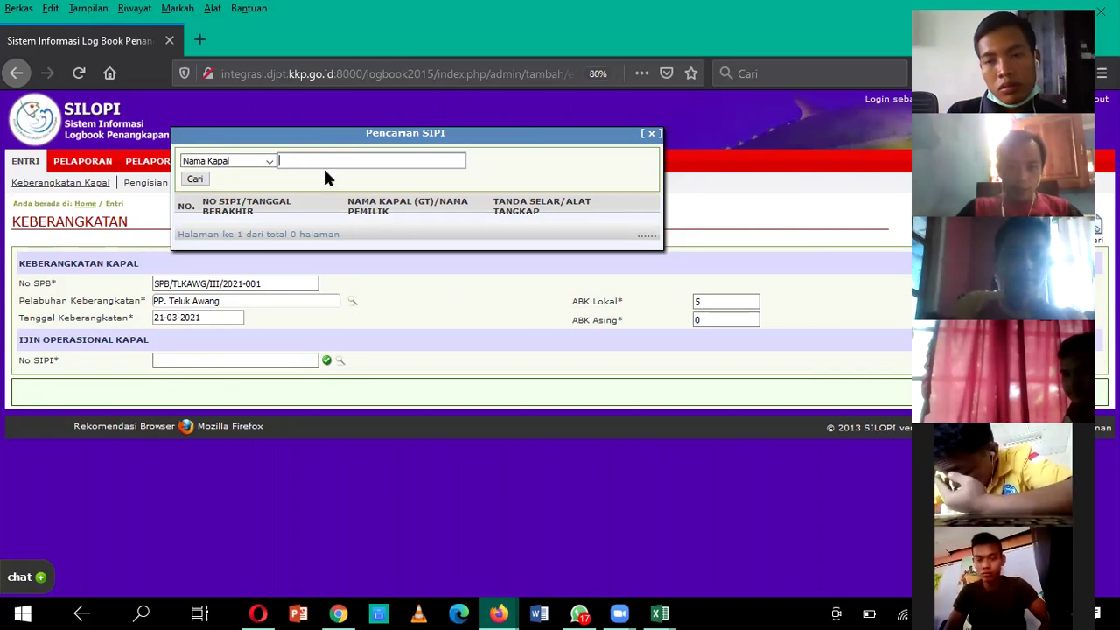
pyautogui.write('km')
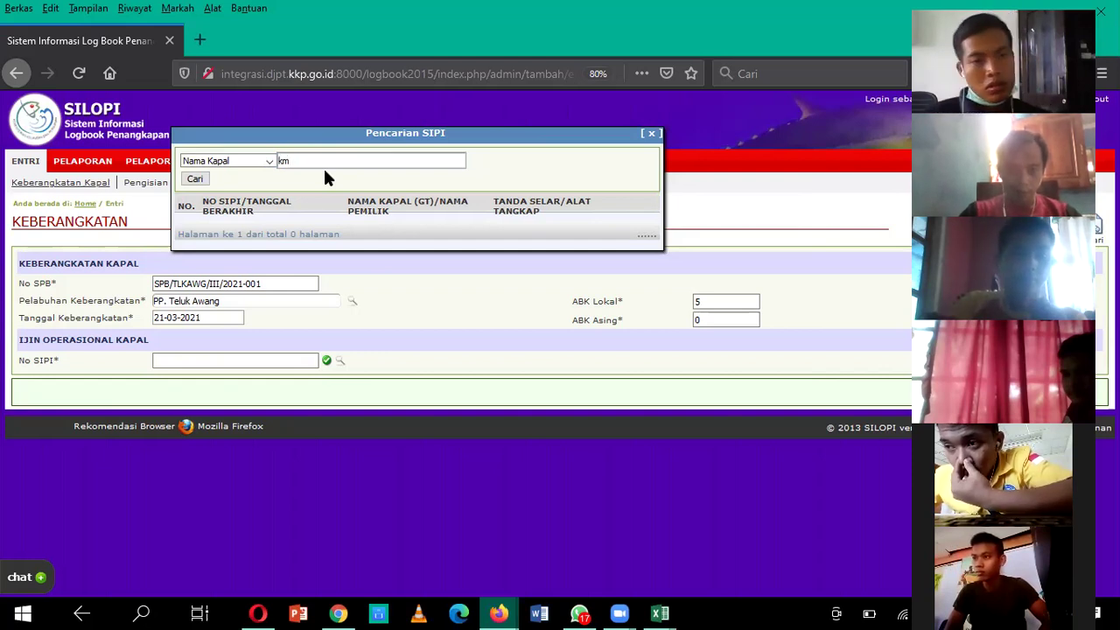
pyautogui.press('BackSpace')
pyautogui.press('BackSpace')
pyautogui.write('K')
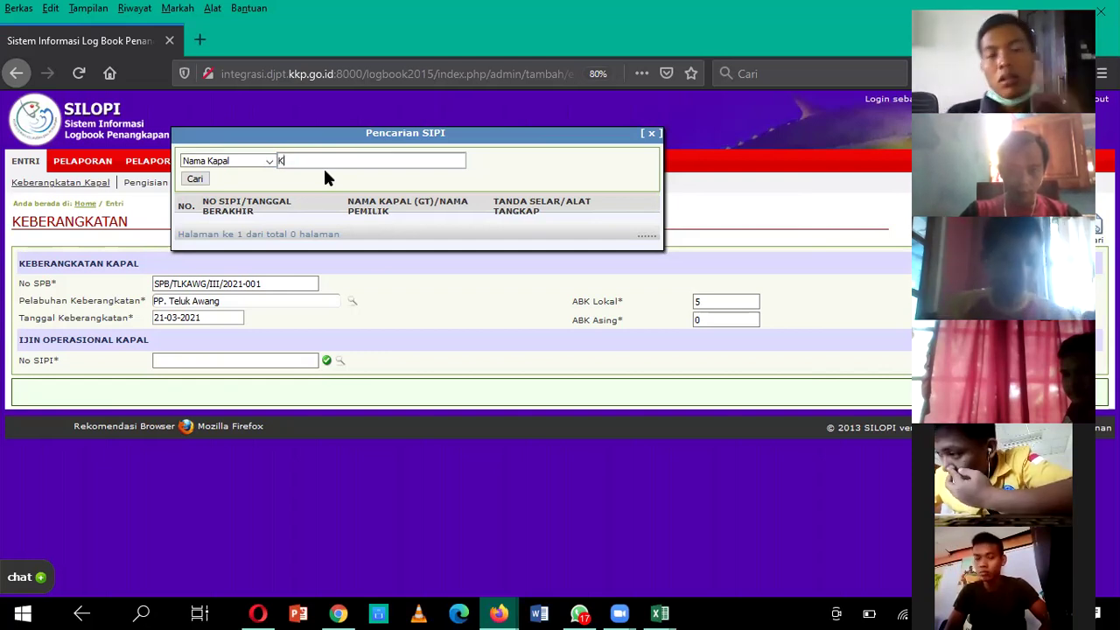
pyautogui.write('MN')
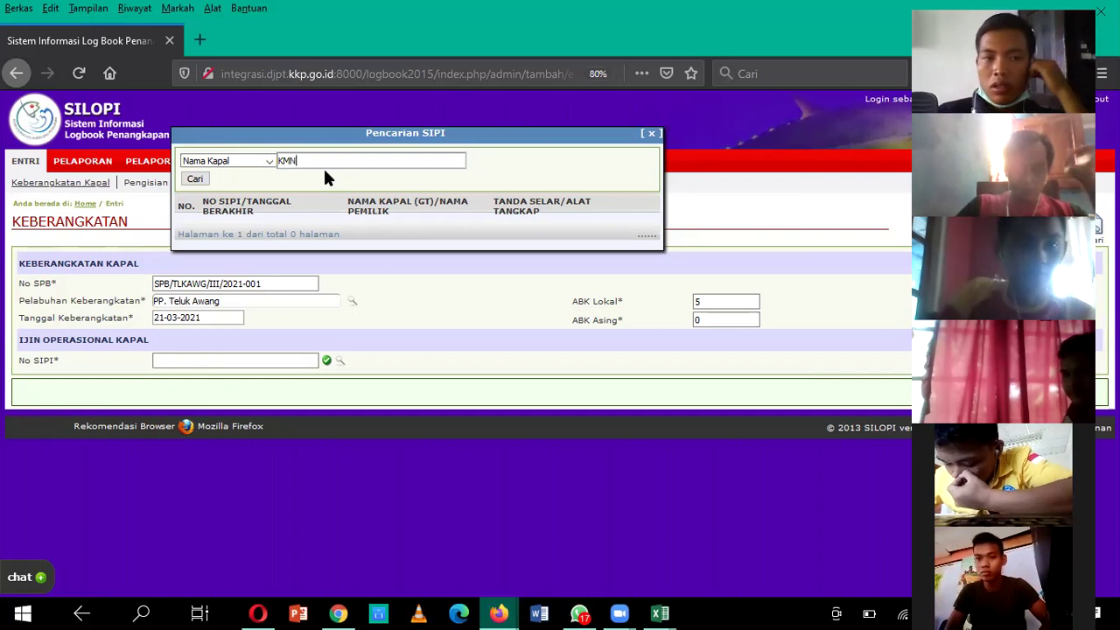
pyautogui.click(200, 181)
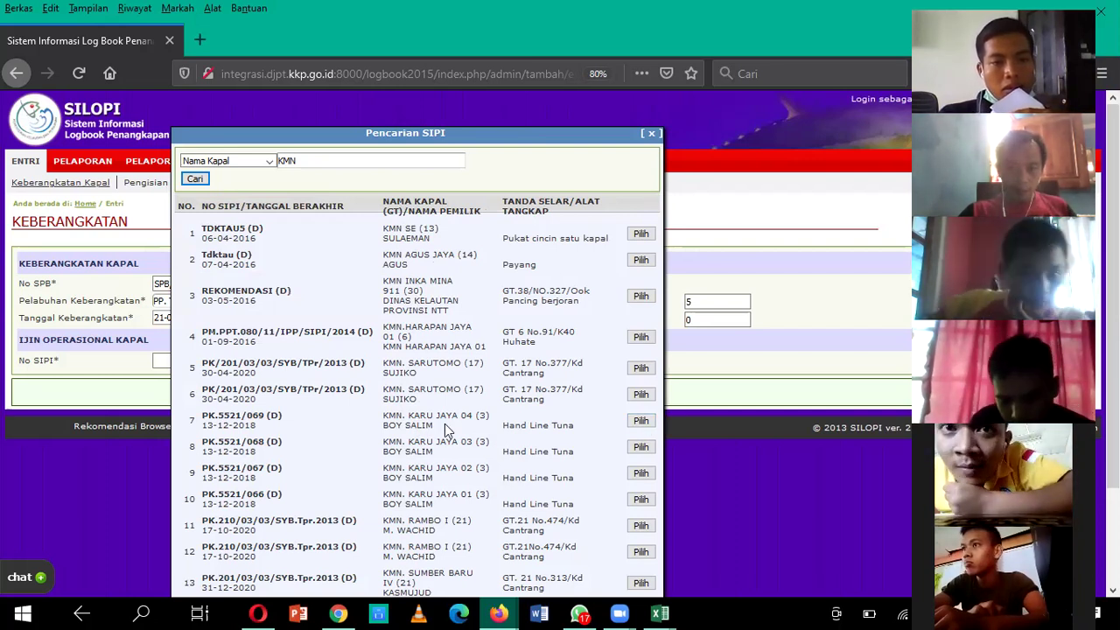
pyautogui.scroll(-3, 445, 424)
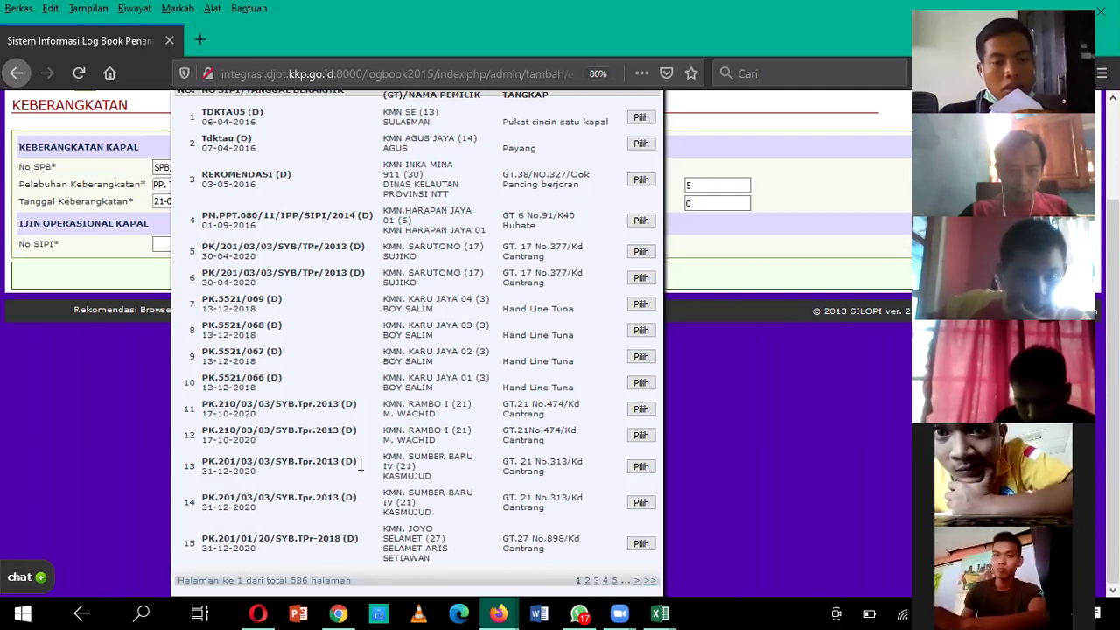
pyautogui.scroll(2, 362, 464)
pyautogui.scroll(1, 361, 461)
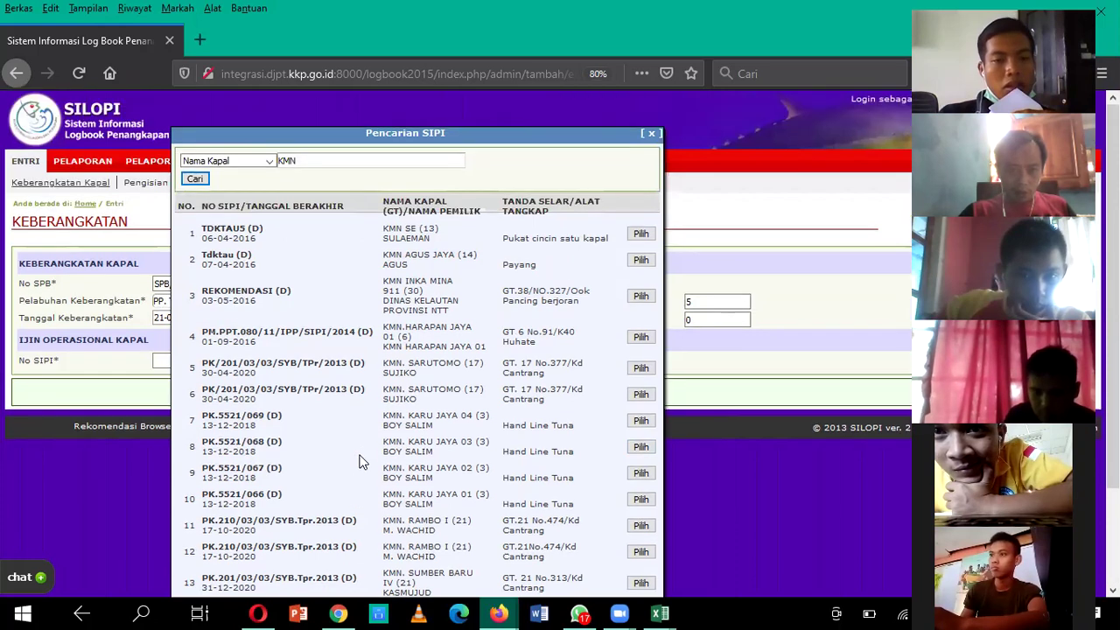
# - Extend the vessel name search term to 'KMN. p'
pyautogui.click(311, 160)
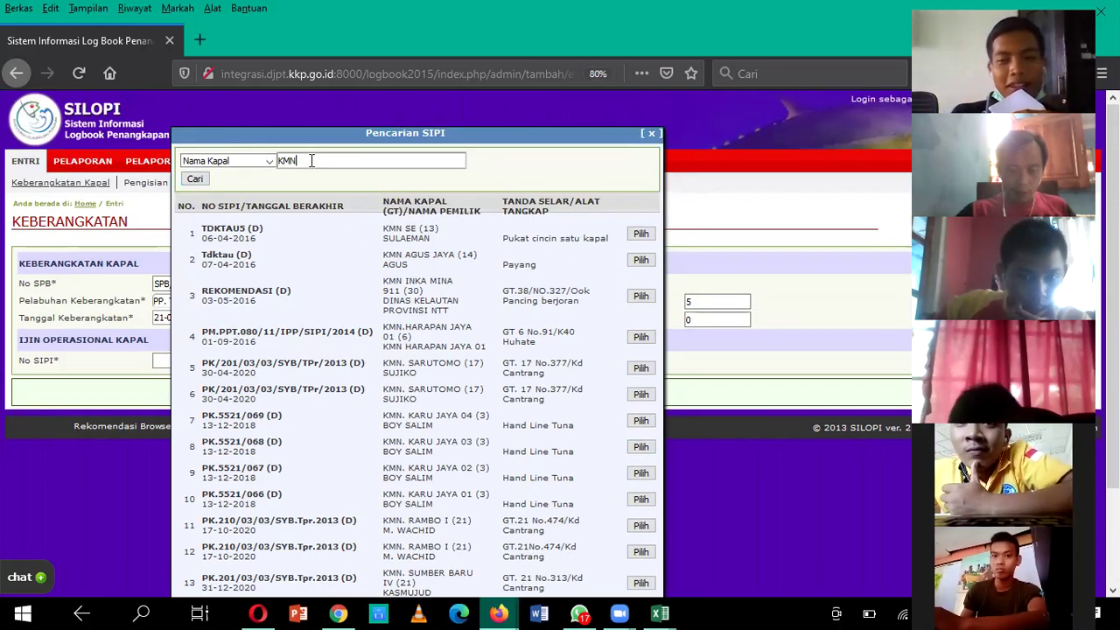
pyautogui.write('. ')
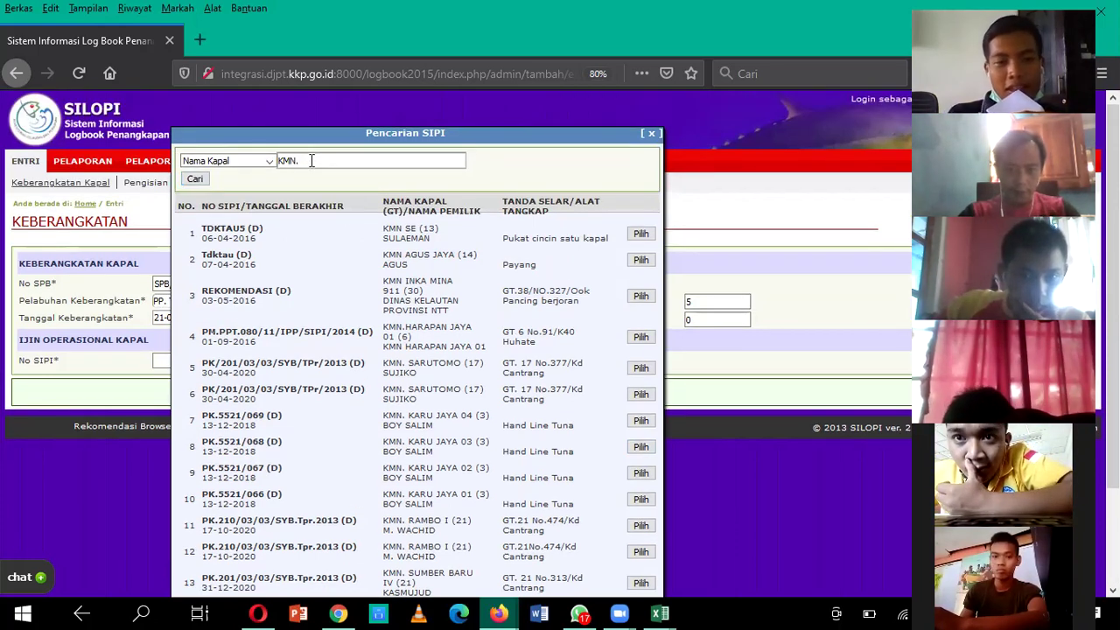
pyautogui.write('pe')
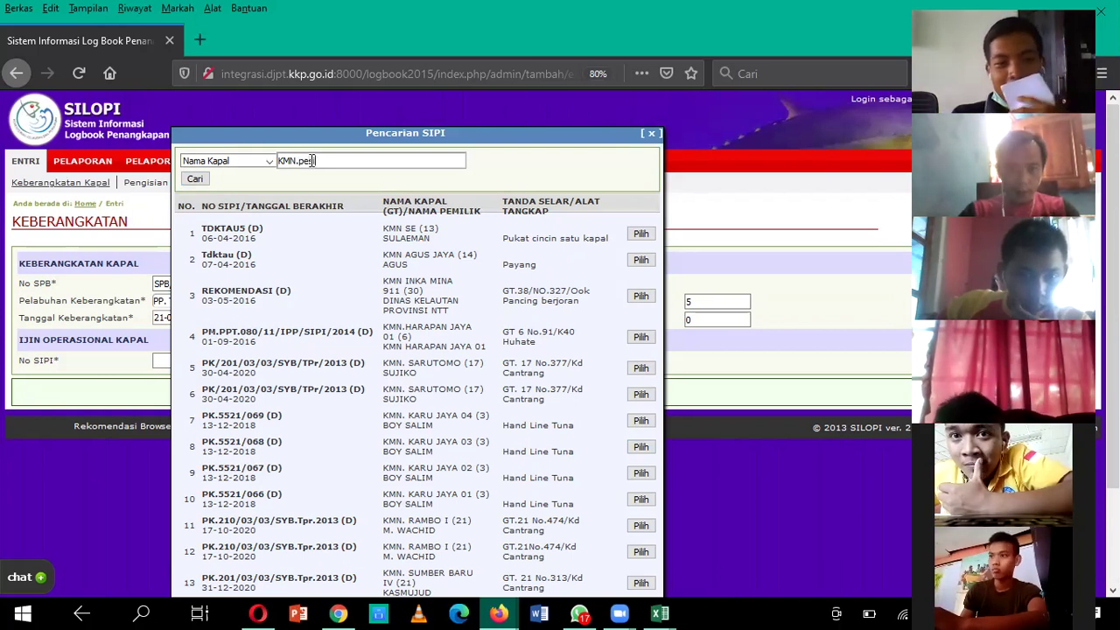
pyautogui.write('si')
pyautogui.doubleClick(311, 160)
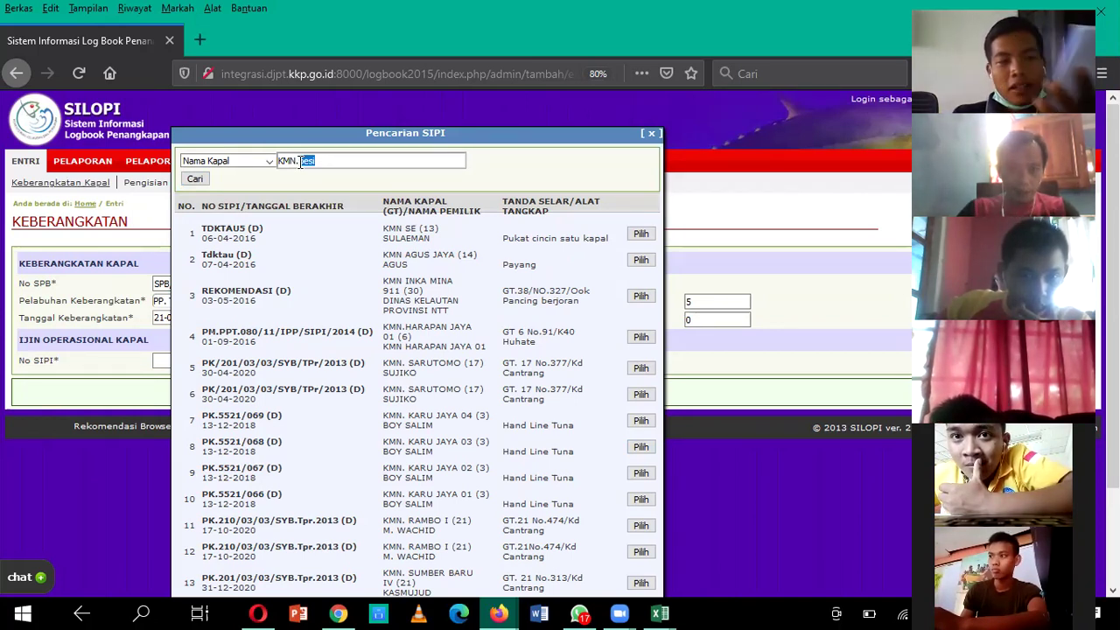
pyautogui.write('p')
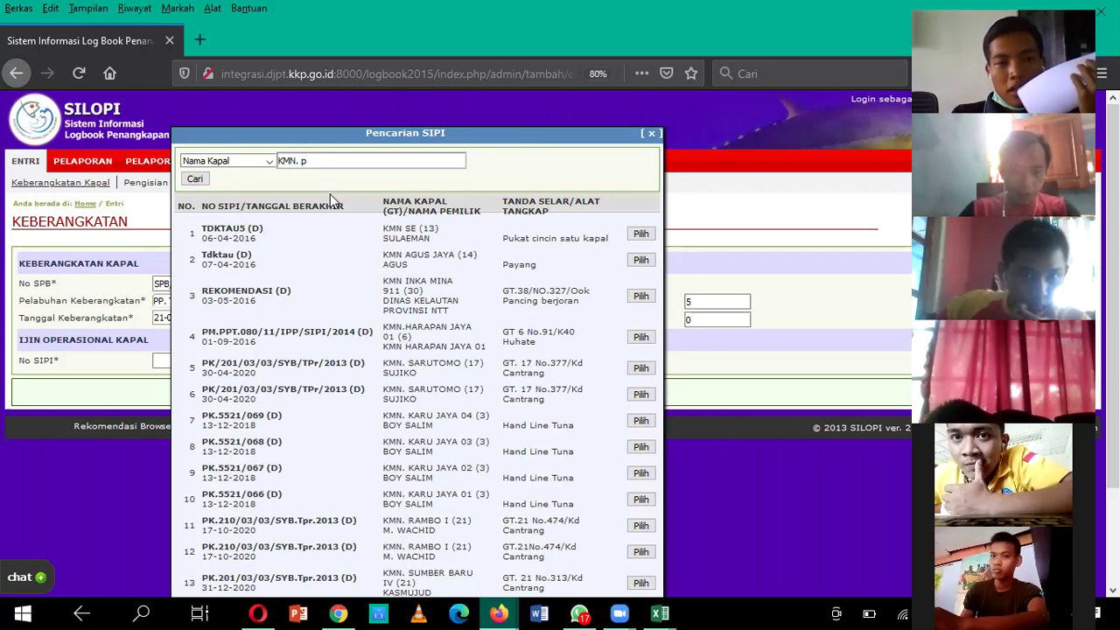
pyautogui.moveTo(507, 611)
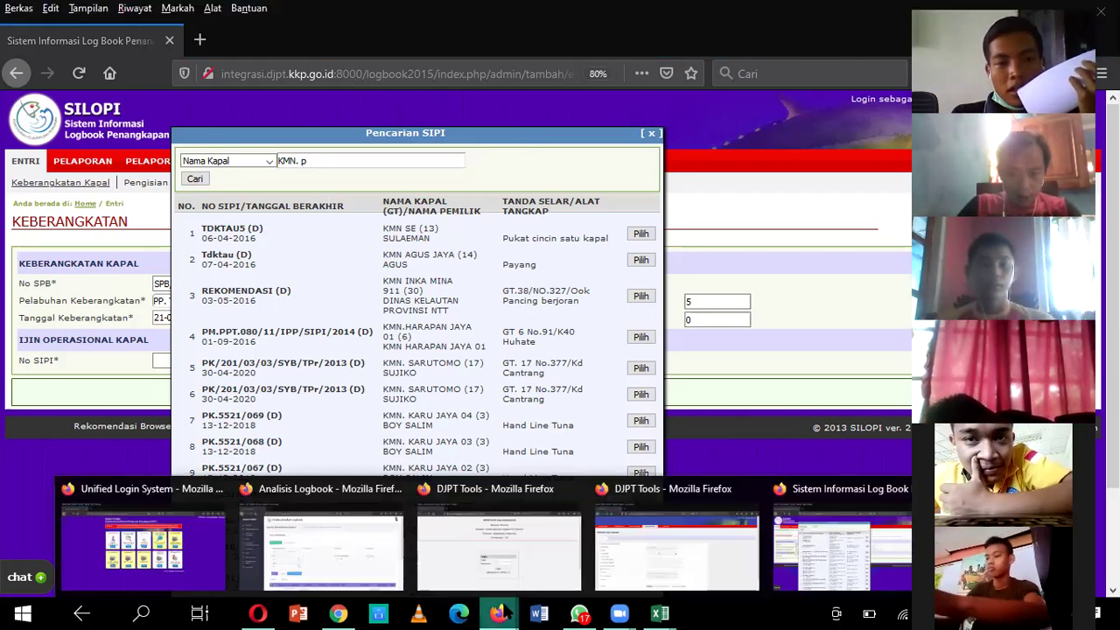
pyautogui.click(666, 562)
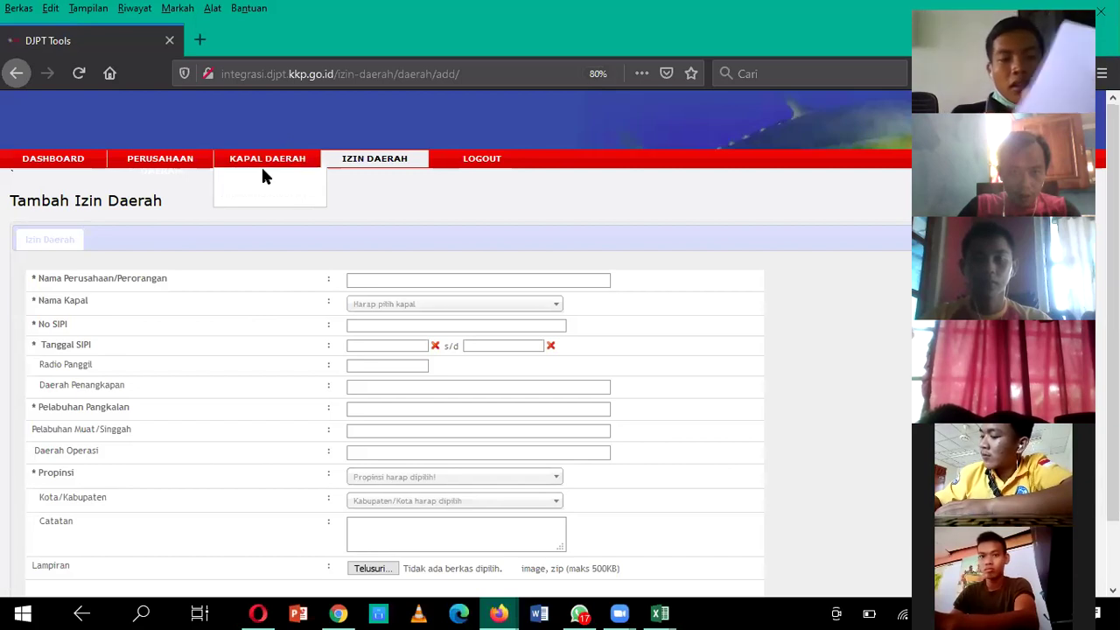
pyautogui.click(270, 180)
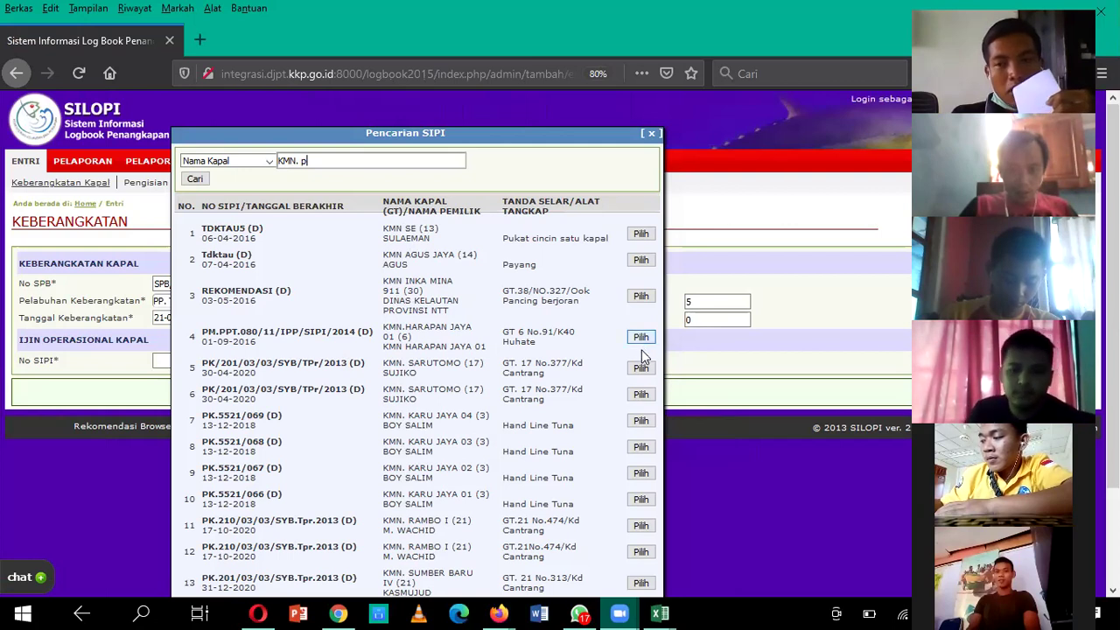
# - Switch the SIPI search criterion to Nama Alat Tangkap and search for 'tonda'
pyautogui.scroll(-2, 618, 428)
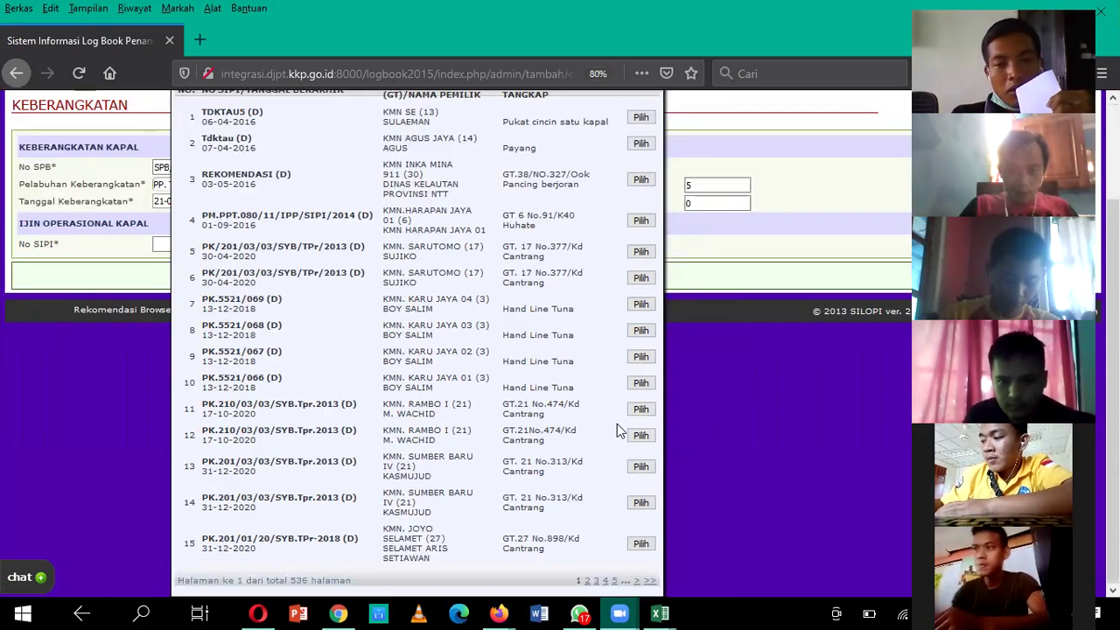
pyautogui.scroll(2, 278, 171)
pyautogui.click(271, 163)
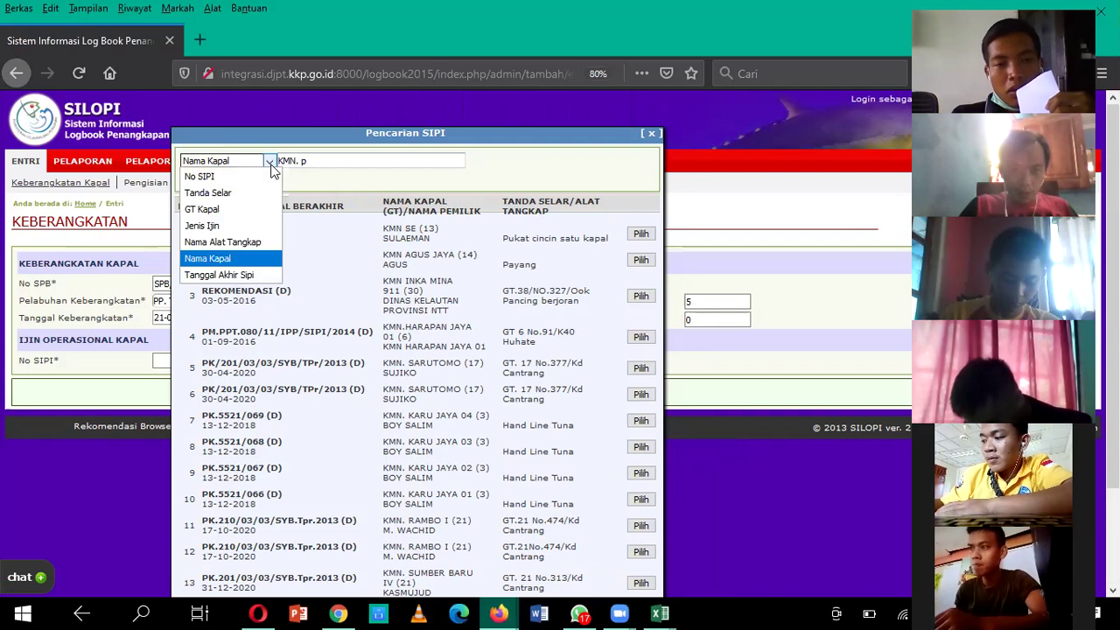
pyautogui.click(231, 246)
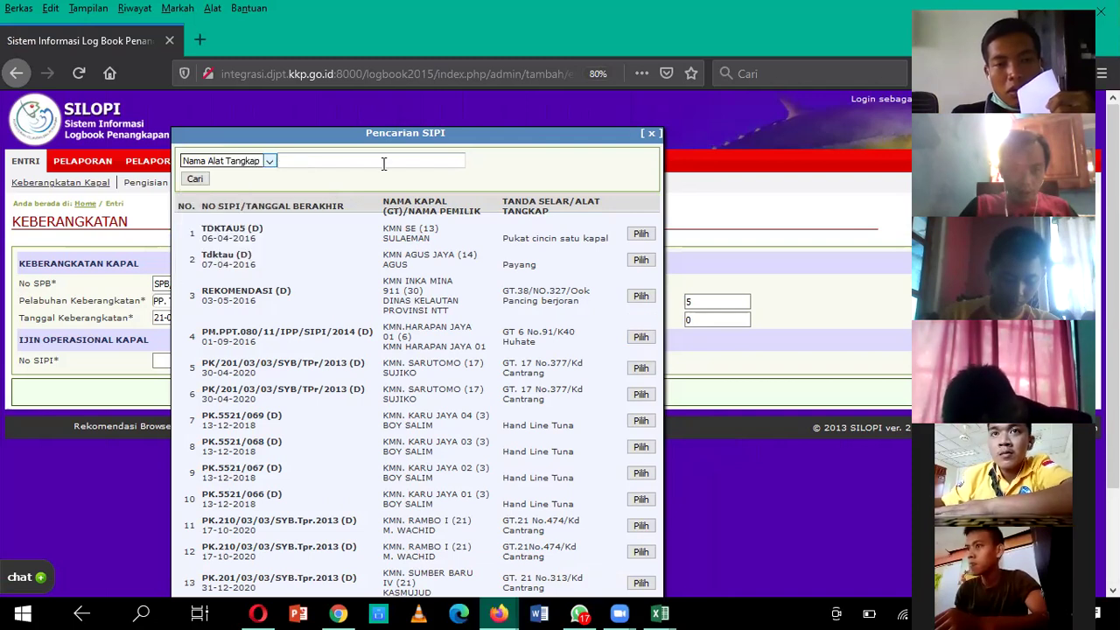
pyautogui.click(357, 160)
pyautogui.write('tonda')
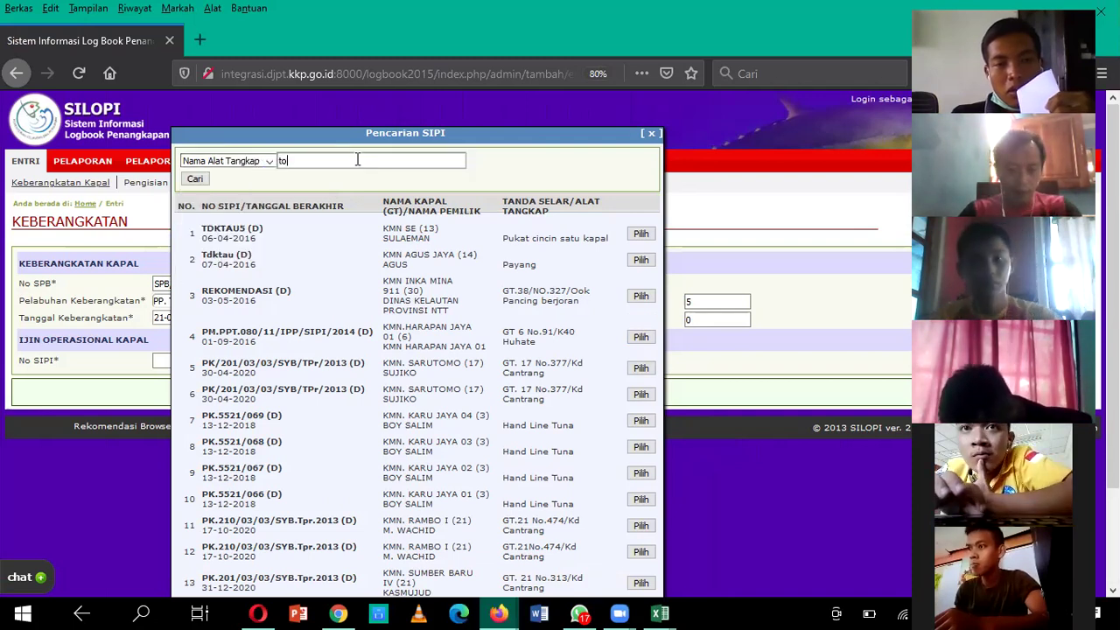
pyautogui.click(186, 179)
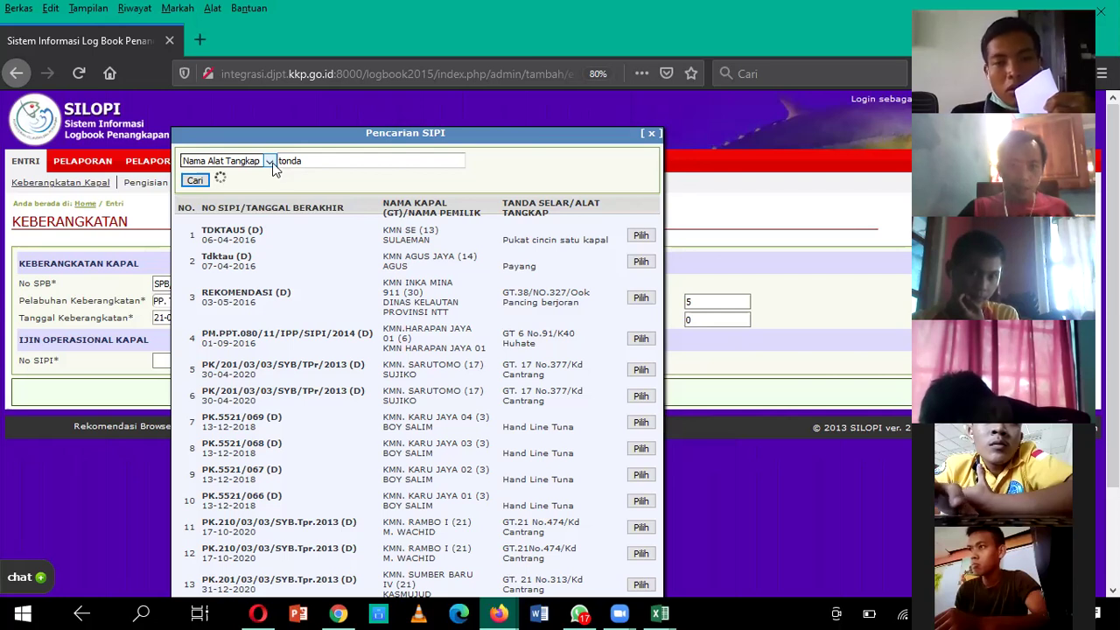
pyautogui.click(271, 166)
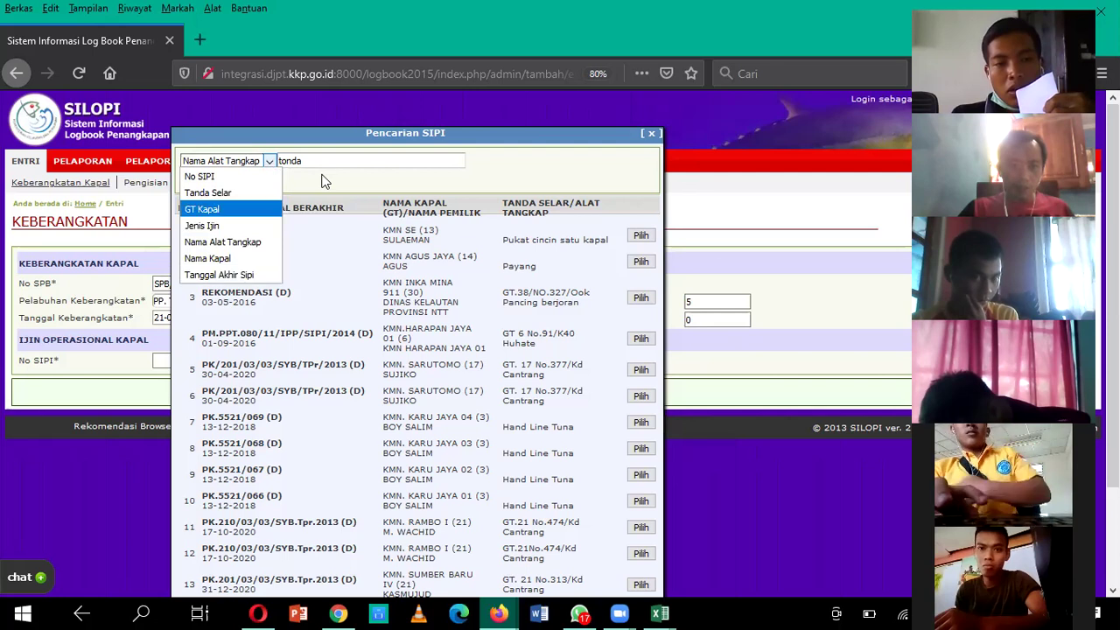
pyautogui.press('Escape')
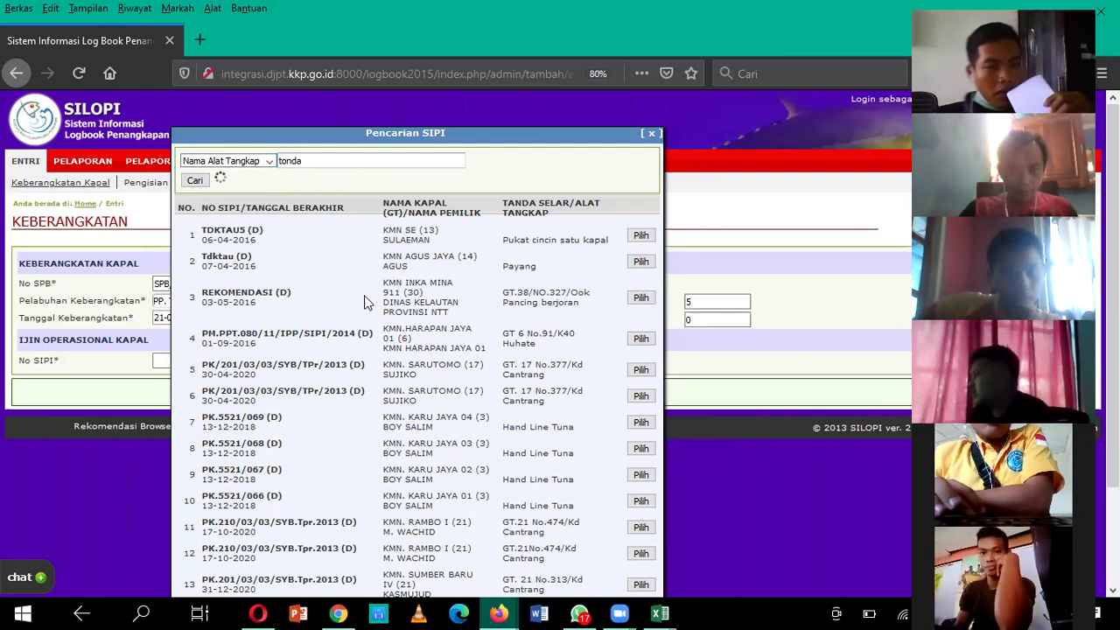
# - Choose the REKOMENDASI record in row 3 of the tonda results as the No SIPI
pyautogui.scroll(-3, 364, 302)
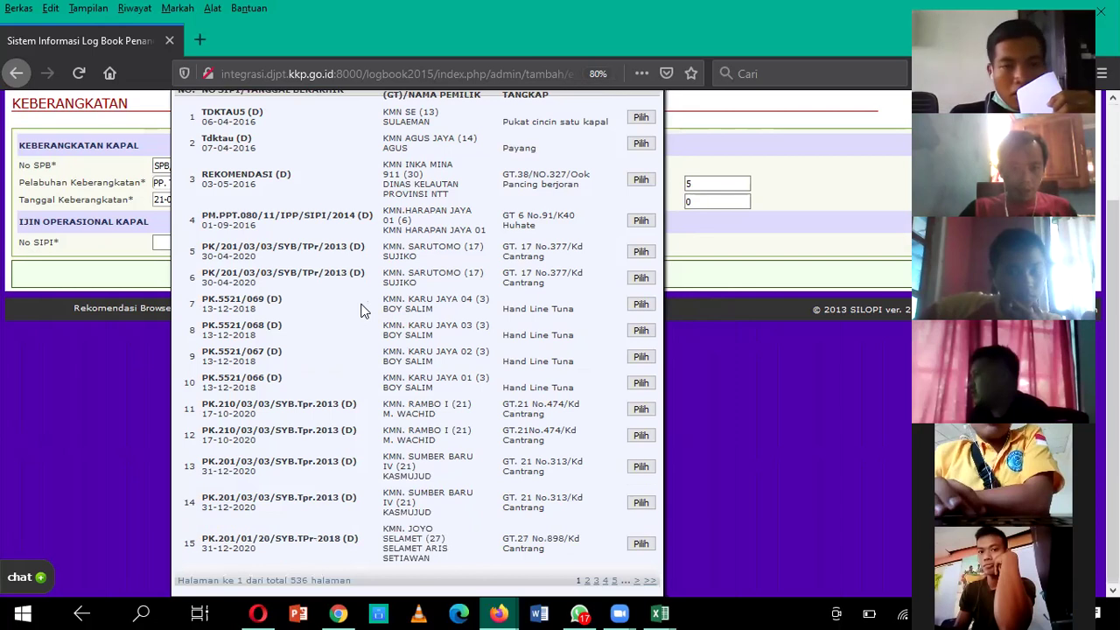
pyautogui.scroll(3, 364, 309)
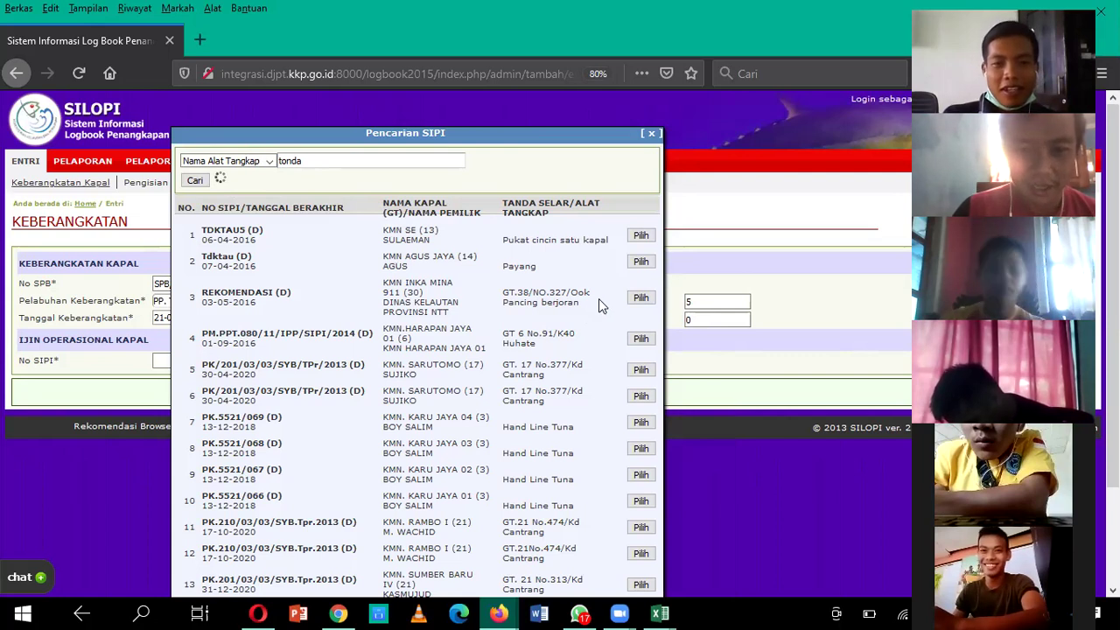
pyautogui.click(641, 299)
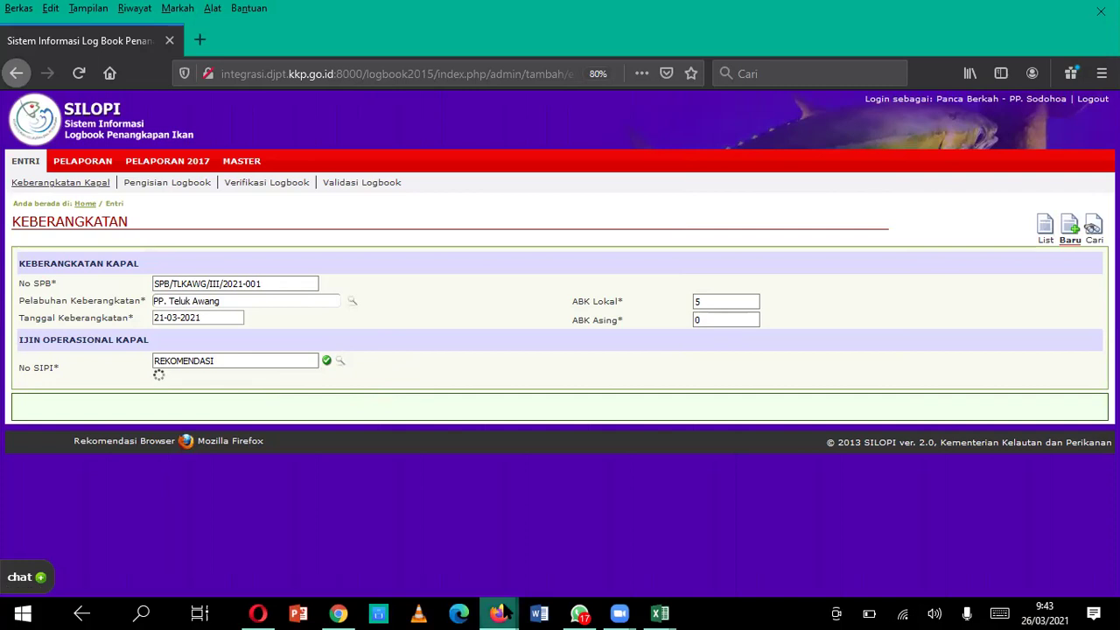
# - Close the DJPT Tools window, return to SILOPI and log out via Logout
pyautogui.moveTo(498, 613)
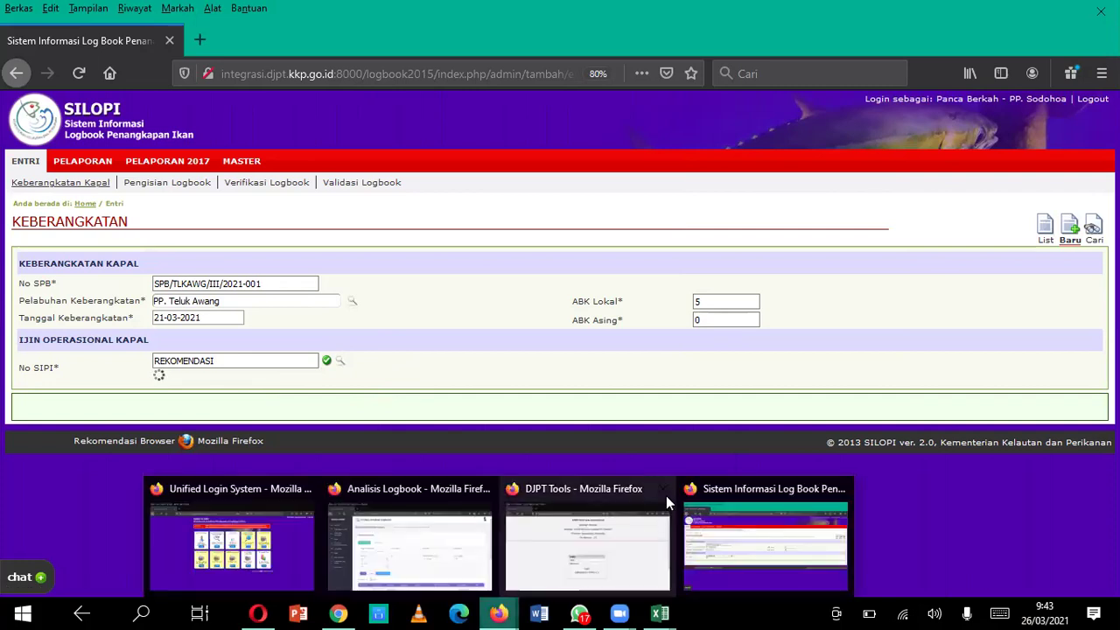
pyautogui.click(660, 491)
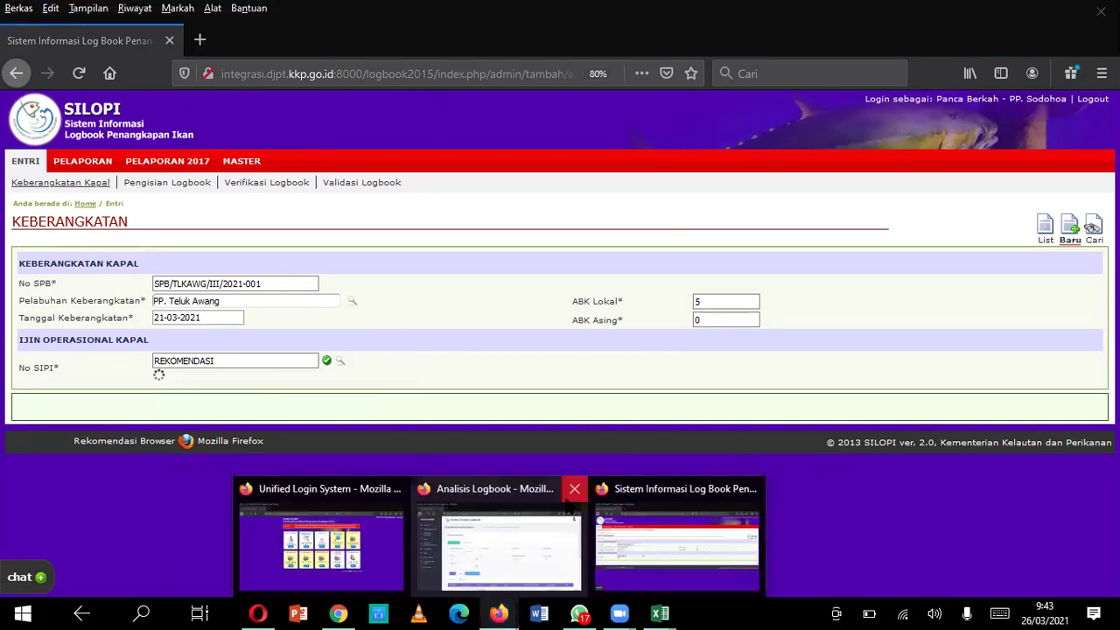
pyautogui.click(656, 550)
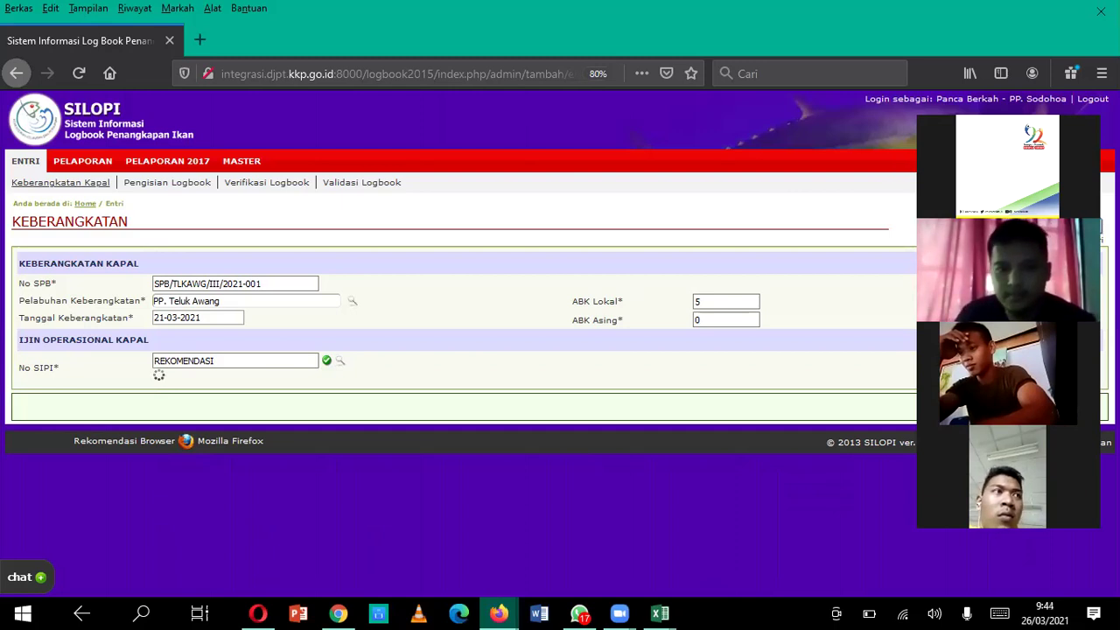
pyautogui.click(1093, 100)
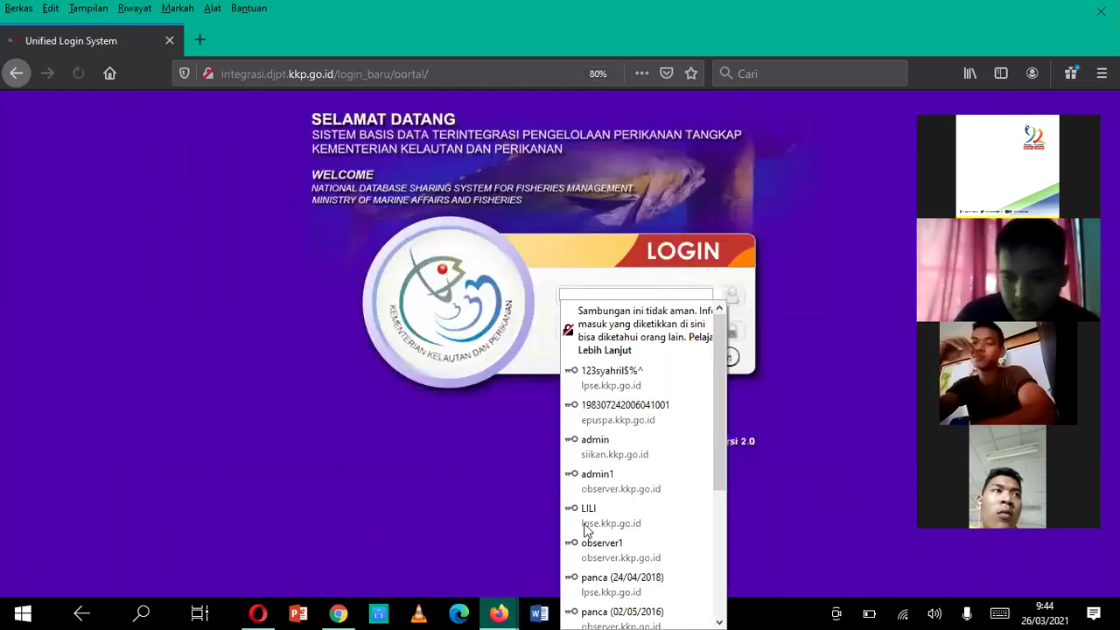
# - Log in with the saved username and the account password
pyautogui.click(499, 612)
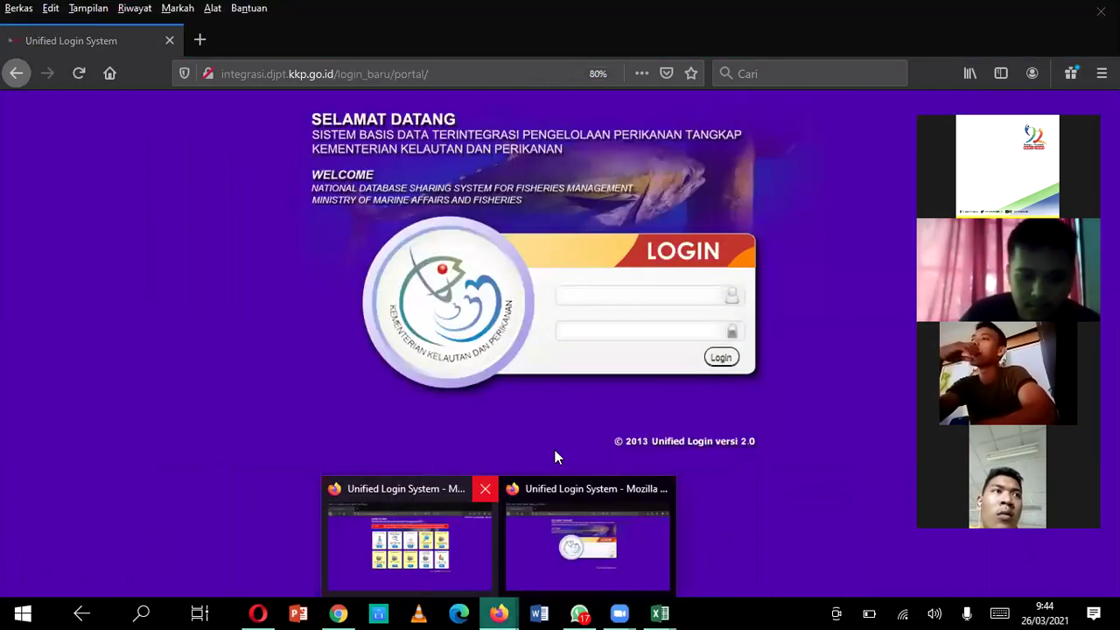
pyautogui.click(634, 315)
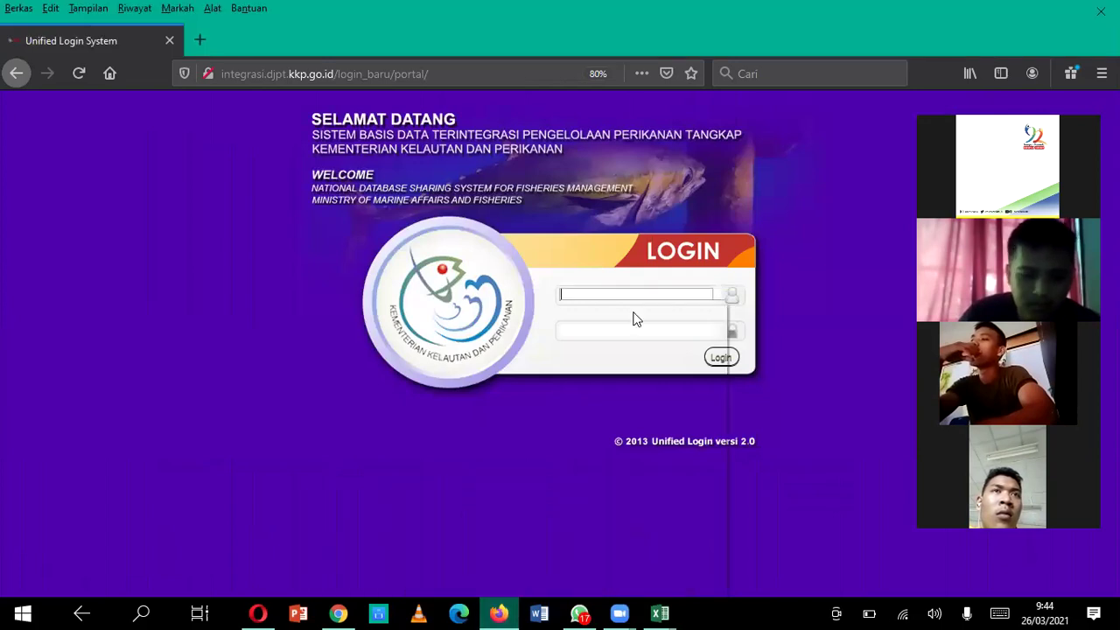
pyautogui.write('panca')
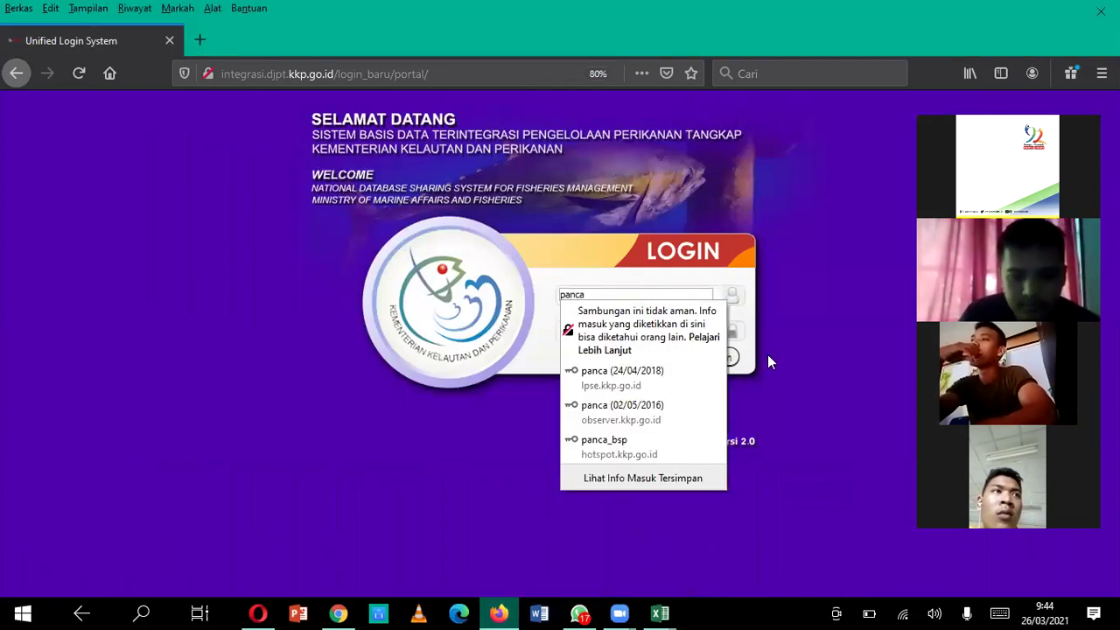
pyautogui.click(605, 334)
pyautogui.click(604, 332)
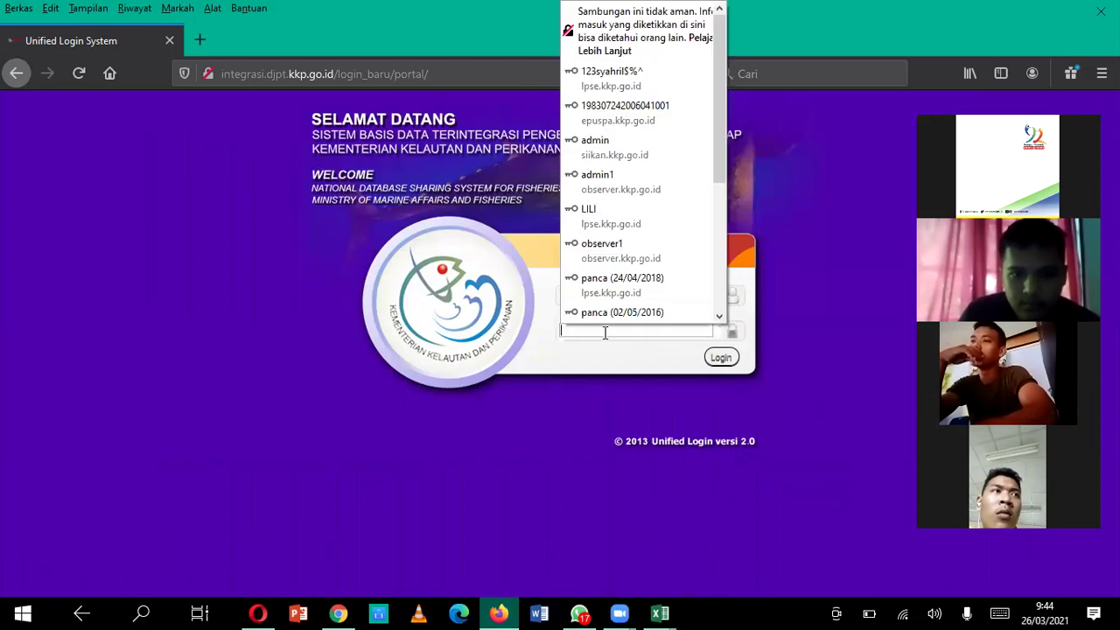
pyautogui.write('•••')
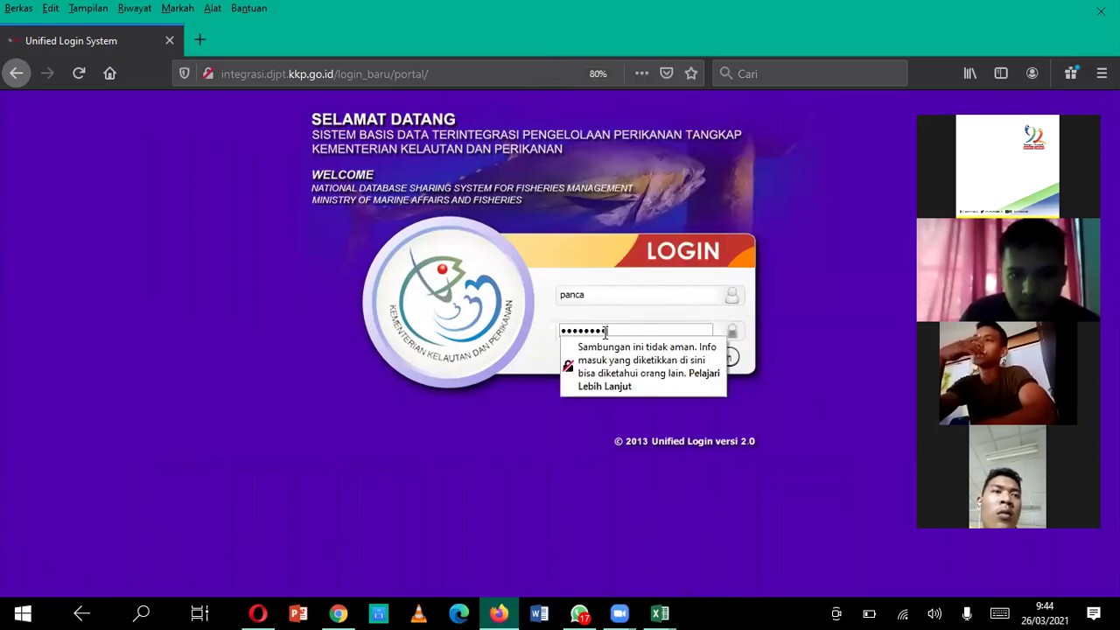
pyautogui.click(739, 359)
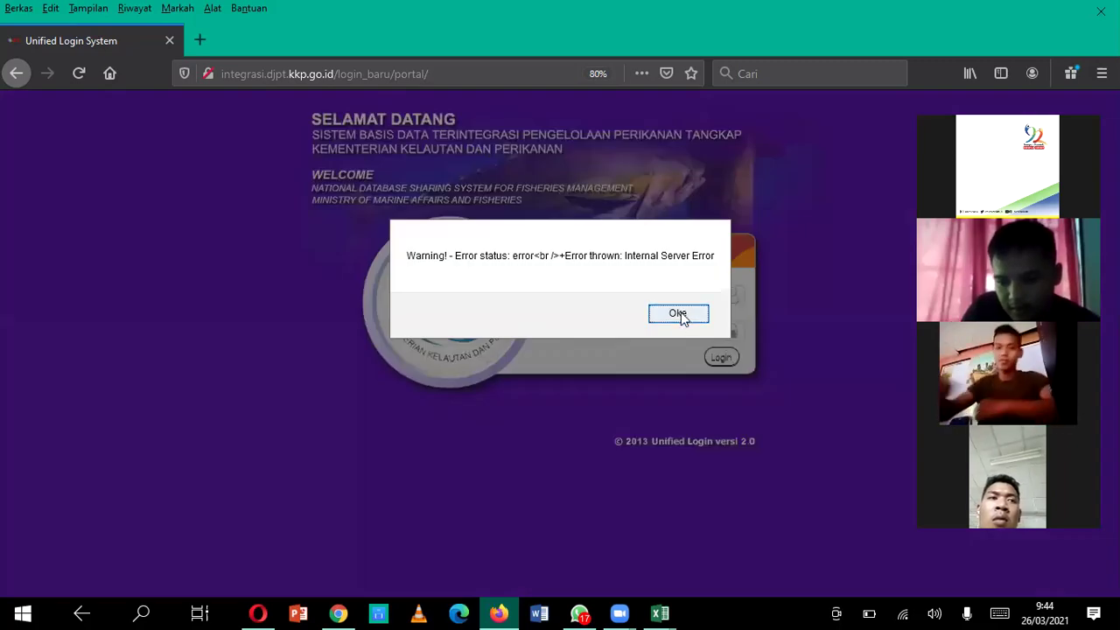
# - Dismiss the internal server error and log in again with the username and password
pyautogui.click(679, 314)
pyautogui.click(648, 297)
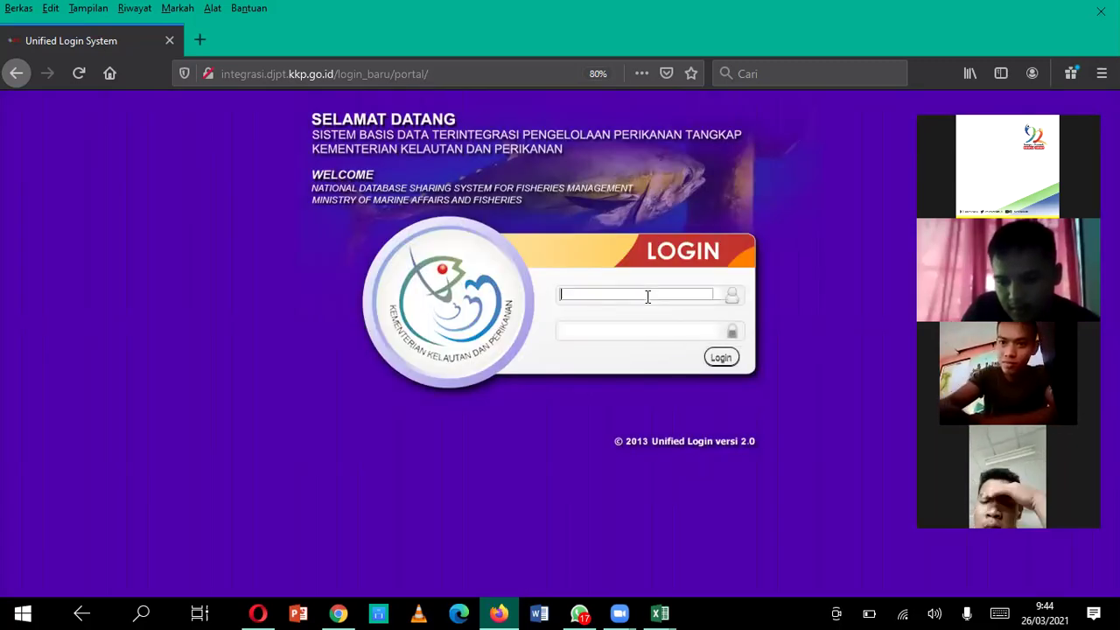
pyautogui.write('panca')
pyautogui.click(612, 331)
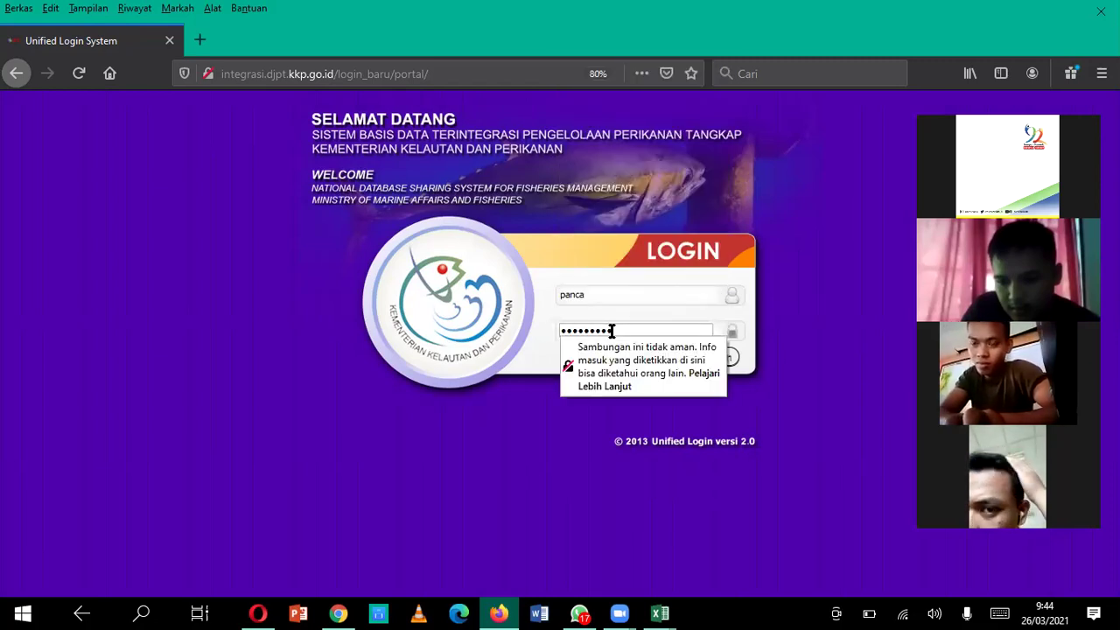
pyautogui.click(719, 359)
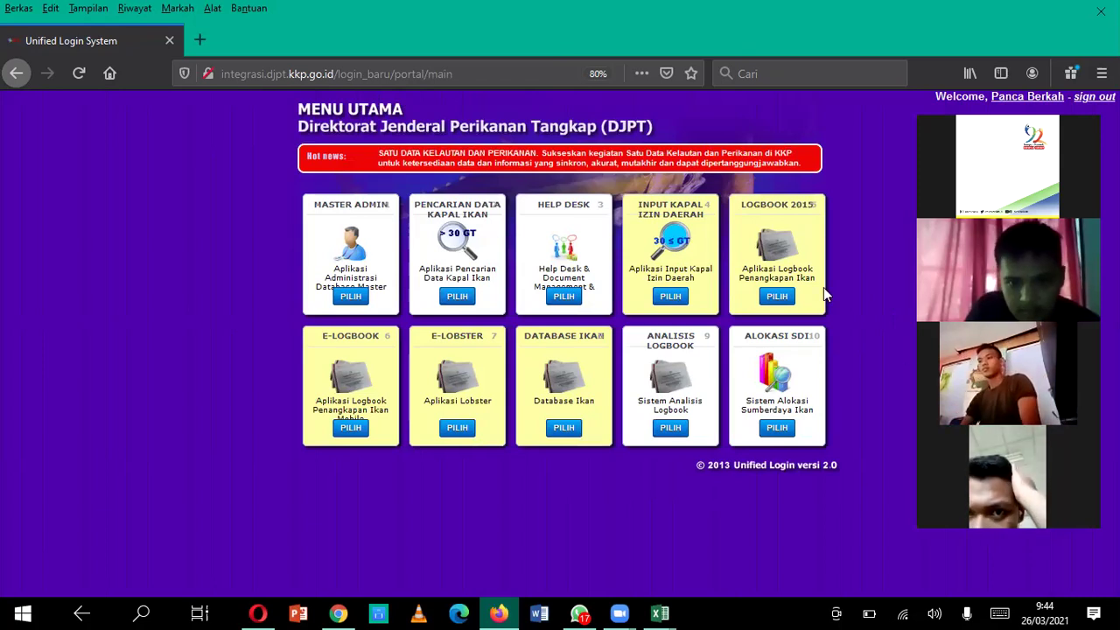
# - Enter the LOGBOOK 2015 application with PP. Bengkalis selected as the port
pyautogui.click(777, 297)
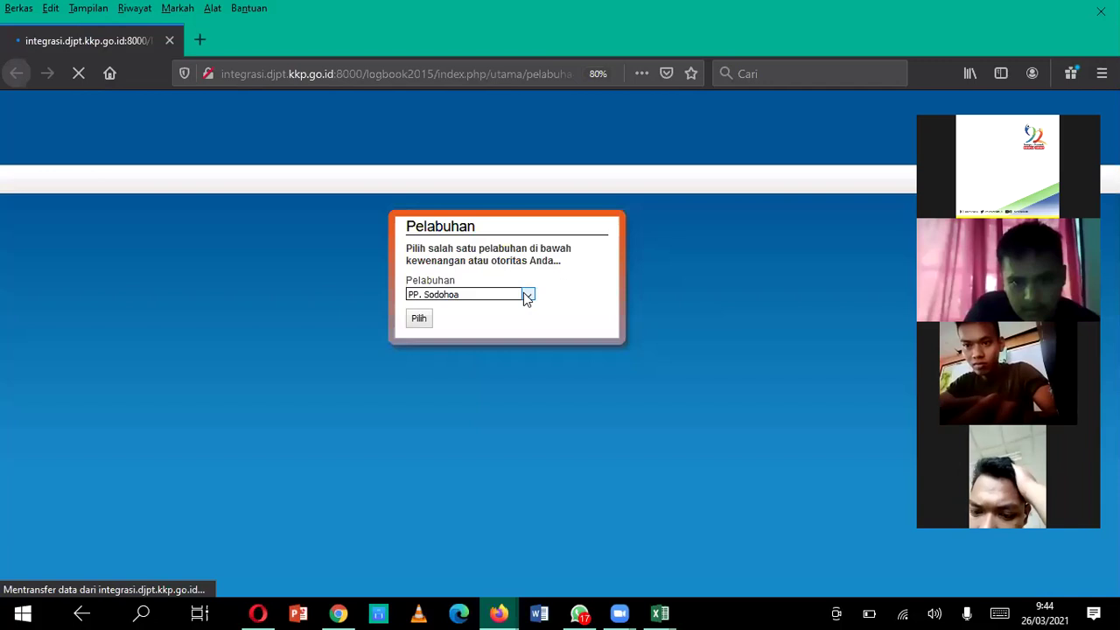
pyautogui.click(527, 296)
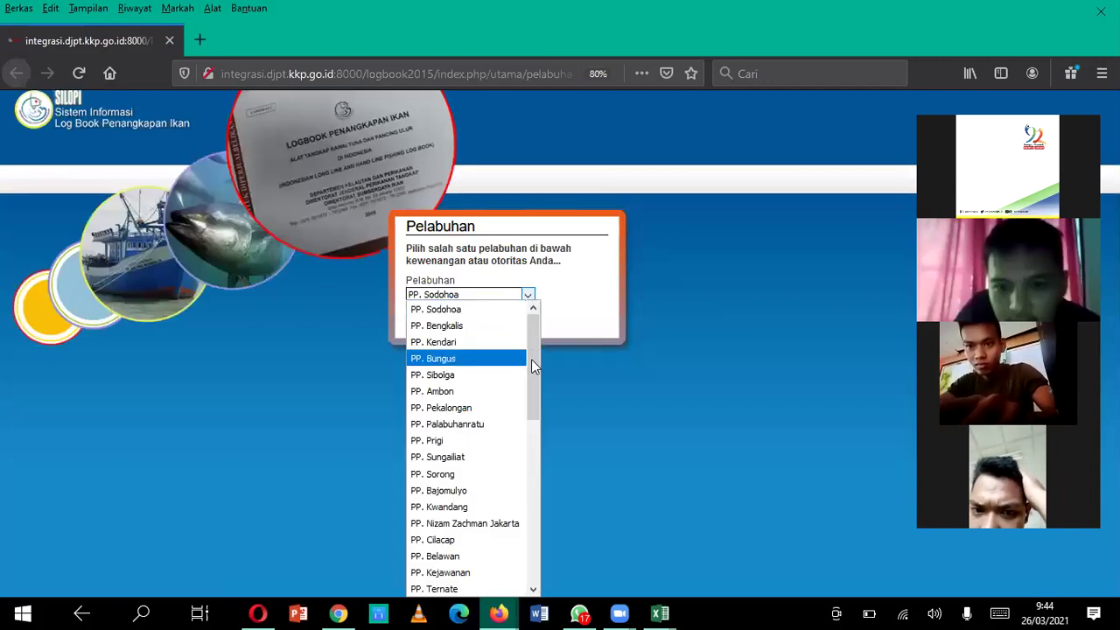
pyautogui.scroll(-1, 533, 393)
pyautogui.moveTo(533, 531); pyautogui.dragTo(530, 500)
pyautogui.scroll(1, 530, 501)
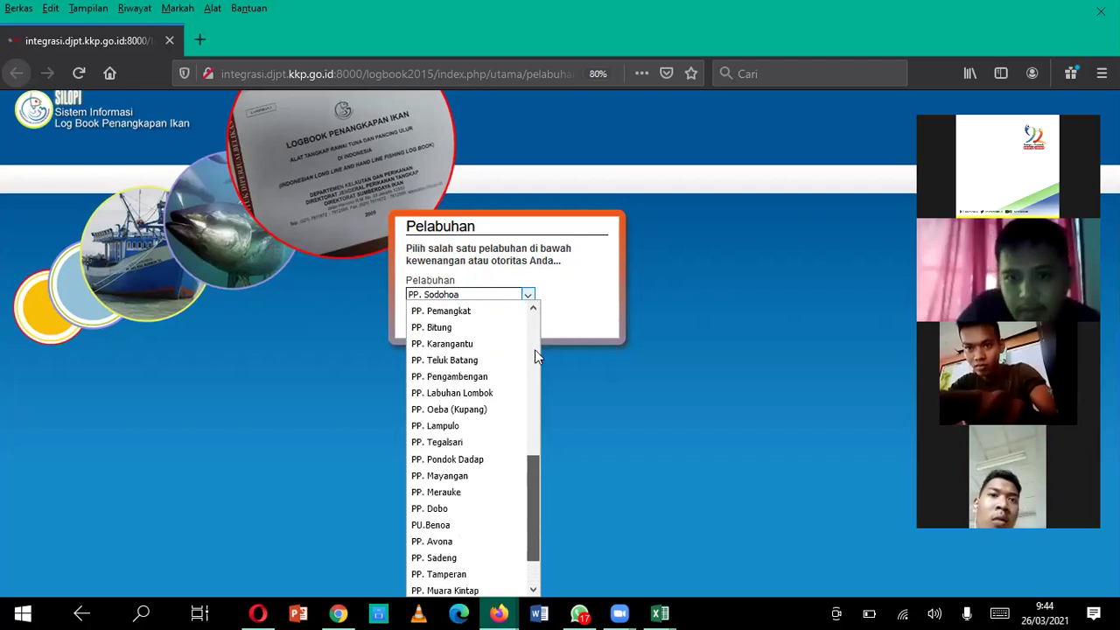
pyautogui.scroll(15, 496, 324)
pyautogui.click(405, 328)
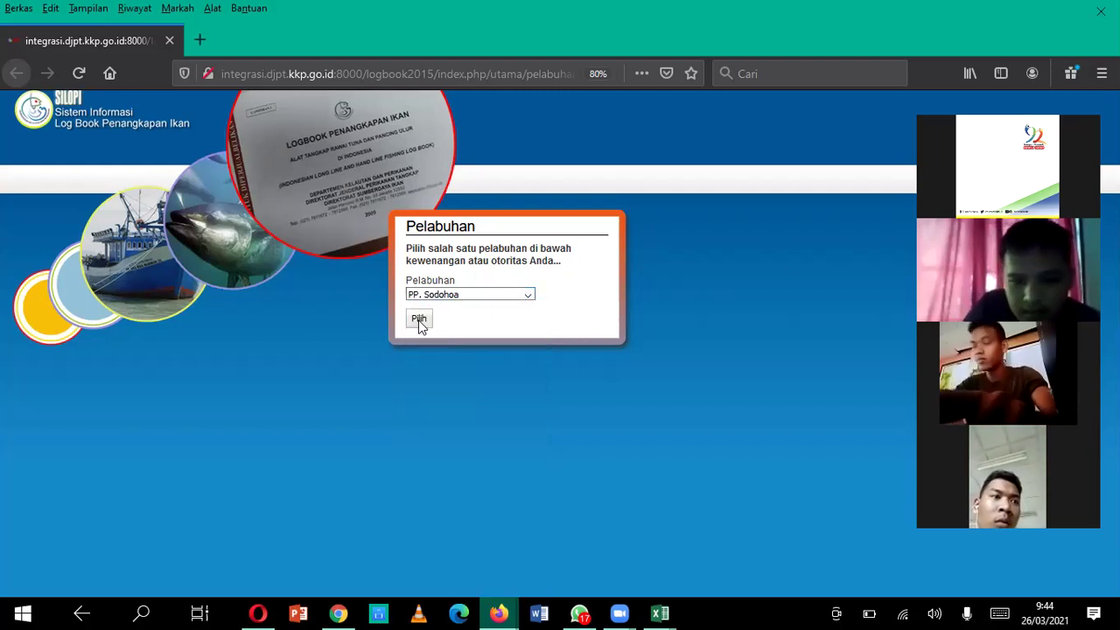
pyautogui.click(530, 296)
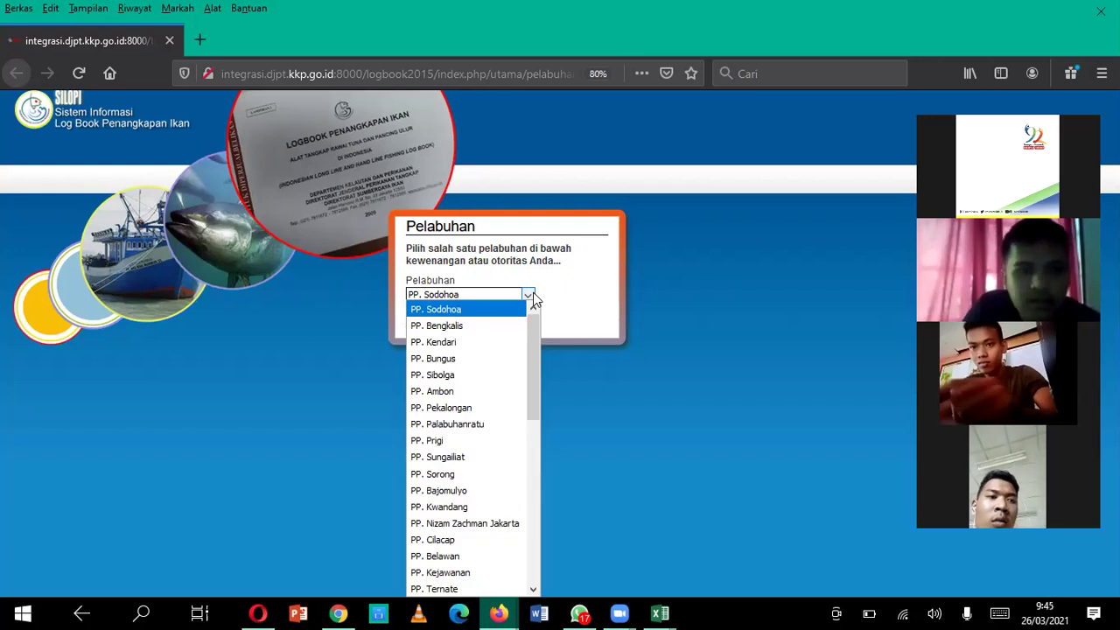
pyautogui.click(511, 333)
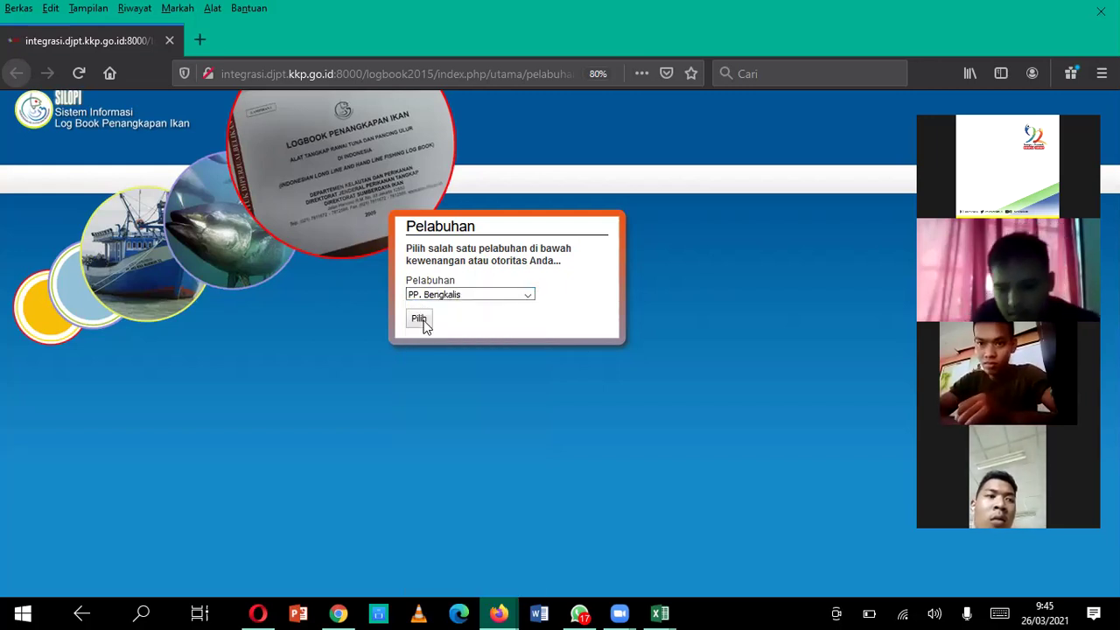
pyautogui.click(424, 323)
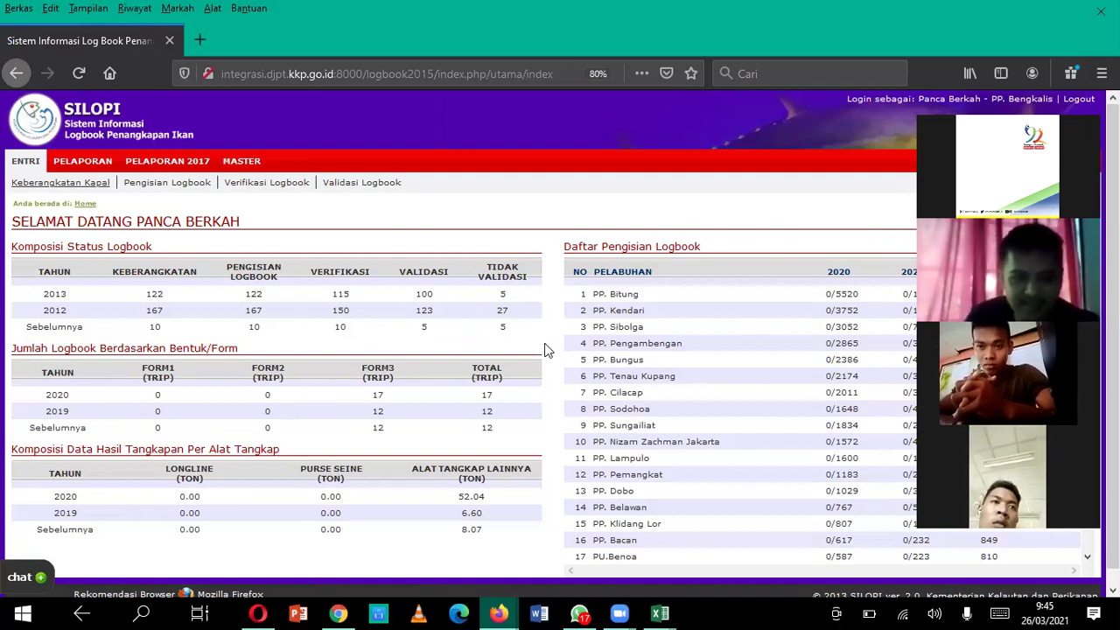
# - Open Keberangkatan Kapal, scroll through the departure records and refresh the list
pyautogui.click(67, 185)
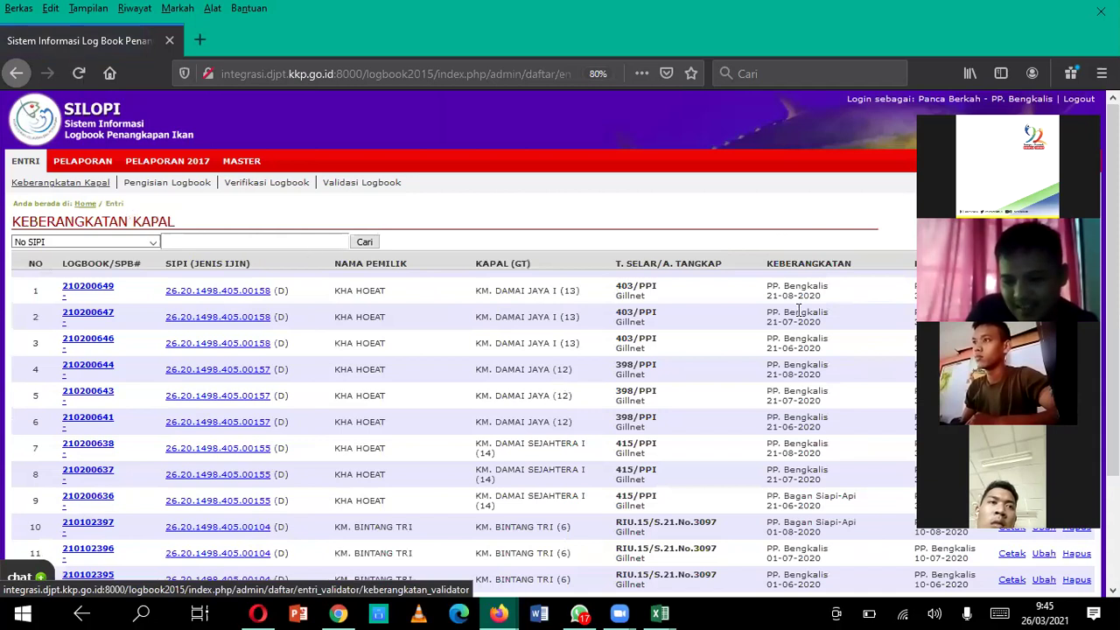
pyautogui.scroll(-1, 752, 368)
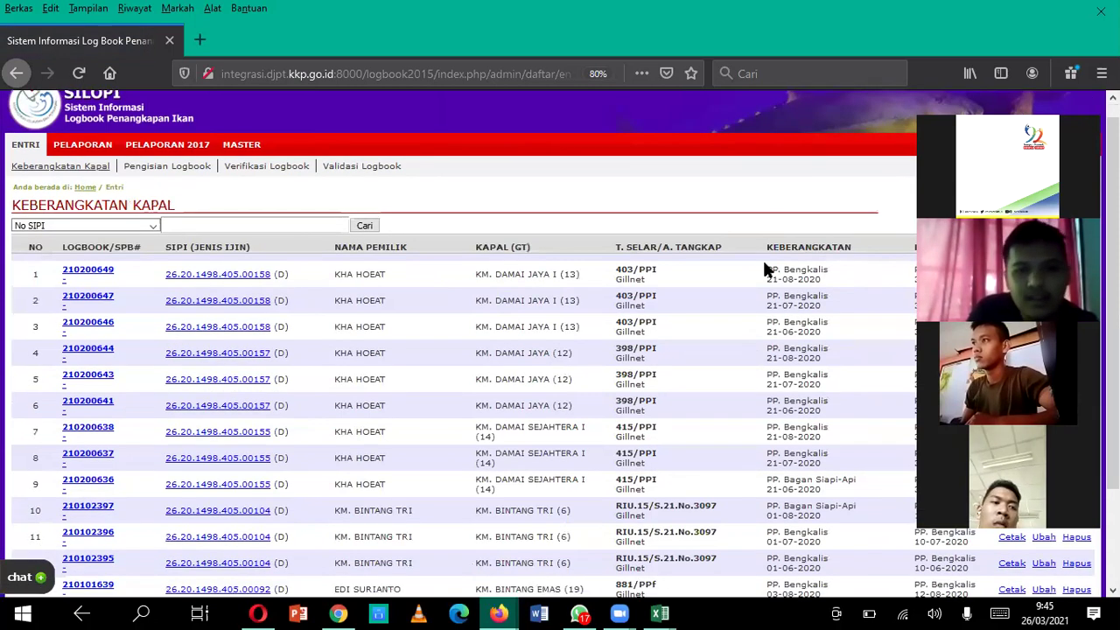
pyautogui.scroll(-3, 788, 235)
pyautogui.scroll(-1, 350, 245)
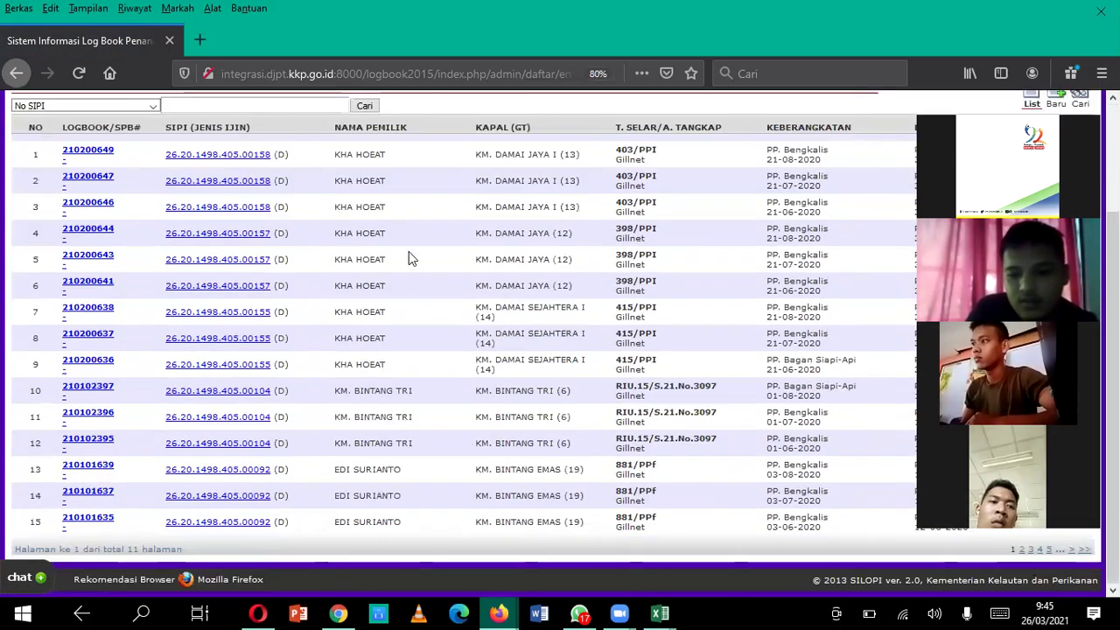
pyautogui.scroll(2, 758, 341)
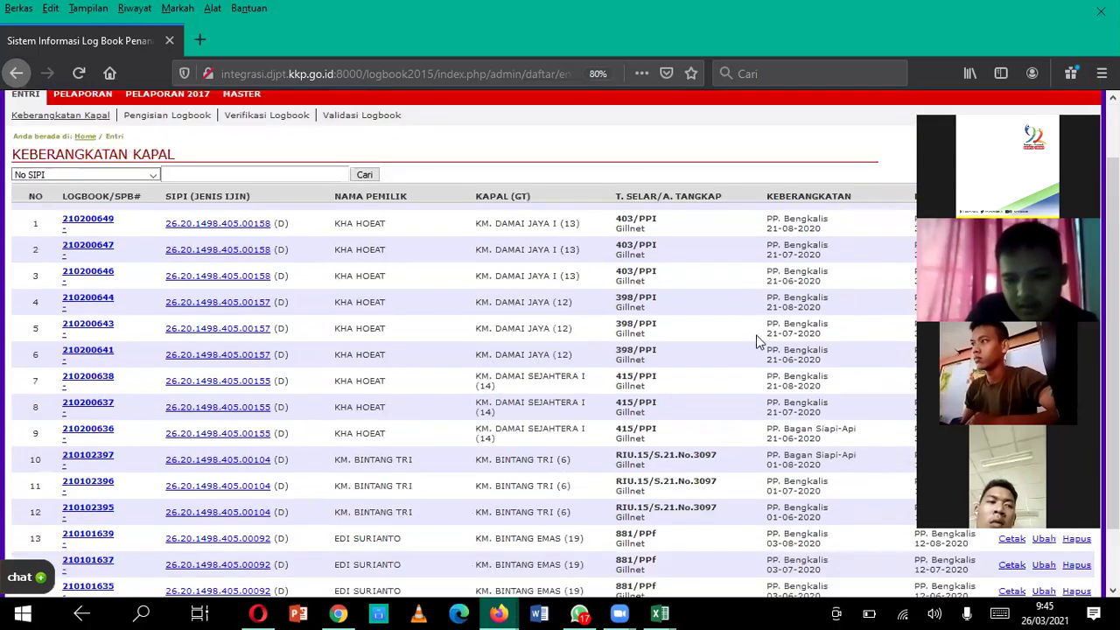
pyautogui.scroll(2, 756, 331)
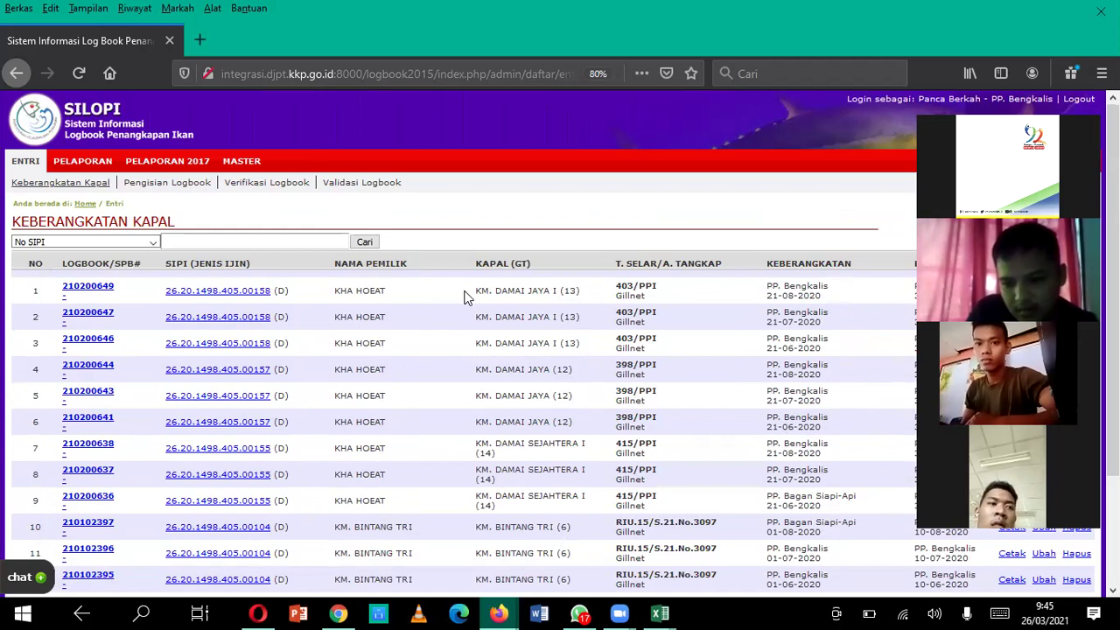
pyautogui.scroll(-4, 464, 298)
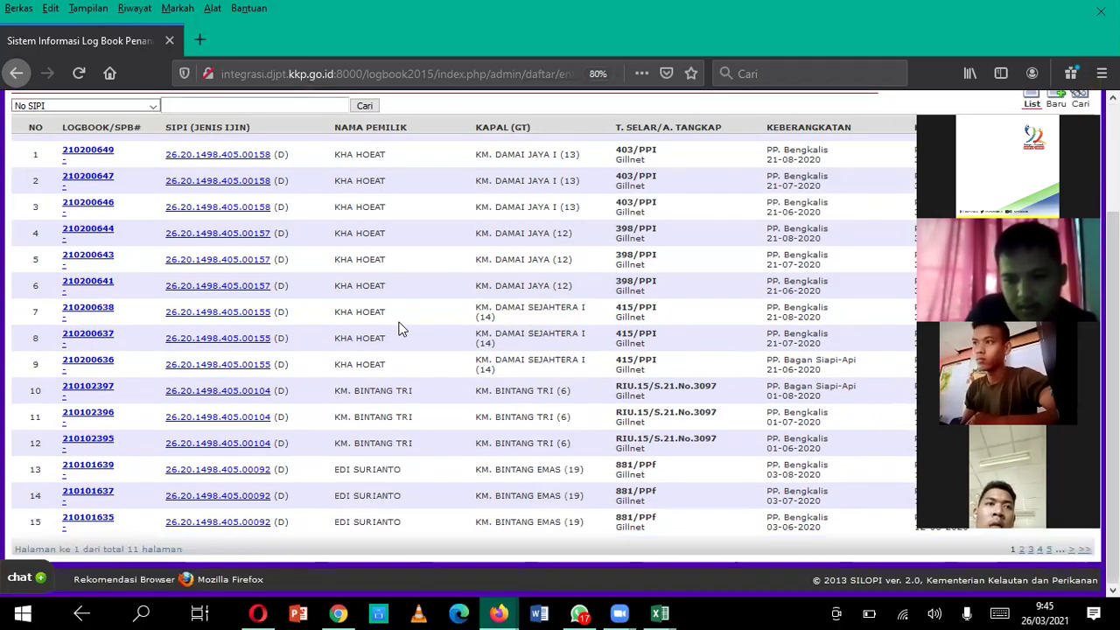
pyautogui.scroll(2, 299, 433)
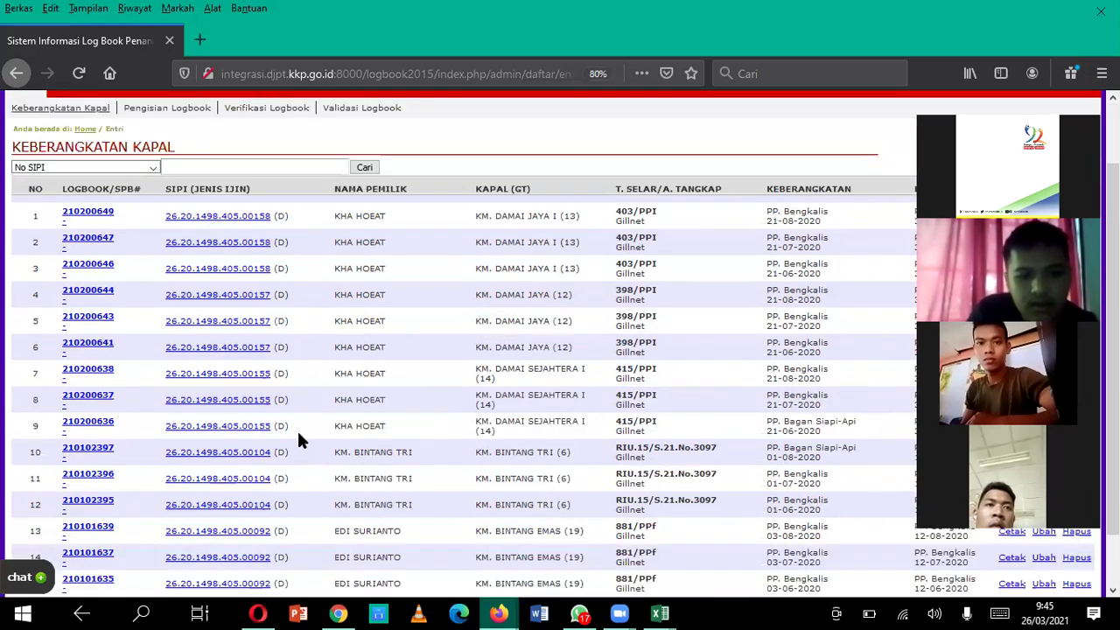
pyautogui.scroll(-2, 412, 362)
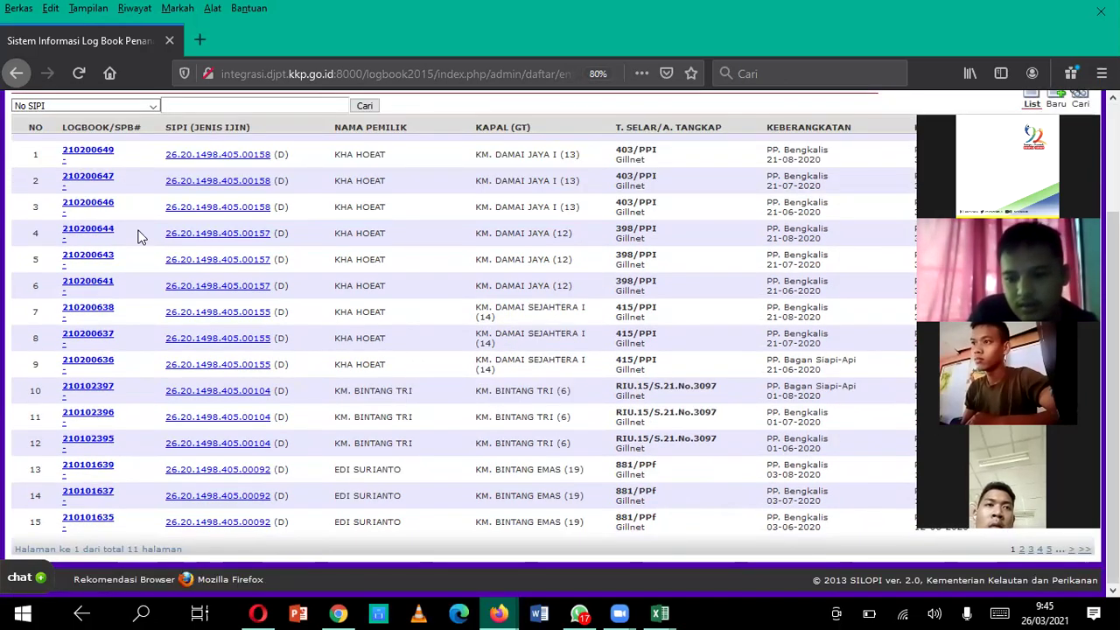
pyautogui.scroll(4, 74, 193)
pyautogui.click(74, 186)
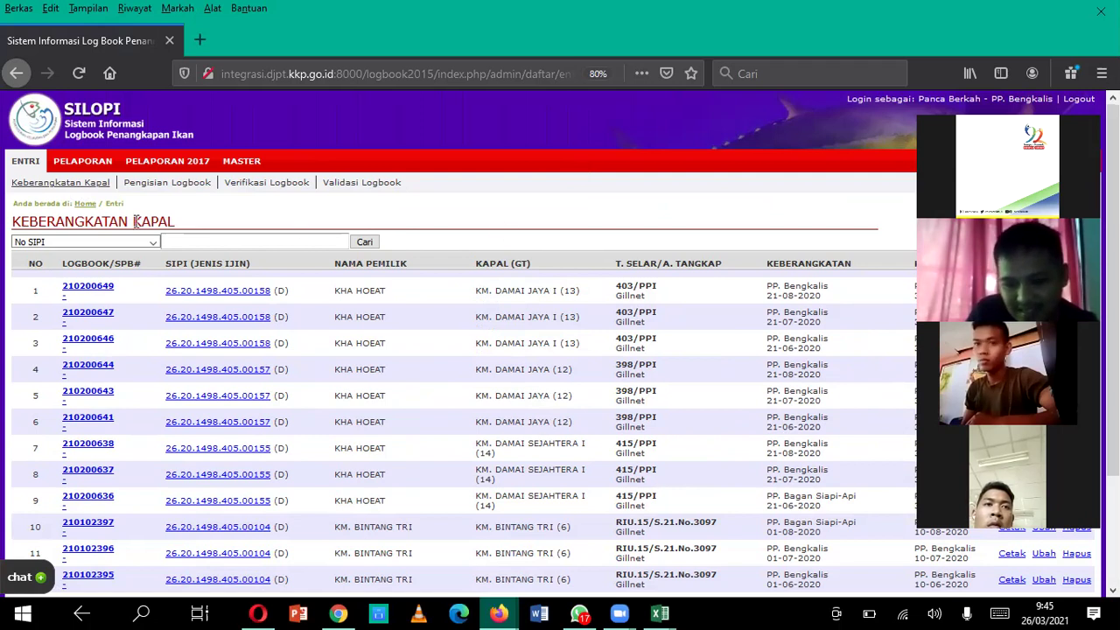
pyautogui.click(77, 184)
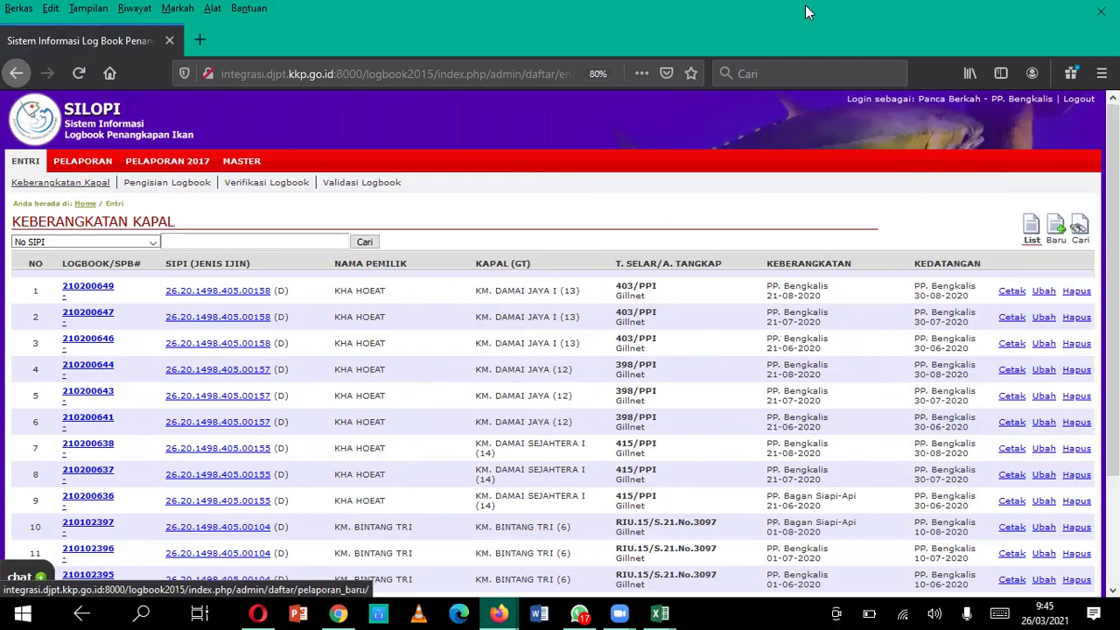
# - Start a new departure entry with SPB number SPB/BKLS/III/2021-001
pyautogui.click(1061, 244)
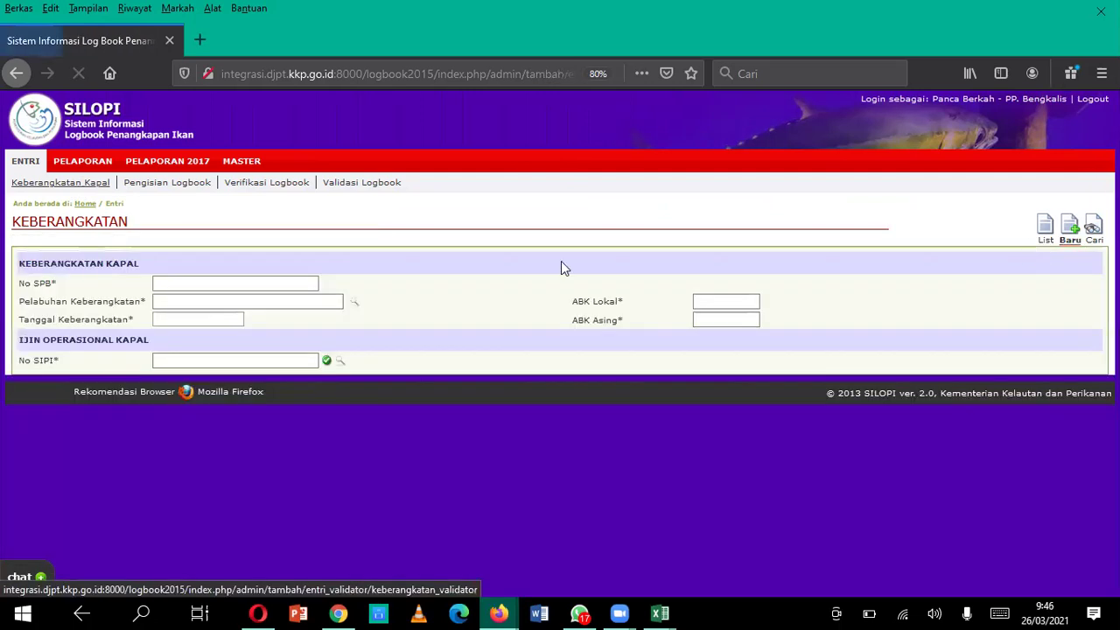
pyautogui.click(171, 287)
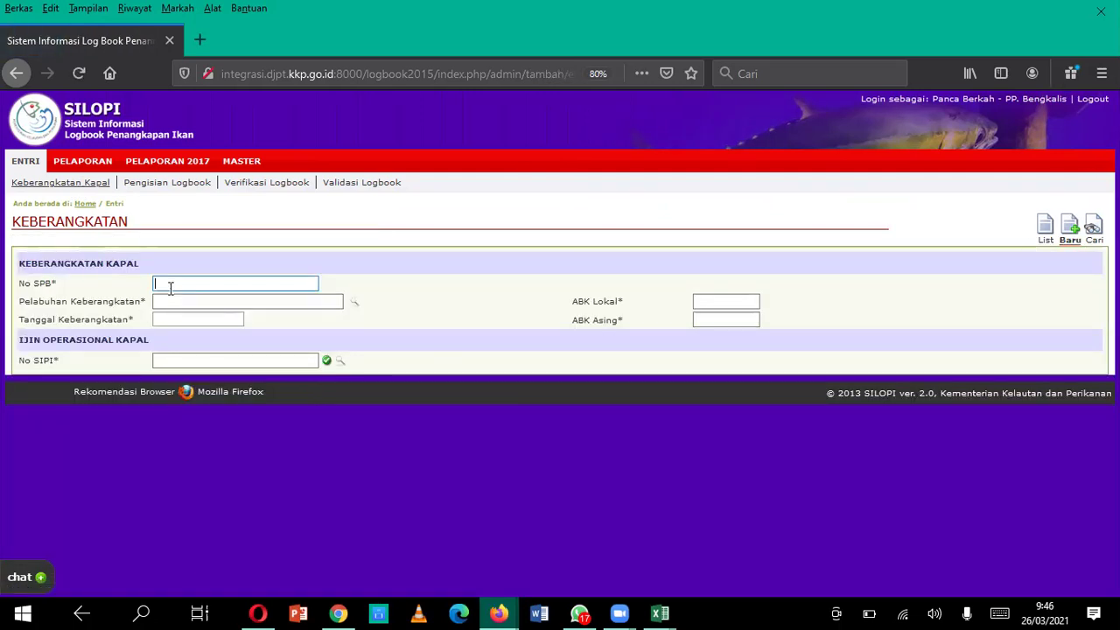
pyautogui.write('SPB')
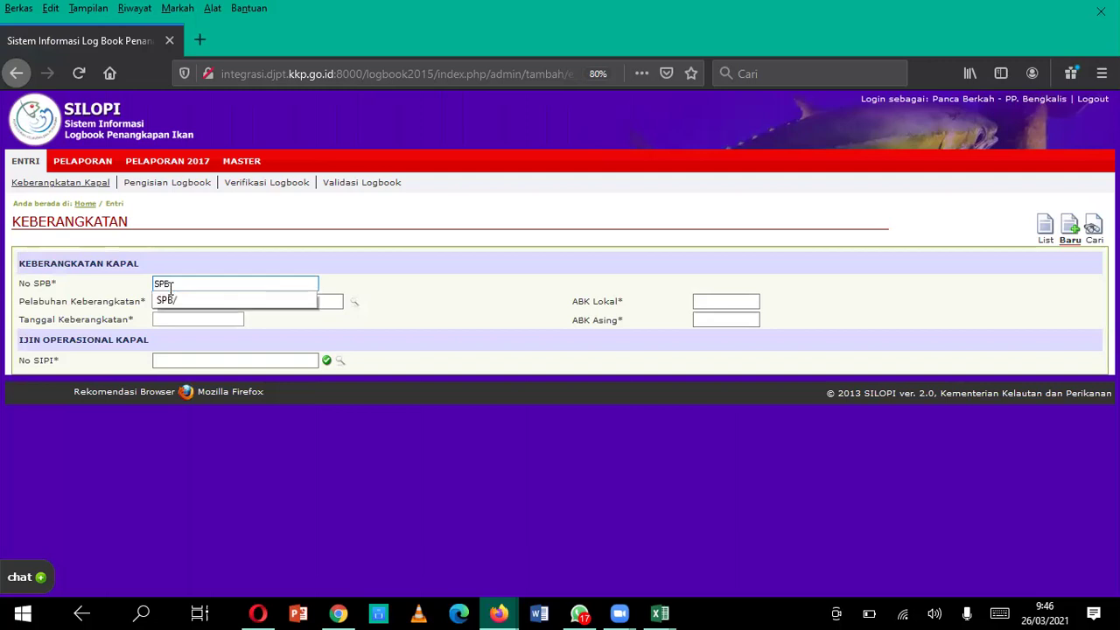
pyautogui.write('/T')
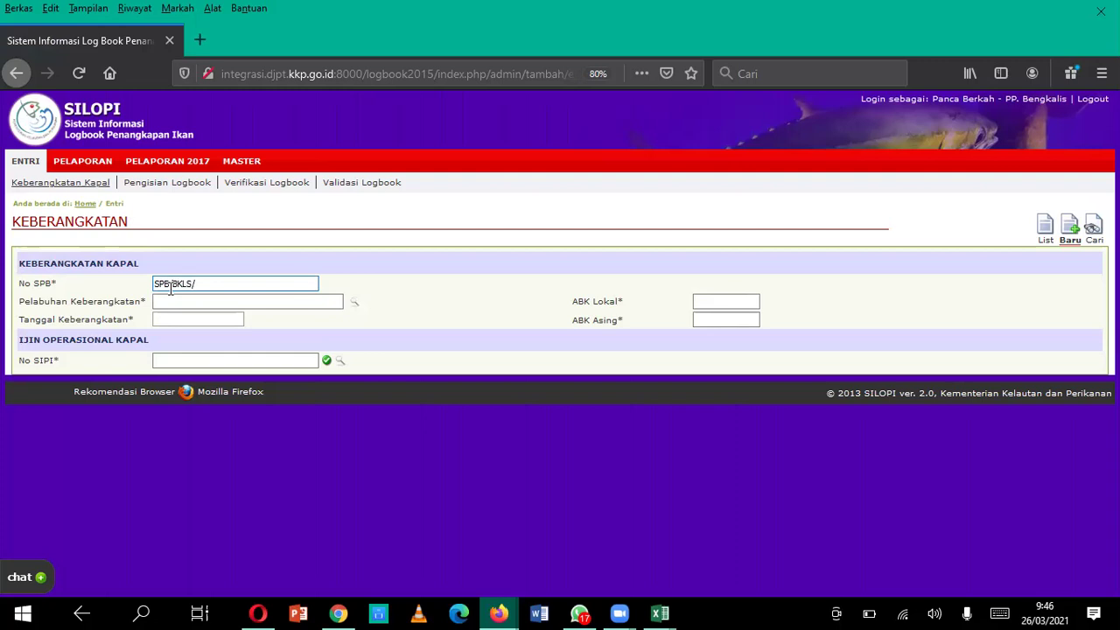
pyautogui.write('202')
pyautogui.write('1')
pyautogui.write('I')
pyautogui.write('I')
pyautogui.write('/')
pyautogui.write('01')
# - Set departure port PP. Bengkalis and departure date 21-03-2021
pyautogui.click(181, 299)
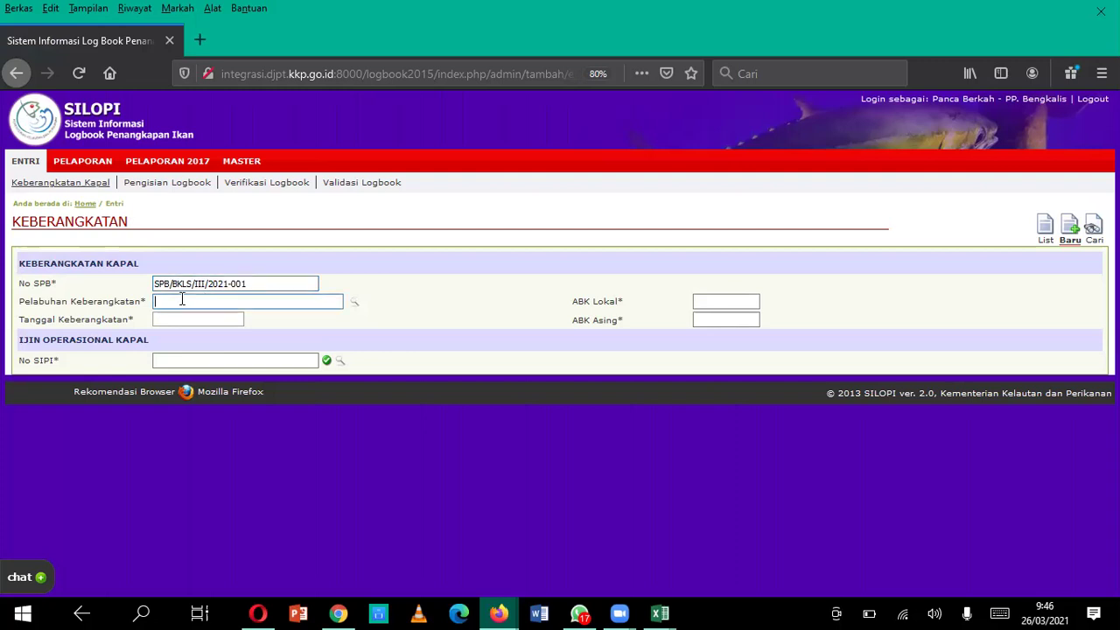
pyautogui.write('ben')
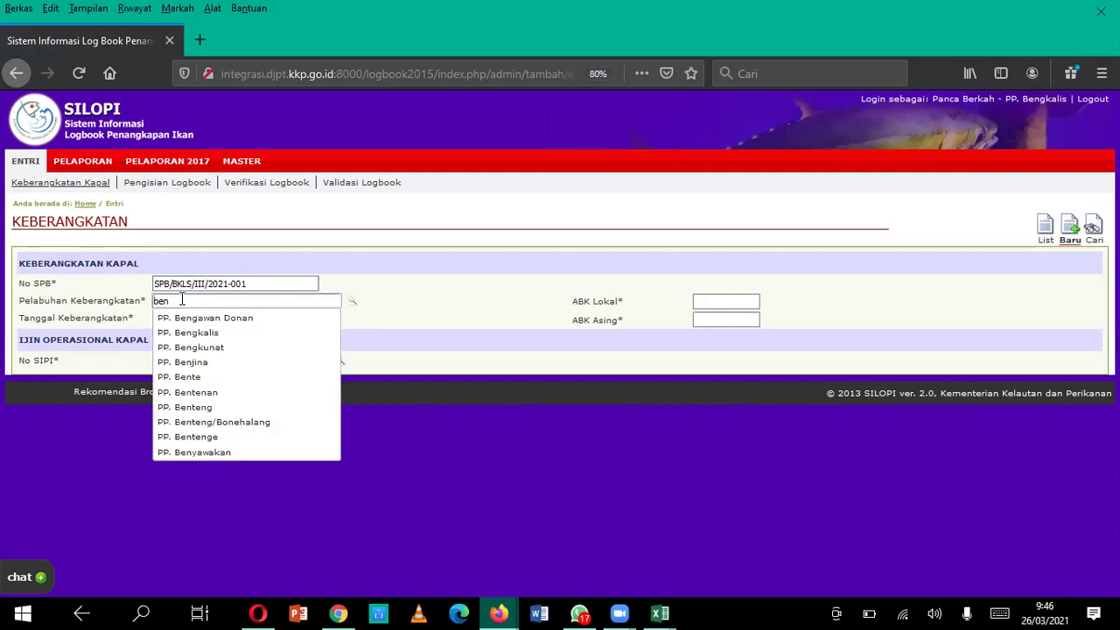
pyautogui.click(200, 338)
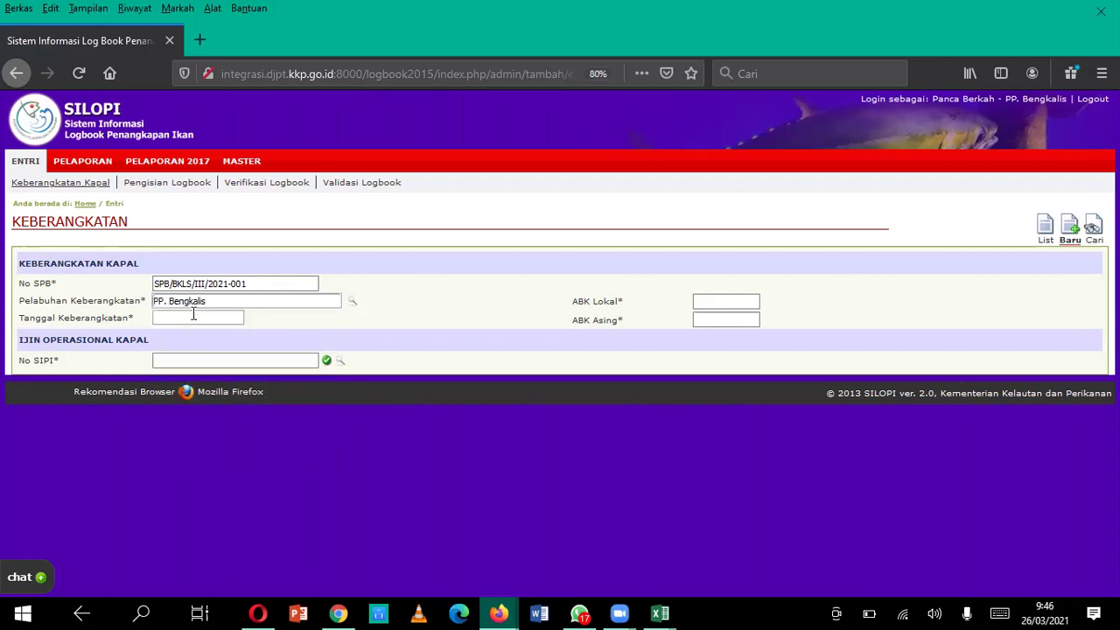
pyautogui.click(198, 317)
pyautogui.click(170, 413)
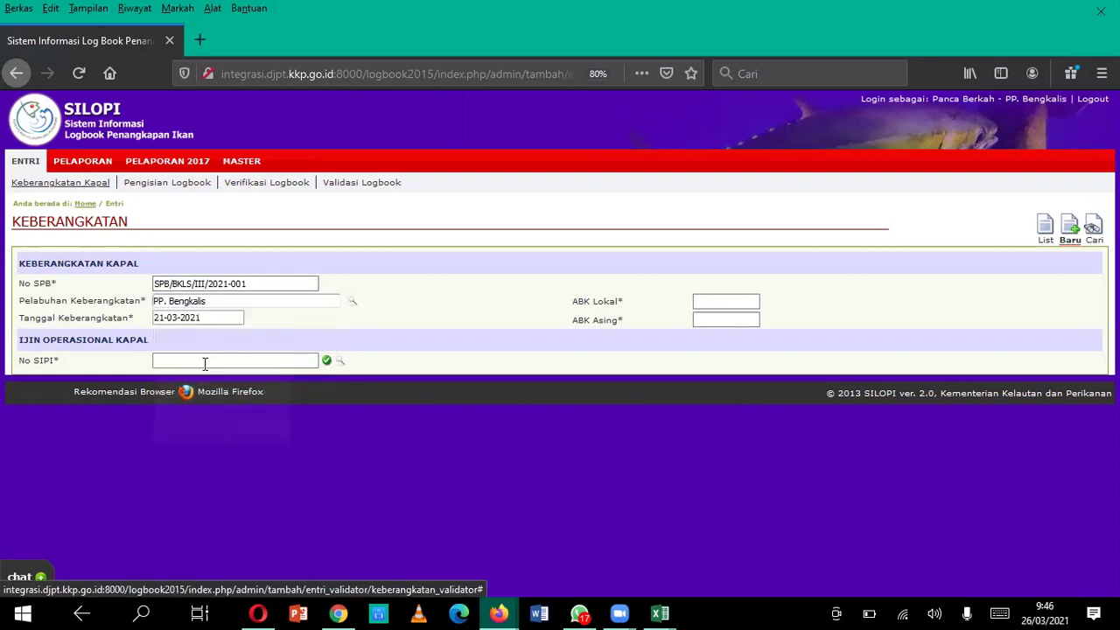
pyautogui.click(240, 360)
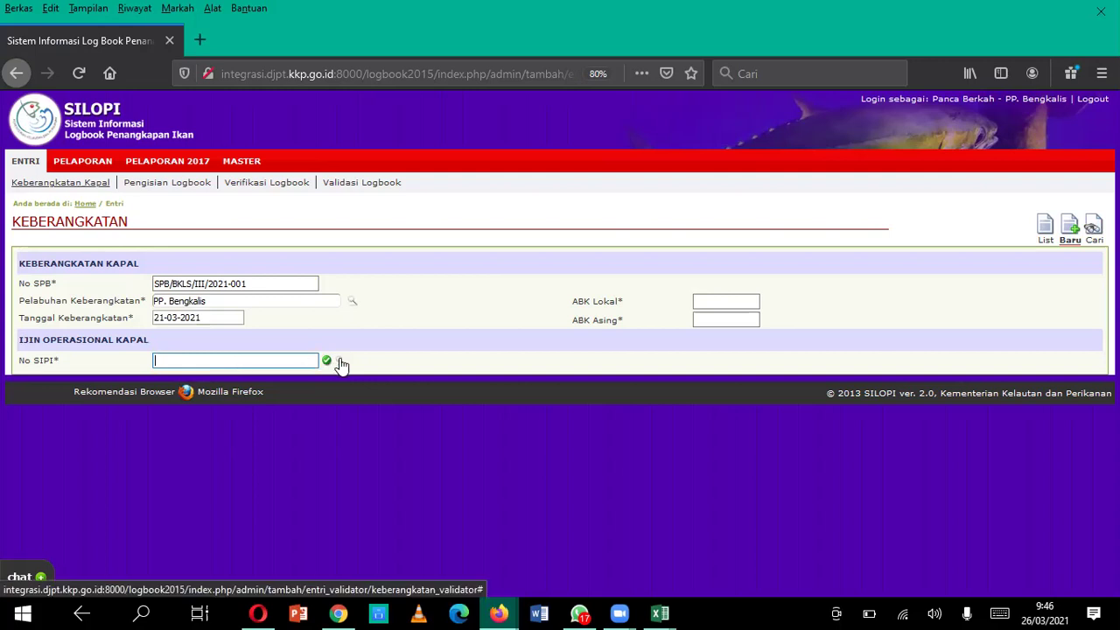
# - Search SIPI permits by vessel name 'maju' and pick PERINDO MAJU 4's permit 30.21.0001.02.01331
pyautogui.click(340, 361)
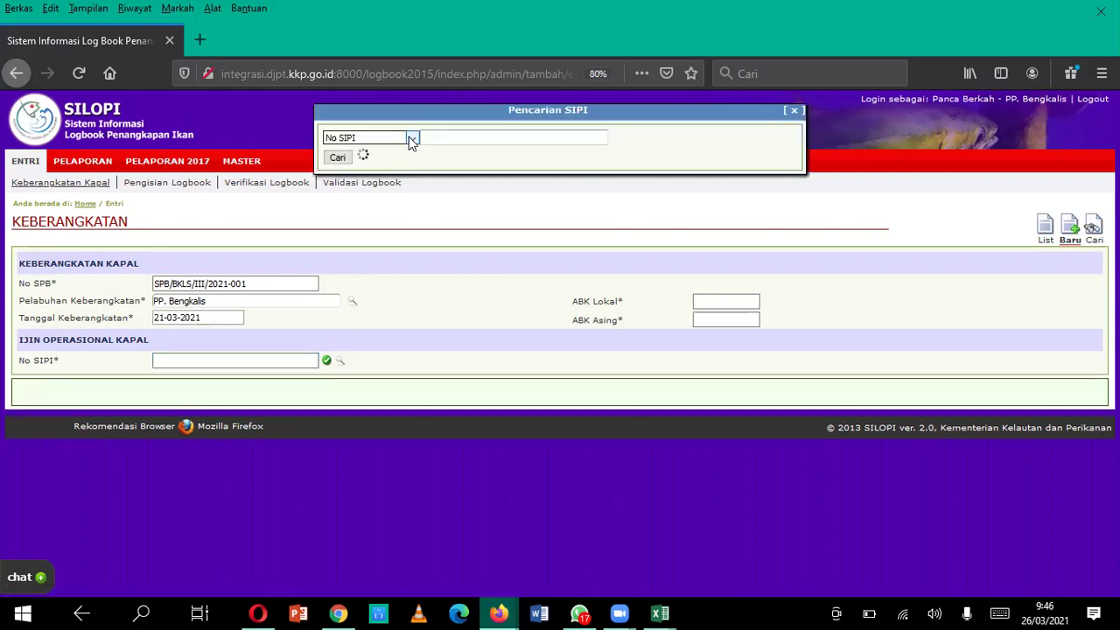
pyautogui.click(412, 137)
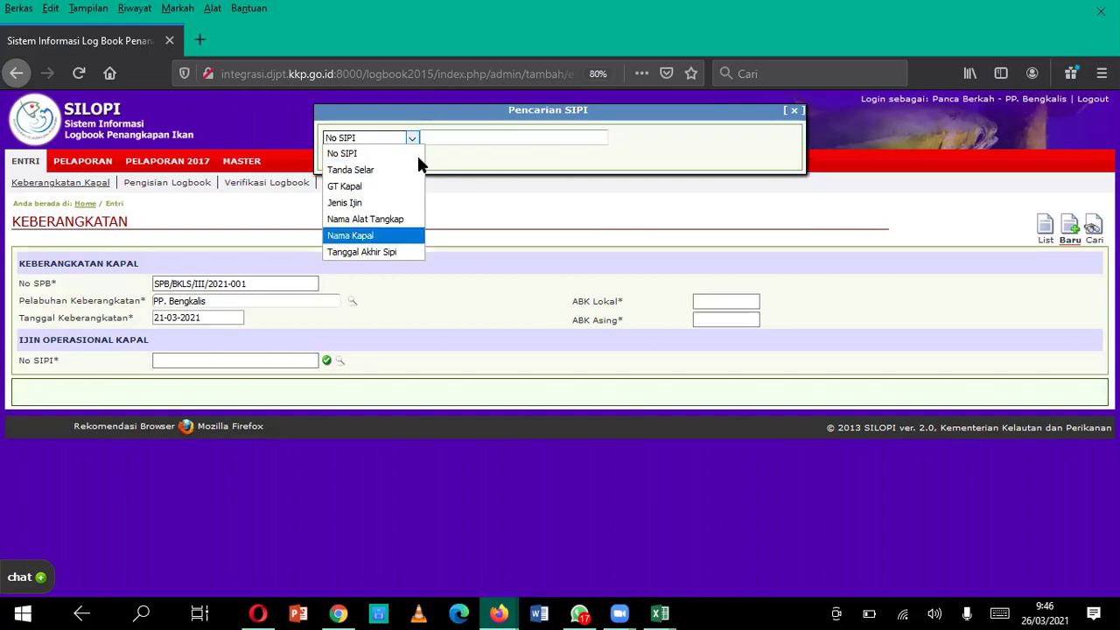
pyautogui.press('Return')
pyautogui.click(457, 137)
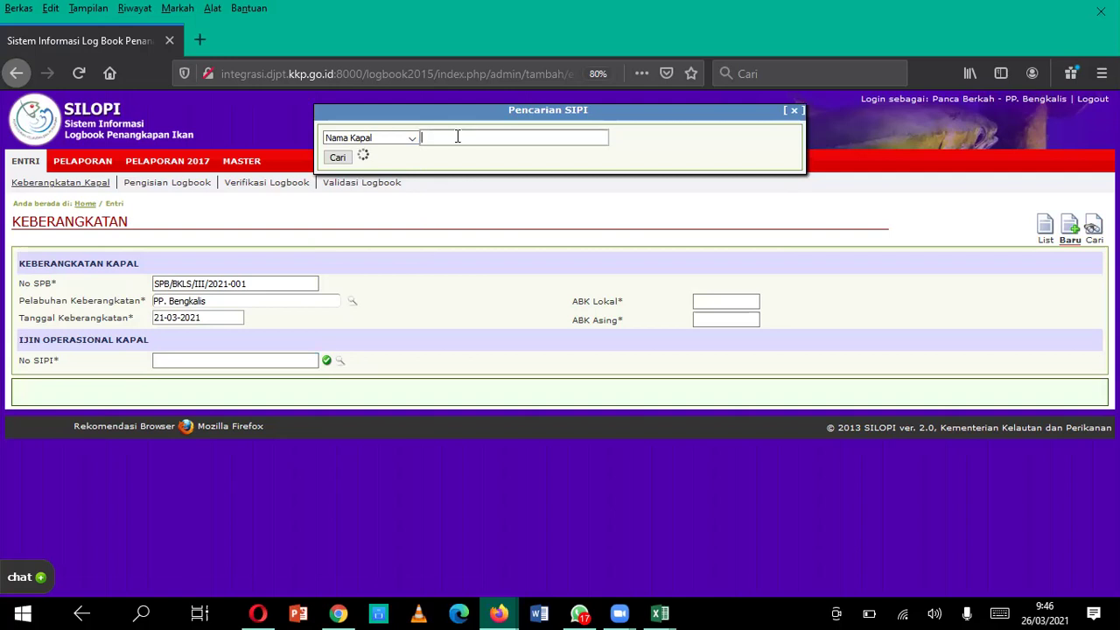
pyautogui.write('maju')
pyautogui.click(333, 158)
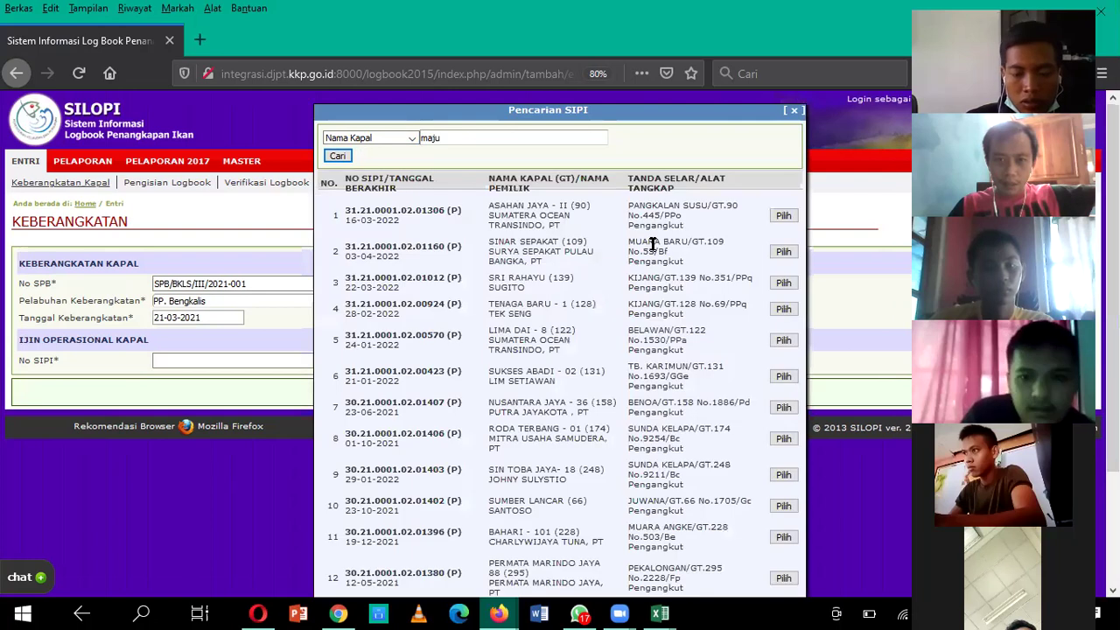
pyautogui.moveTo(612, 111); pyautogui.dragTo(427, 95)
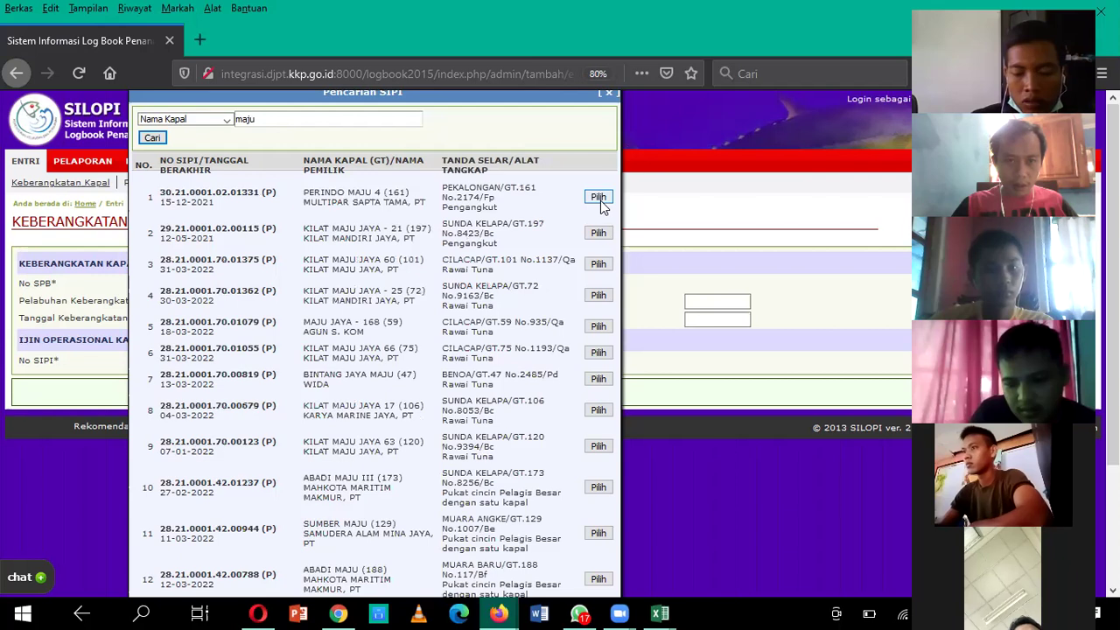
pyautogui.click(600, 201)
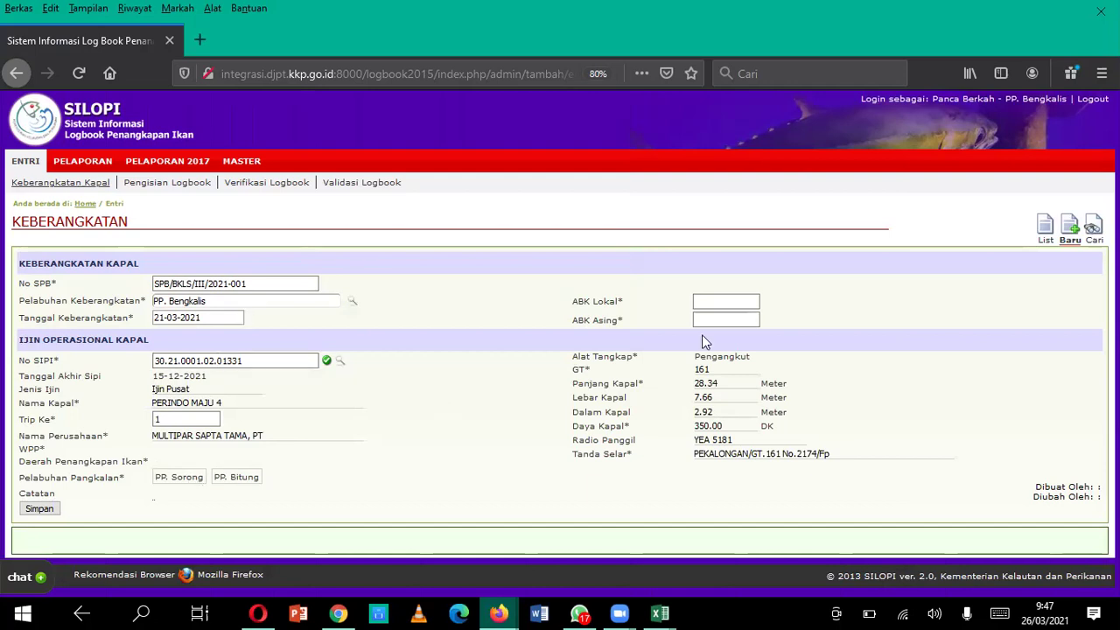
# - Enter 5 in ABK Lokal and 0 in ABK Asing, then save and confirm
pyautogui.click(719, 297)
pyautogui.write('5')
pyautogui.click(716, 319)
pyautogui.write('0')
pyautogui.click(41, 509)
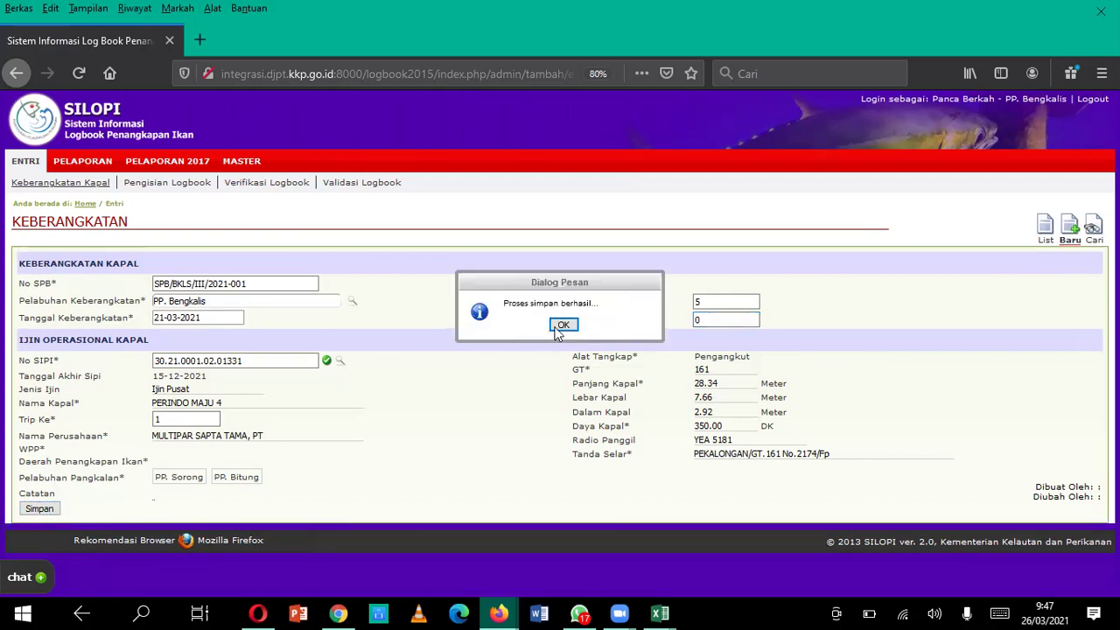
pyautogui.click(557, 331)
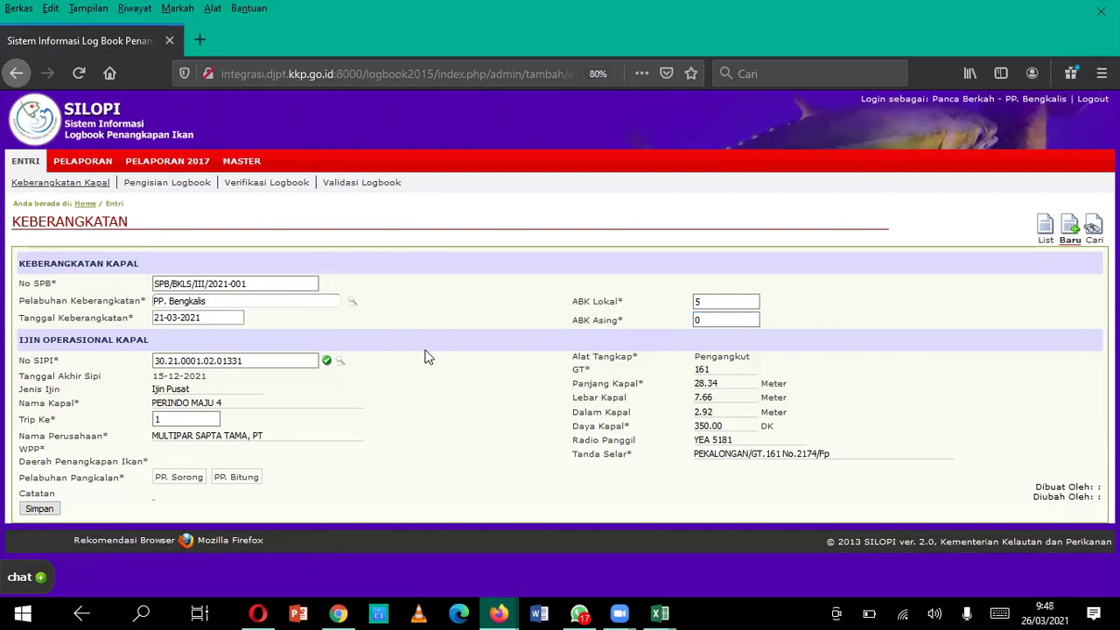
# - In Pengisian Logbook, search by No. SPB SPB/BKLS/III/2021-001
pyautogui.click(161, 187)
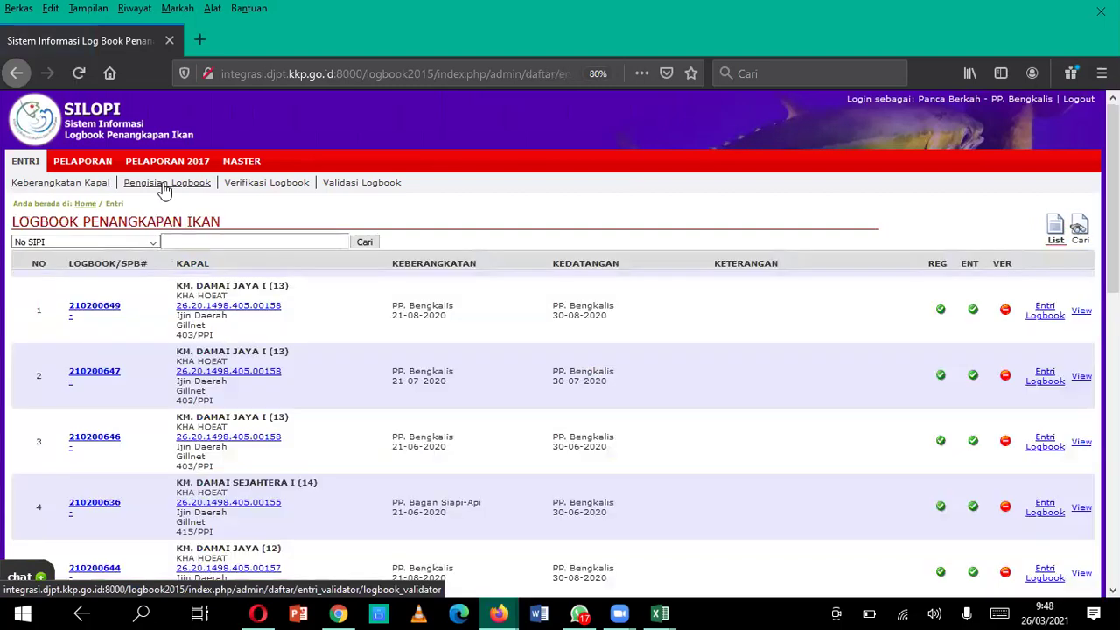
pyautogui.click(1081, 247)
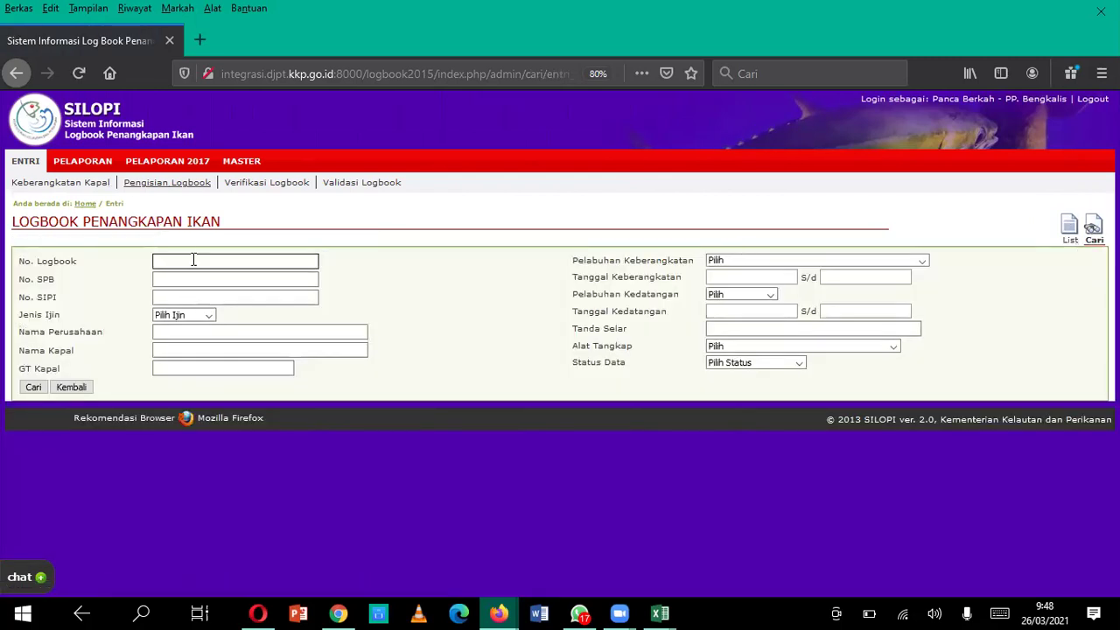
pyautogui.click(197, 277)
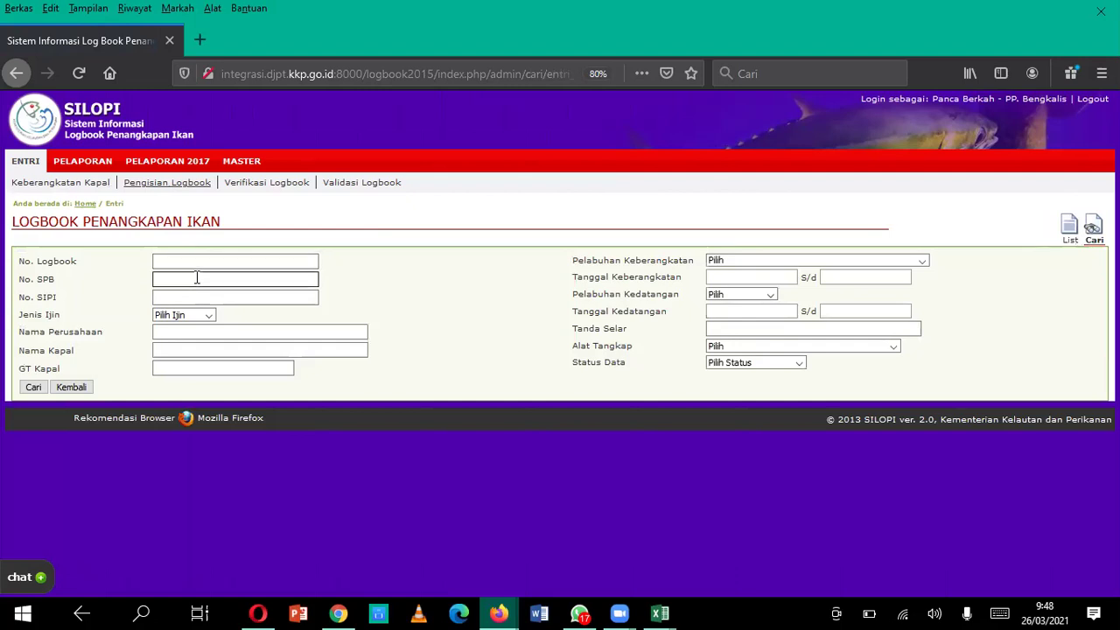
pyautogui.write('S')
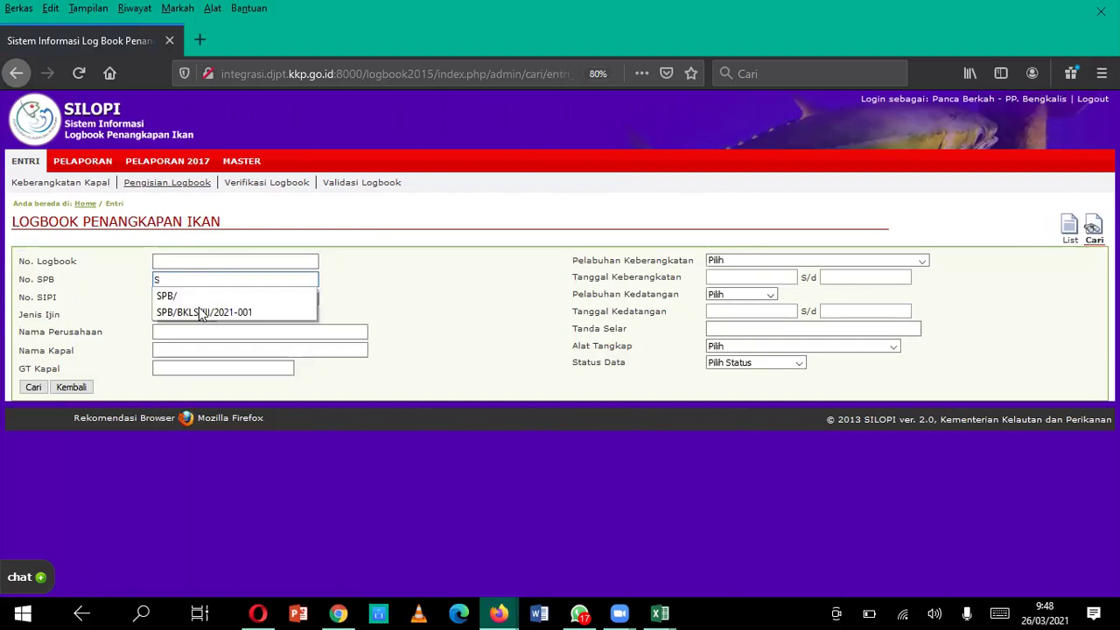
pyautogui.click(200, 312)
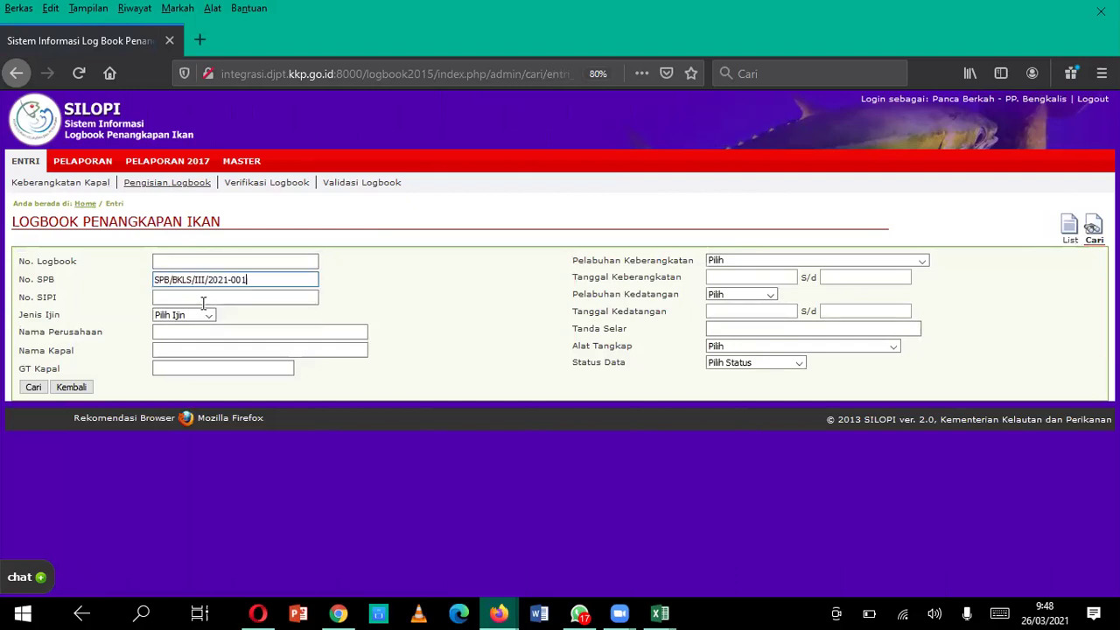
pyautogui.click(32, 387)
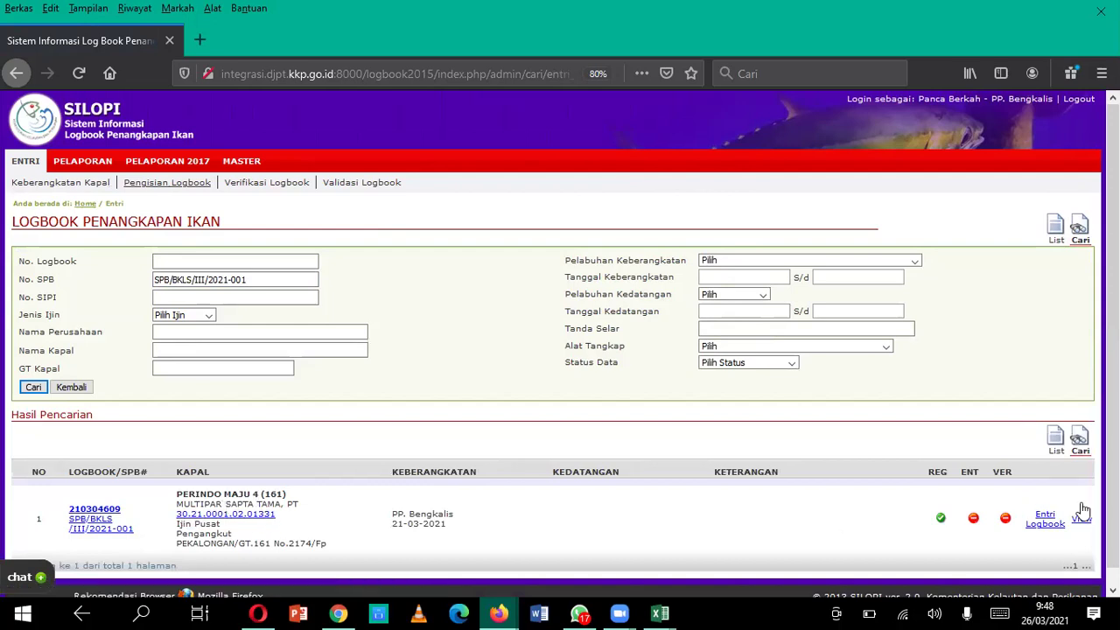
pyautogui.scroll(-1, 1048, 509)
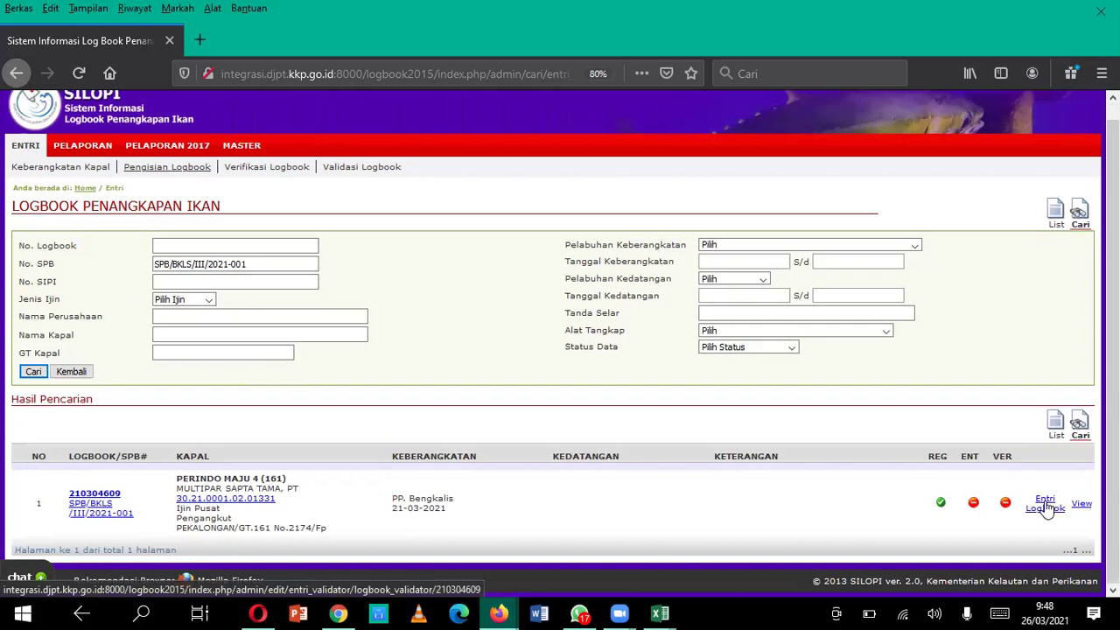
# - Open logbook 210304609, set arrival date 25-03-2021, captain's name and captain's note 'aman'
pyautogui.click(1045, 506)
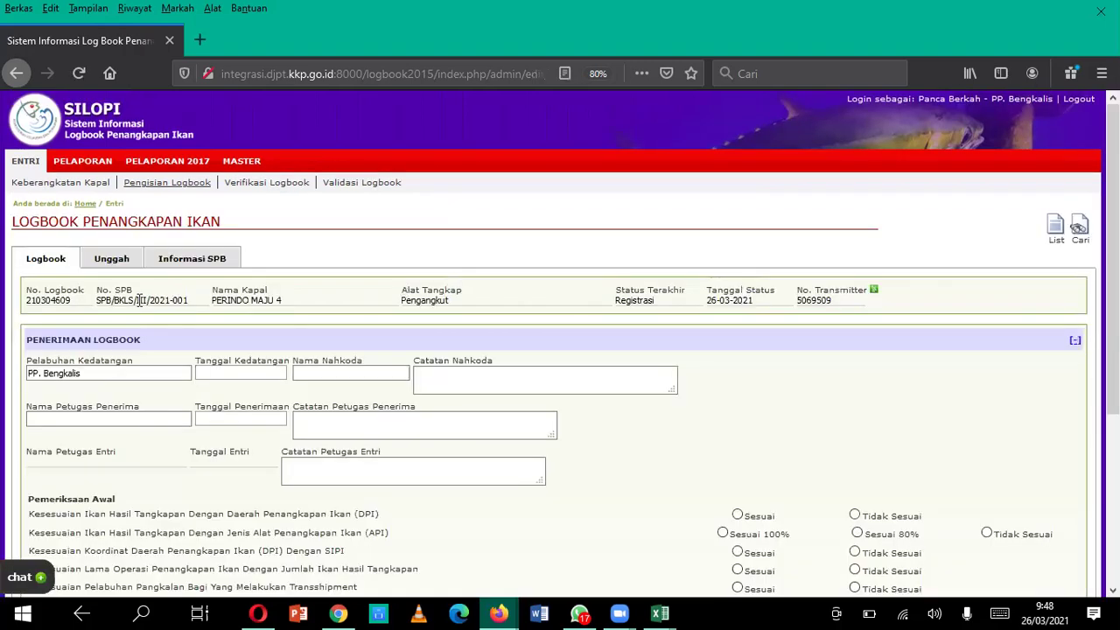
pyautogui.scroll(-2, 198, 343)
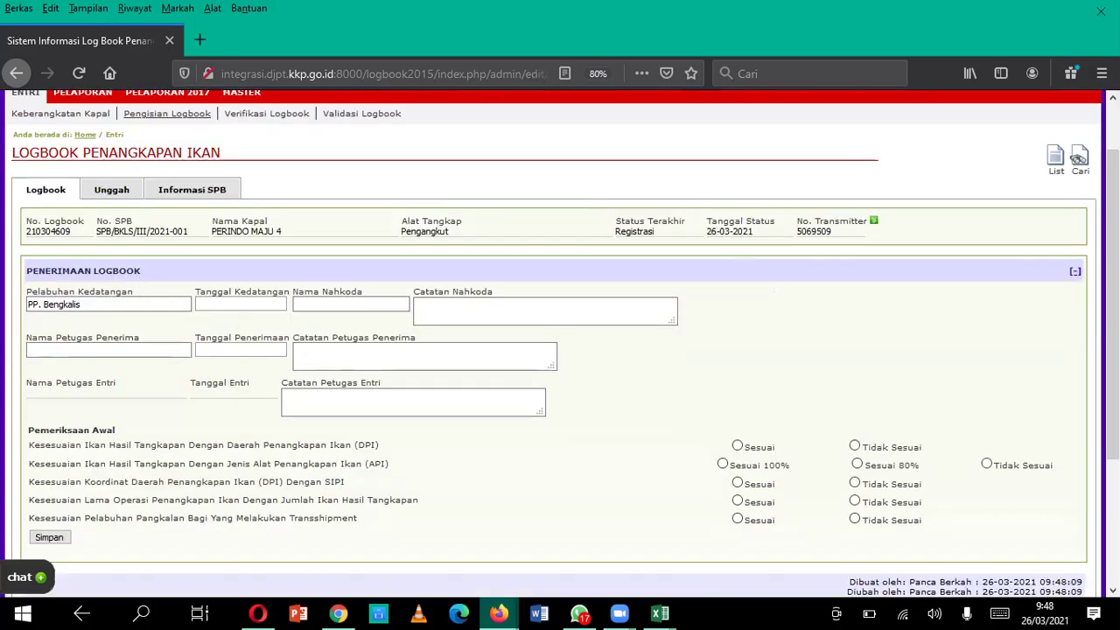
pyautogui.click(272, 305)
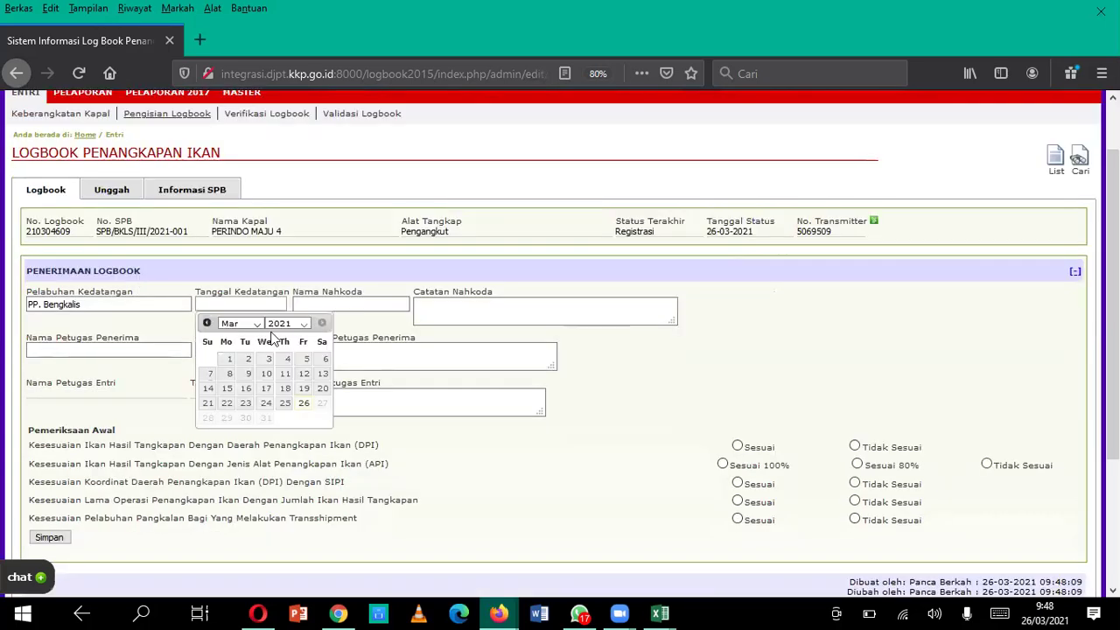
pyautogui.click(282, 404)
pyautogui.click(330, 303)
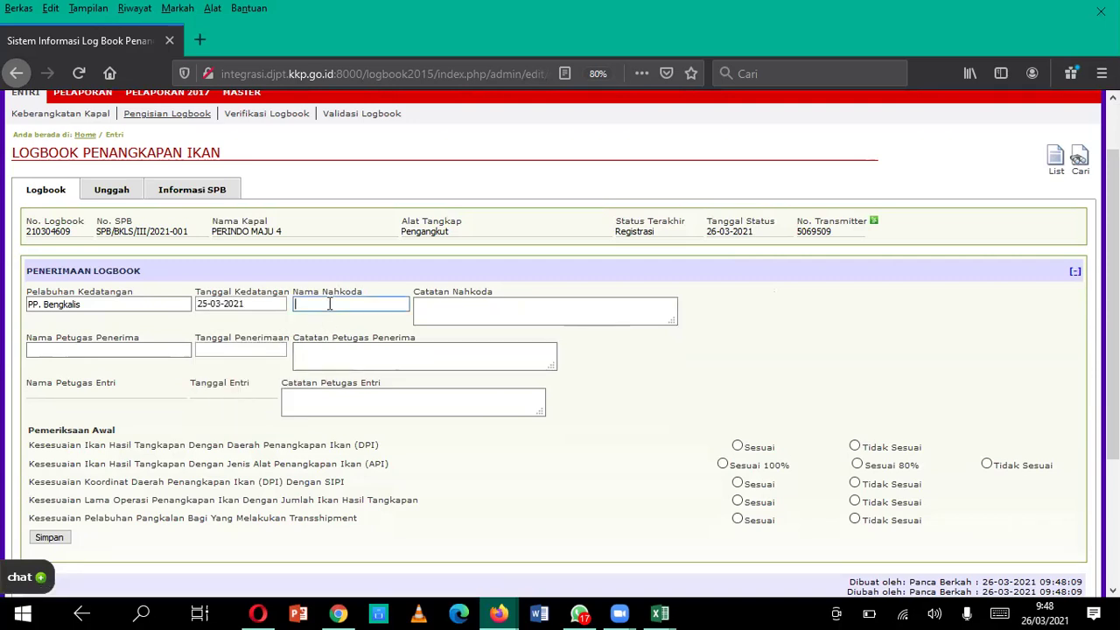
pyautogui.write('lukman')
pyautogui.click(443, 306)
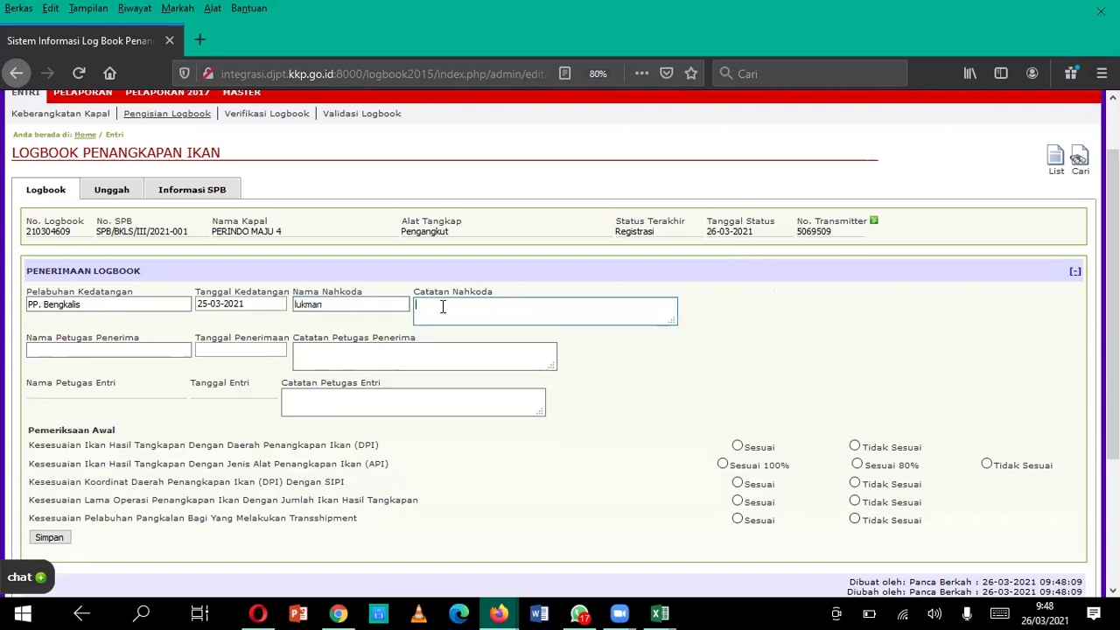
pyautogui.write('aman')
# - Enter the receiving officer's name, receipt date 25-03-2021 and note 'kurang lengkap'
pyautogui.click(161, 355)
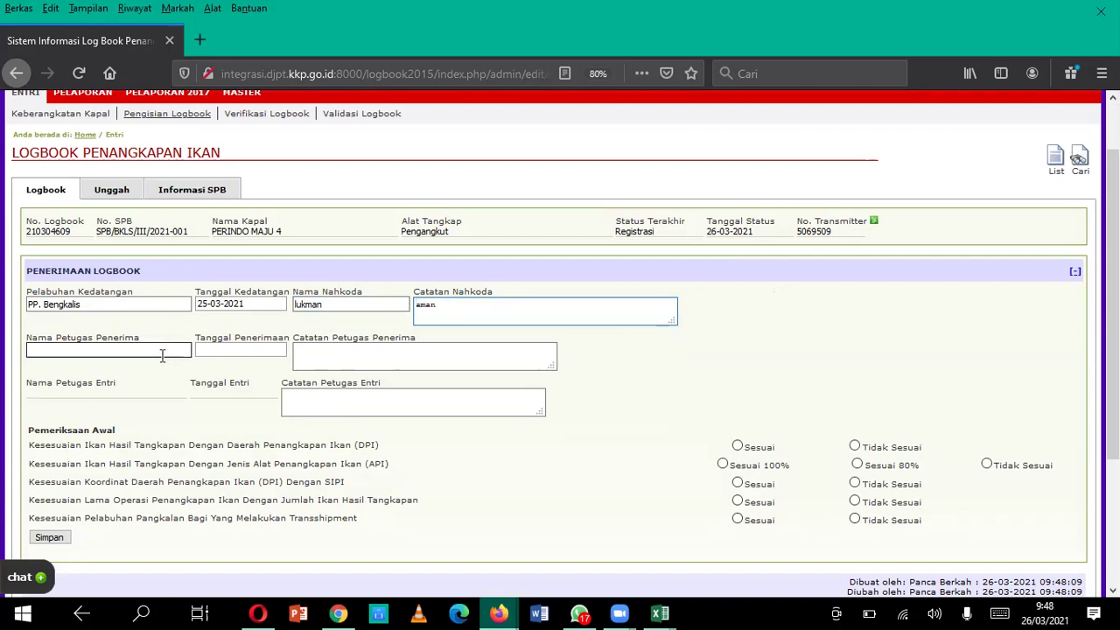
pyautogui.write('panca')
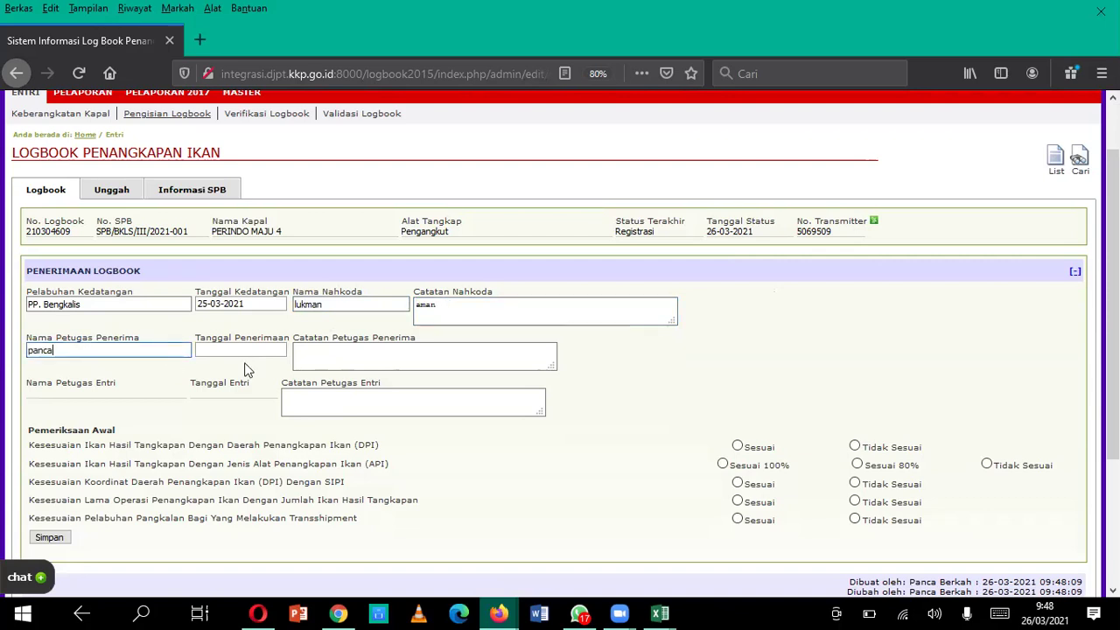
pyautogui.press('Tab')
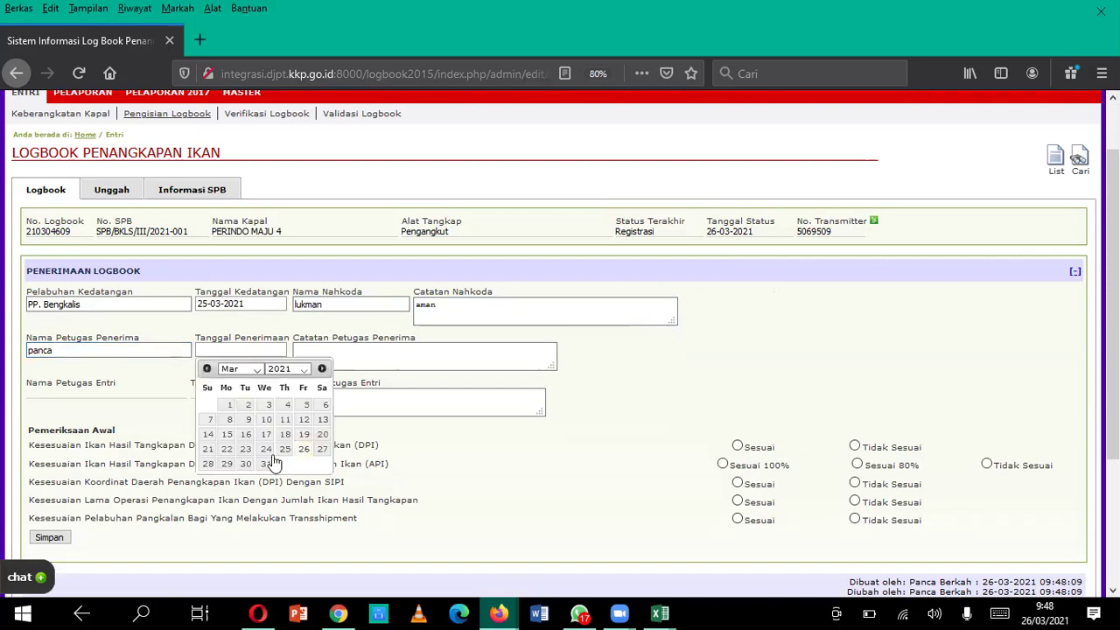
pyautogui.click(316, 348)
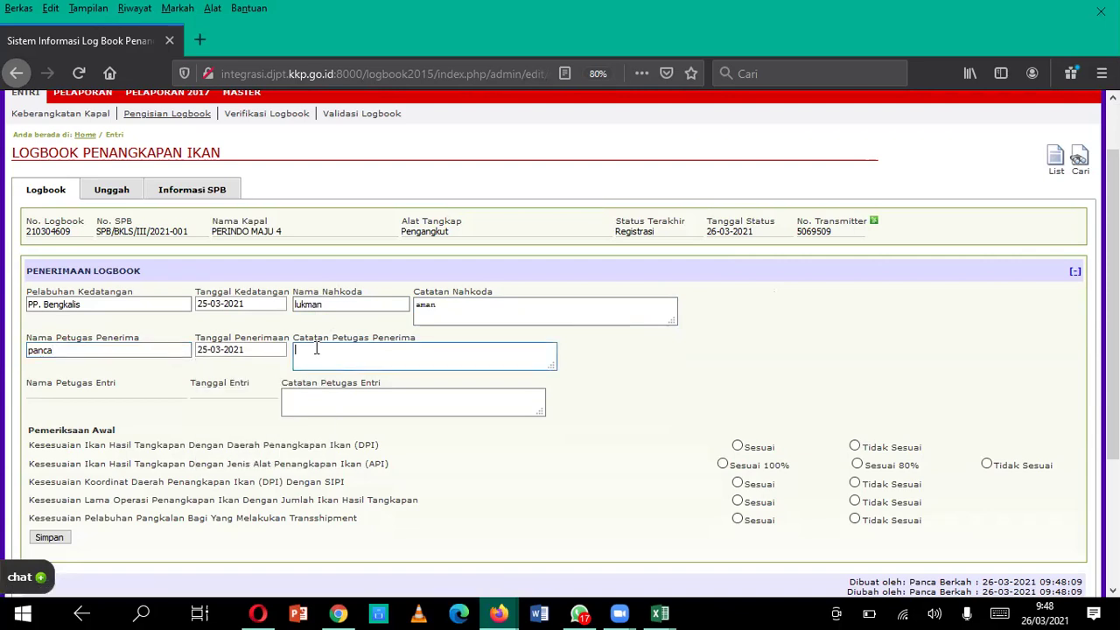
pyautogui.write('kurang lengkap')
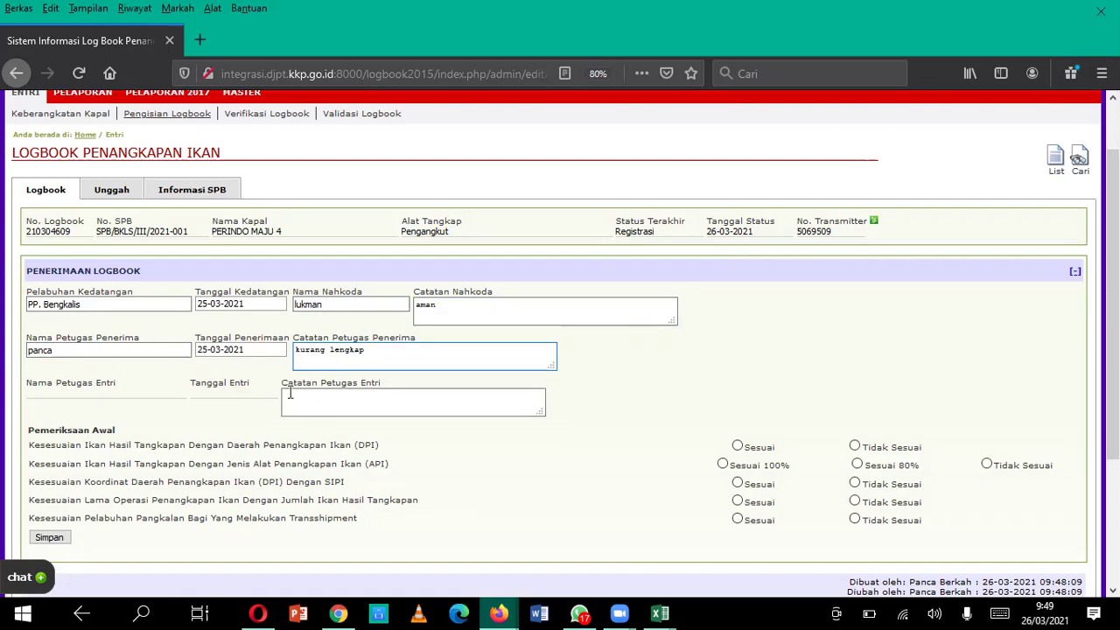
pyautogui.click(297, 394)
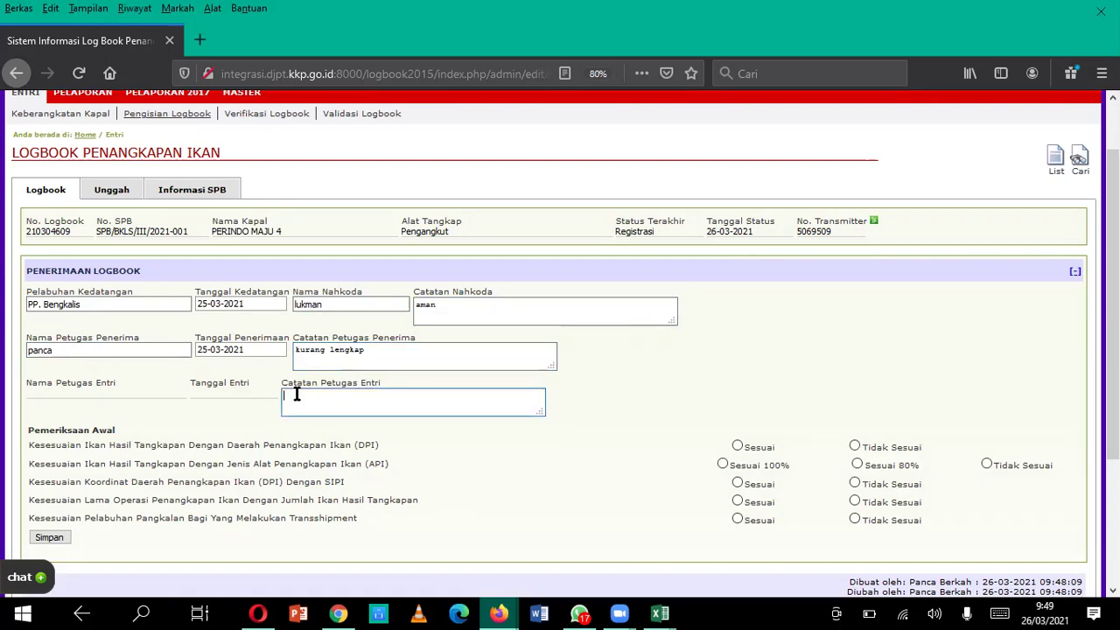
# - Add entry note 'coba-coba isi logbook'; answer checks Sesuai, Sesuai 80%, Tidak Sesuai, Sesuai
pyautogui.write('co')
pyautogui.write('co')
pyautogui.write('co')
pyautogui.write('b')
pyautogui.write('a')
pyautogui.write(' isi')
pyautogui.write(' lo')
pyautogui.write('gbook')
pyautogui.click(737, 447)
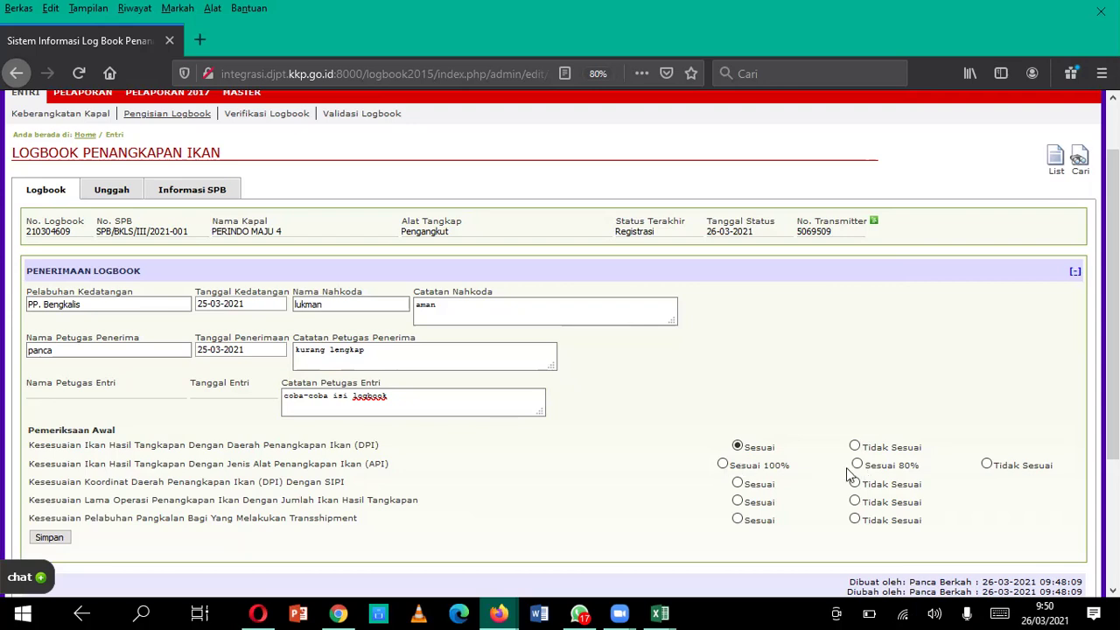
pyautogui.click(857, 467)
pyautogui.press('space')
pyautogui.click(737, 520)
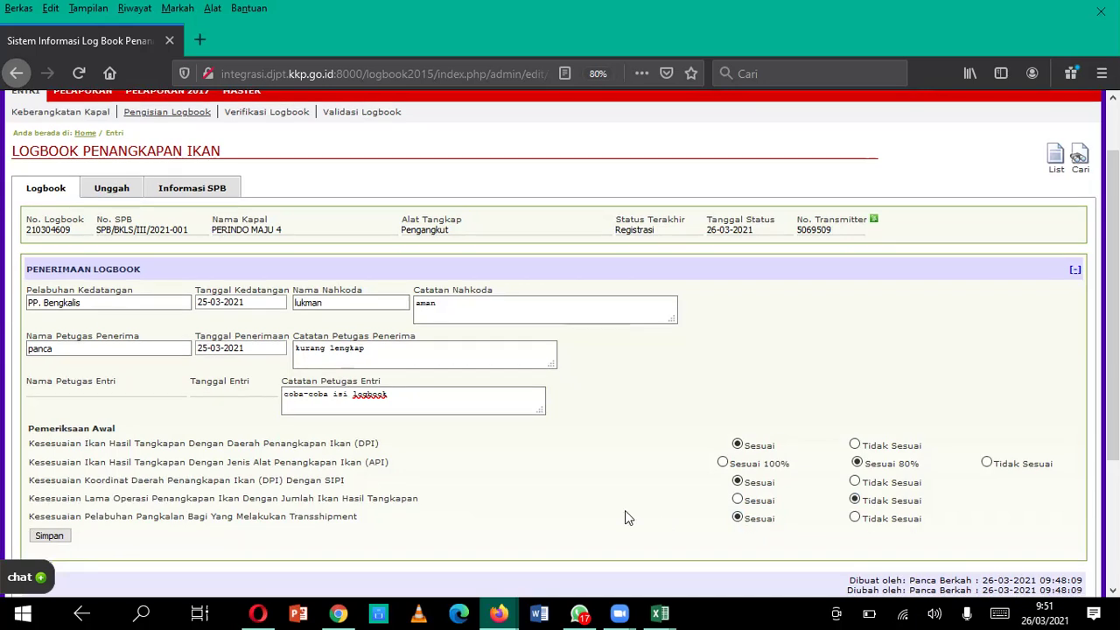
pyautogui.scroll(-3, 77, 368)
# - Save logbook 210304609's receipt and checks, confirming the prompt and the port-mismatch message
pyautogui.click(63, 352)
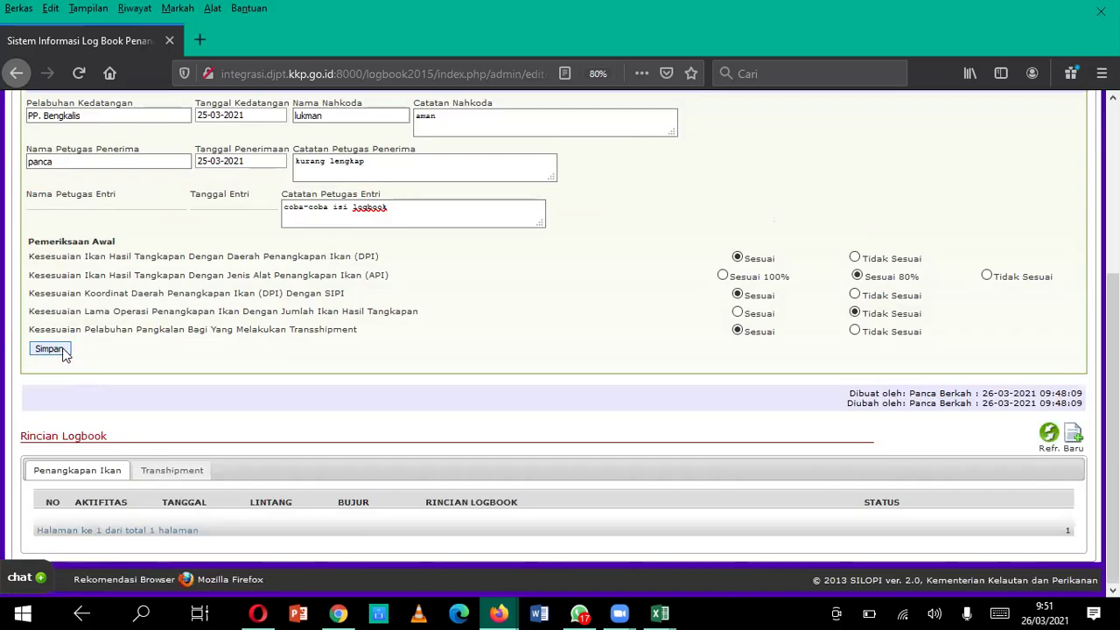
pyautogui.click(64, 353)
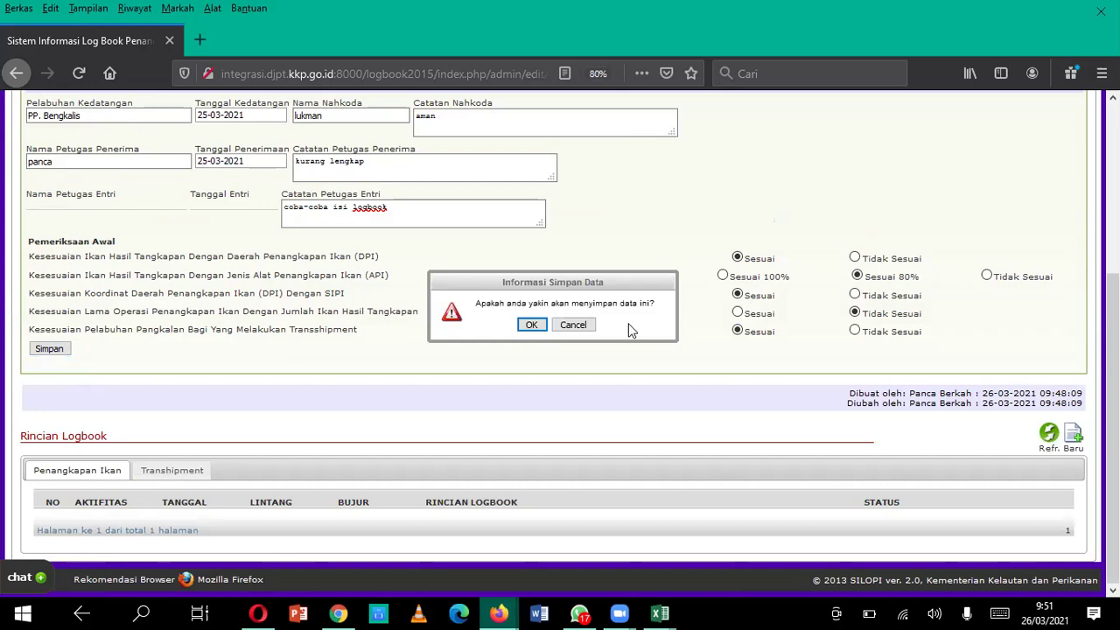
pyautogui.click(532, 325)
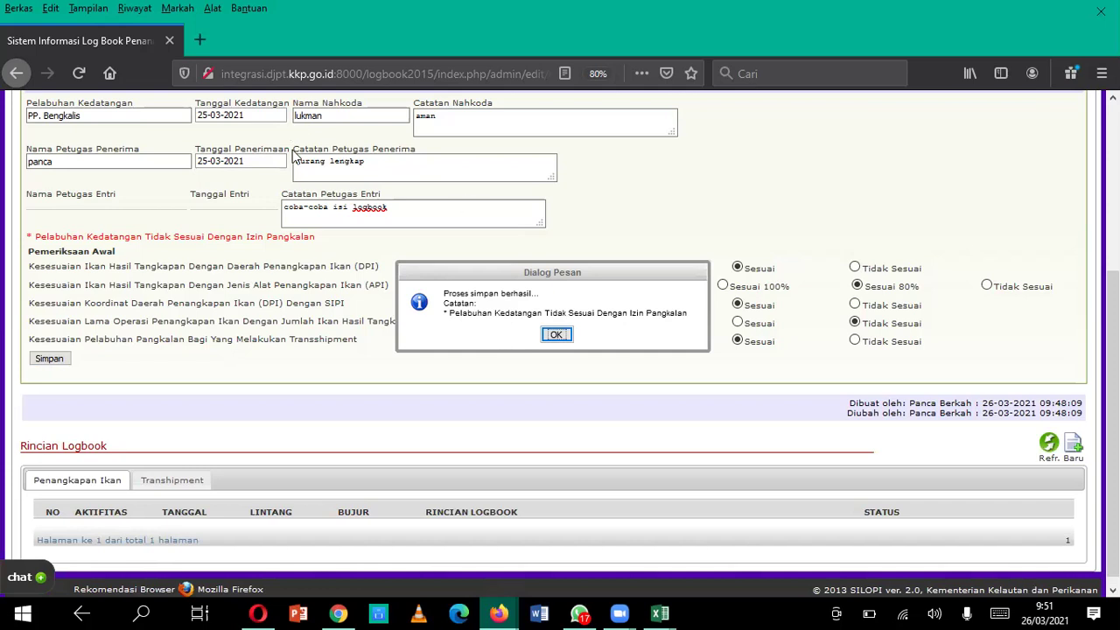
pyautogui.scroll(2, 425, 210)
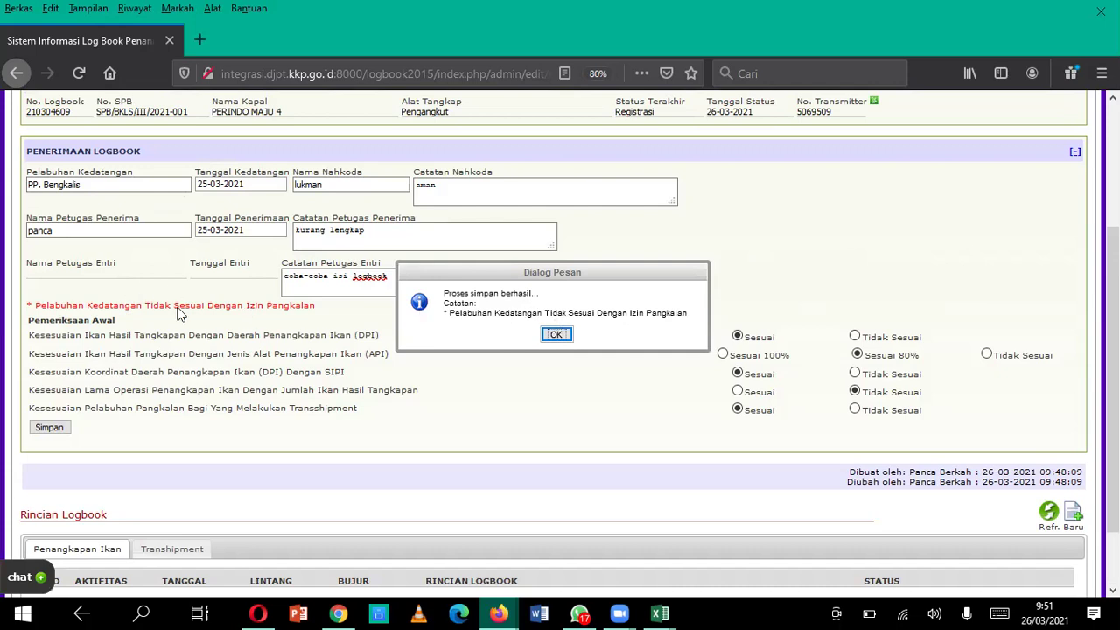
pyautogui.click(561, 338)
pyautogui.scroll(-1, 549, 332)
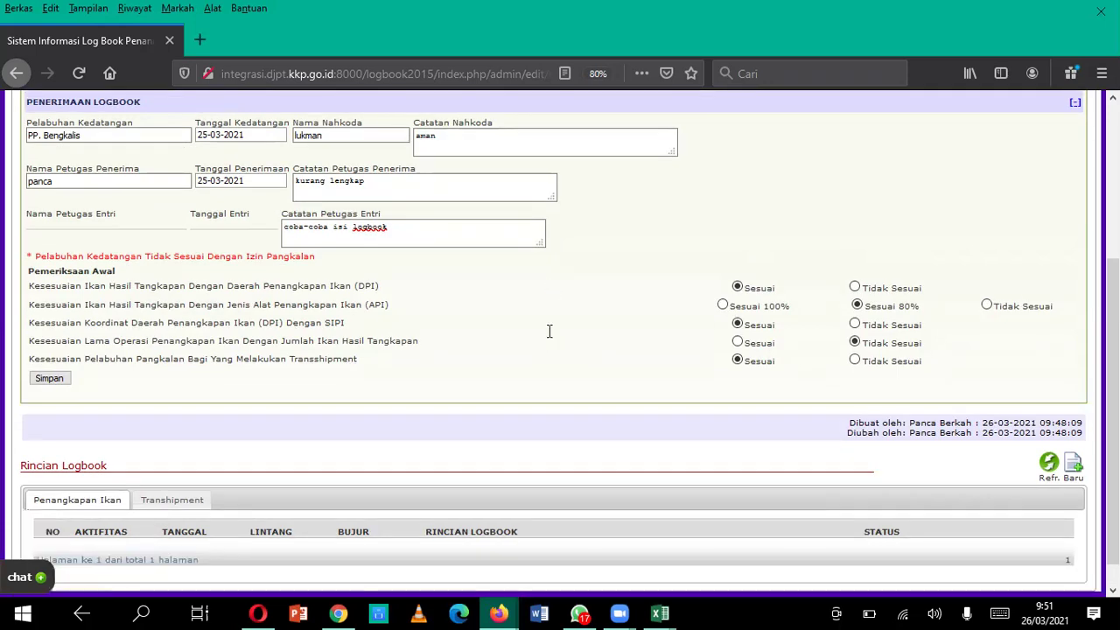
pyautogui.scroll(4, 549, 332)
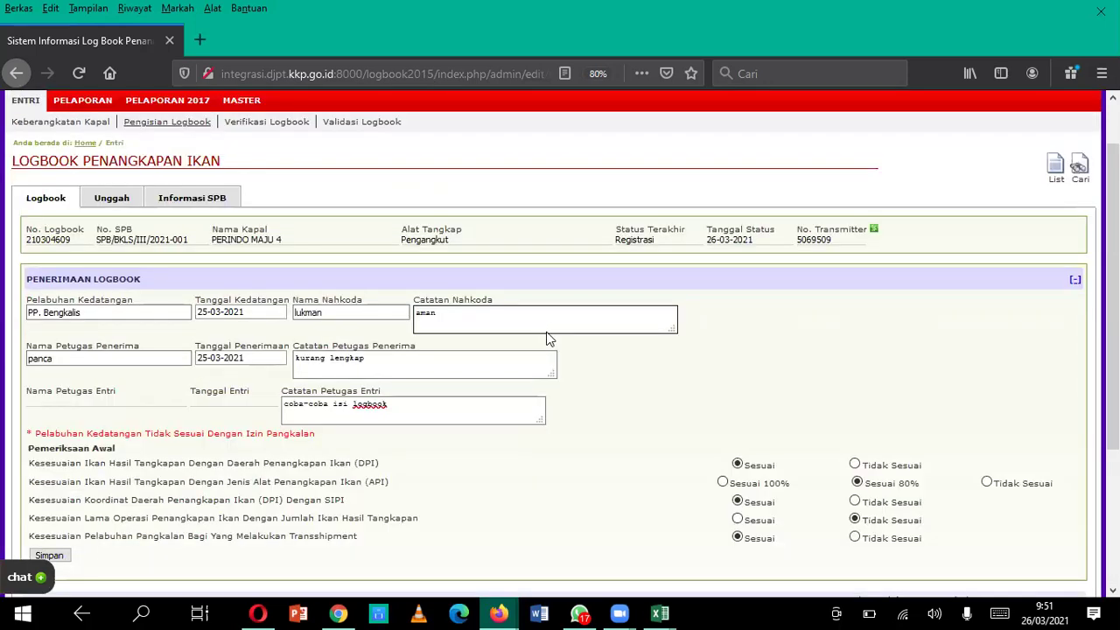
pyautogui.scroll(-4, 549, 338)
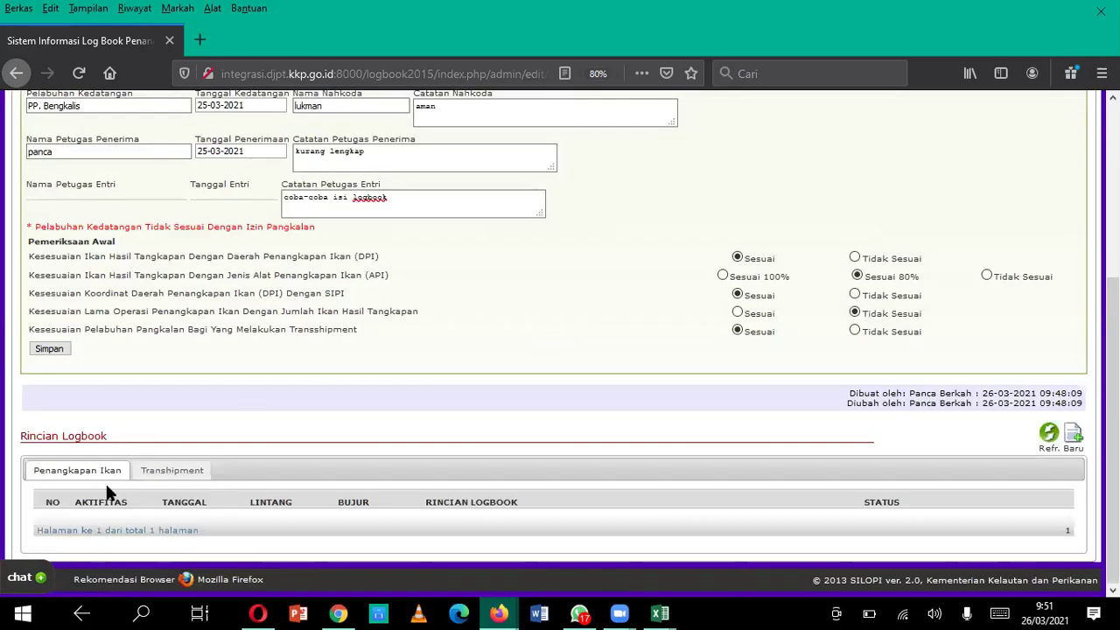
# - Start a new Penangkapan Ikan detail dated 22-03-2021 in the L. Bali fishing area
pyautogui.click(1076, 446)
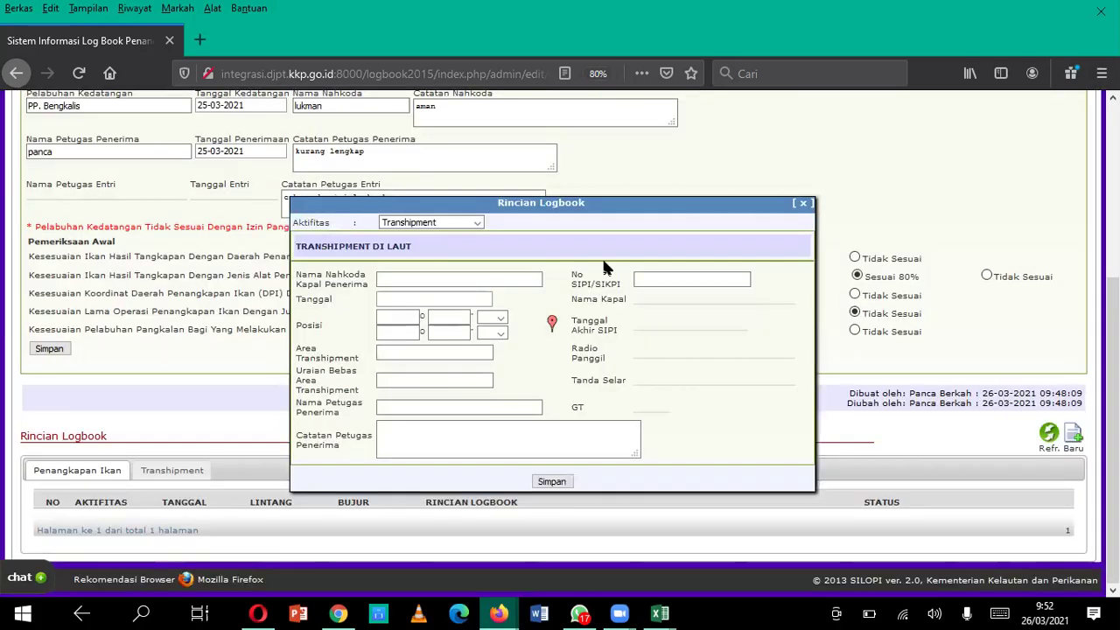
pyautogui.click(474, 224)
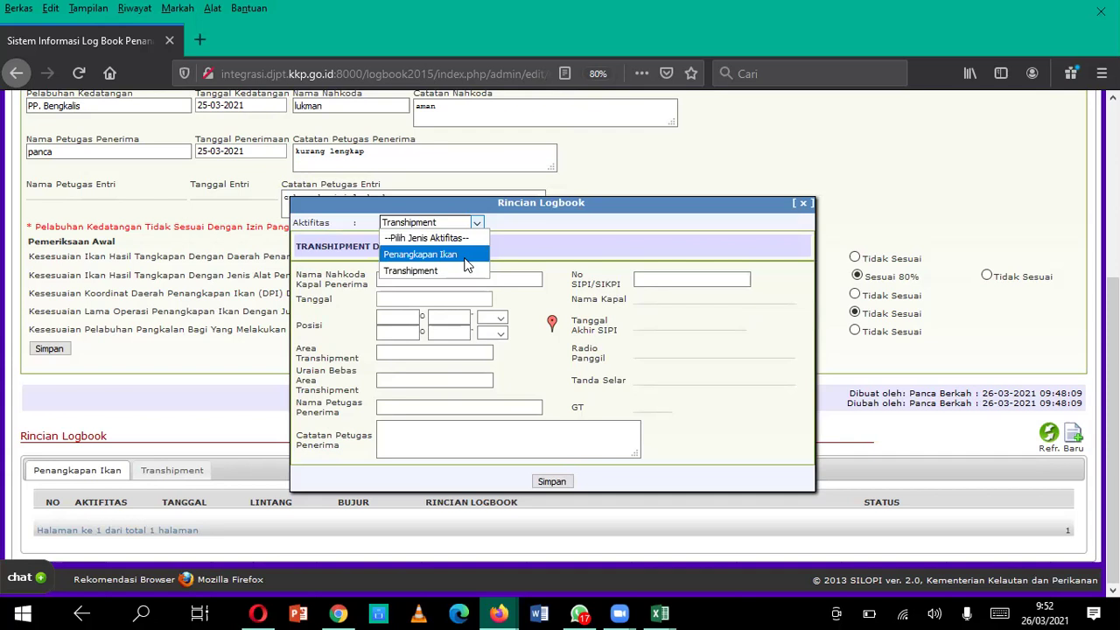
pyautogui.click(420, 254)
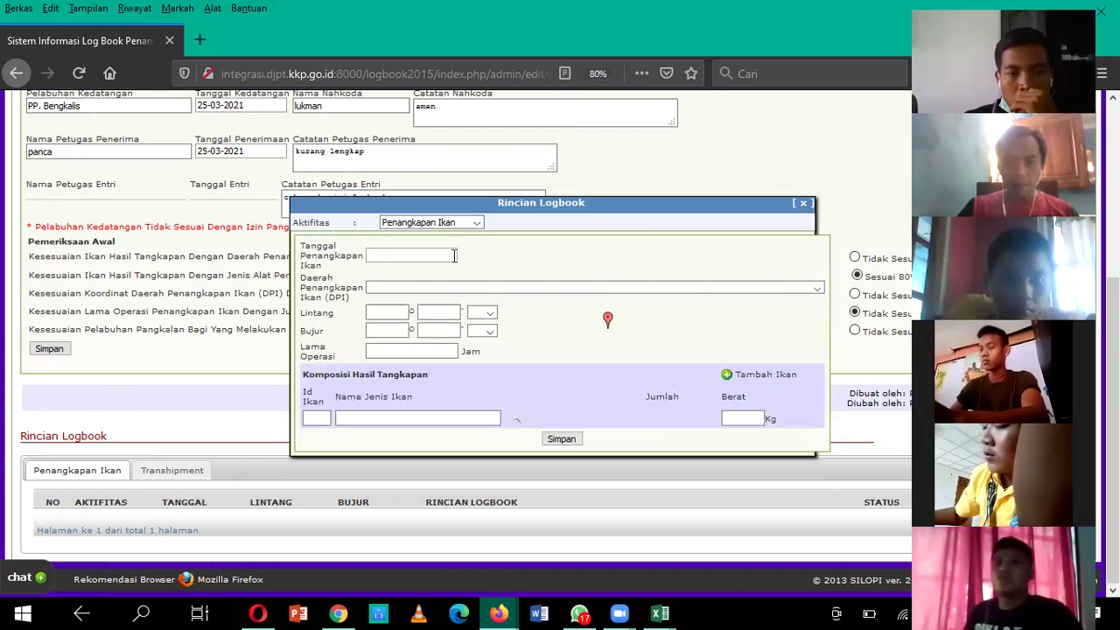
pyautogui.click(411, 255)
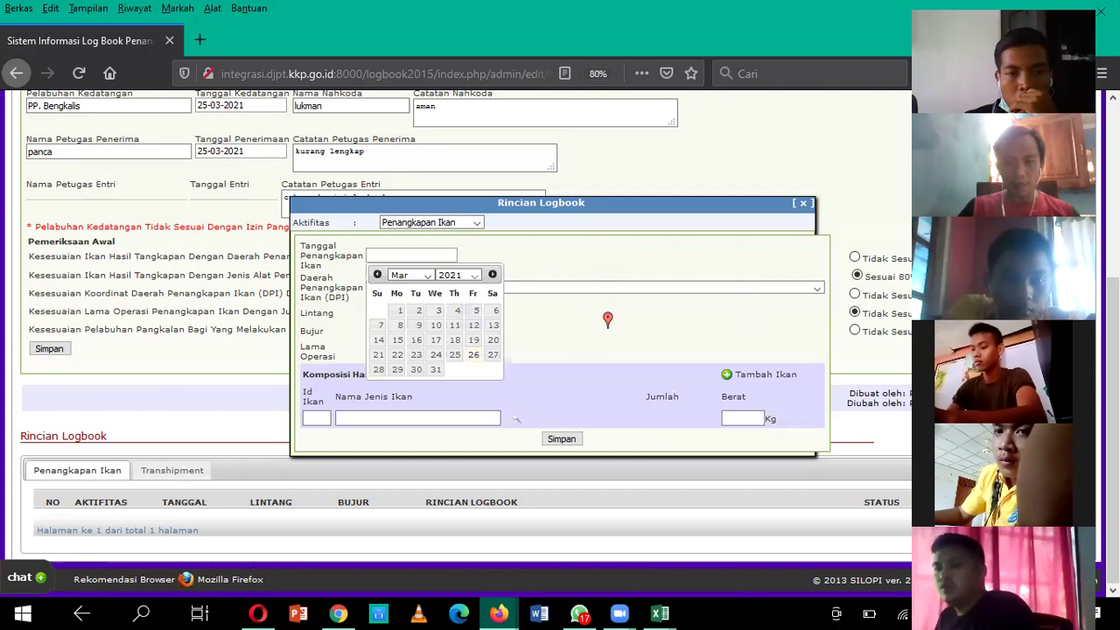
pyautogui.click(399, 355)
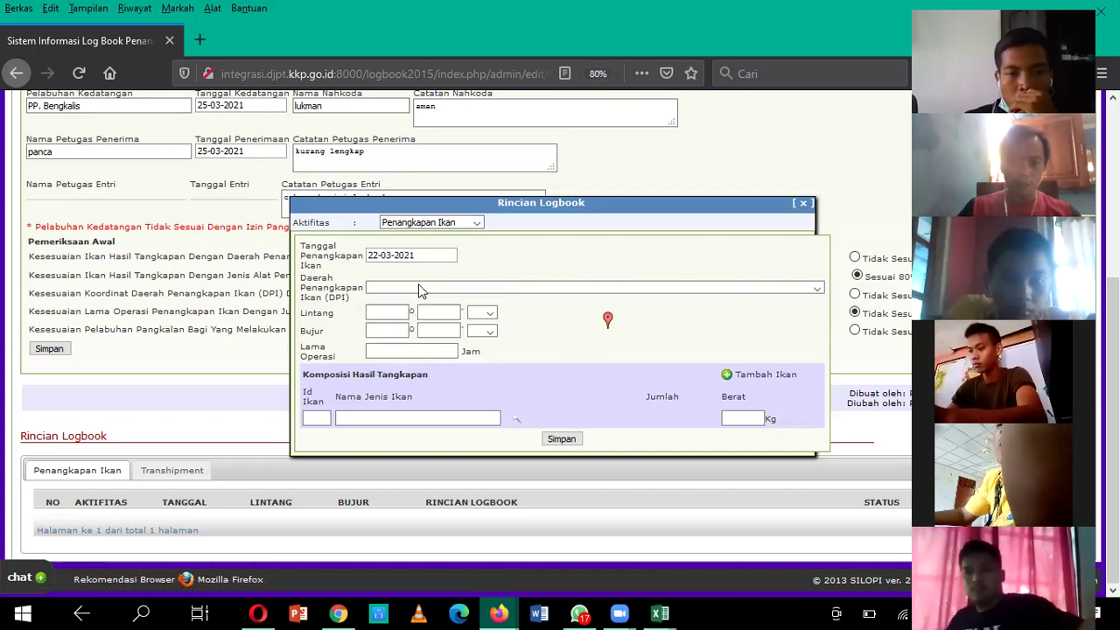
pyautogui.click(418, 290)
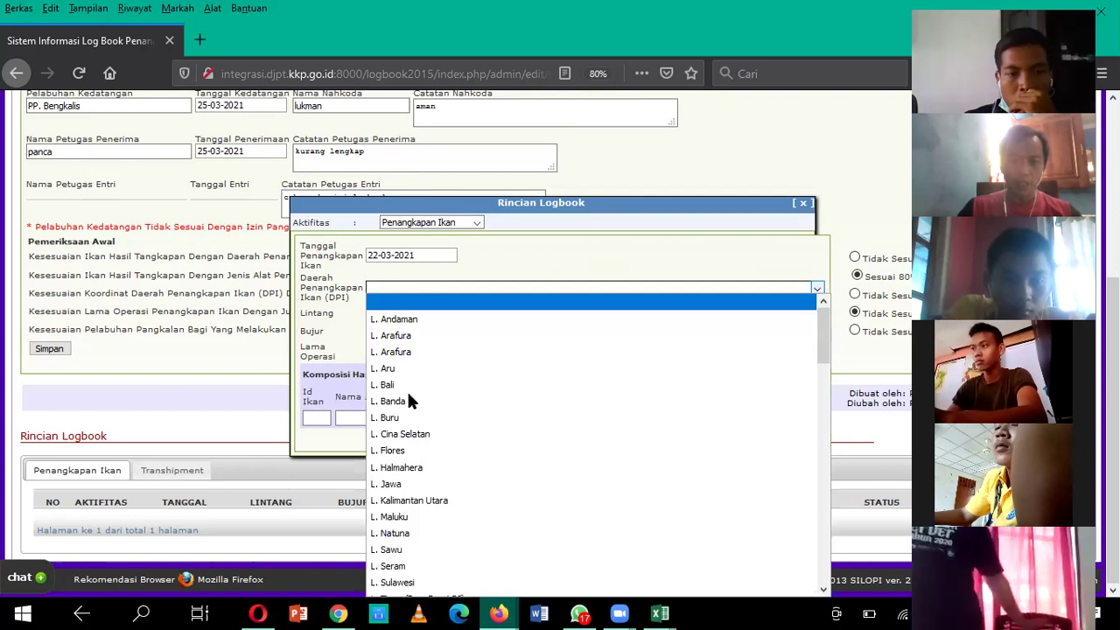
pyautogui.click(408, 386)
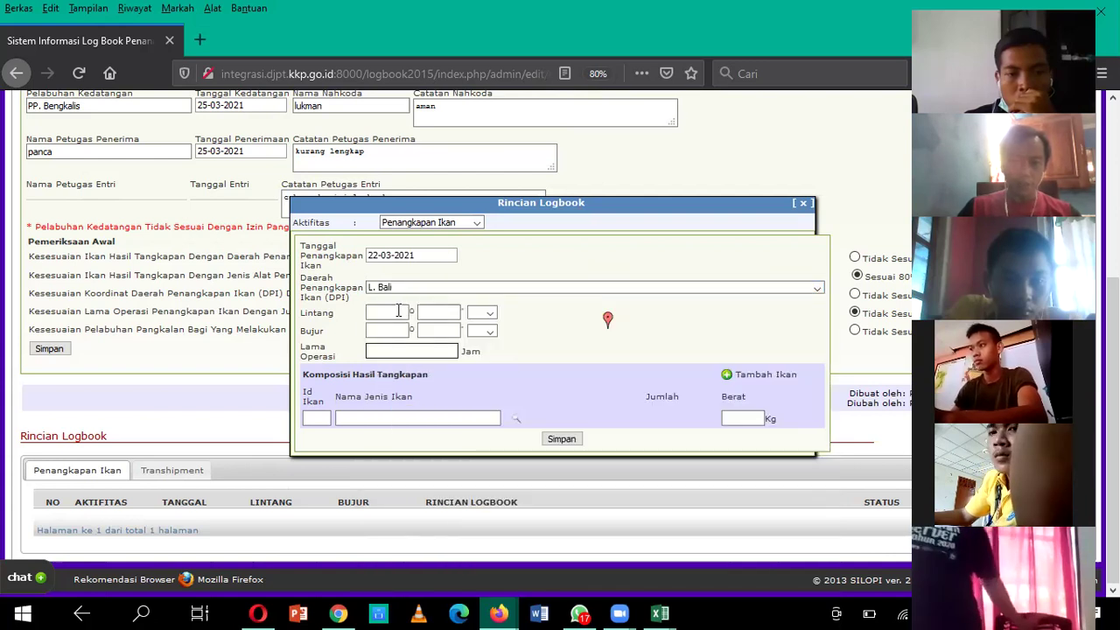
# - Enter position 124°56' LS, 7°43' BT and a 2-hour operation duration
pyautogui.click(397, 312)
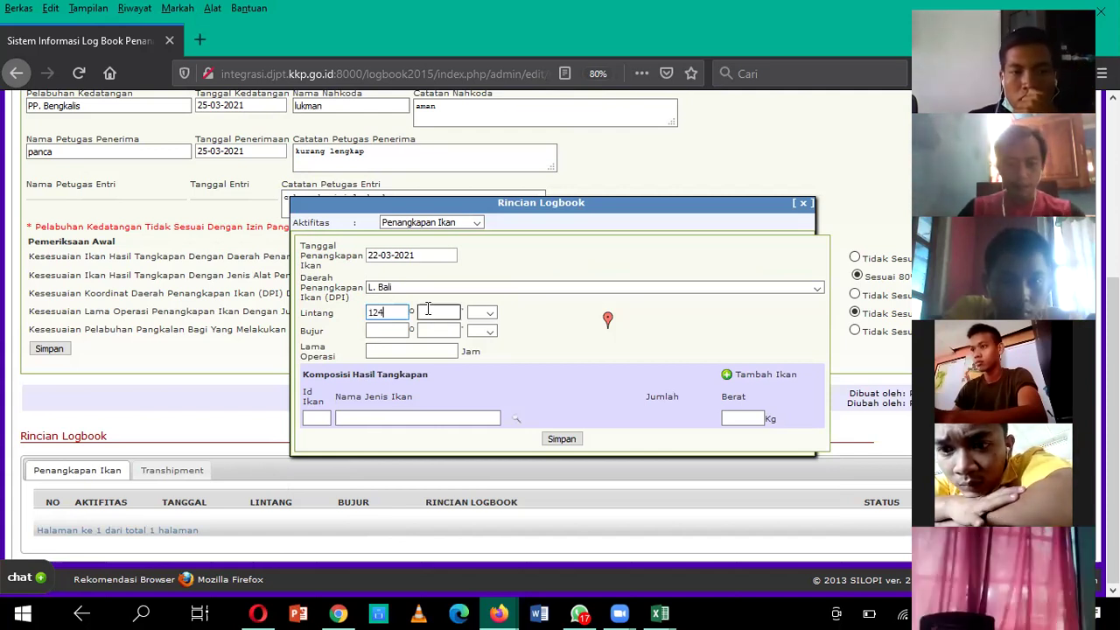
pyautogui.click(428, 310)
pyautogui.write('56')
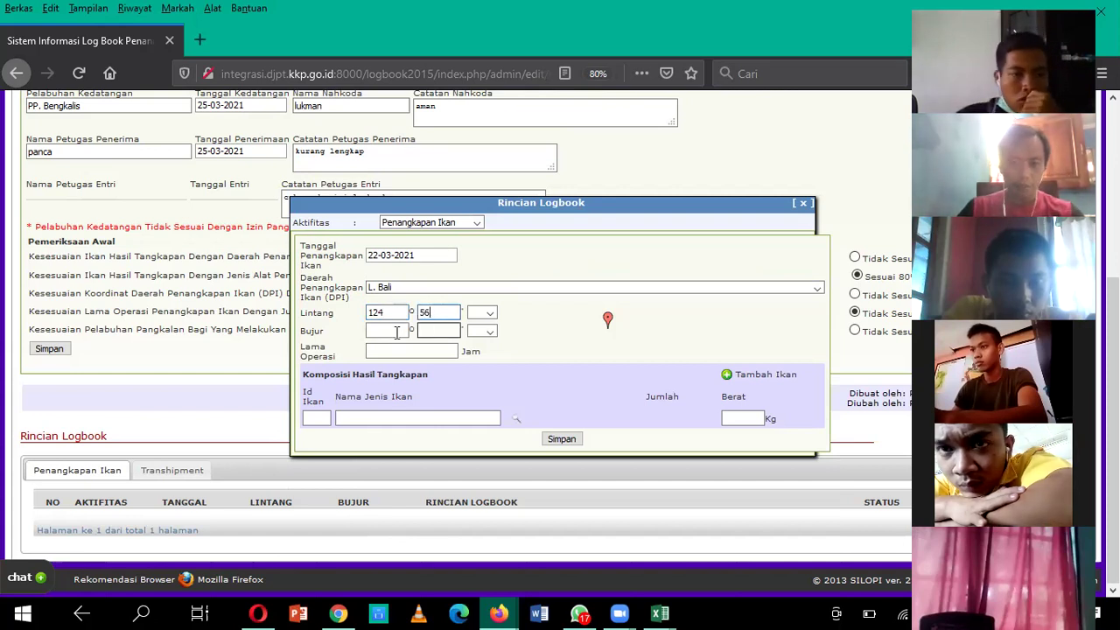
pyautogui.click(390, 330)
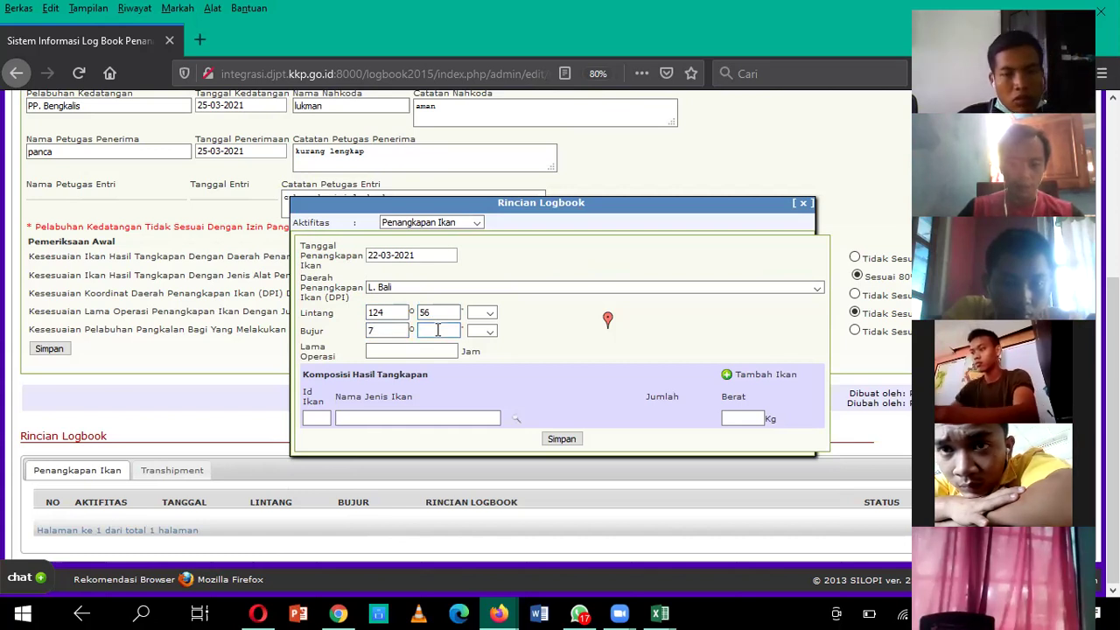
pyautogui.write('43')
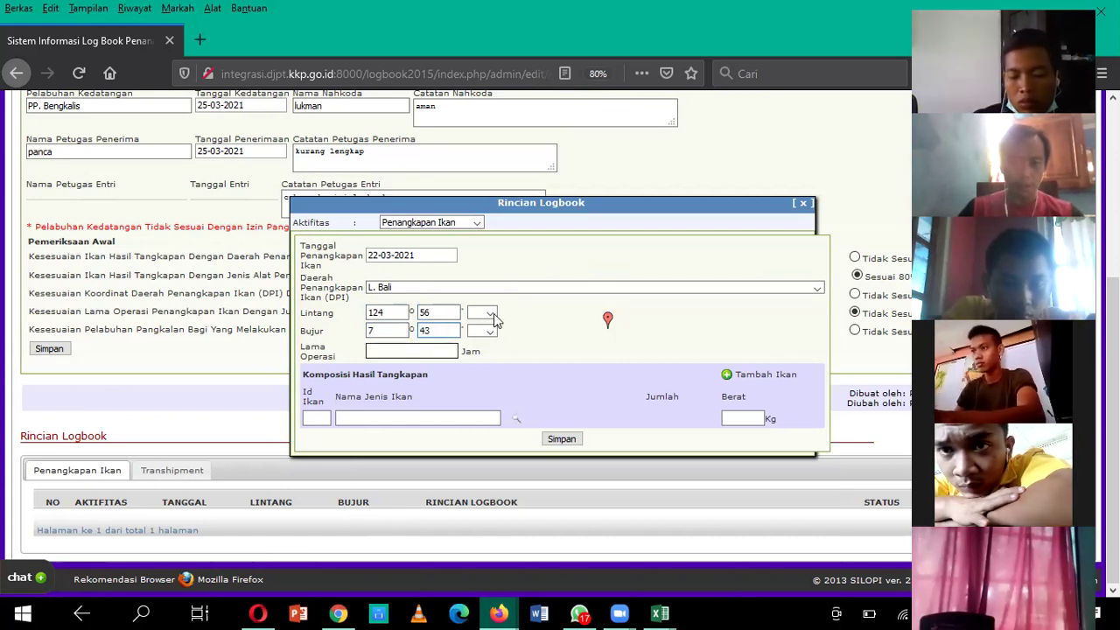
pyautogui.click(488, 313)
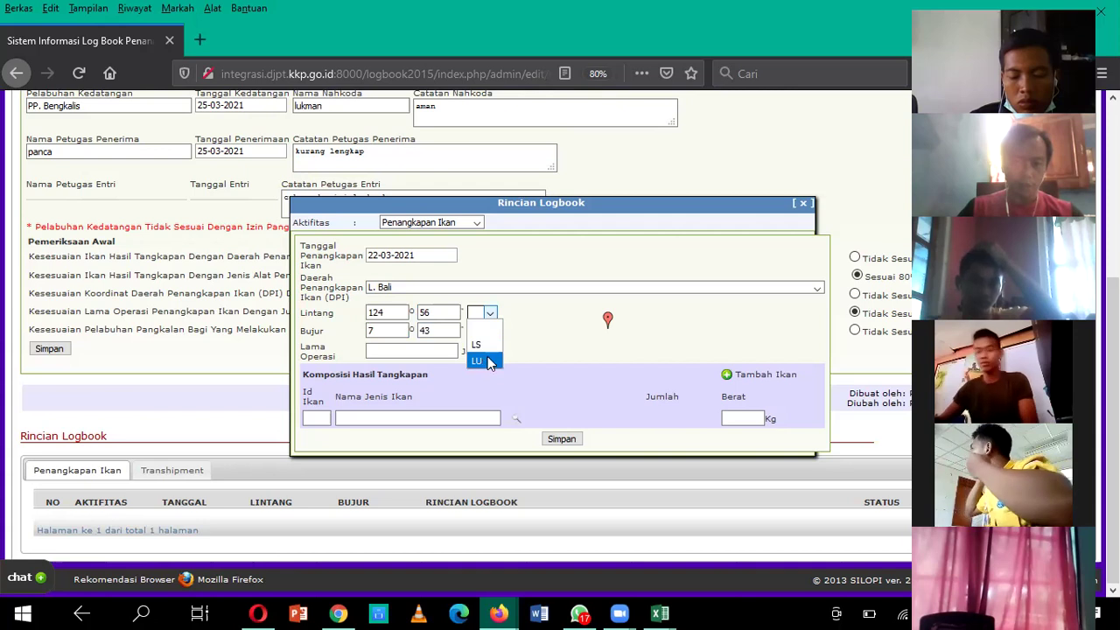
pyautogui.click(495, 343)
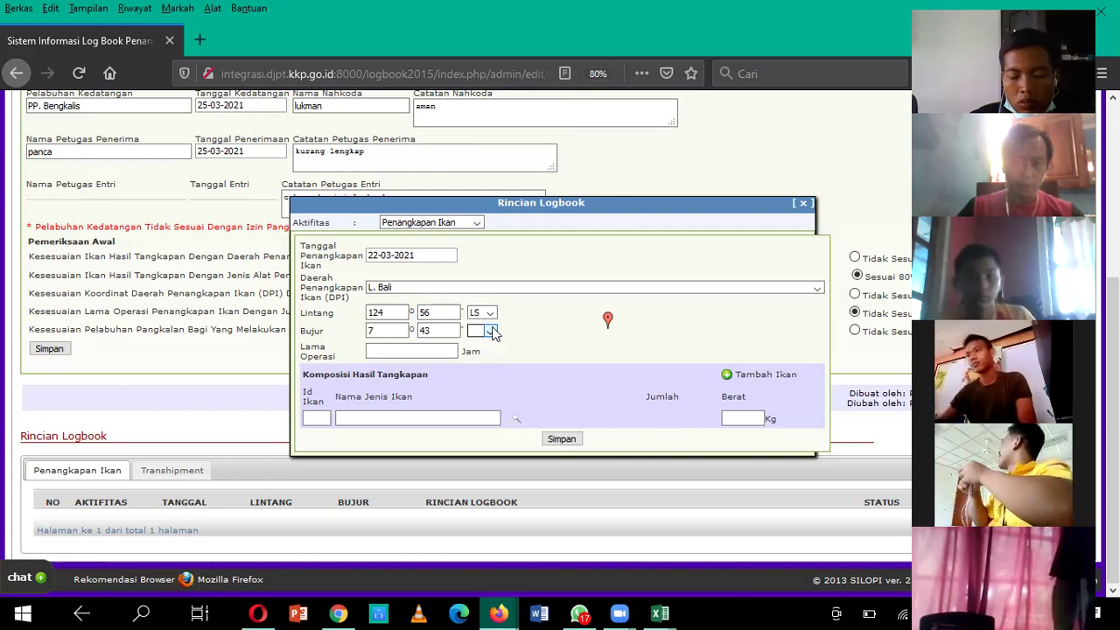
pyautogui.click(491, 331)
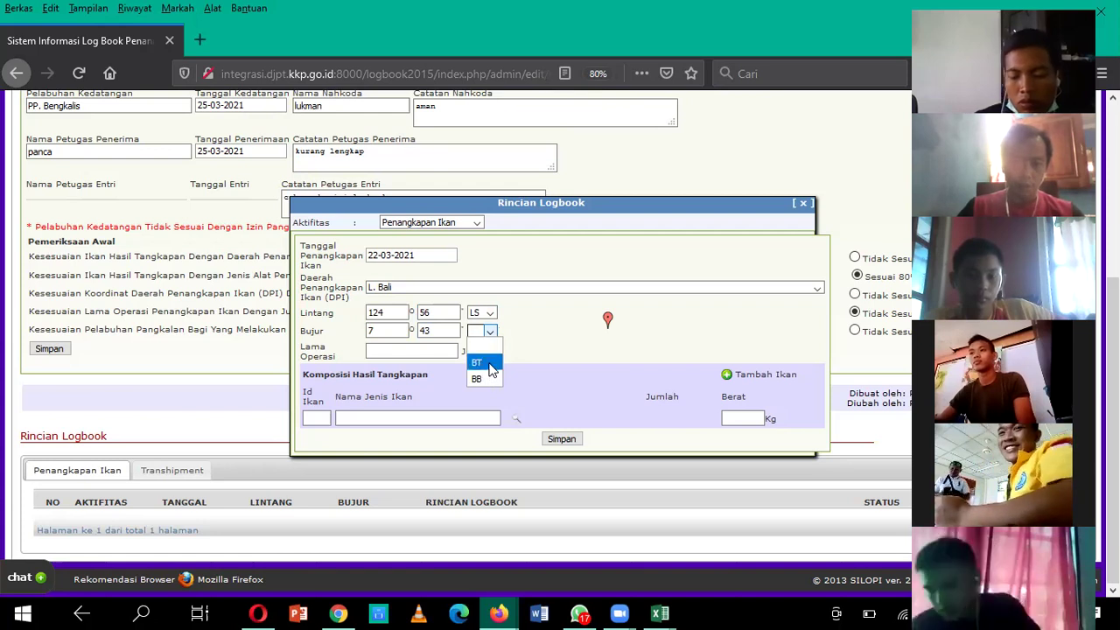
pyautogui.click(489, 369)
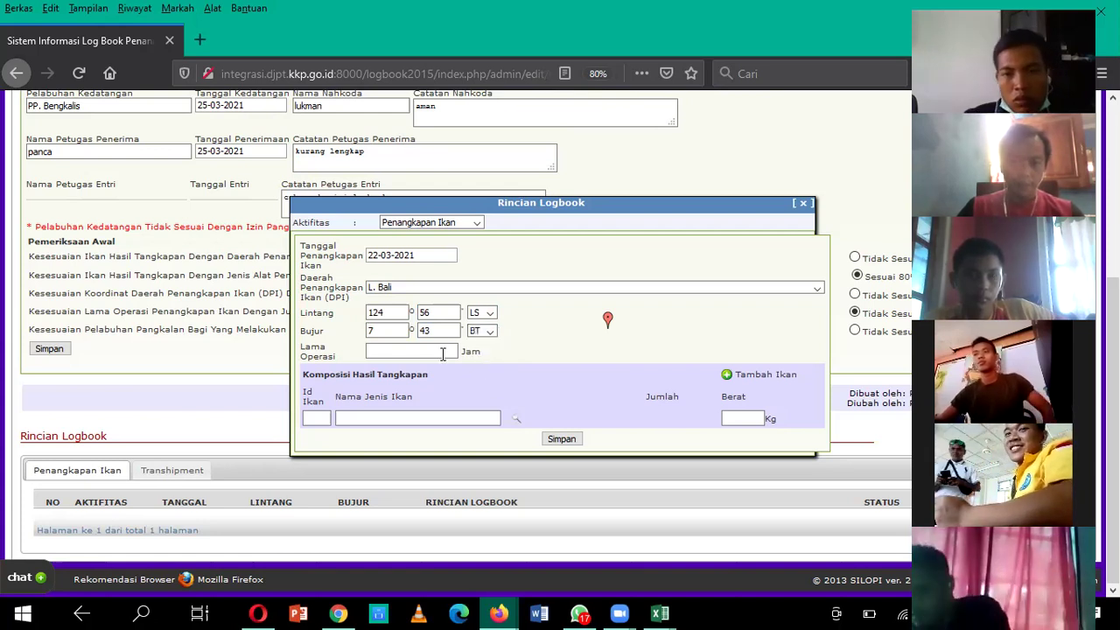
pyautogui.click(434, 350)
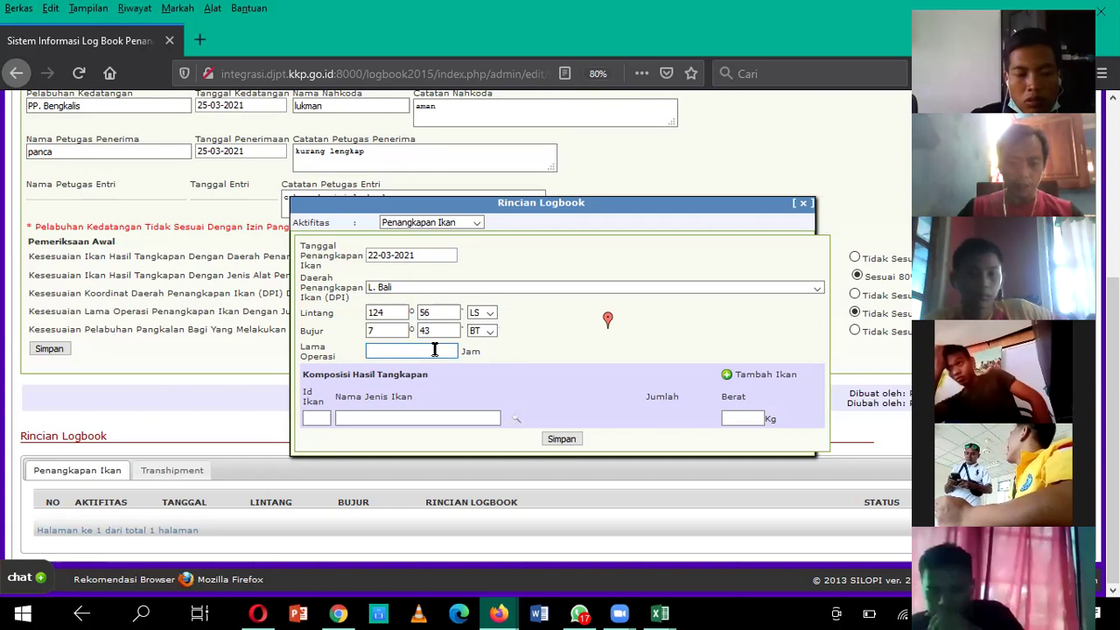
pyautogui.write('2')
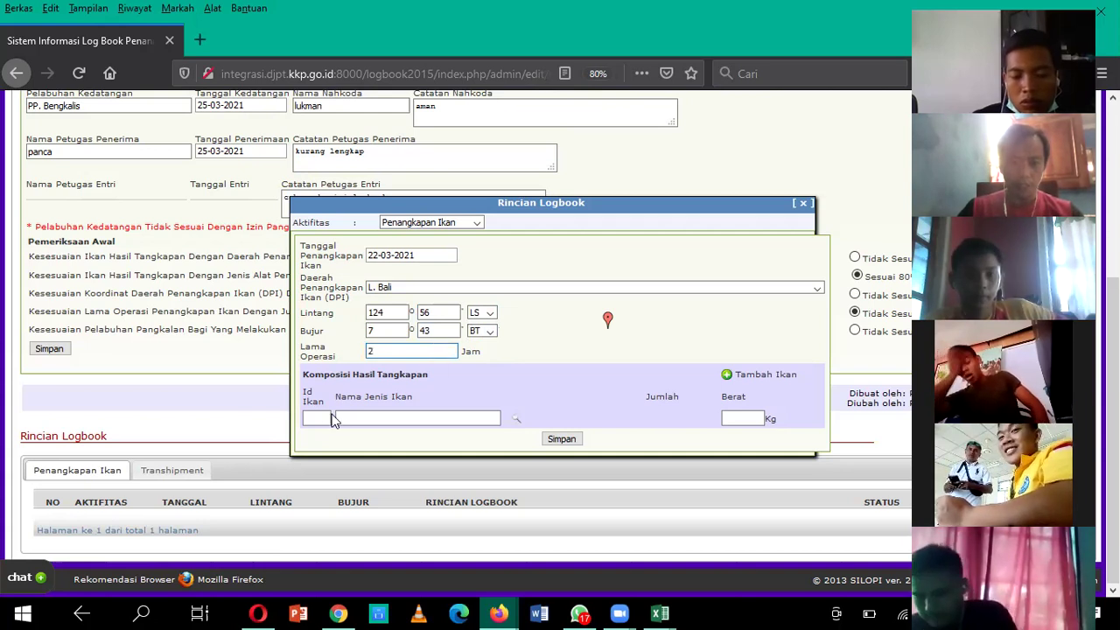
pyautogui.moveTo(547, 203); pyautogui.dragTo(429, 161)
# - Record Cakalang [SKJ] as the first caught species at 200 kg
pyautogui.click(202, 374)
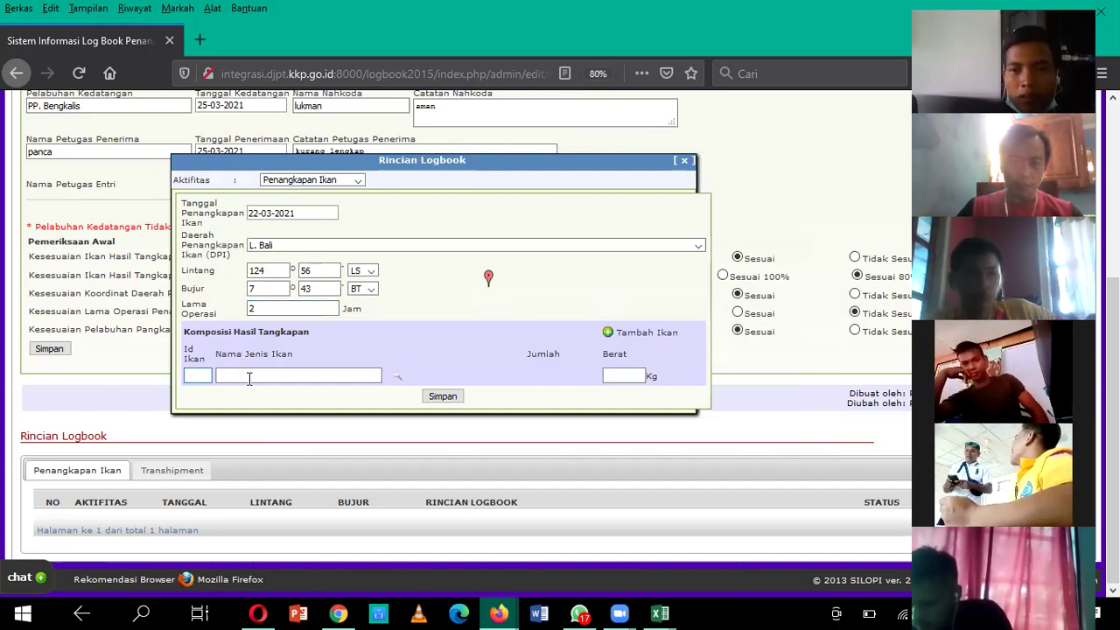
pyautogui.click(256, 376)
pyautogui.click(255, 376)
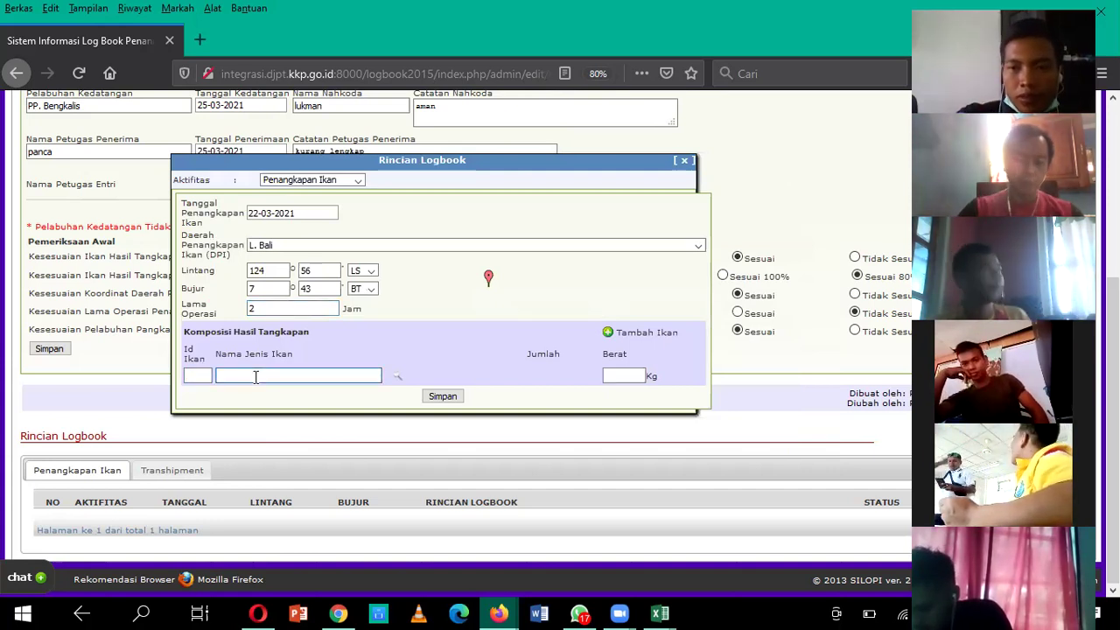
pyautogui.write('caka')
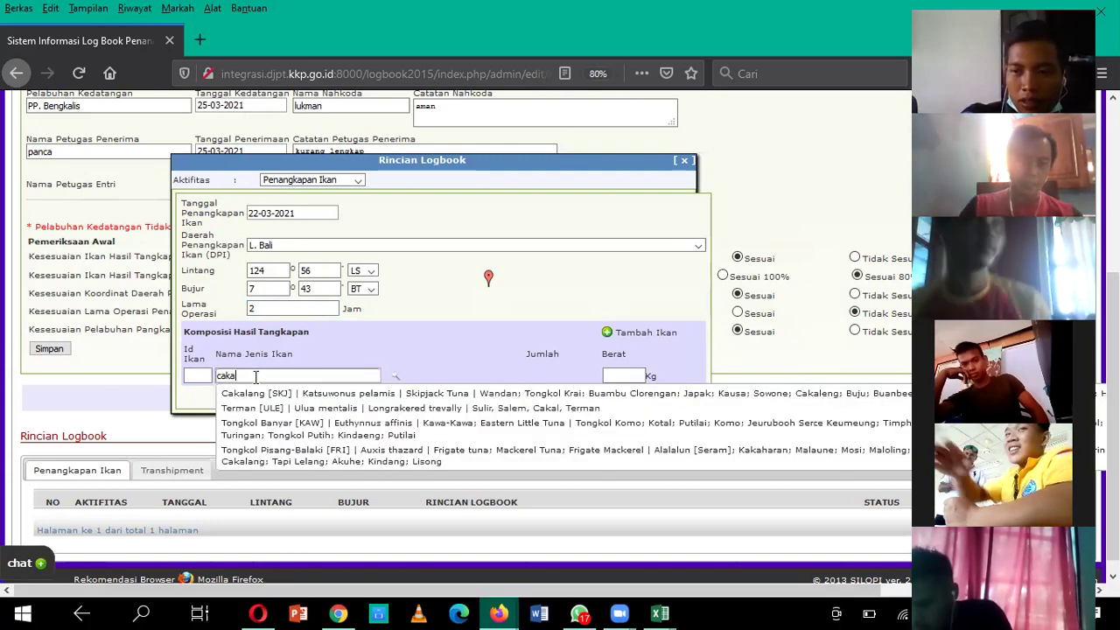
pyautogui.press('Down')
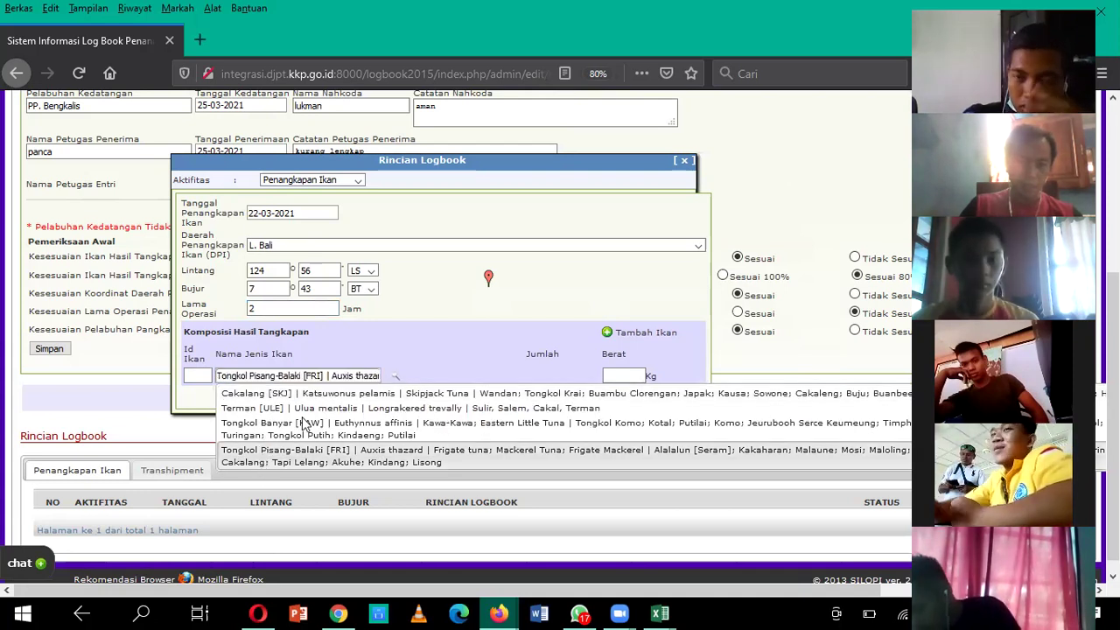
pyautogui.click(322, 394)
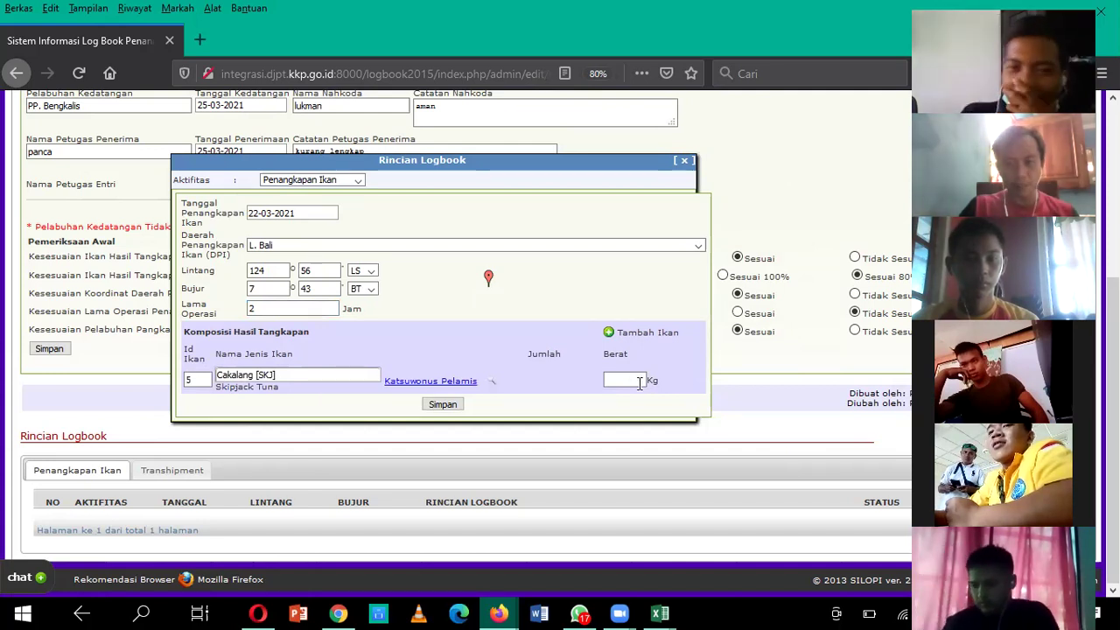
pyautogui.click(630, 381)
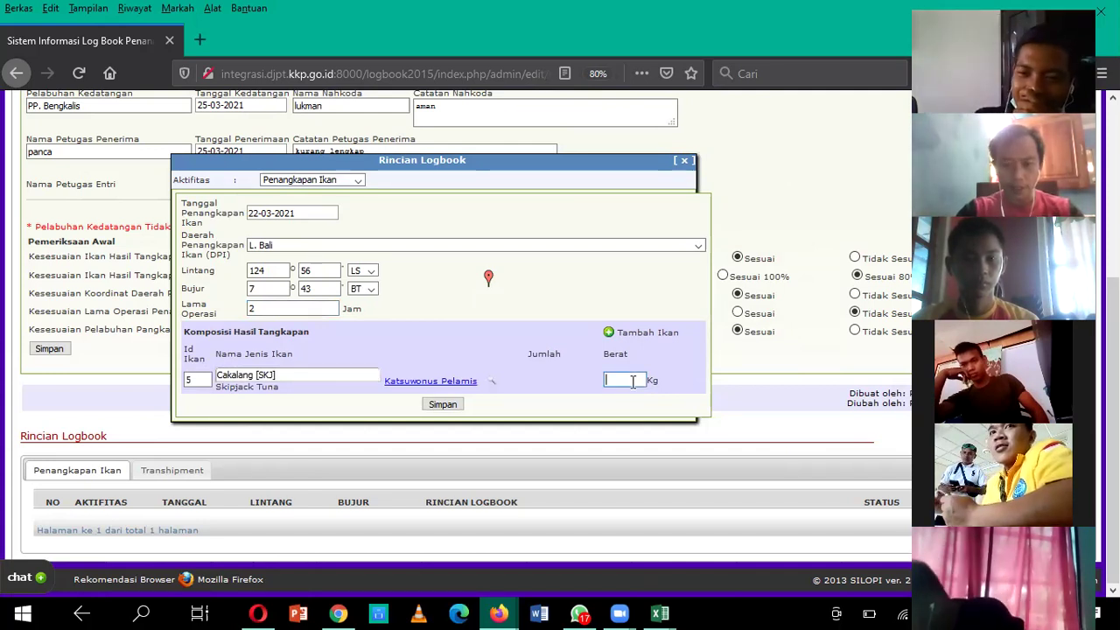
pyautogui.write('200')
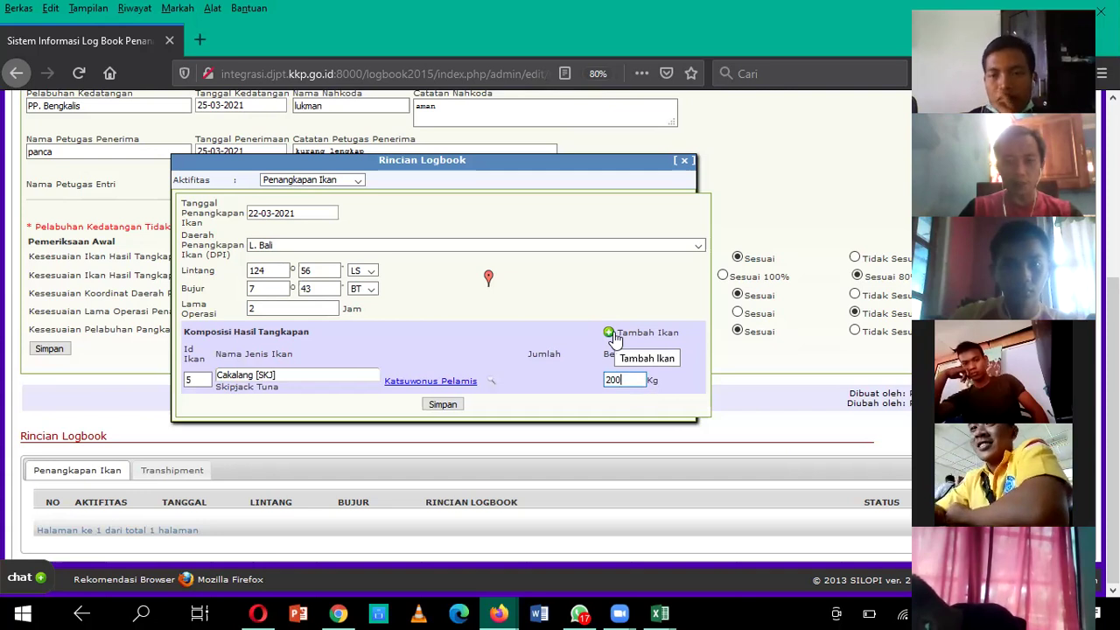
# - Add a second fish row with Tuna Mata Besar [BET] at 300 kg and save
pyautogui.click(615, 336)
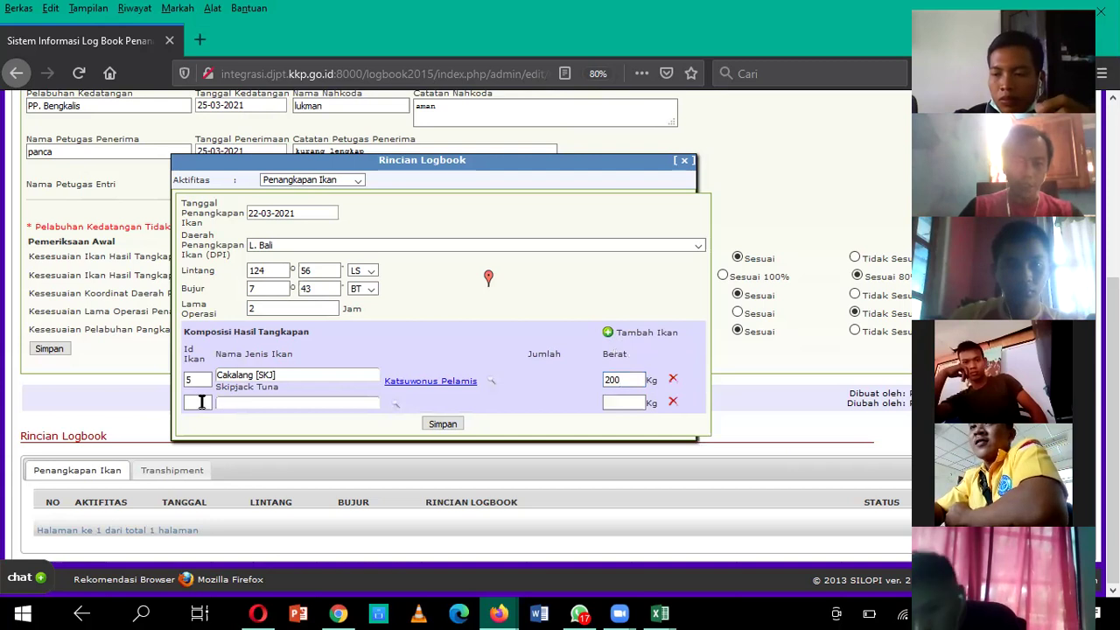
pyautogui.click(200, 402)
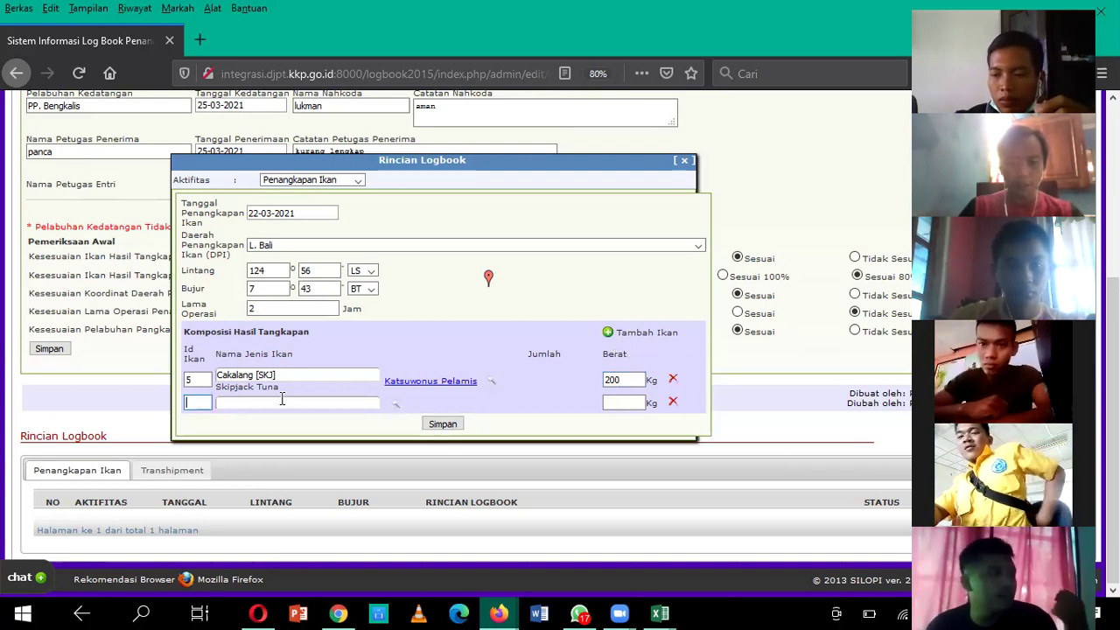
pyautogui.click(282, 401)
pyautogui.write('b')
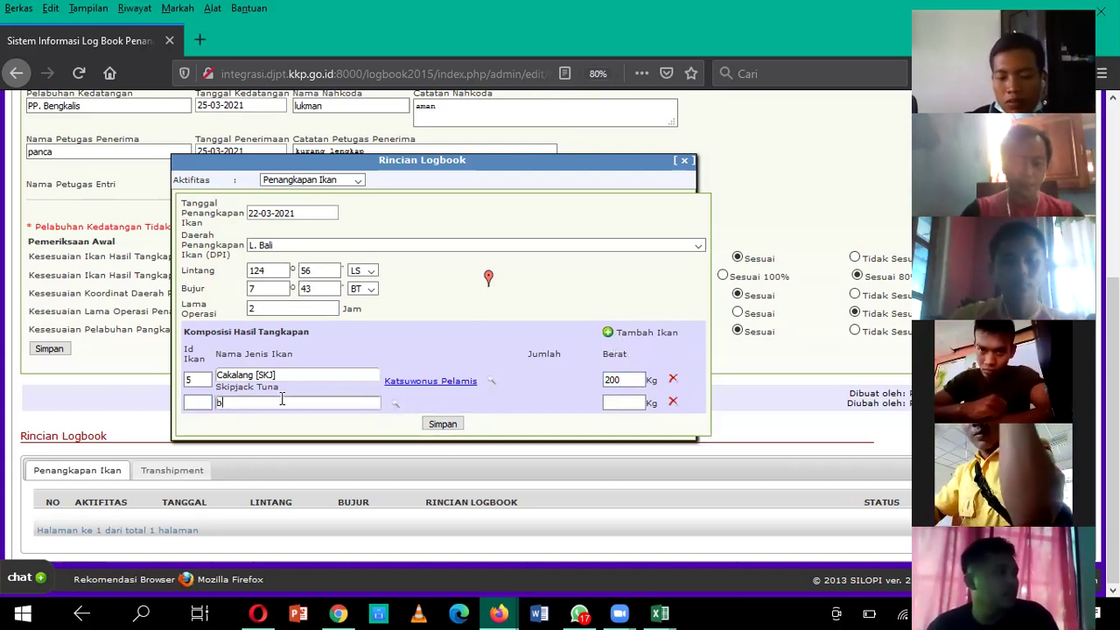
pyautogui.write('ig')
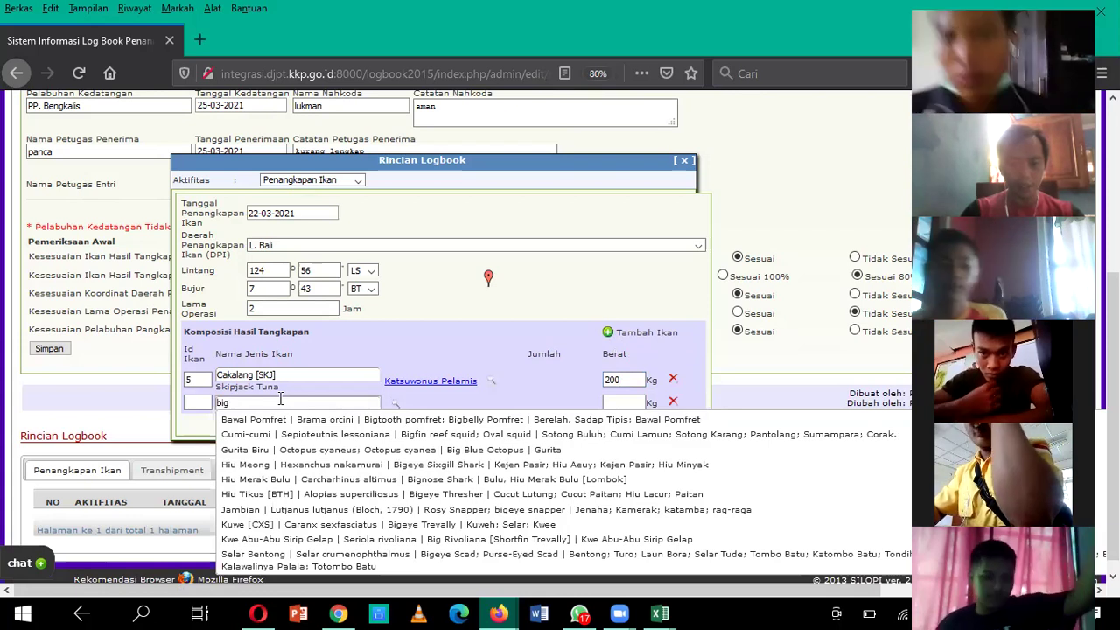
pyautogui.write(' eye')
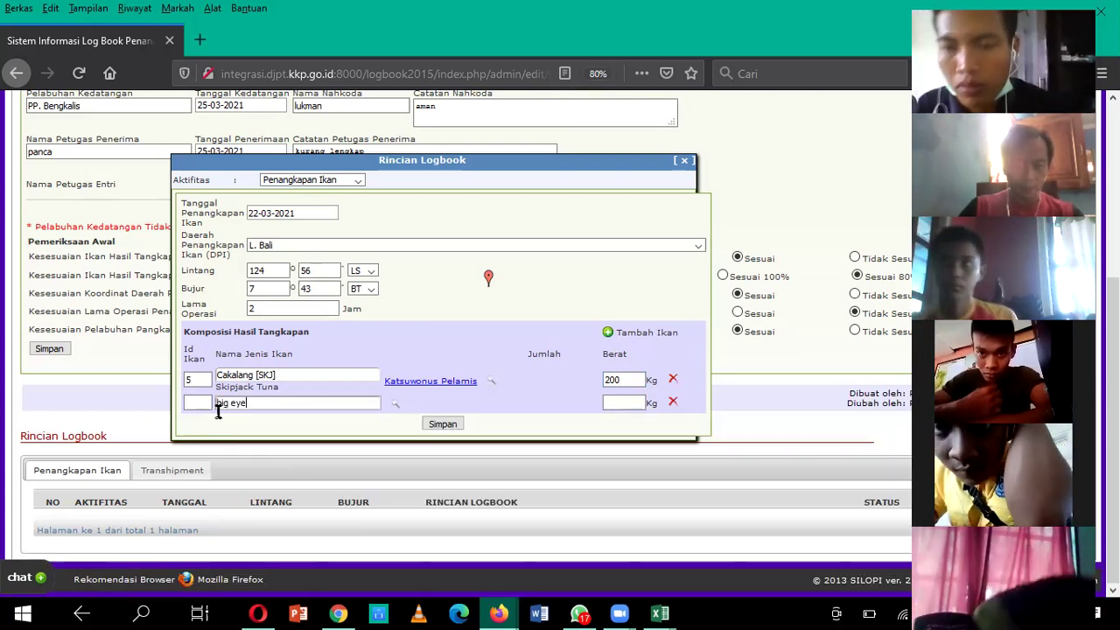
pyautogui.hotkey('ctrl', 'a')
pyautogui.write('mata')
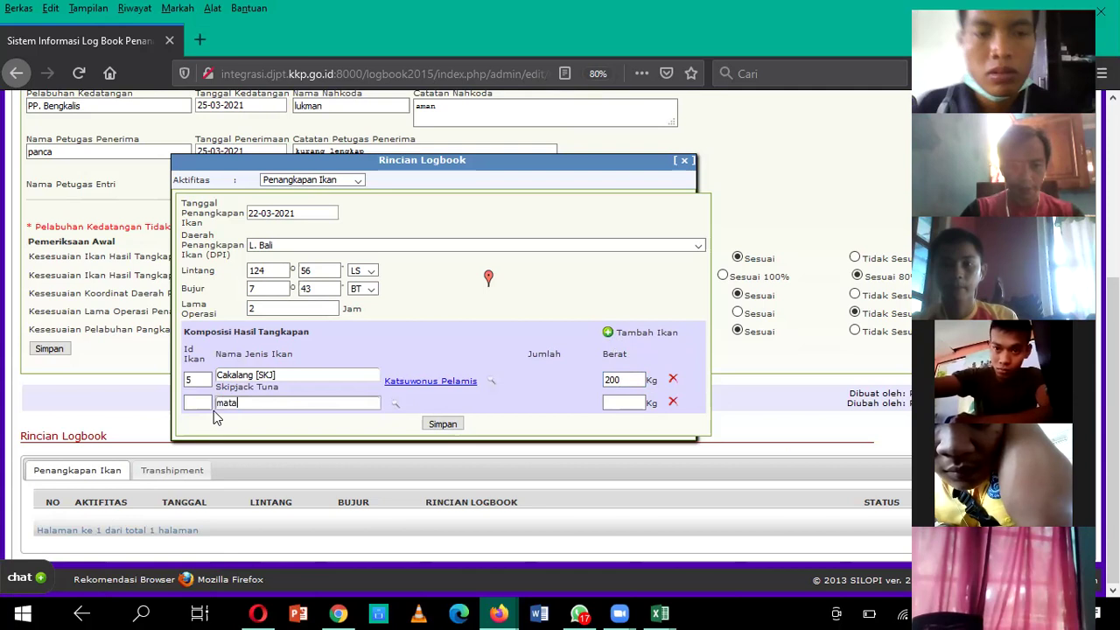
pyautogui.write(' besa')
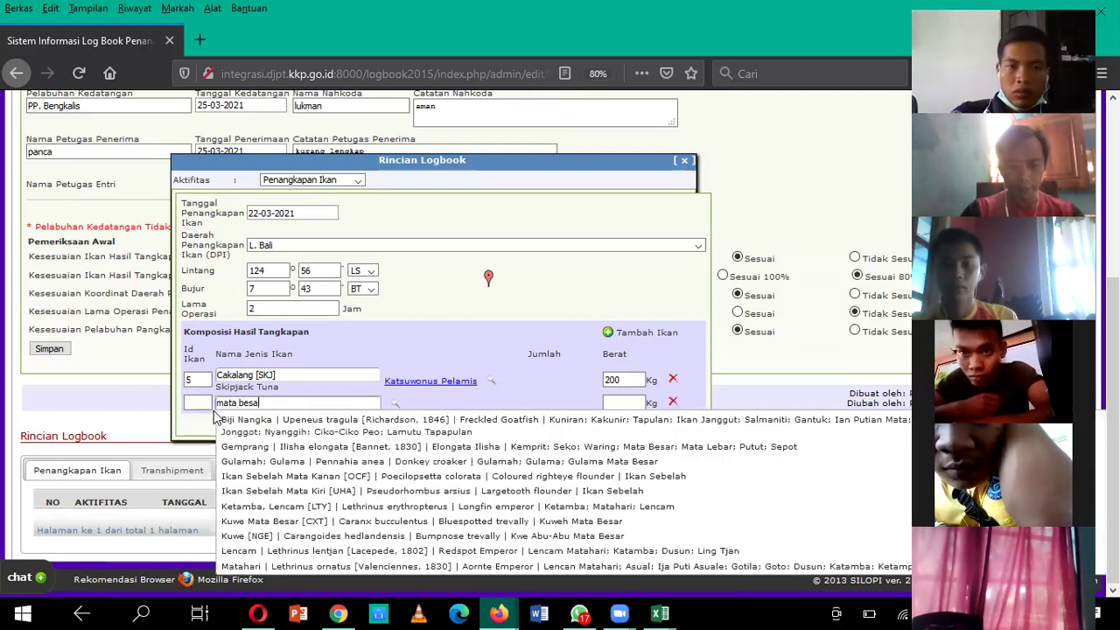
pyautogui.write('r')
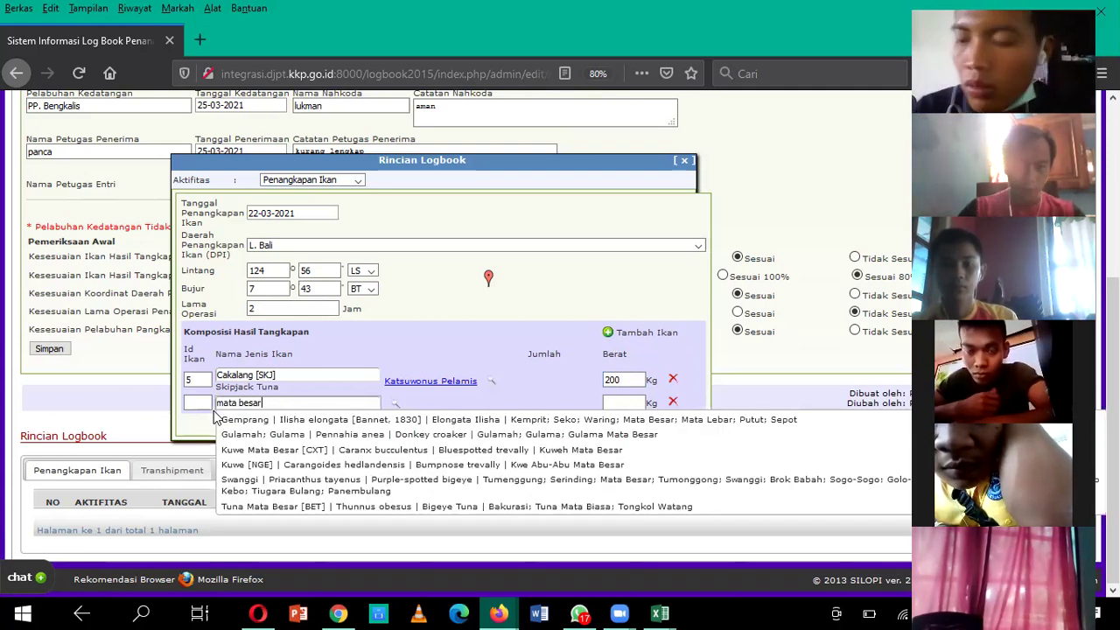
pyautogui.click(254, 505)
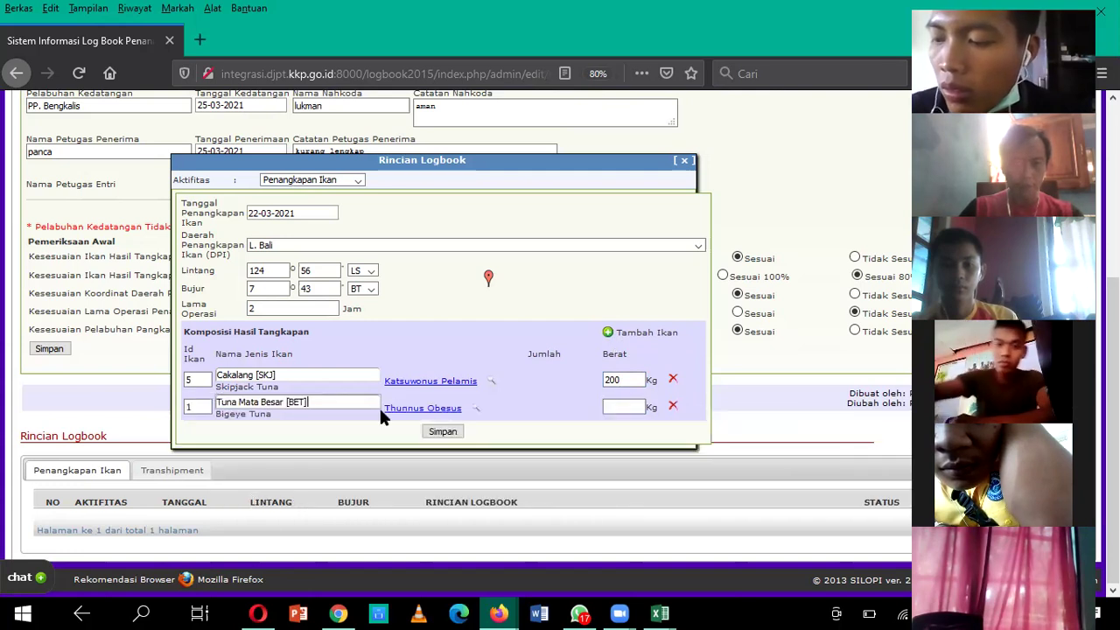
pyautogui.click(613, 408)
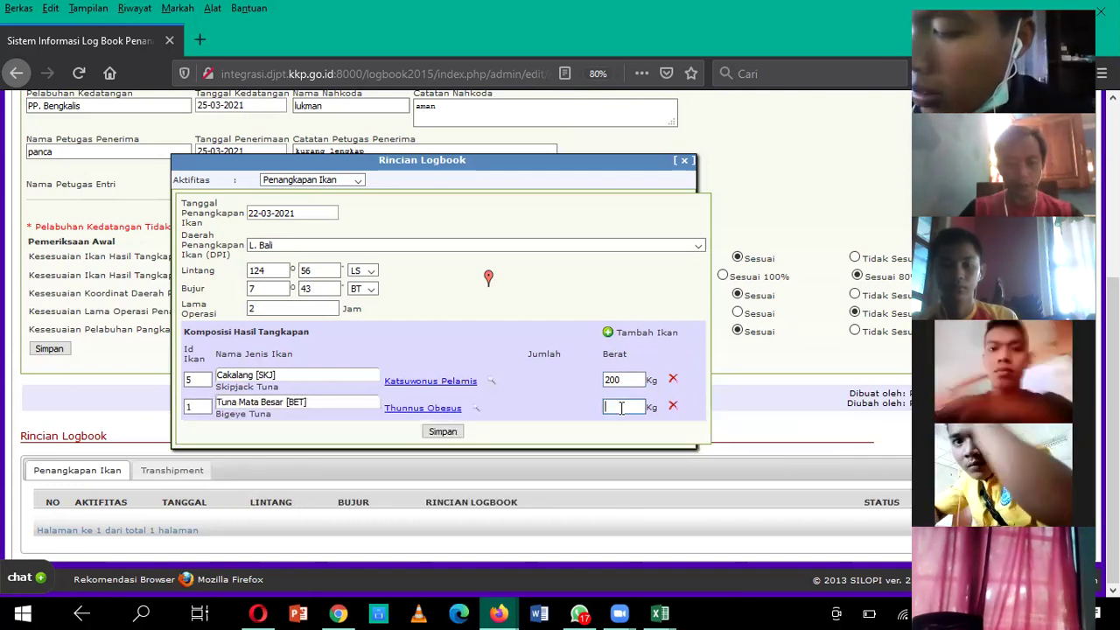
pyautogui.write('300')
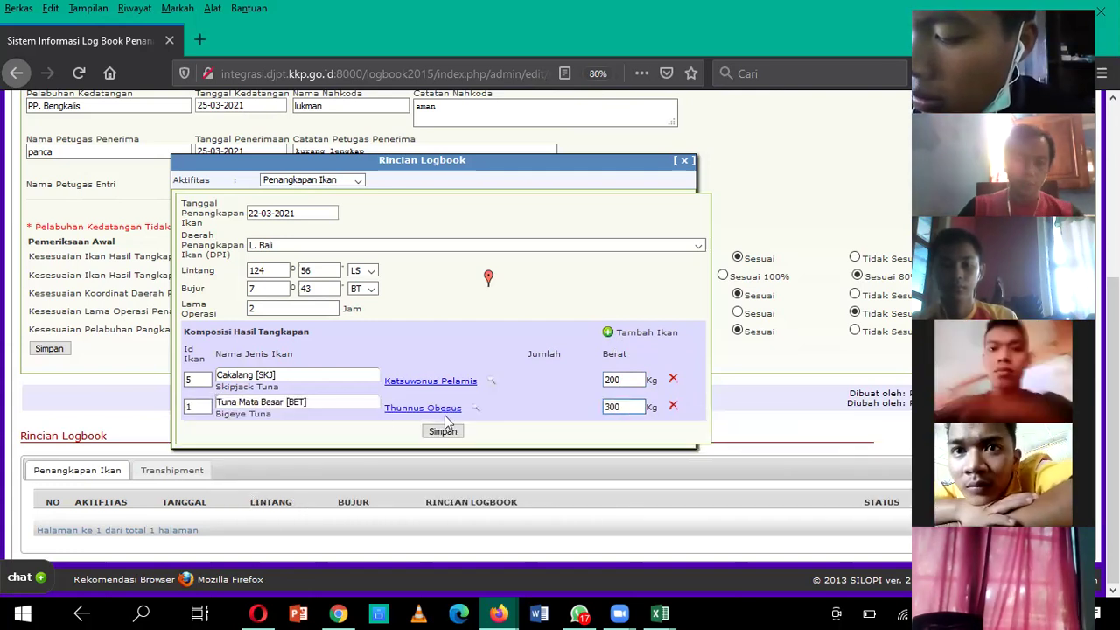
pyautogui.click(444, 437)
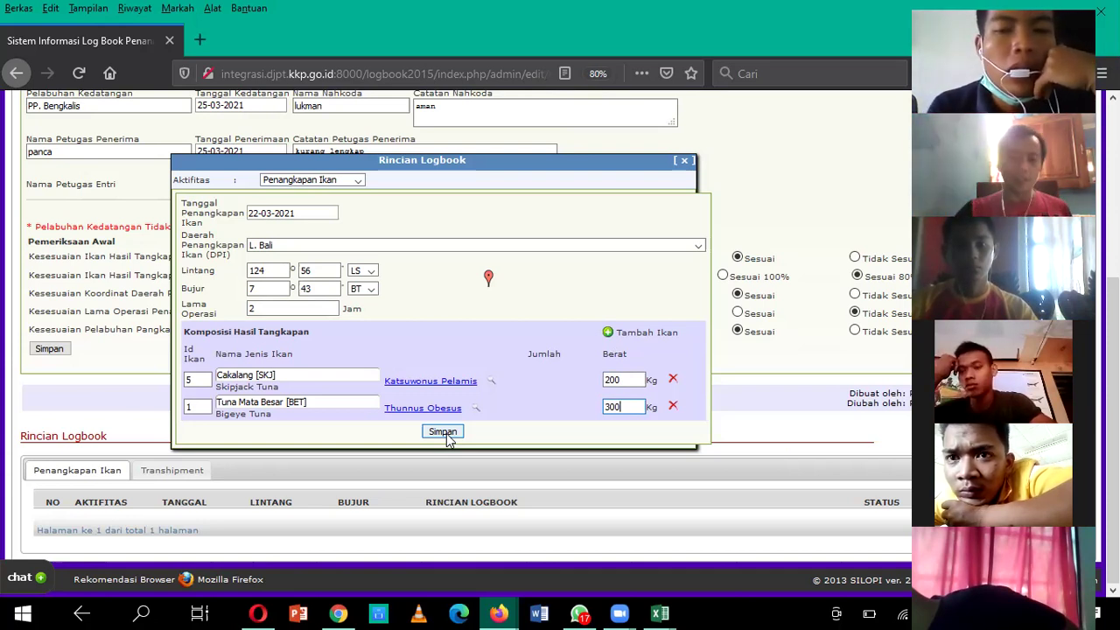
# - Save the Rincian Logbook catch details and confirm OK to begin a blank entry
pyautogui.click(444, 433)
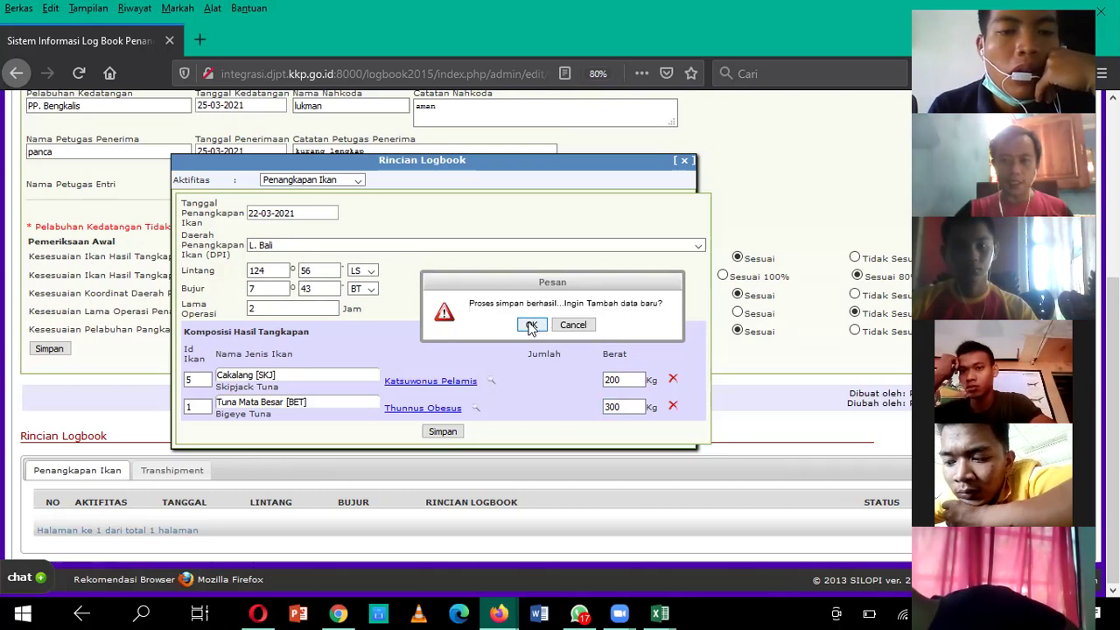
pyautogui.click(531, 326)
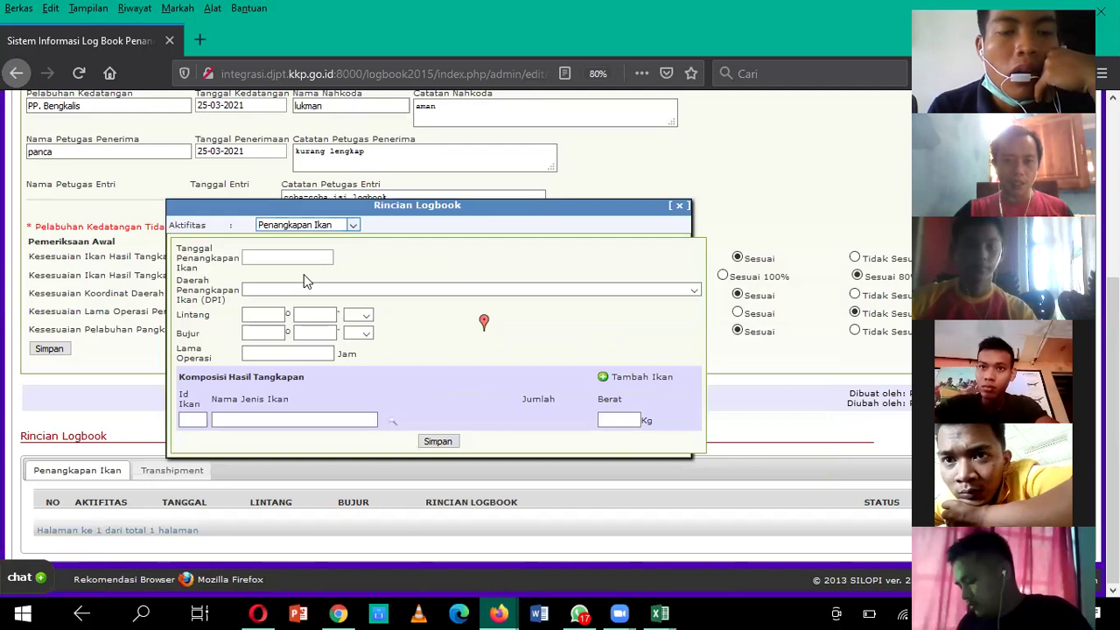
# - Set the new entry to Penangkapan Ikan on 23-03-2021 in L. Bali
pyautogui.click(350, 226)
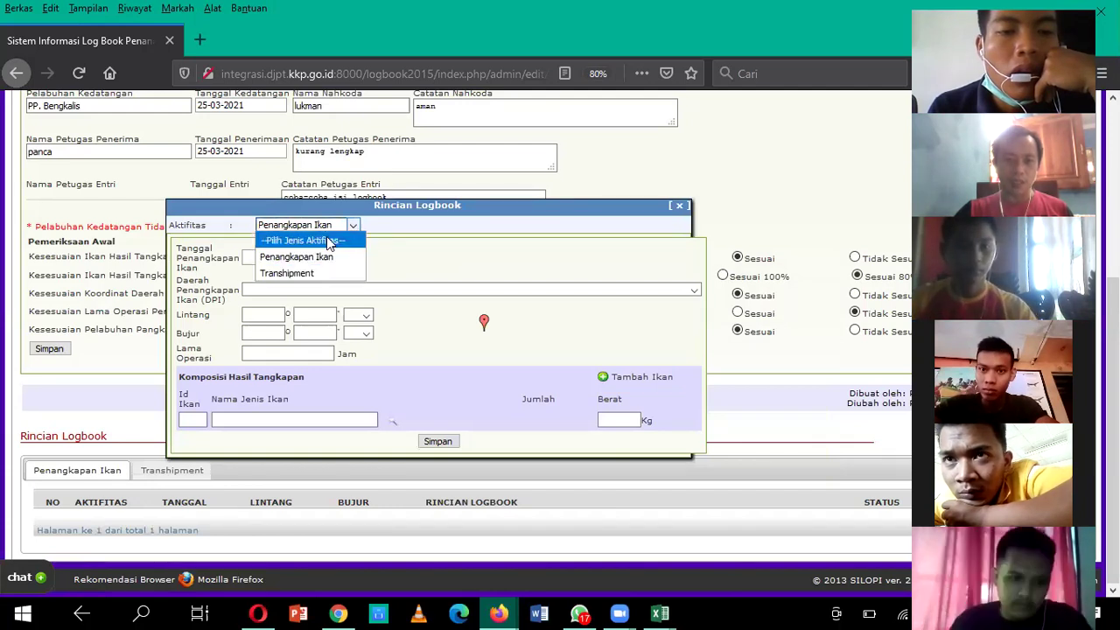
pyautogui.click(329, 241)
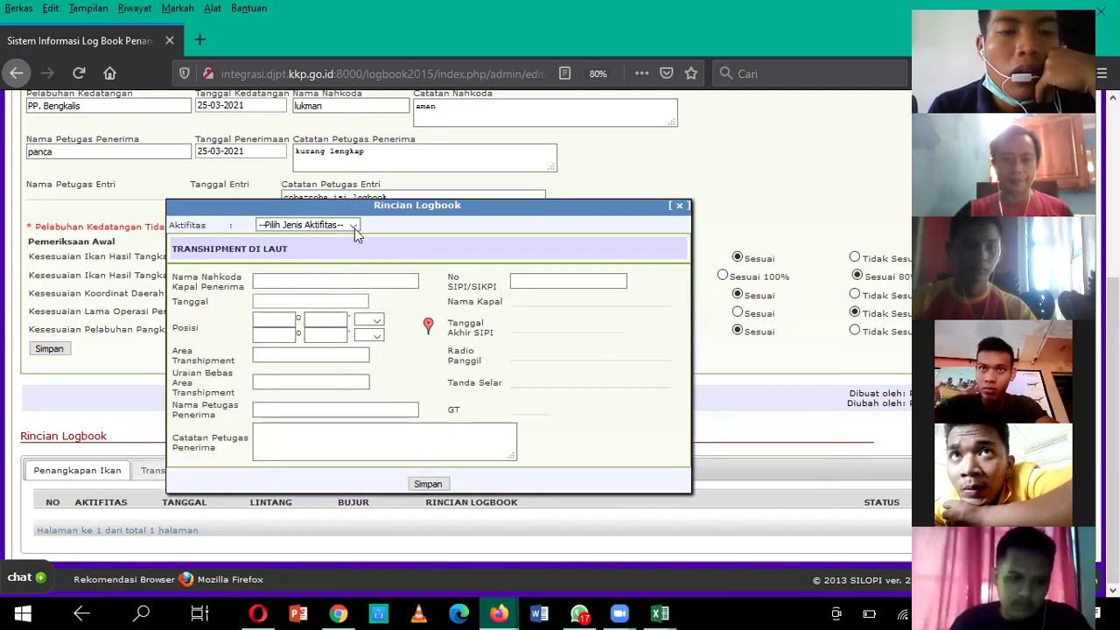
pyautogui.click(310, 225)
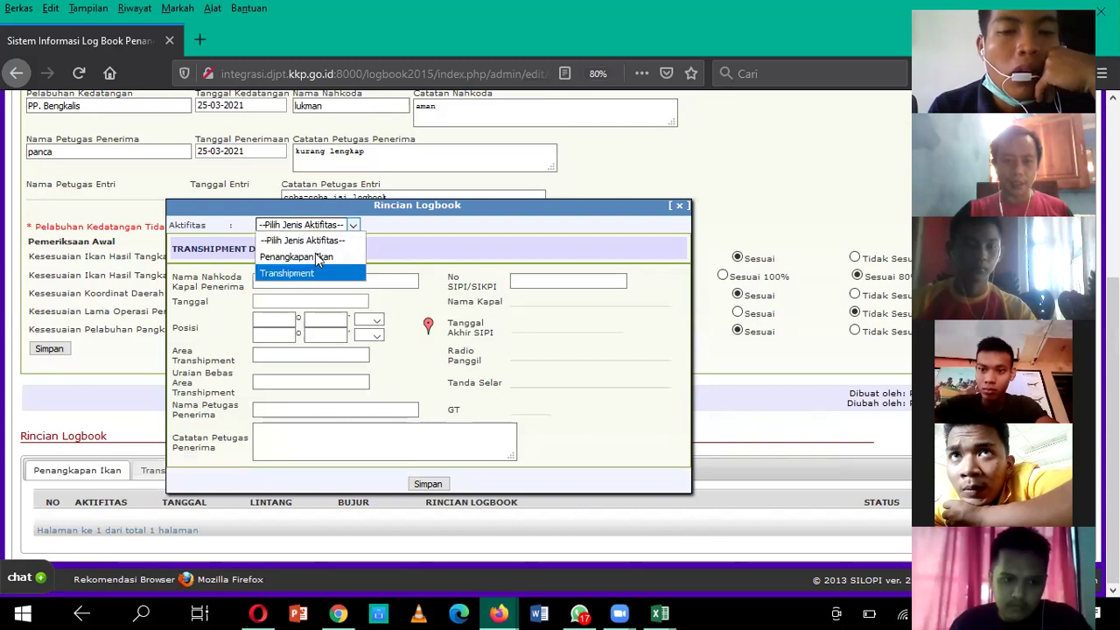
pyautogui.click(316, 257)
pyautogui.click(302, 257)
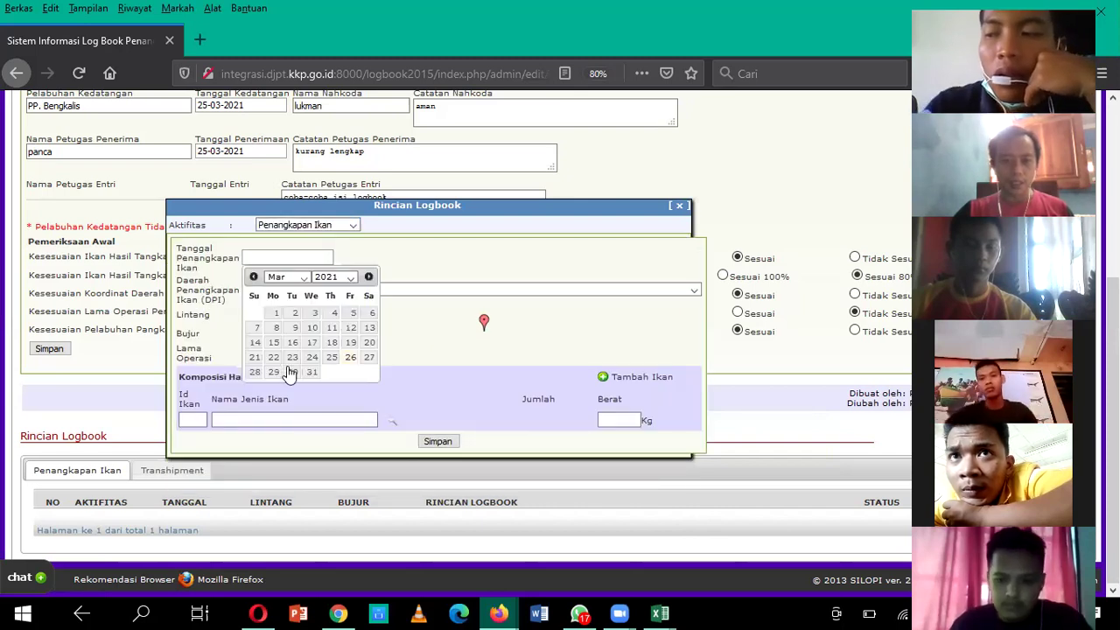
pyautogui.click(274, 358)
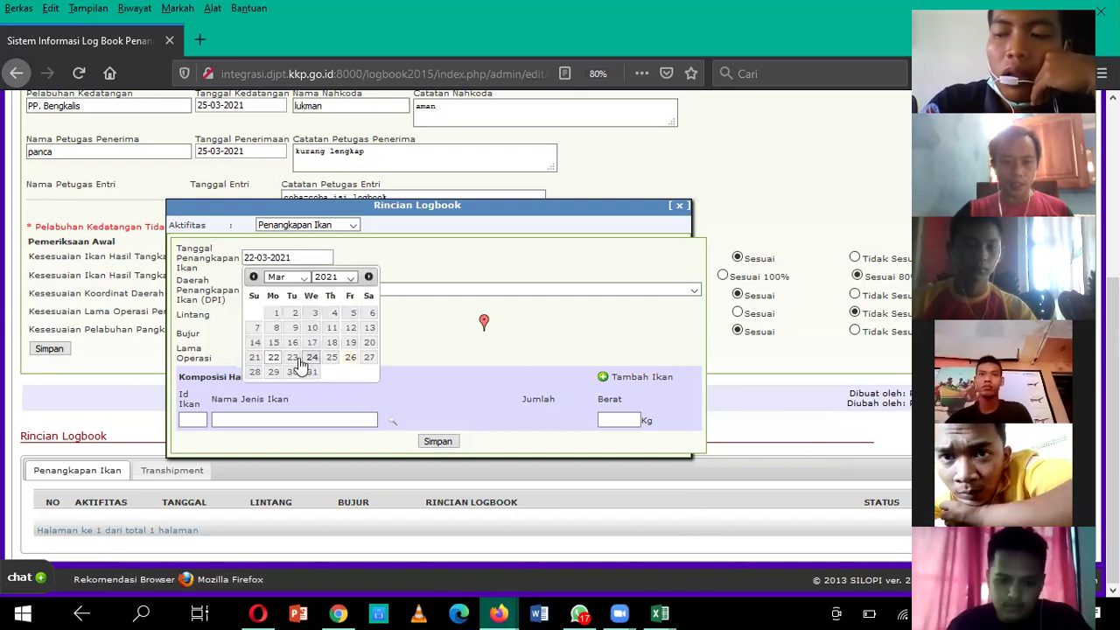
pyautogui.click(292, 357)
pyautogui.click(300, 289)
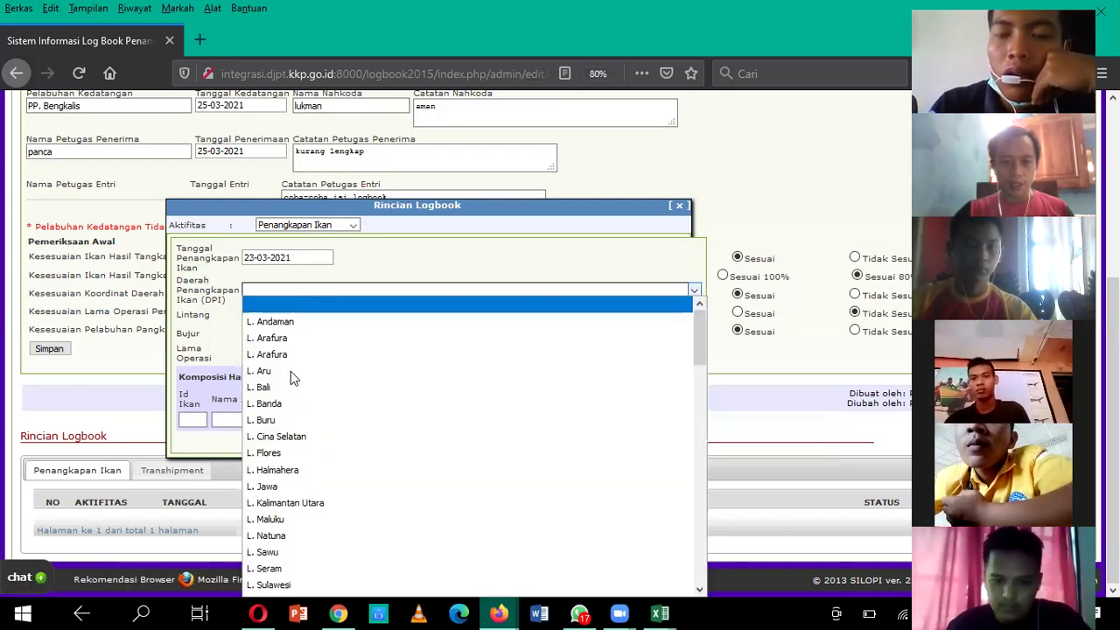
pyautogui.click(292, 388)
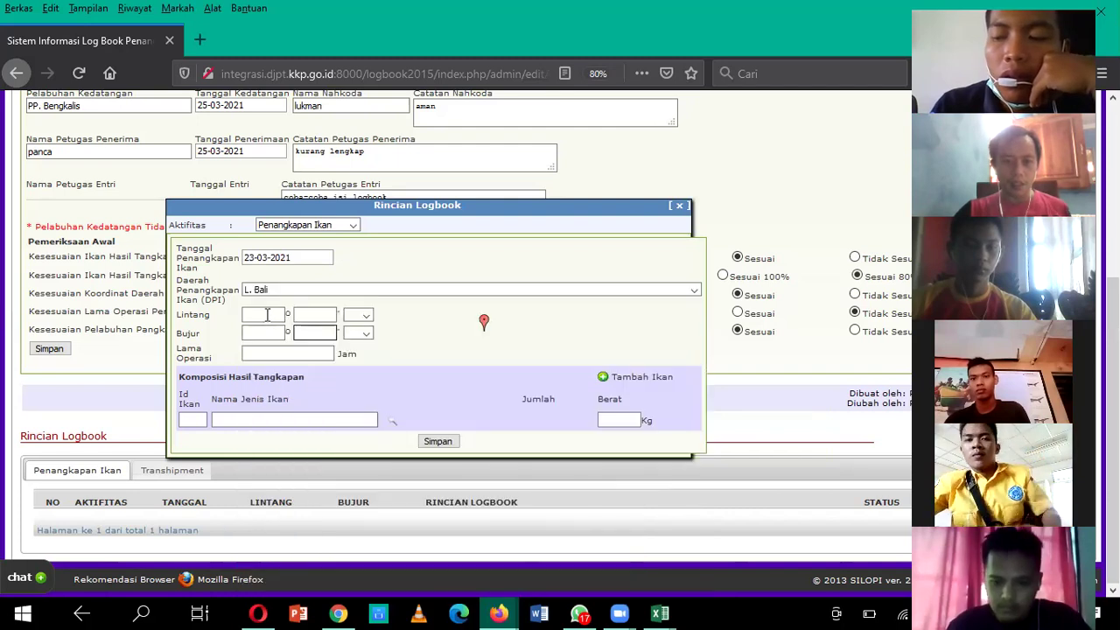
# - Enter position 125°62' LS, 7°32' BT with a 2-hour operation duration
pyautogui.click(267, 314)
pyautogui.write('12')
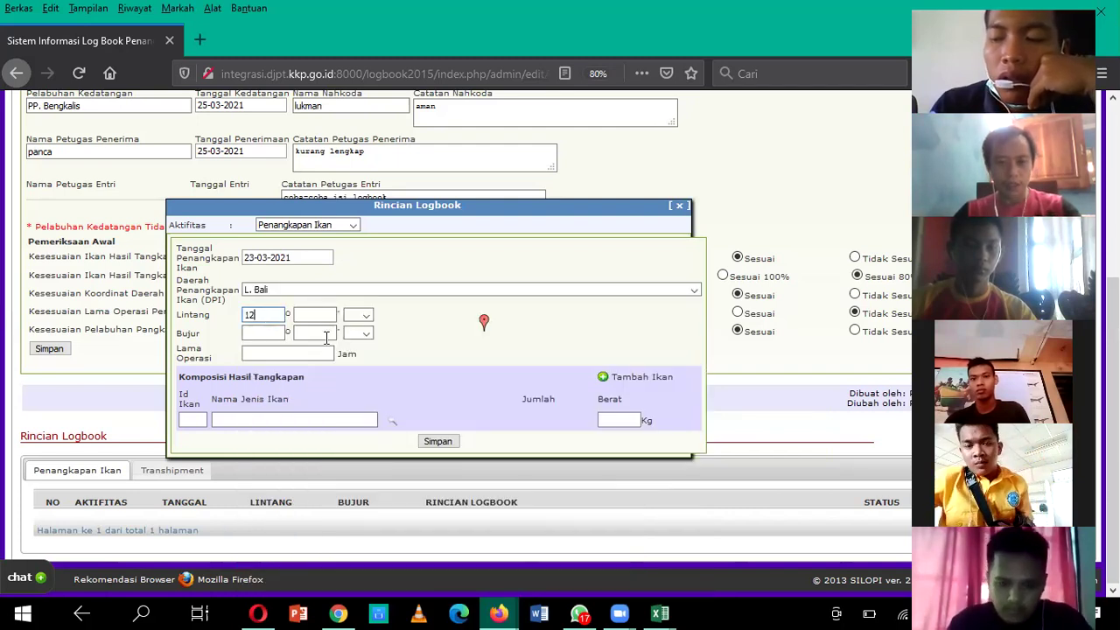
pyautogui.write('5')
pyautogui.click(332, 315)
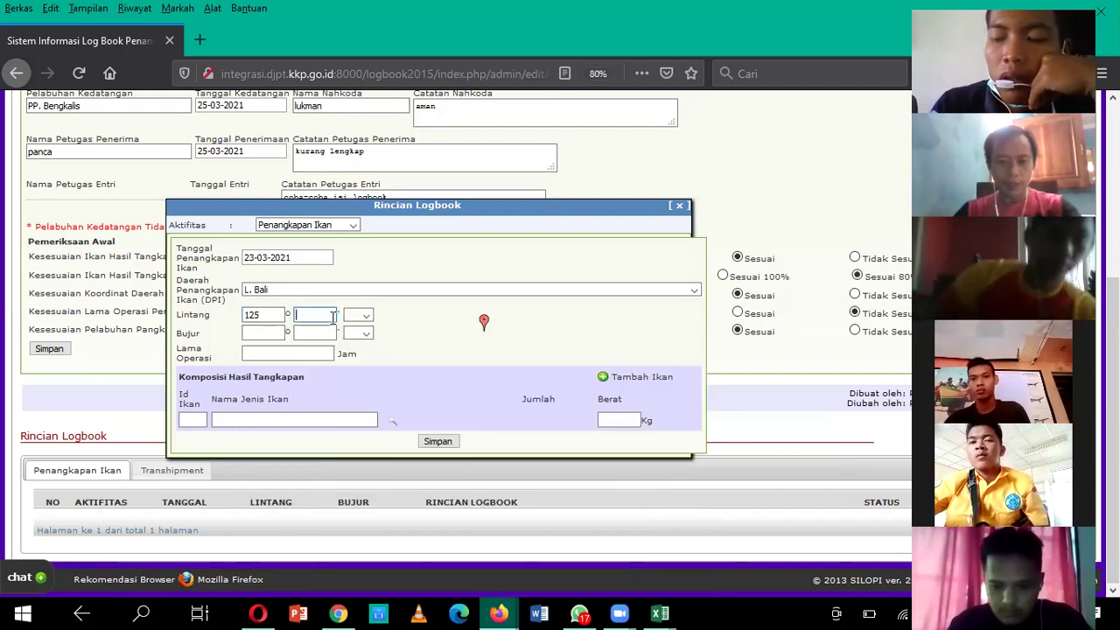
pyautogui.write('6')
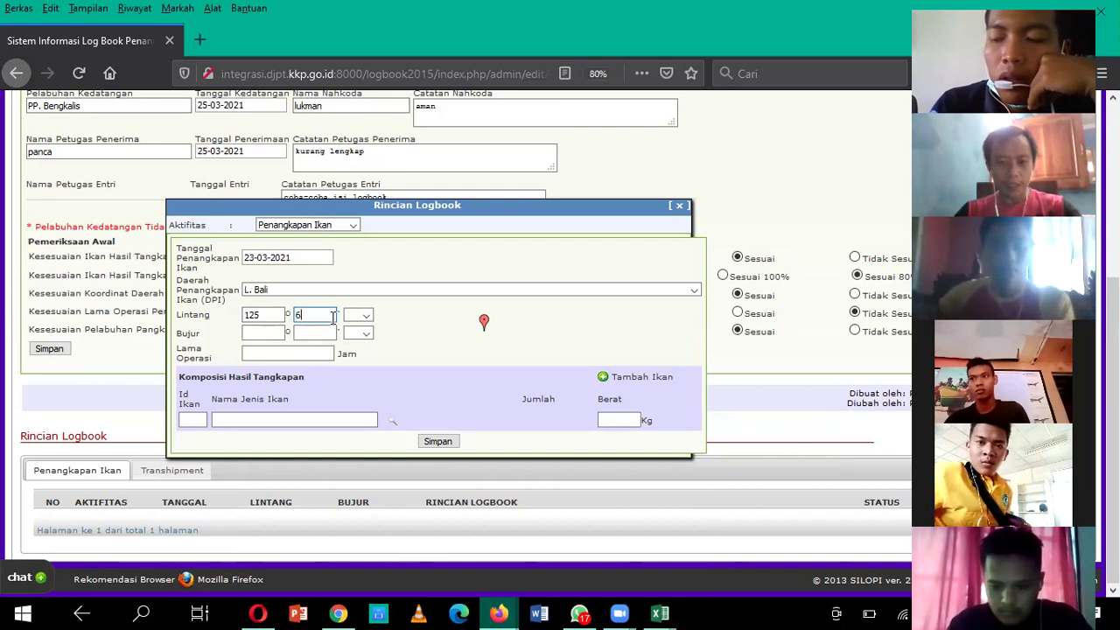
pyautogui.write('2')
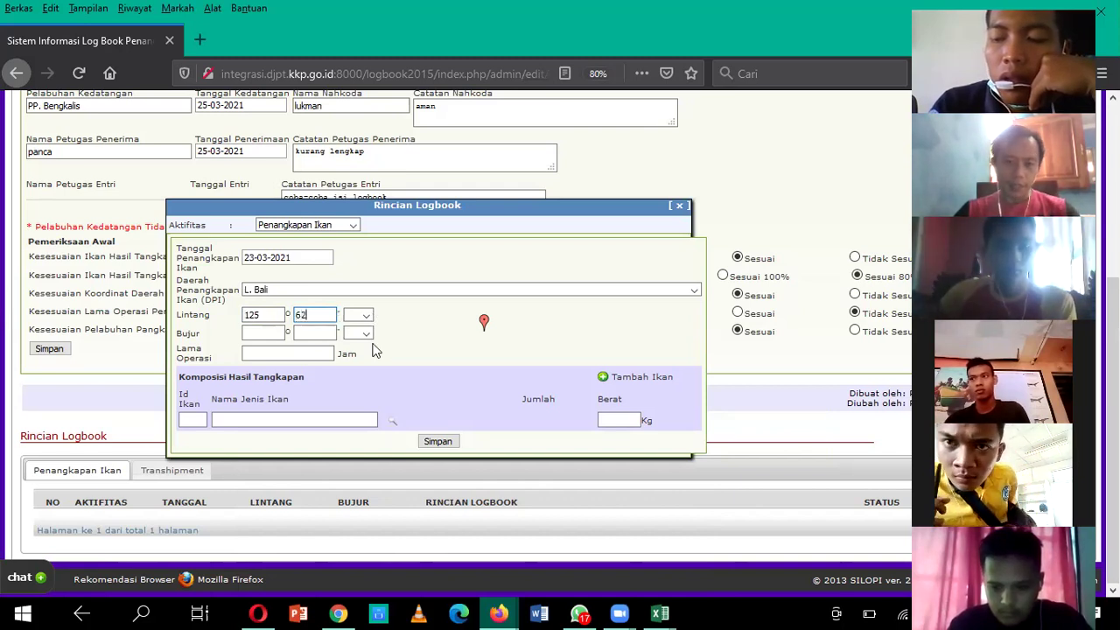
pyautogui.click(359, 315)
pyautogui.click(368, 361)
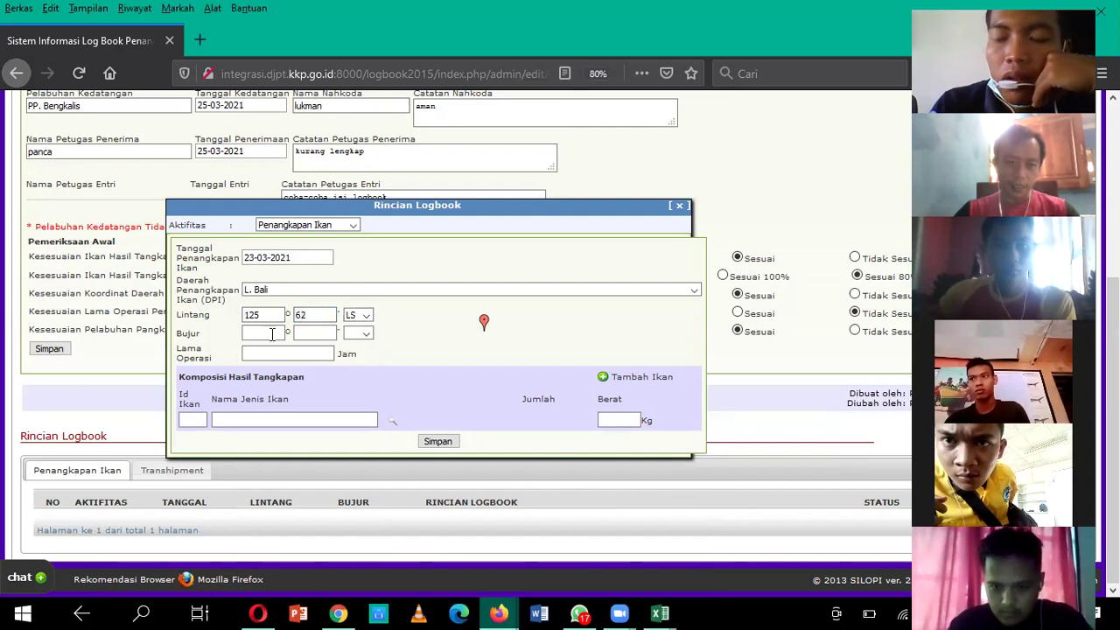
pyautogui.click(272, 334)
pyautogui.write('7')
pyautogui.click(305, 334)
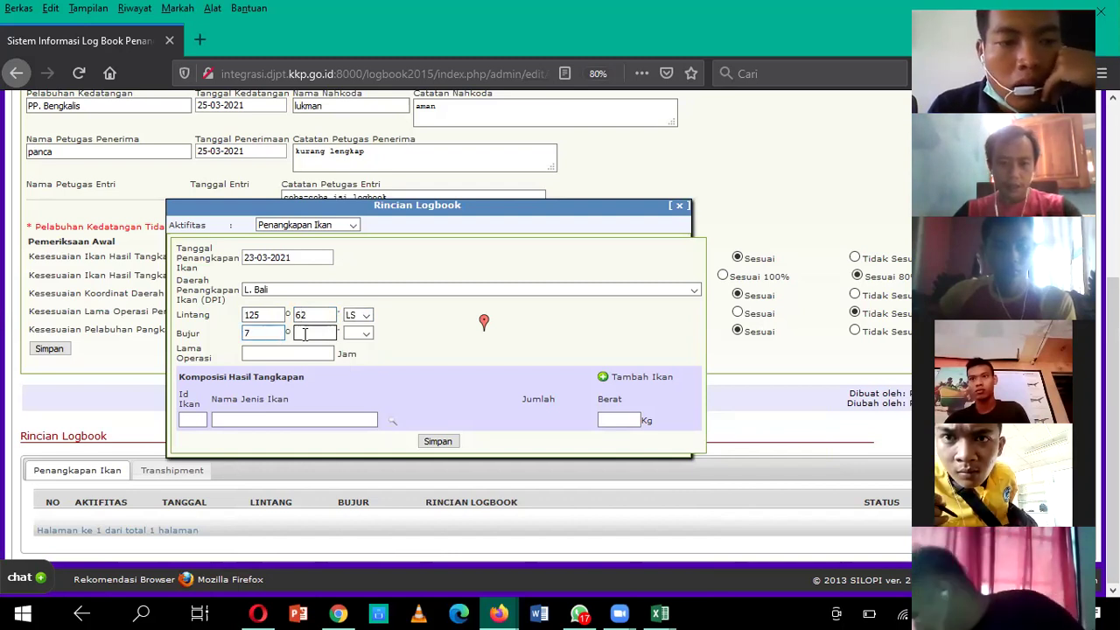
pyautogui.write('32')
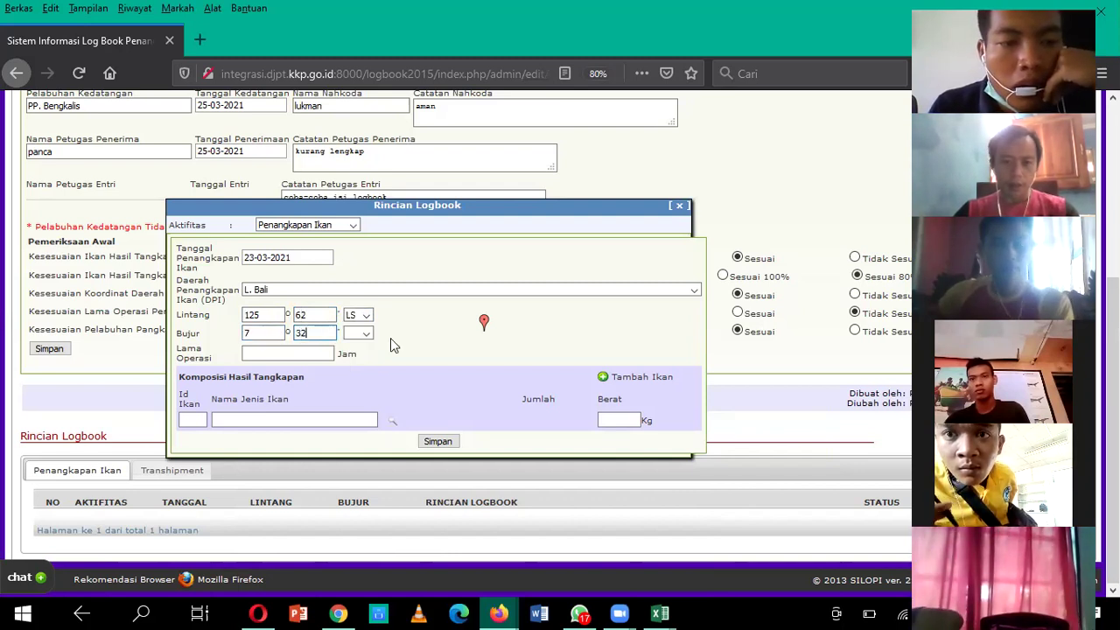
pyautogui.click(366, 332)
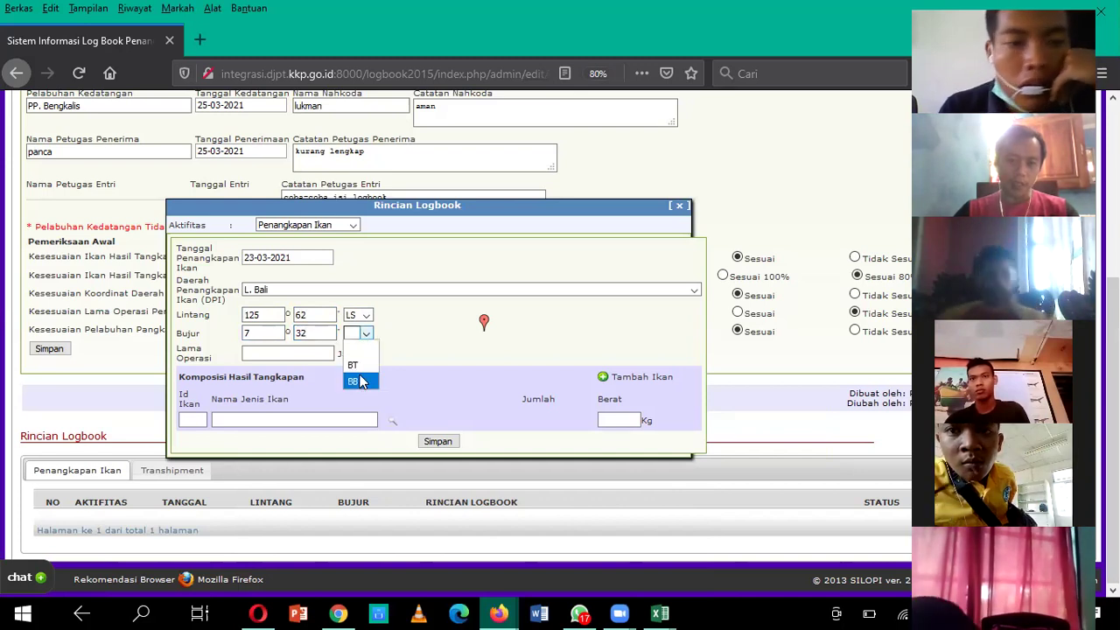
pyautogui.click(320, 354)
pyautogui.write('2')
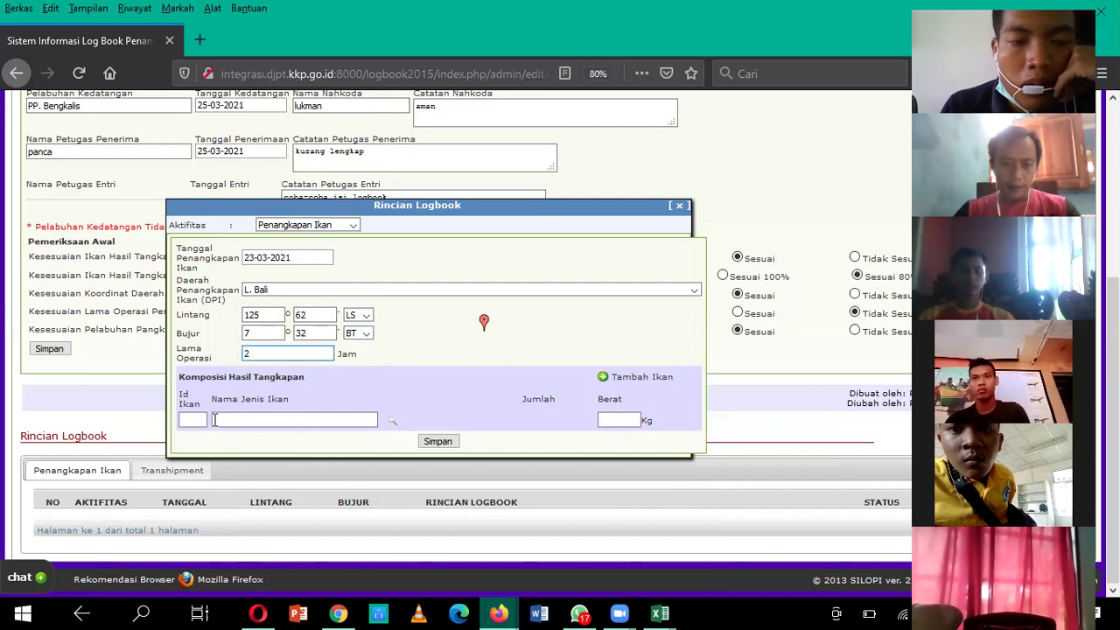
# - Record 400 kg of Cakalang [SKJ], save the entry, and confirm the prompt
pyautogui.click(225, 421)
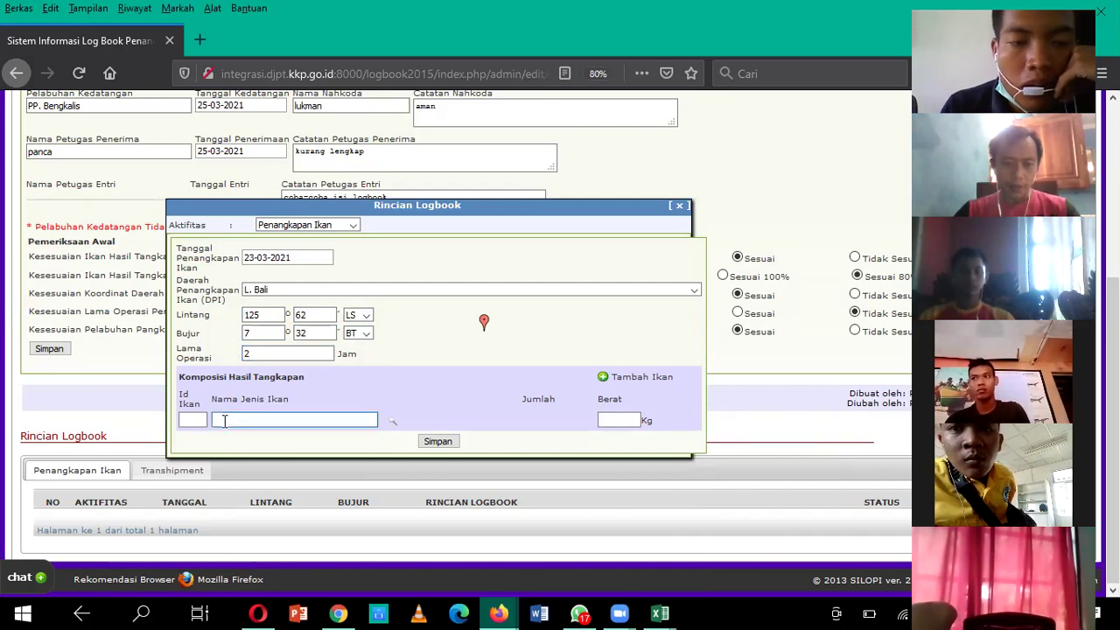
pyautogui.write('cak')
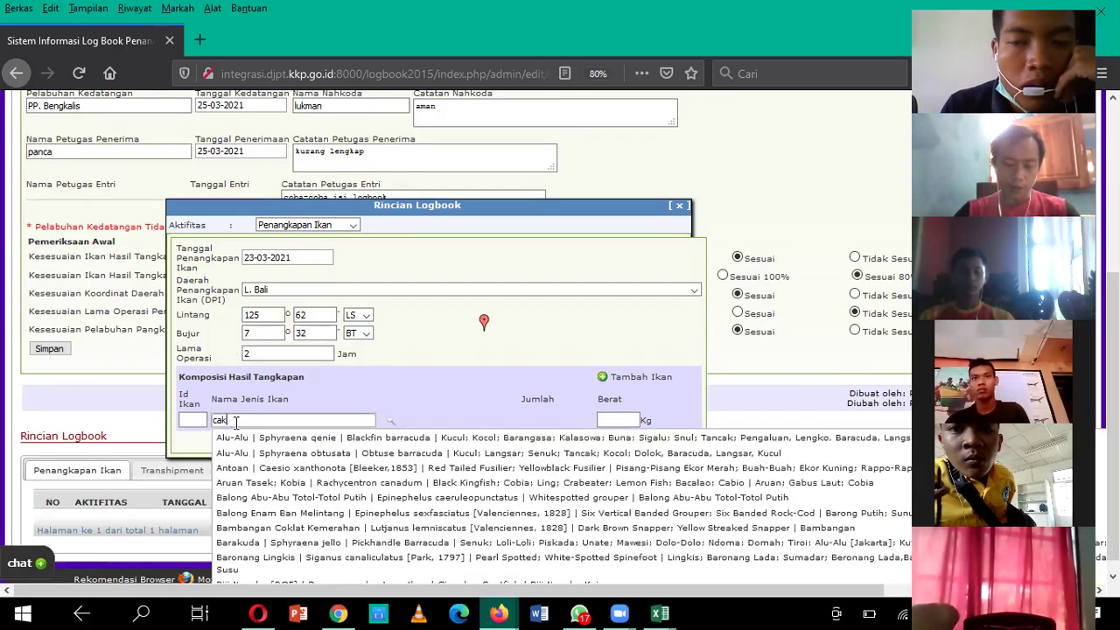
pyautogui.write('a')
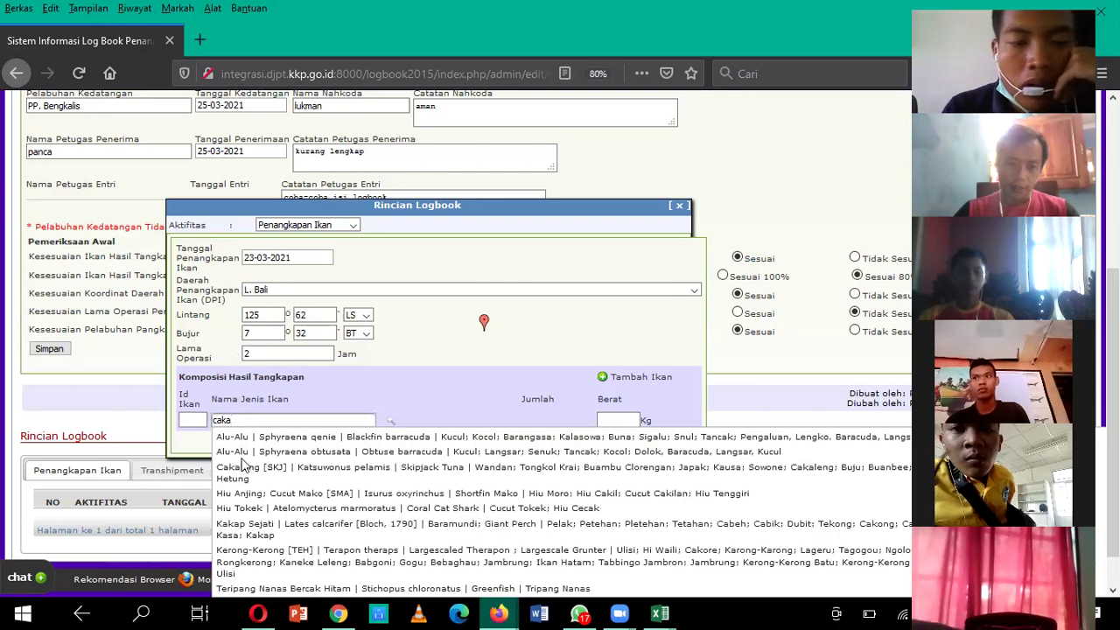
pyautogui.click(253, 466)
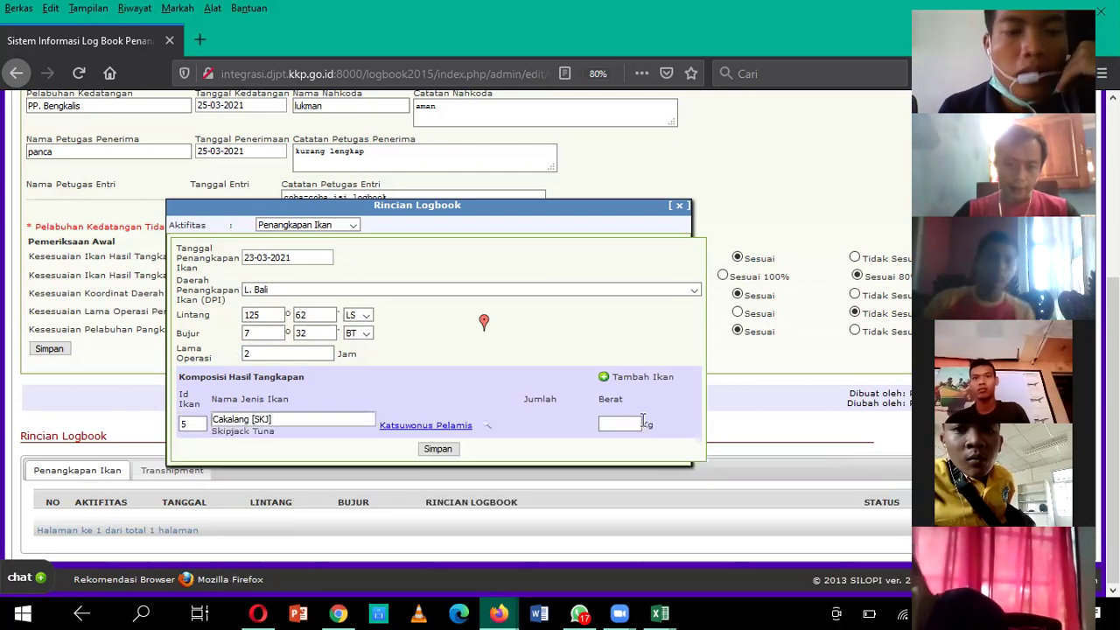
pyautogui.click(635, 422)
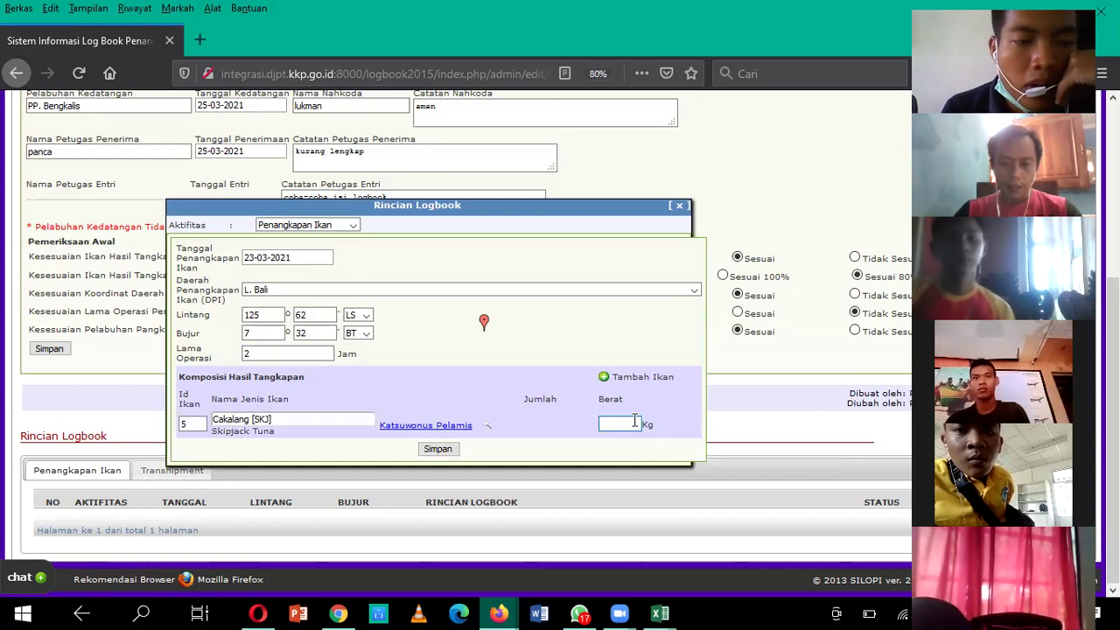
pyautogui.write('400')
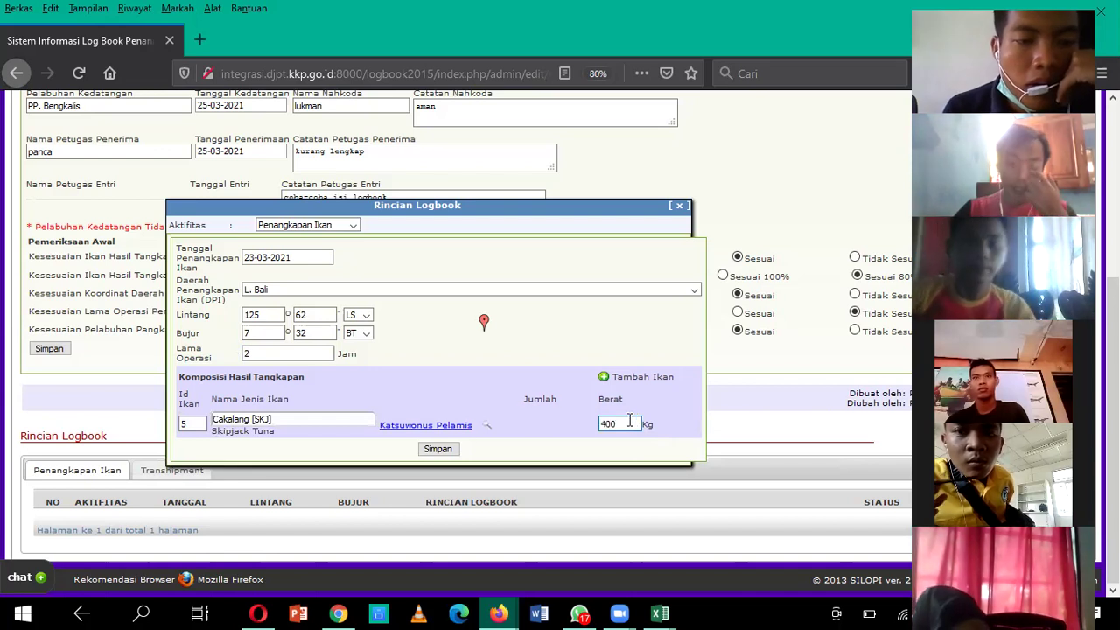
pyautogui.click(438, 449)
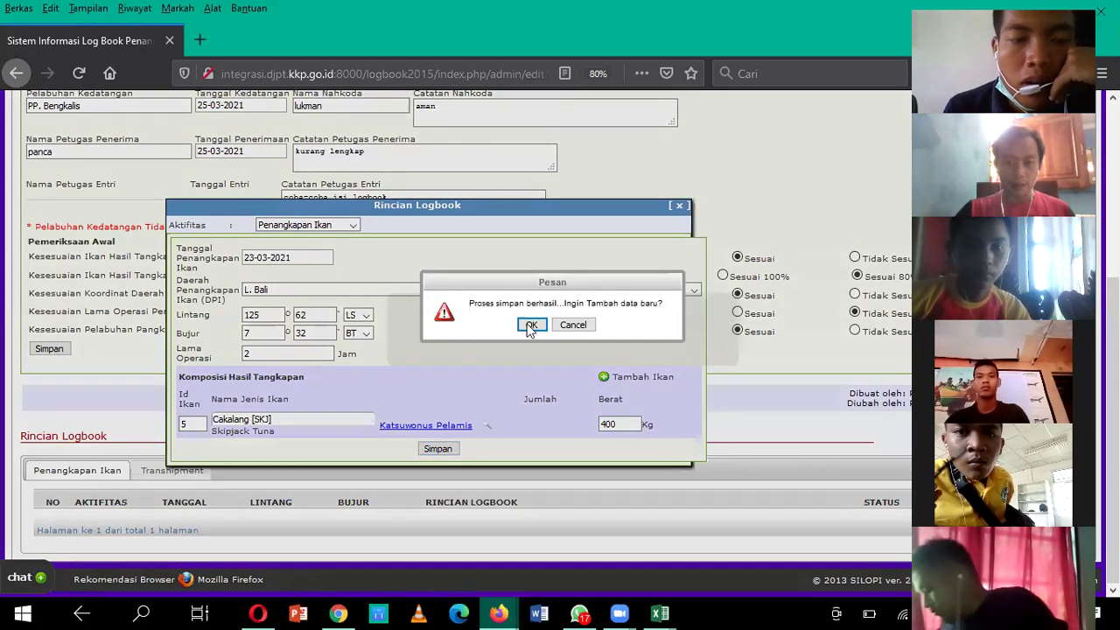
pyautogui.click(531, 322)
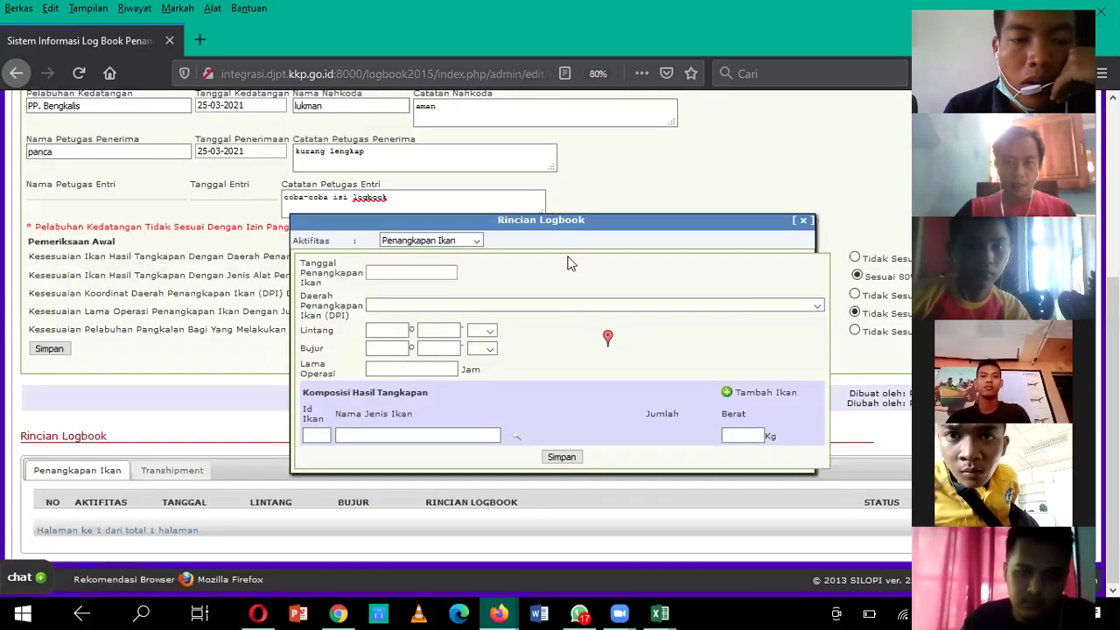
pyautogui.moveTo(338, 219); pyautogui.dragTo(38, 212)
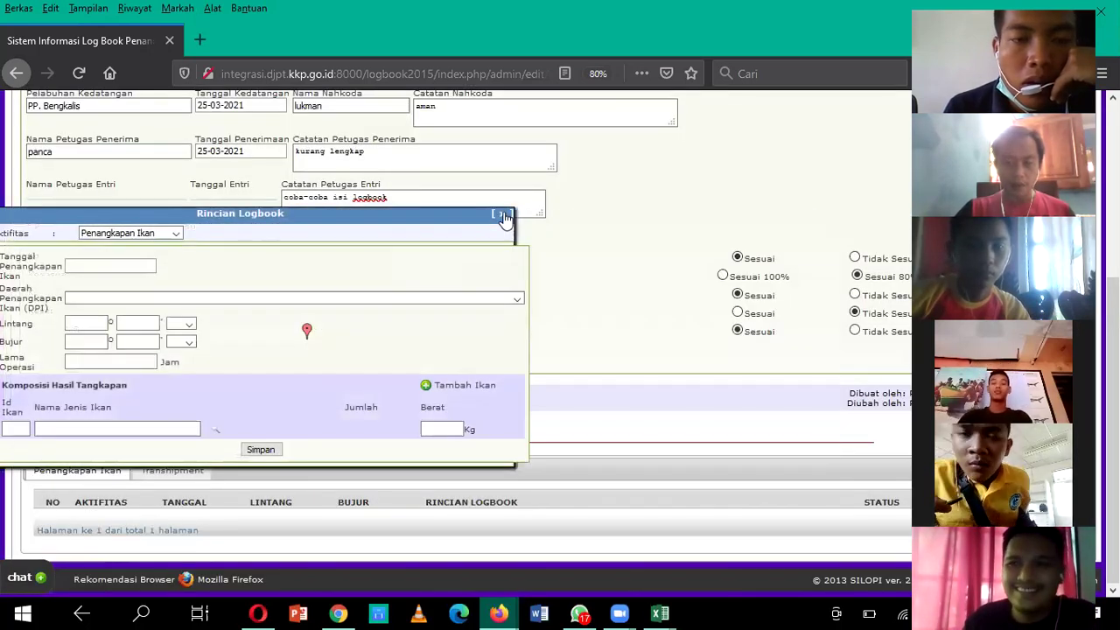
# - Close the blank form, refresh the logbook, and scroll to the Rincian Logbook table
pyautogui.click(503, 216)
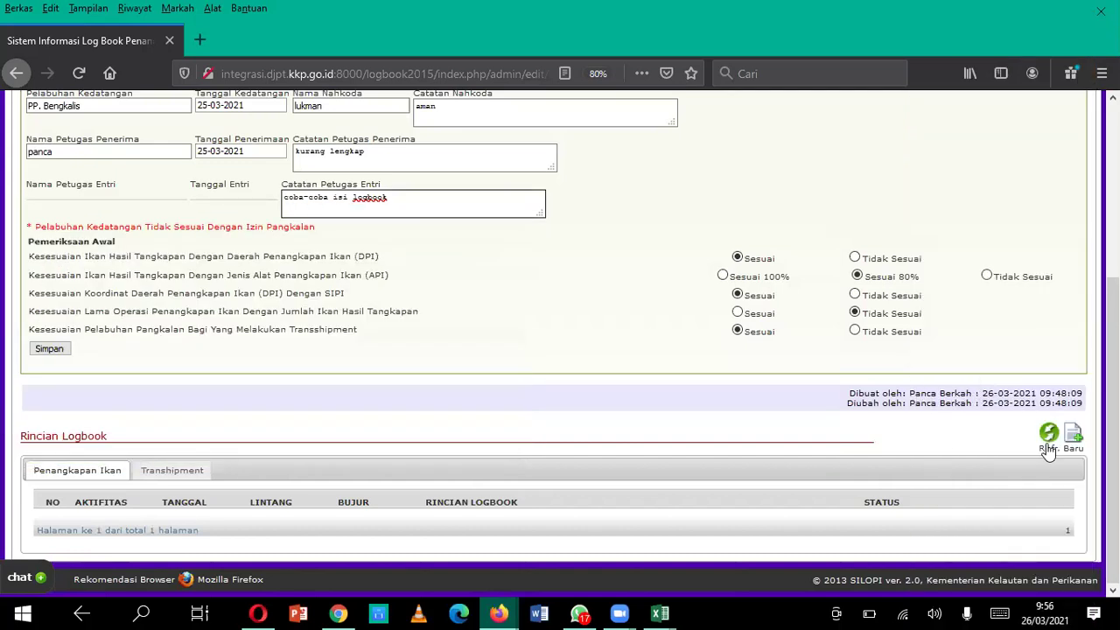
pyautogui.click(1049, 449)
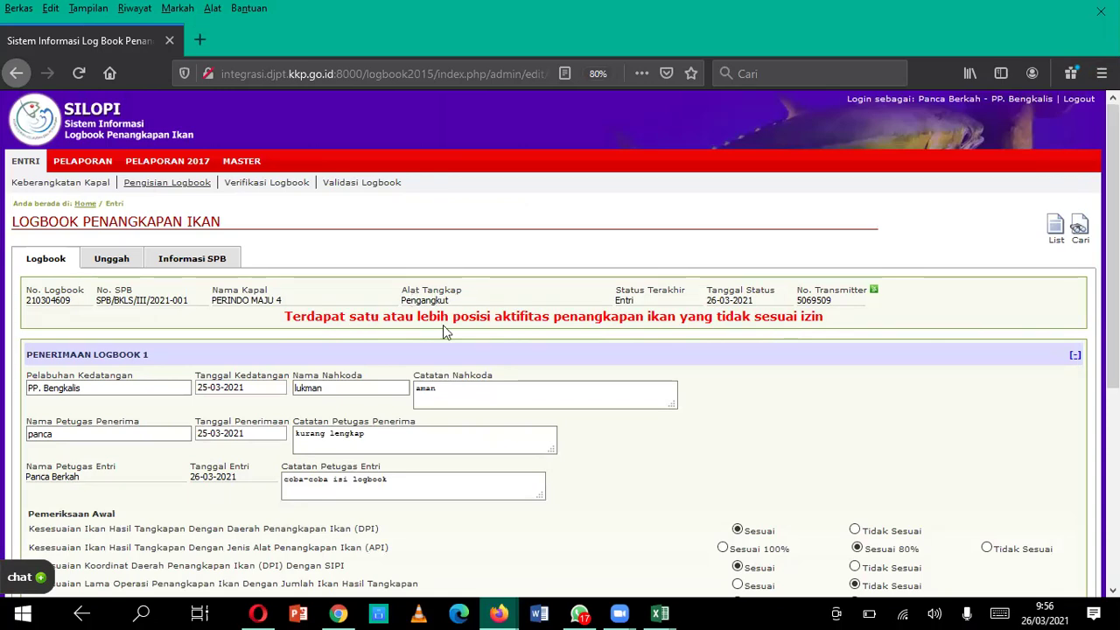
pyautogui.scroll(-1, 663, 325)
pyautogui.scroll(-4, 659, 350)
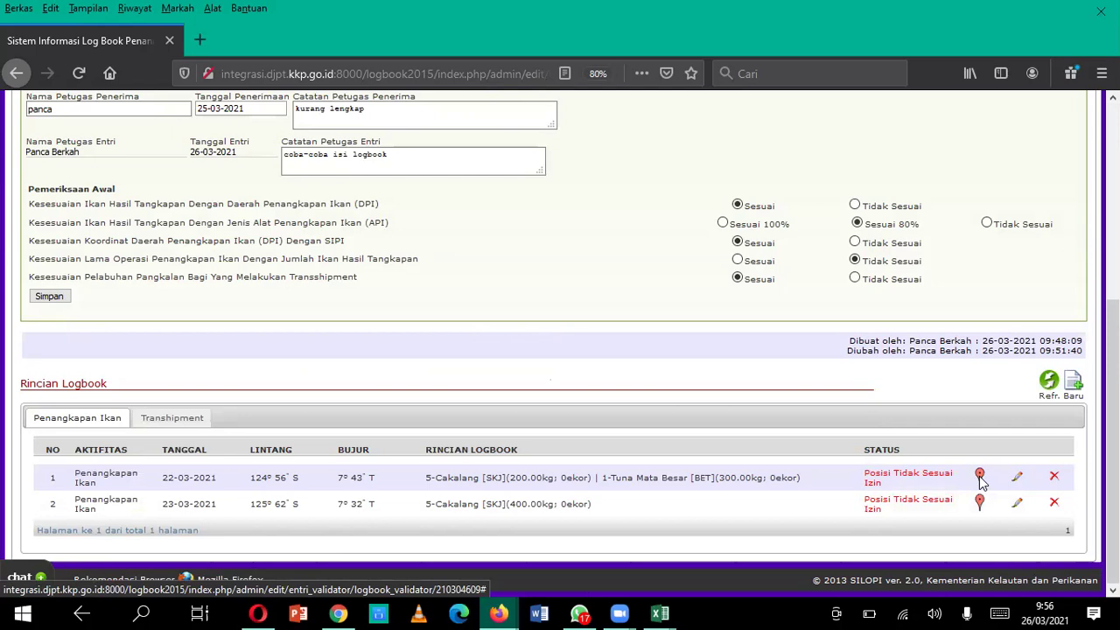
# - View activity 1's catch position map, dismiss the Google Maps error, and close it
pyautogui.click(981, 475)
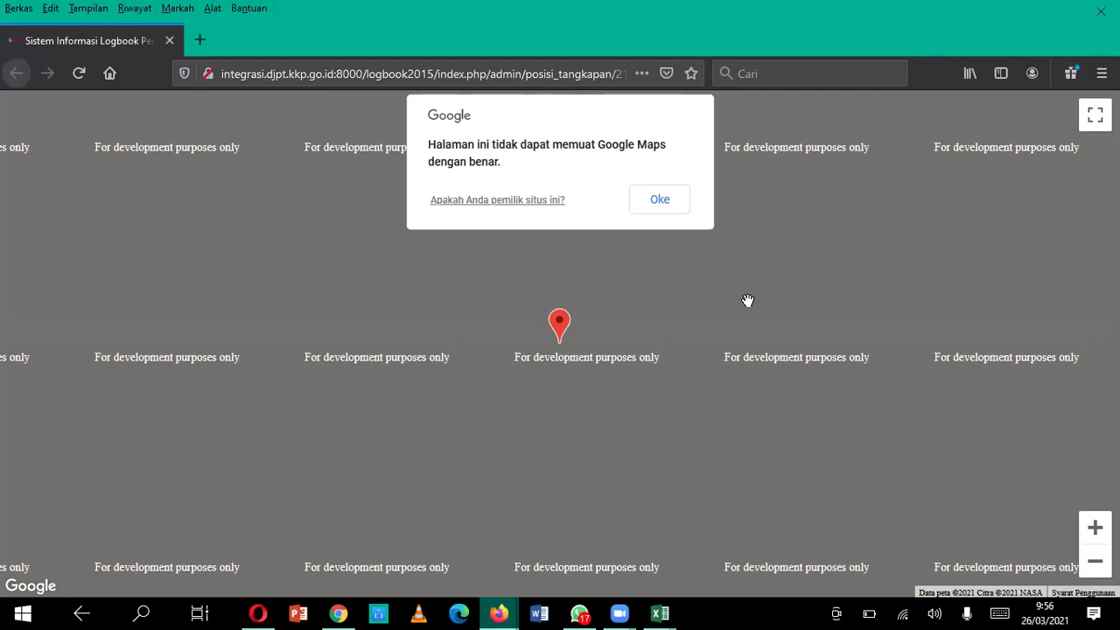
pyautogui.click(675, 207)
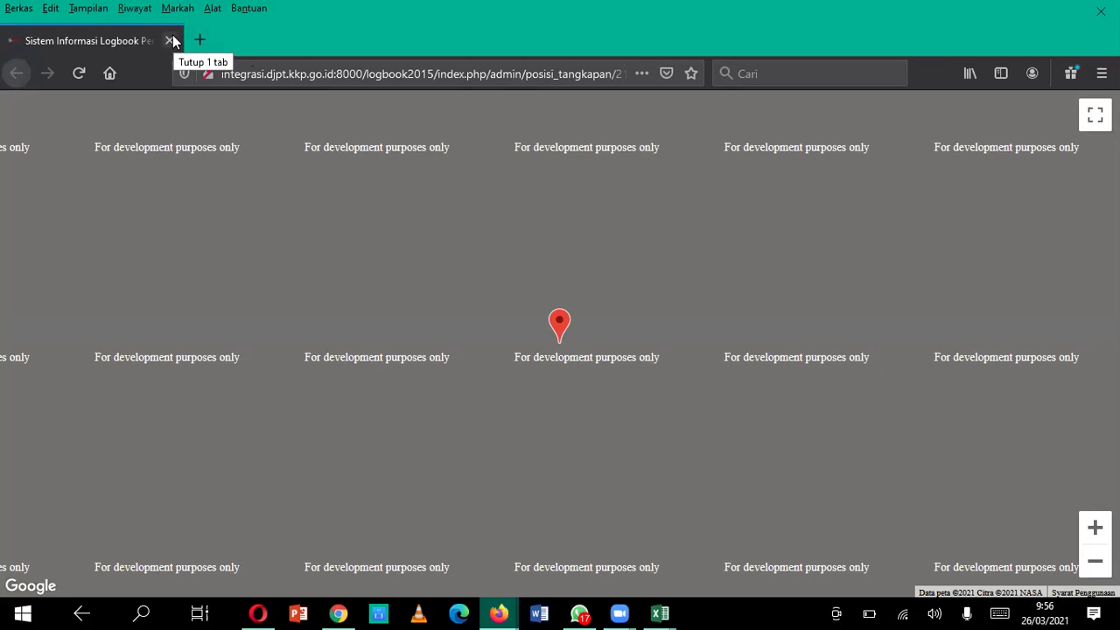
pyautogui.hotkey('ctrl', 'w')
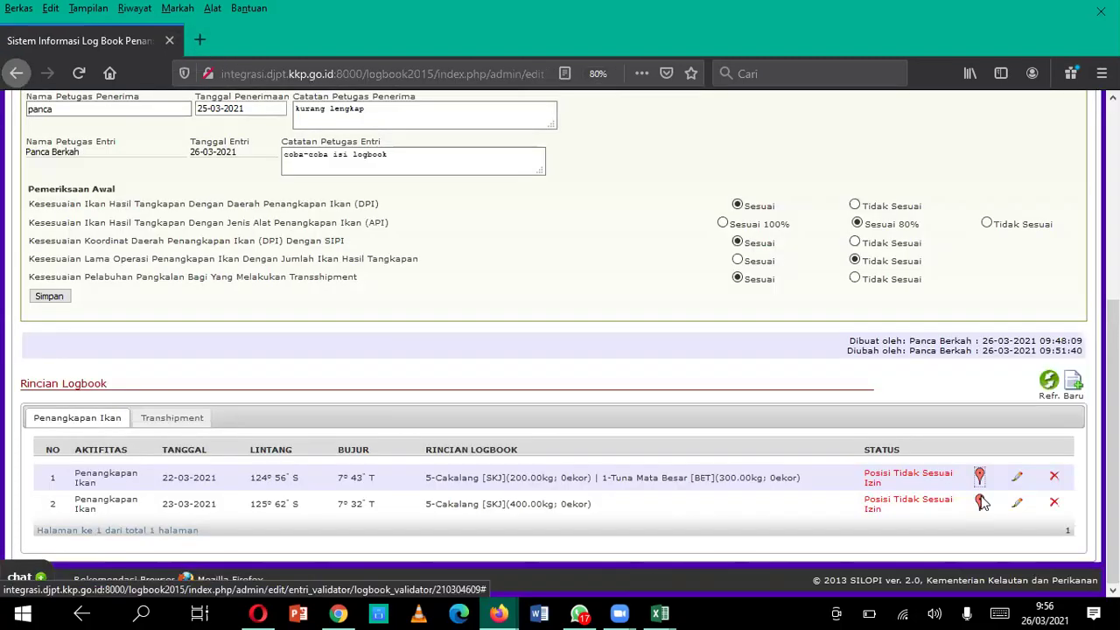
# - Open activity 2's catch position map and dismiss the Google Maps error
pyautogui.click(982, 502)
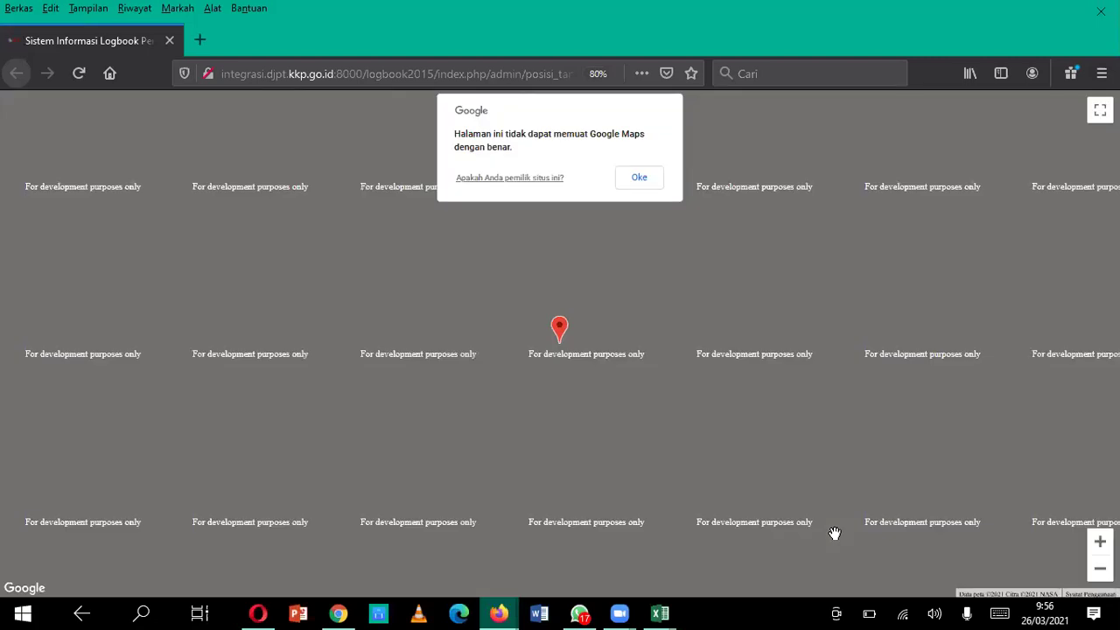
pyautogui.click(639, 178)
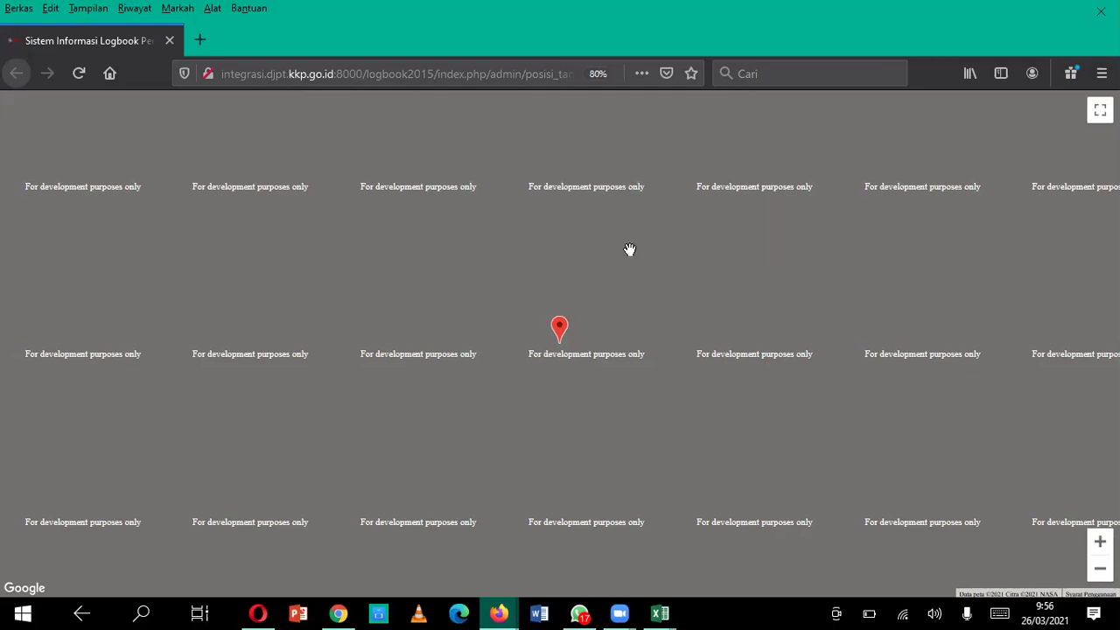
pyautogui.click(596, 320)
pyautogui.click(255, 308)
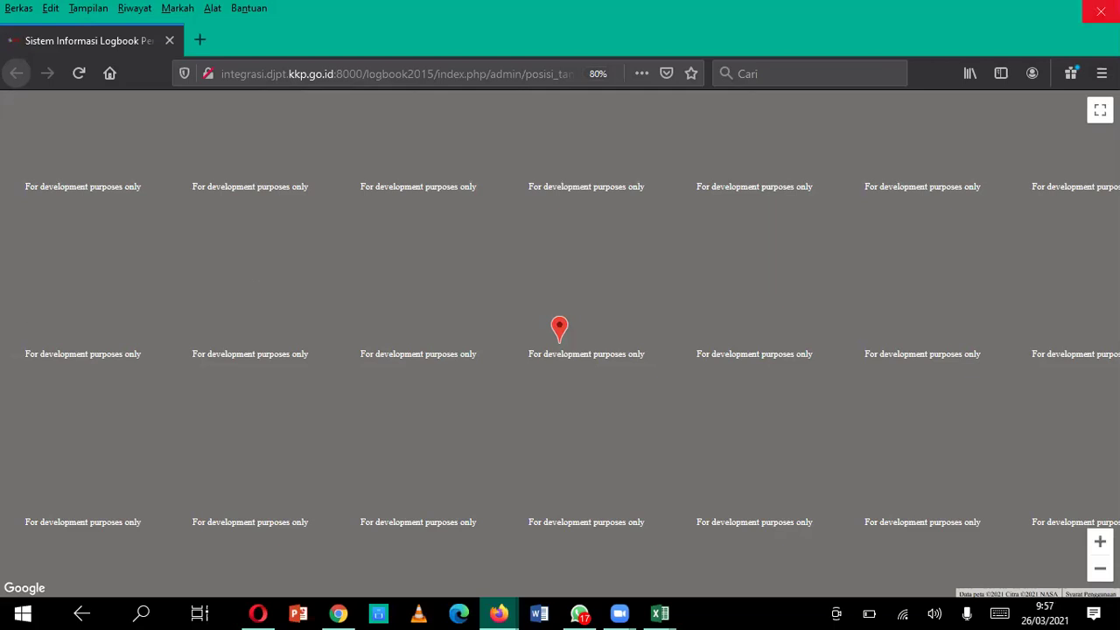
# - Close the map window and scroll through the logbook 210304609 page
pyautogui.hotkey('ctrl', 'w')
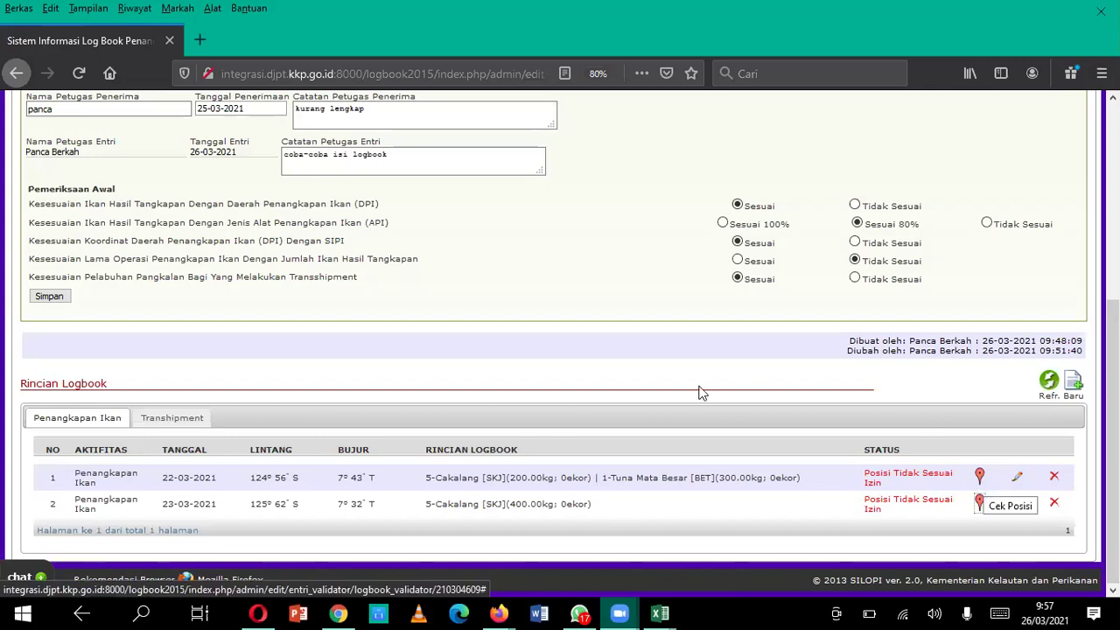
pyautogui.scroll(5, 121, 351)
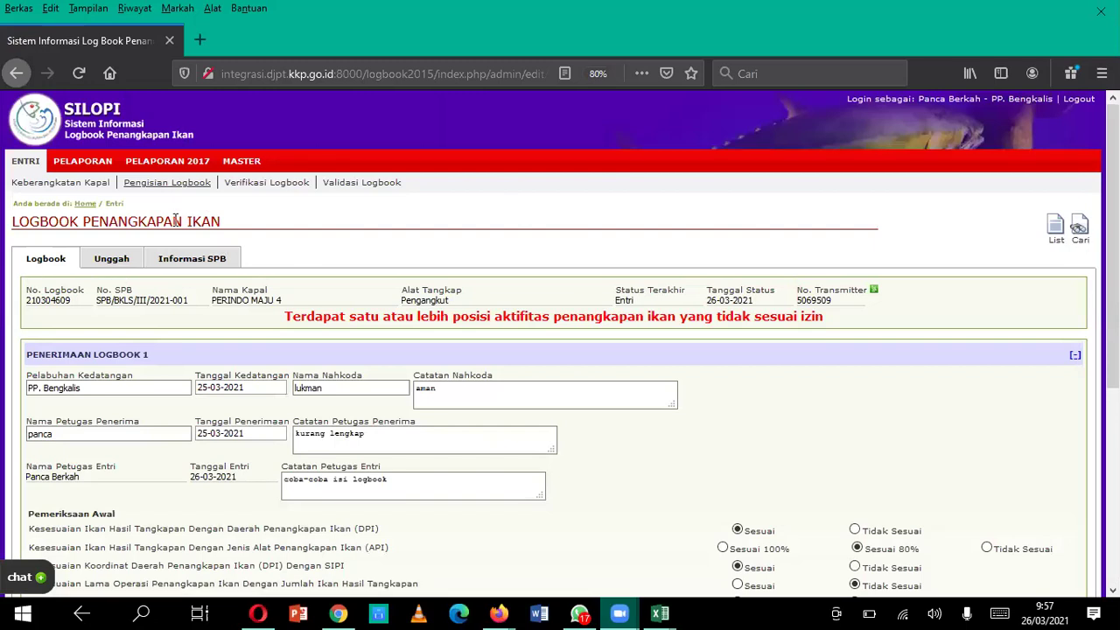
pyautogui.scroll(-3, 193, 459)
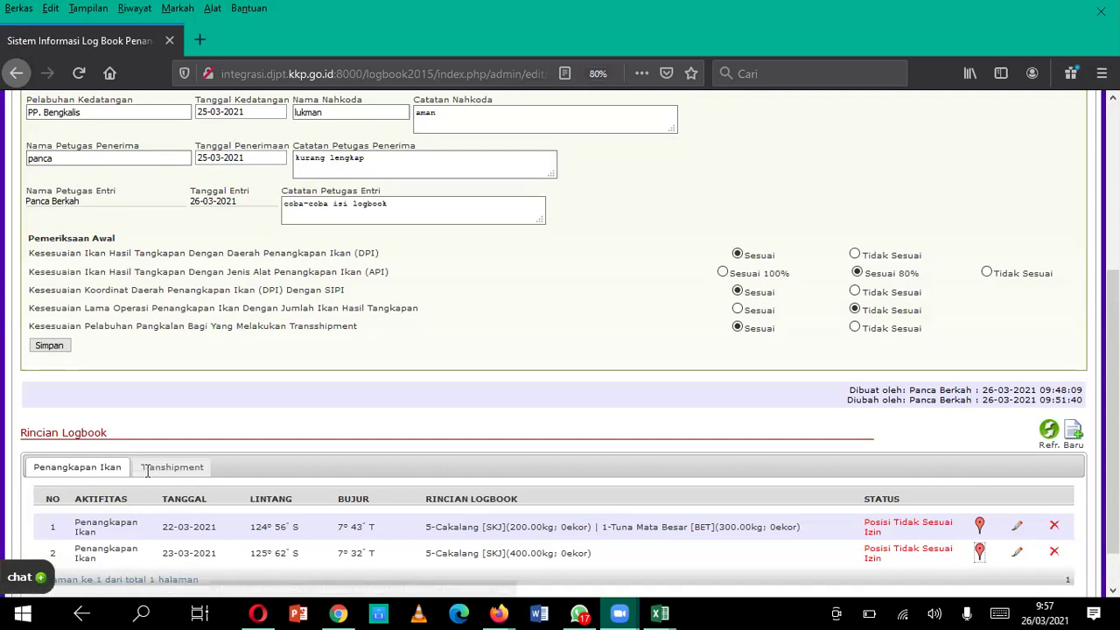
pyautogui.scroll(-1, 170, 424)
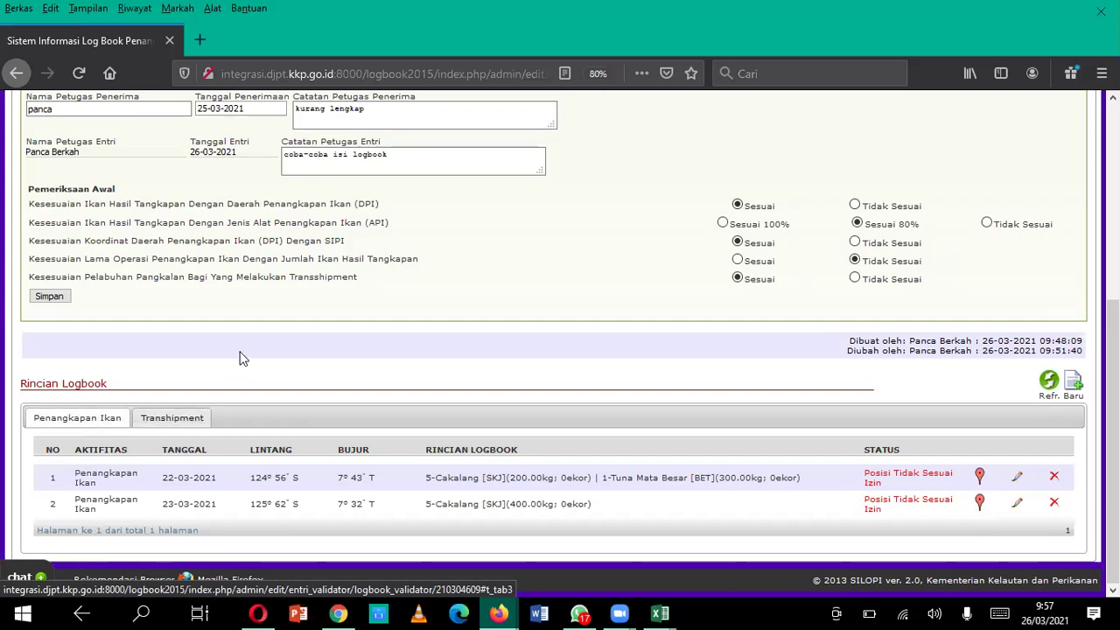
pyautogui.scroll(5, 172, 201)
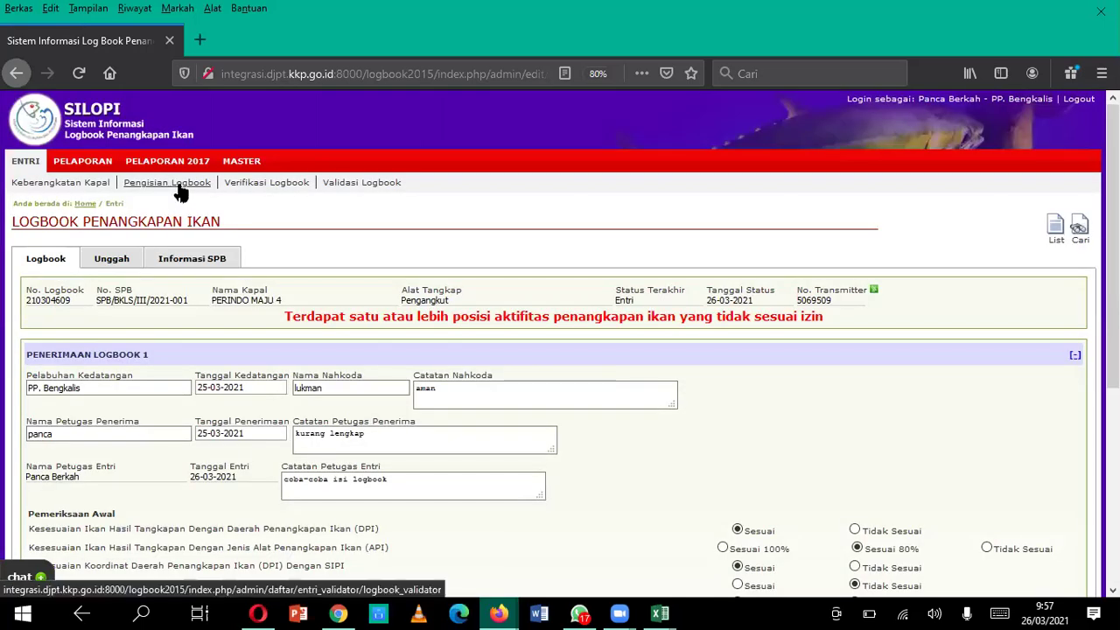
pyautogui.click(179, 189)
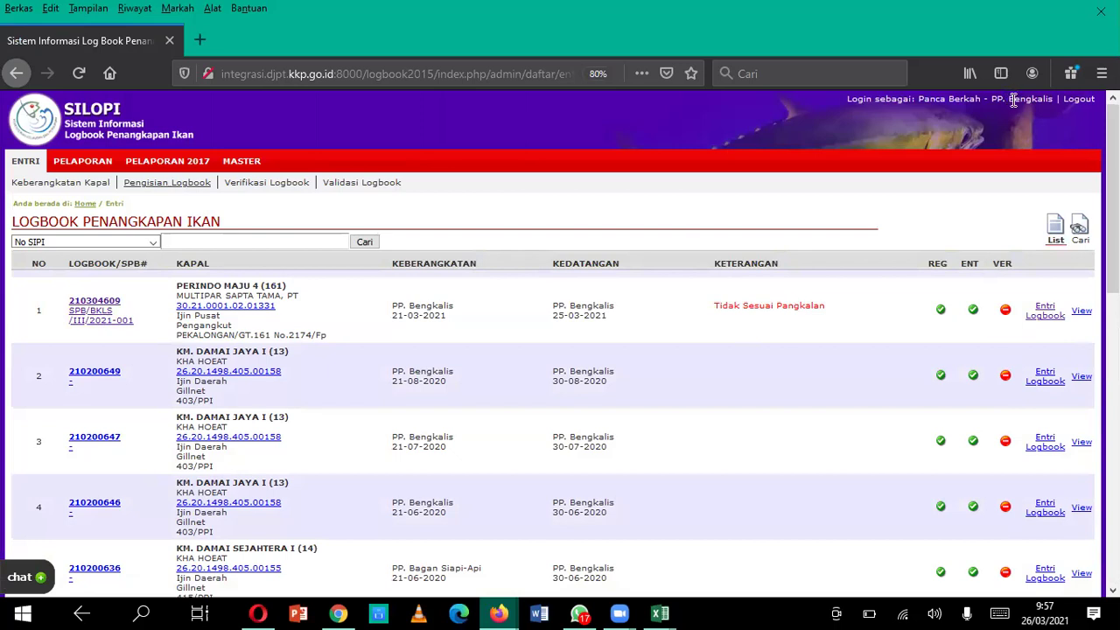
pyautogui.click(234, 308)
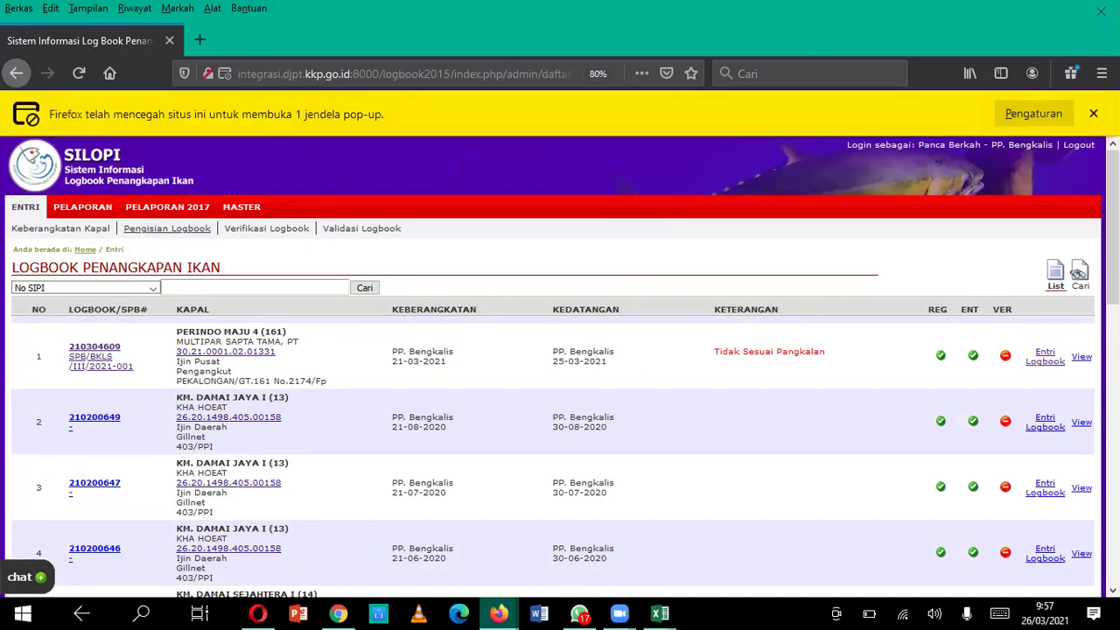
pyautogui.click(1093, 114)
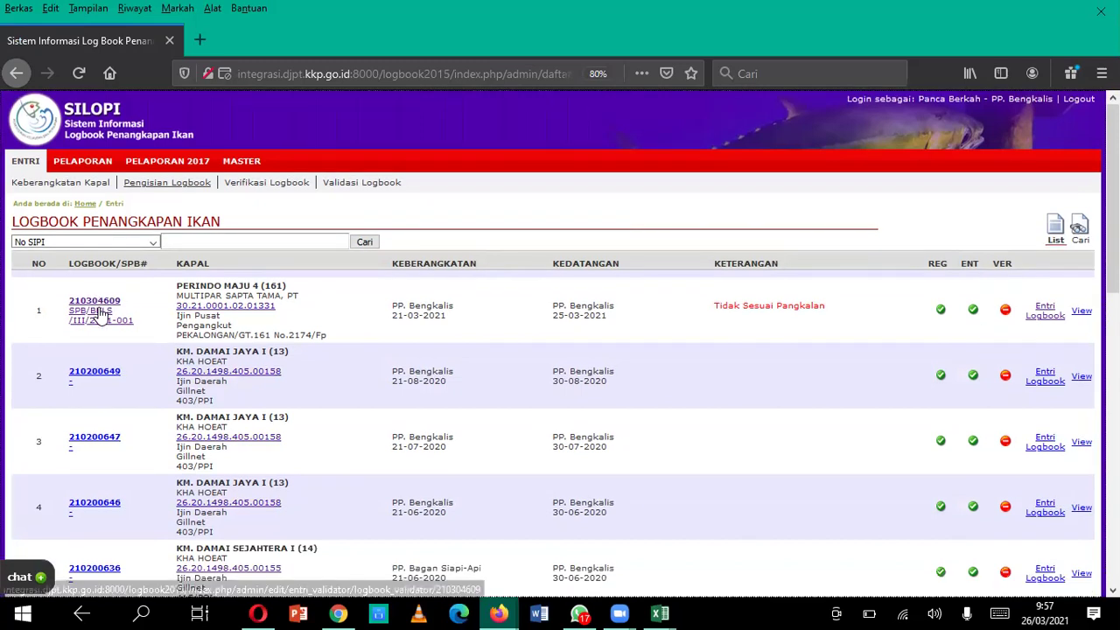
pyautogui.click(102, 315)
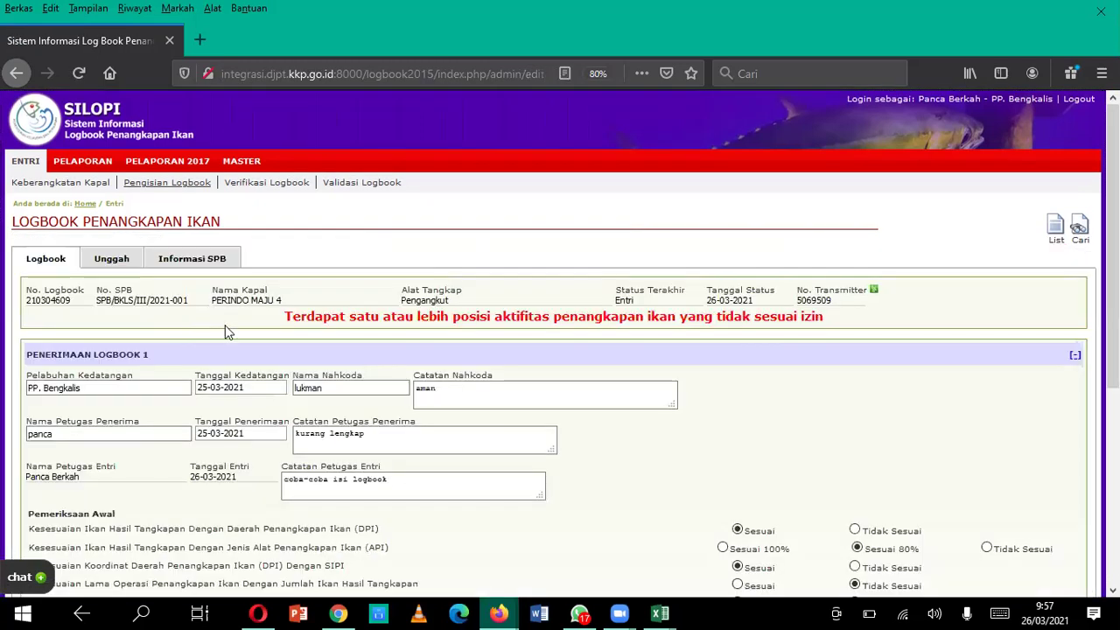
pyautogui.scroll(-2, 160, 397)
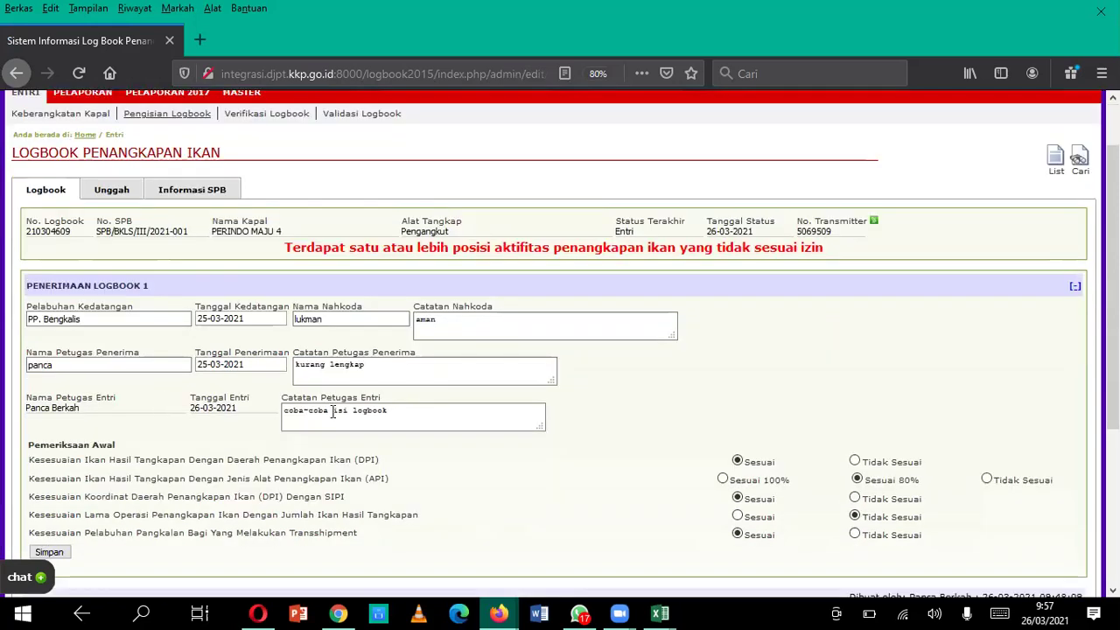
pyautogui.scroll(-2, 461, 454)
pyautogui.scroll(-3, 349, 450)
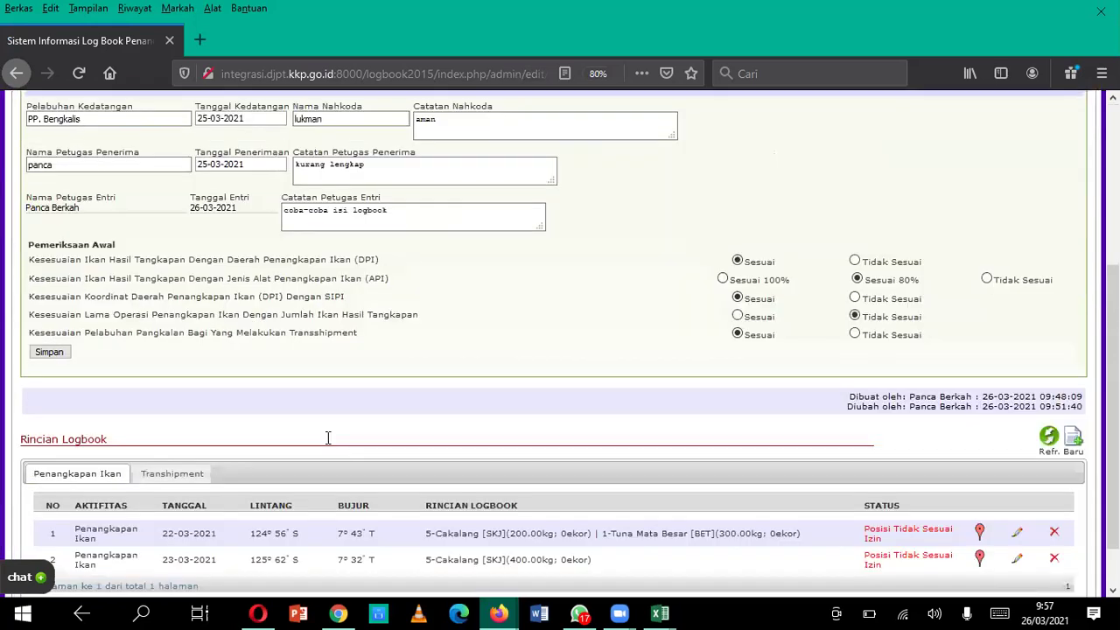
pyautogui.scroll(7, 241, 246)
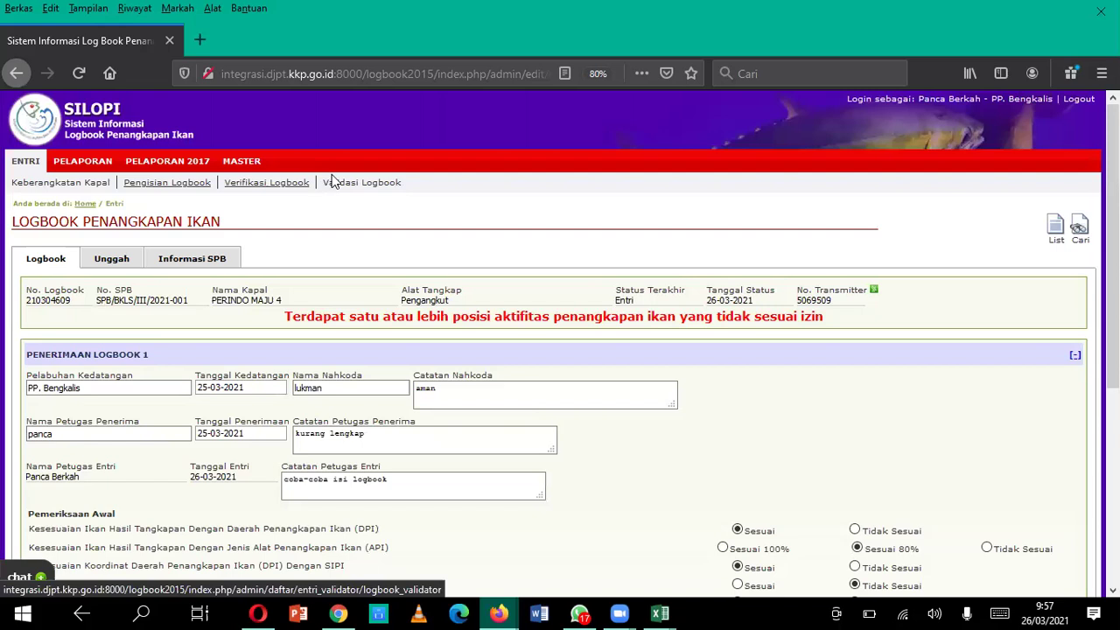
# - Open the Verifikasi Logbook list and switch the search field to vessel name
pyautogui.click(276, 193)
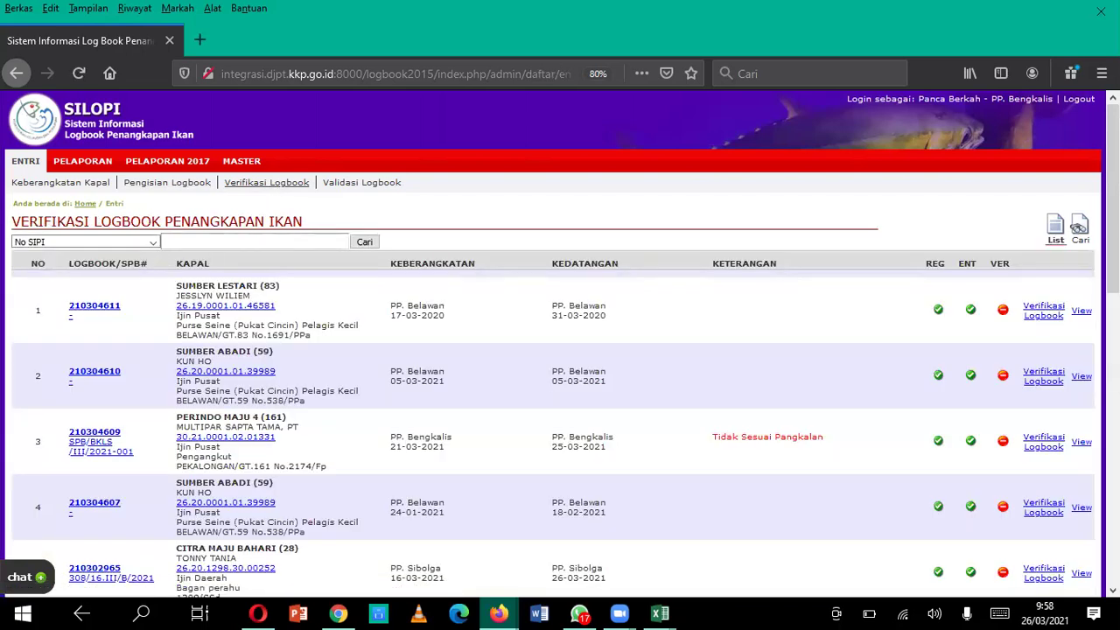
pyautogui.click(153, 246)
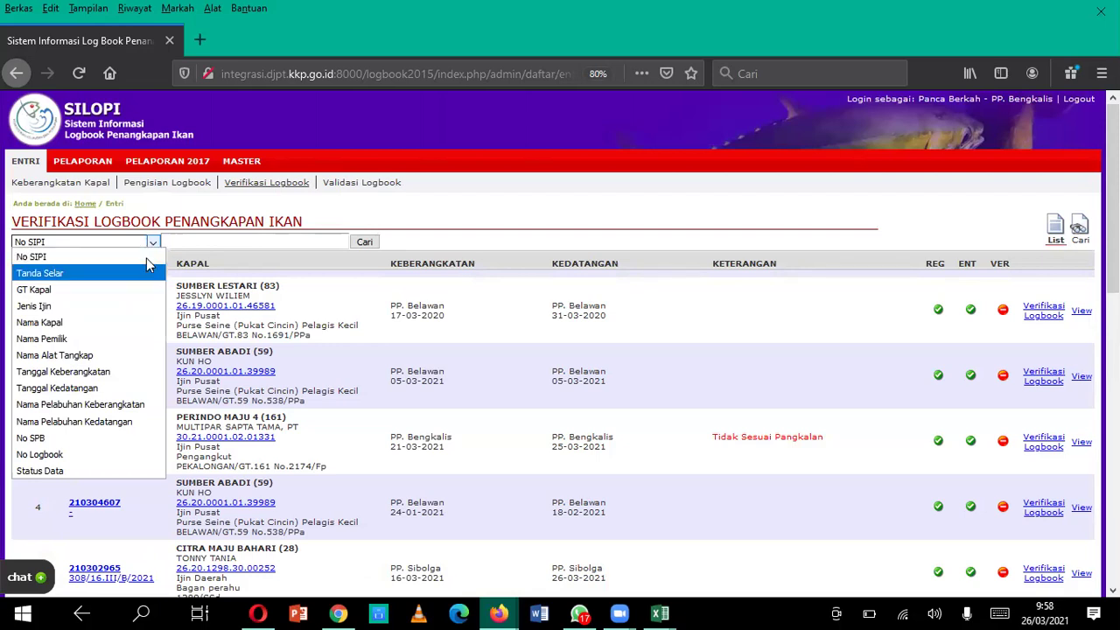
pyautogui.click(98, 323)
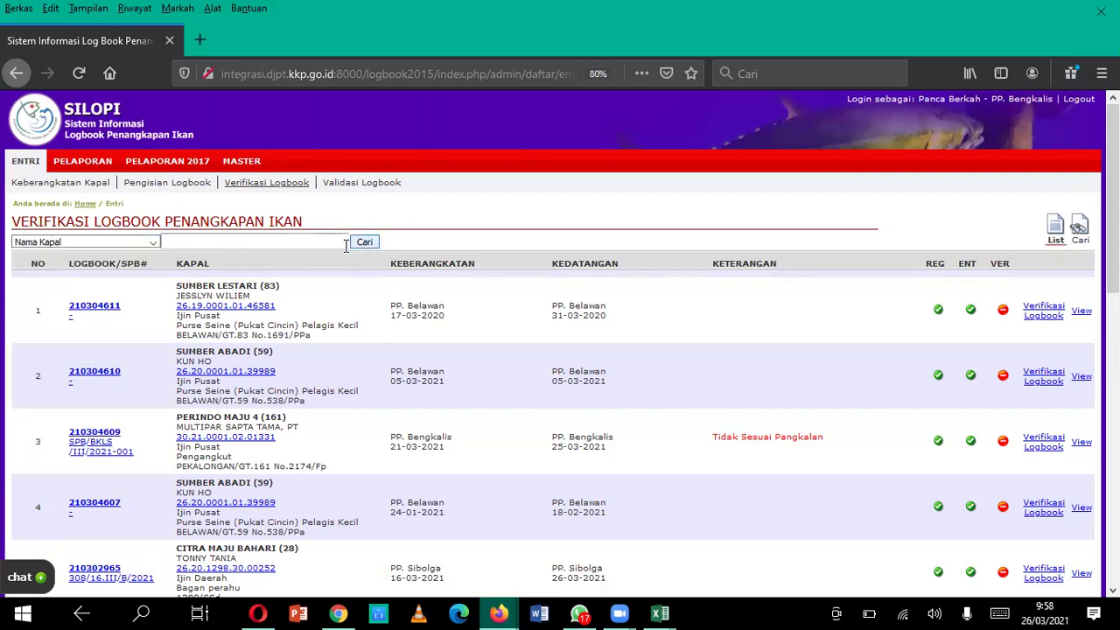
pyautogui.click(286, 242)
# - Search the detailed logbook form by SPB number SPB/BKLS/III/2021-001
pyautogui.click(1081, 231)
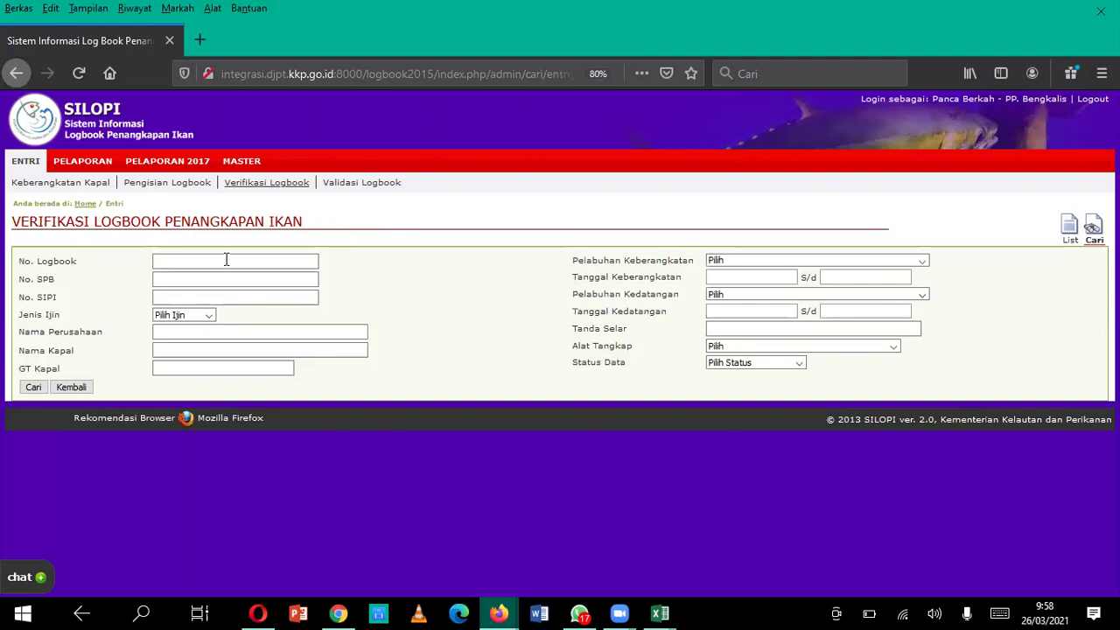
pyautogui.click(202, 278)
pyautogui.press('Down')
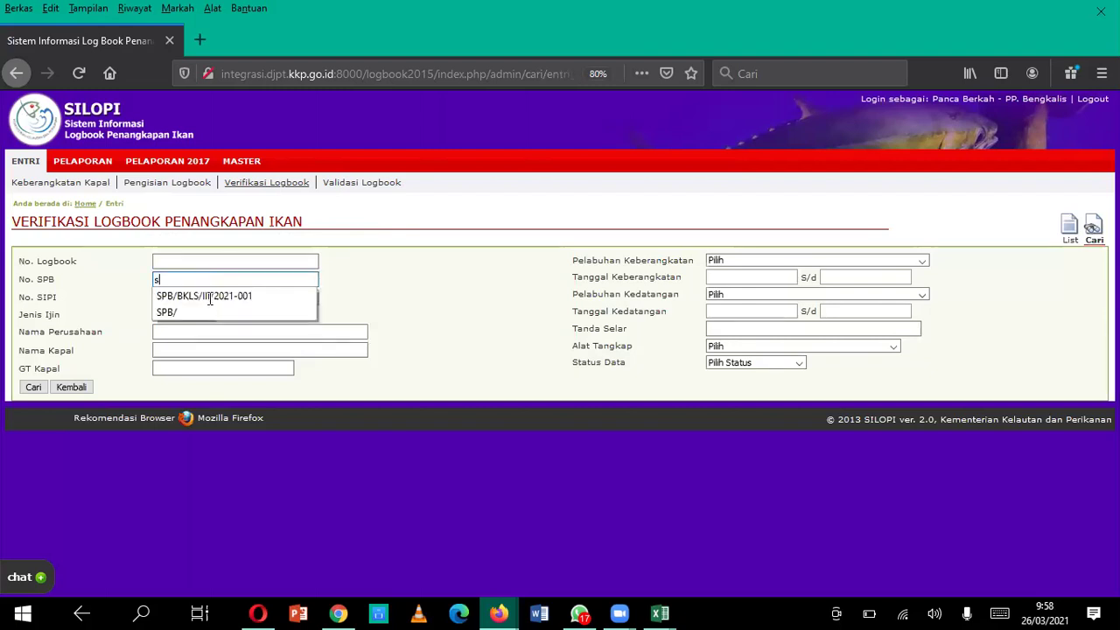
pyautogui.press('Down')
pyautogui.press('Return')
pyautogui.click(36, 386)
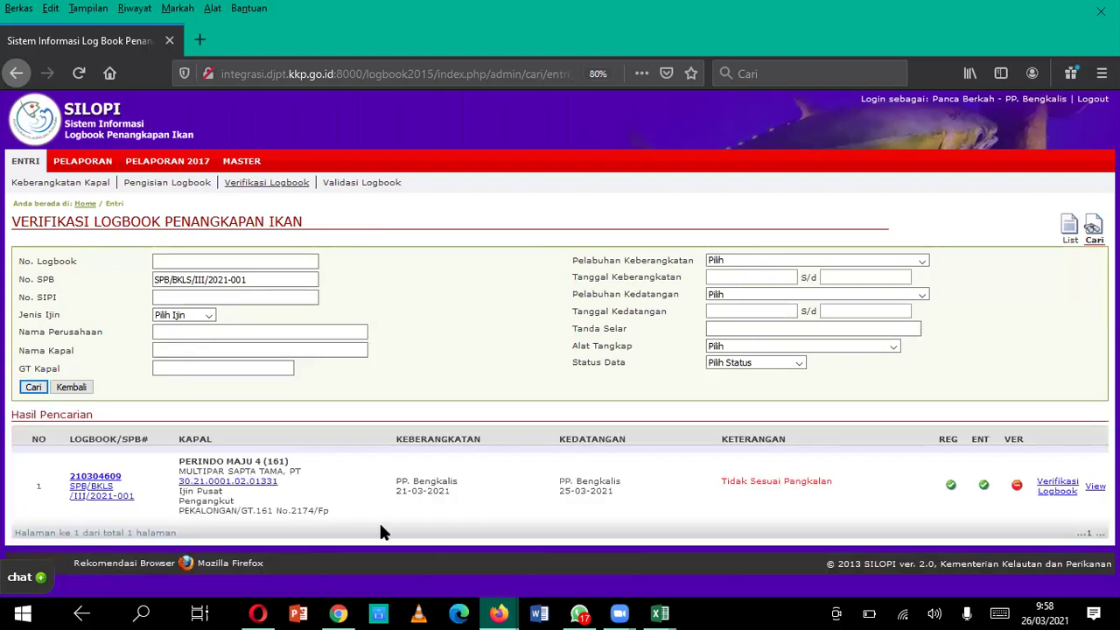
# - Open the PERINDO MAJU 4 verification form, view its track map, and collapse the overlays
pyautogui.click(1063, 492)
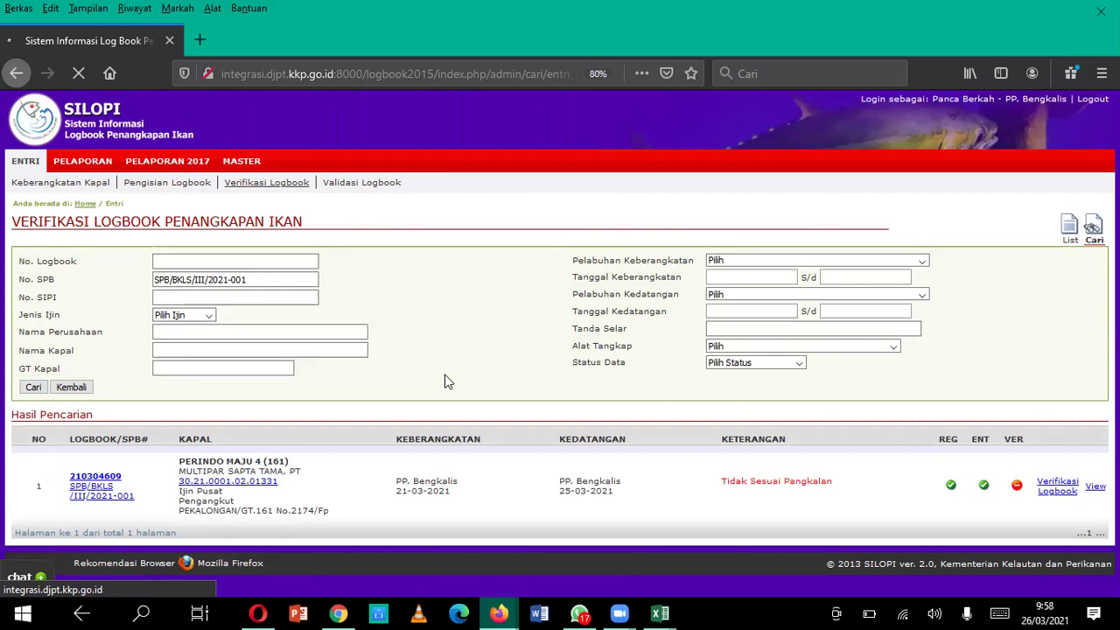
pyautogui.scroll(-1, 427, 380)
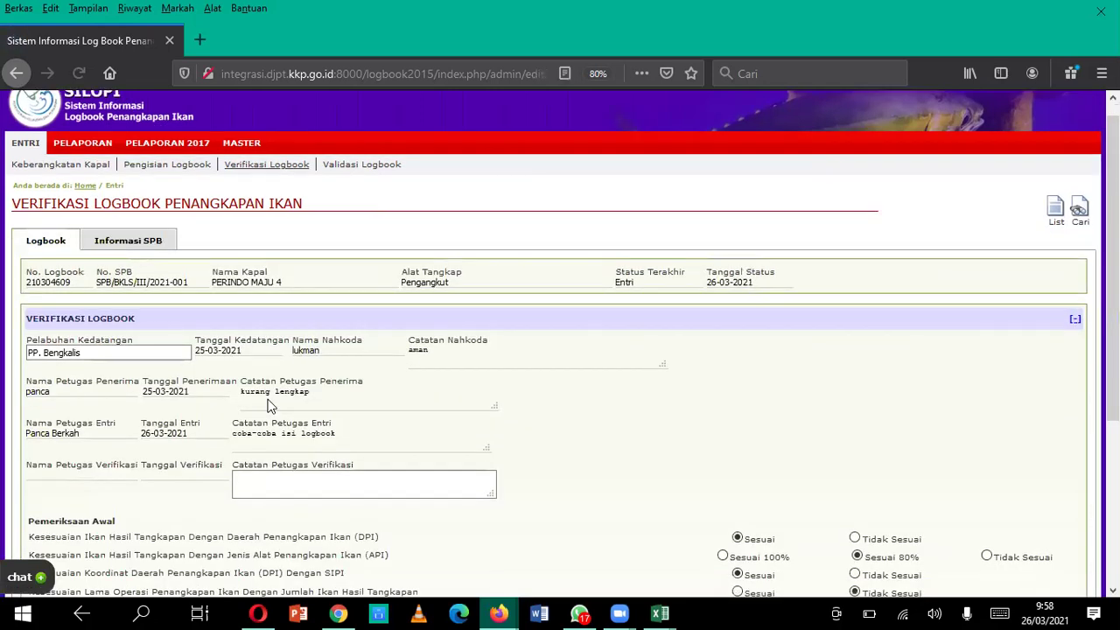
pyautogui.scroll(-3, 565, 383)
pyautogui.scroll(-2, 768, 443)
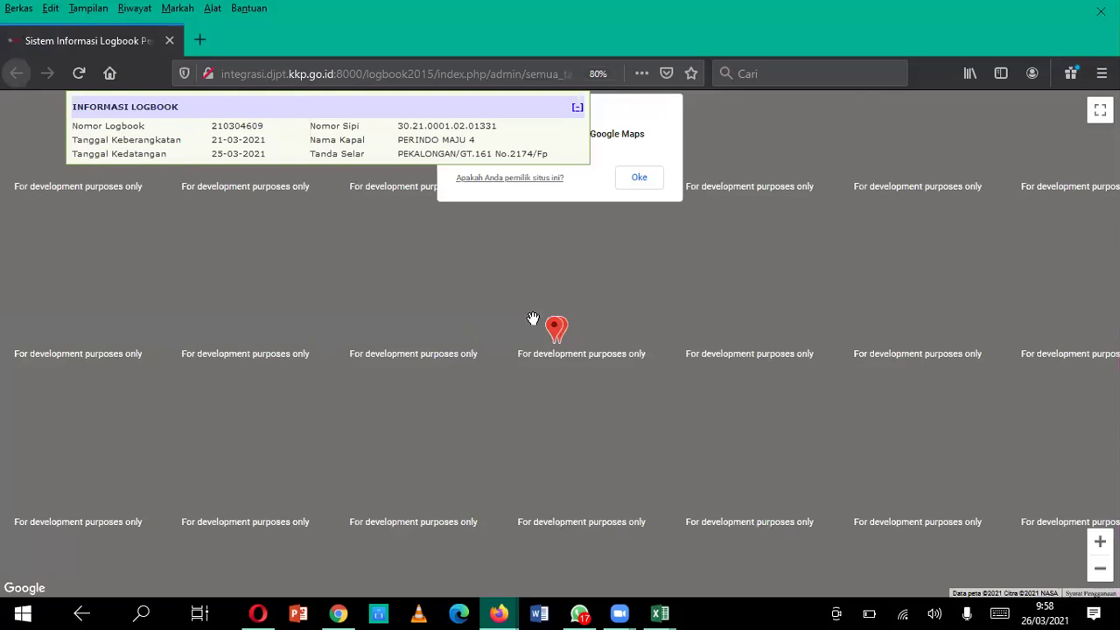
pyautogui.click(643, 178)
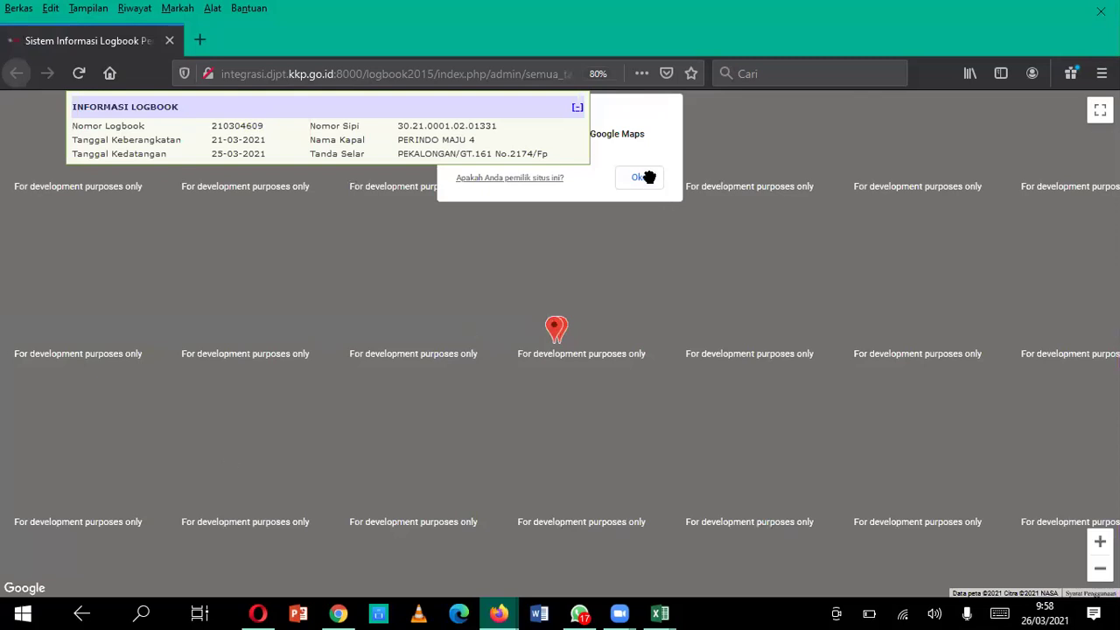
pyautogui.click(577, 109)
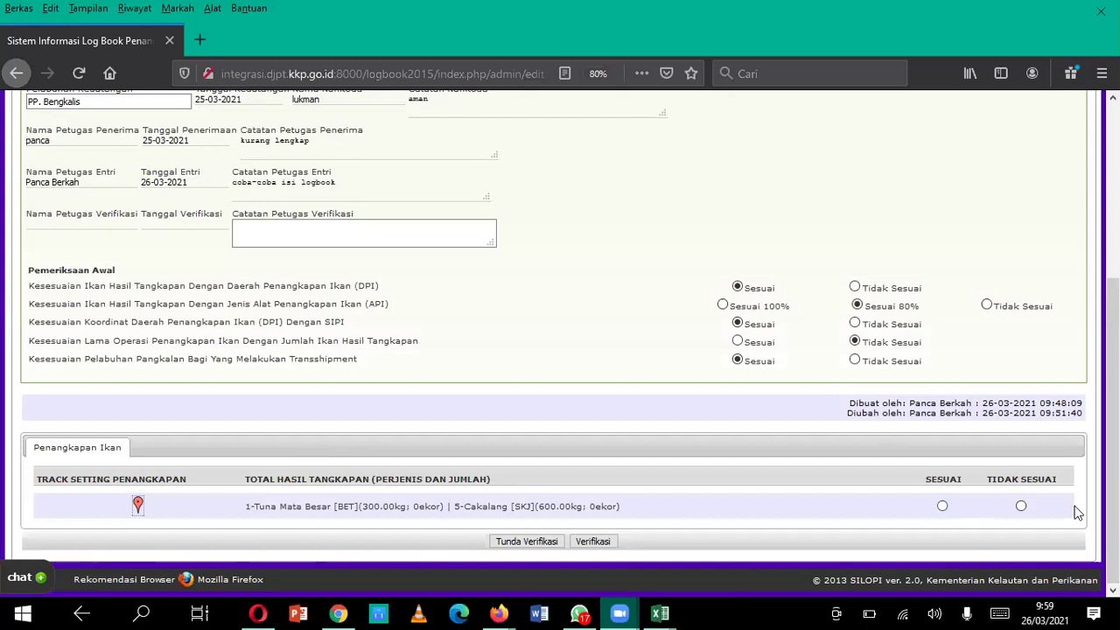
pyautogui.scroll(3, 280, 218)
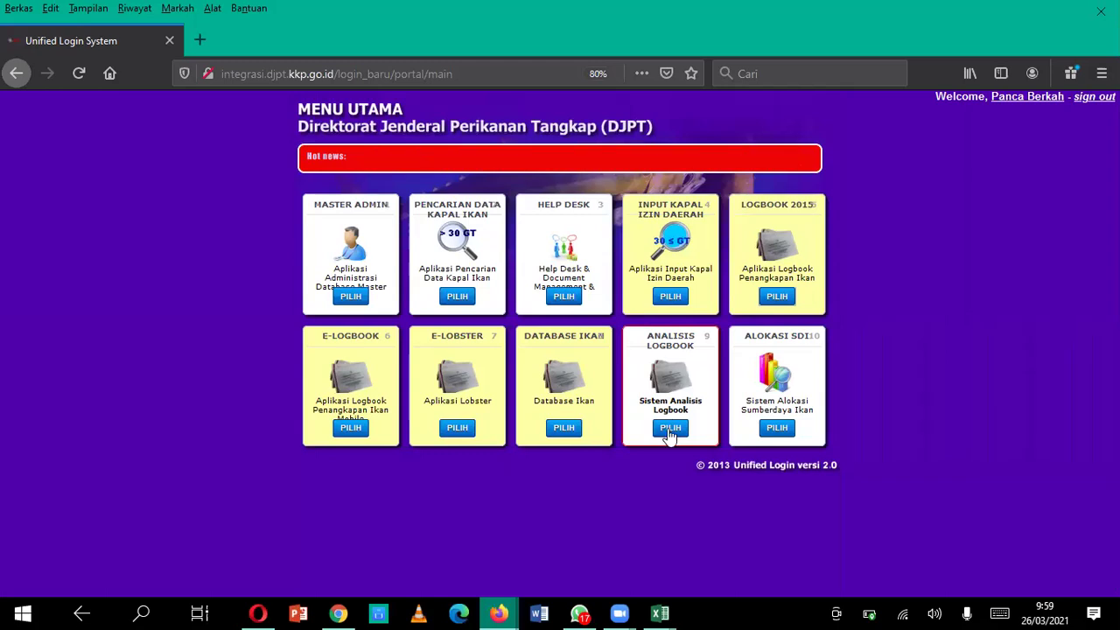
pyautogui.click(670, 429)
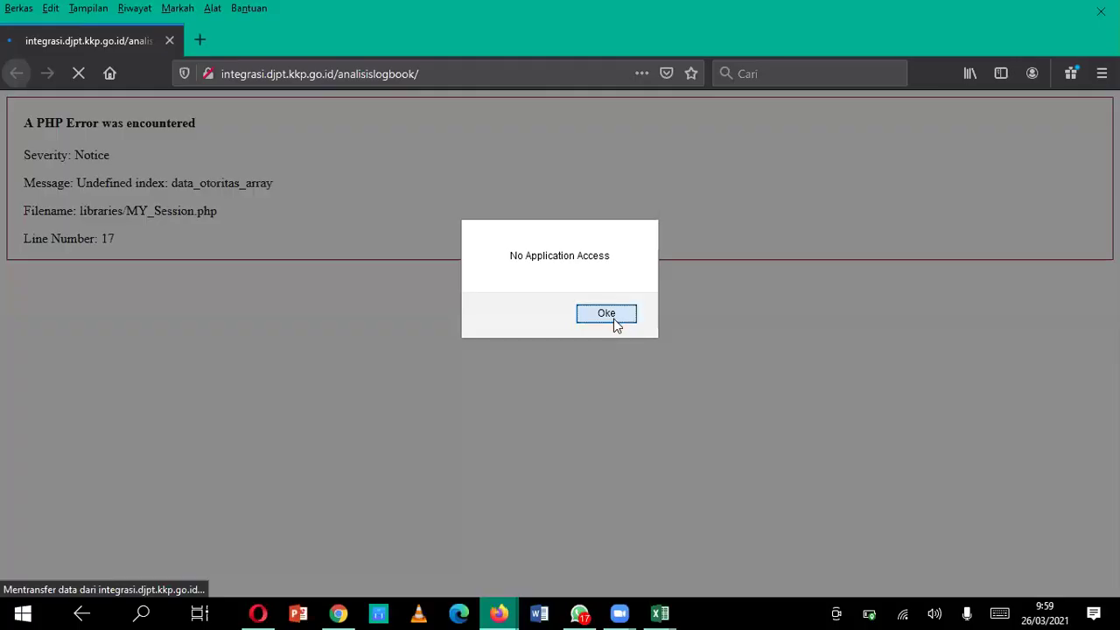
pyautogui.click(614, 316)
pyautogui.hotkey('ctrl', '-')
pyautogui.hotkey('ctrl', '-')
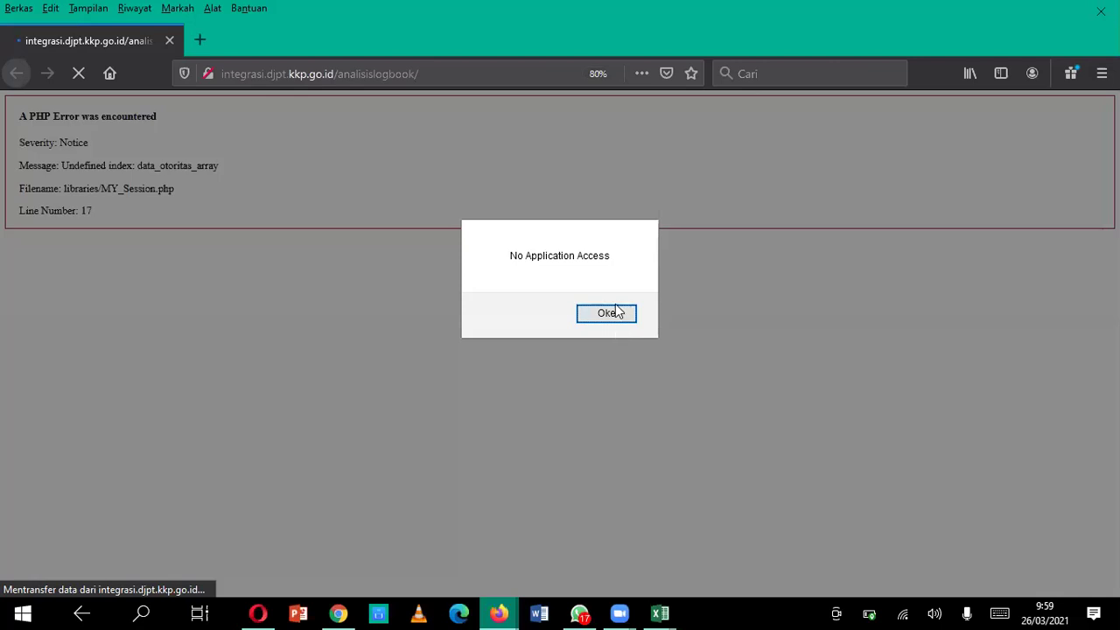
pyautogui.click(608, 319)
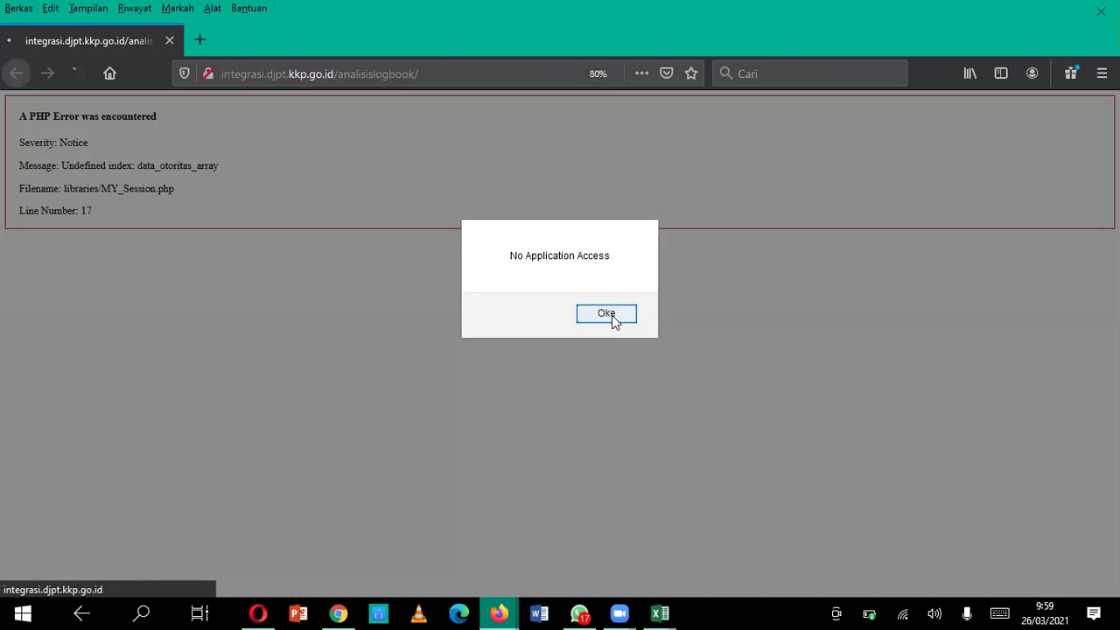
pyautogui.click(499, 613)
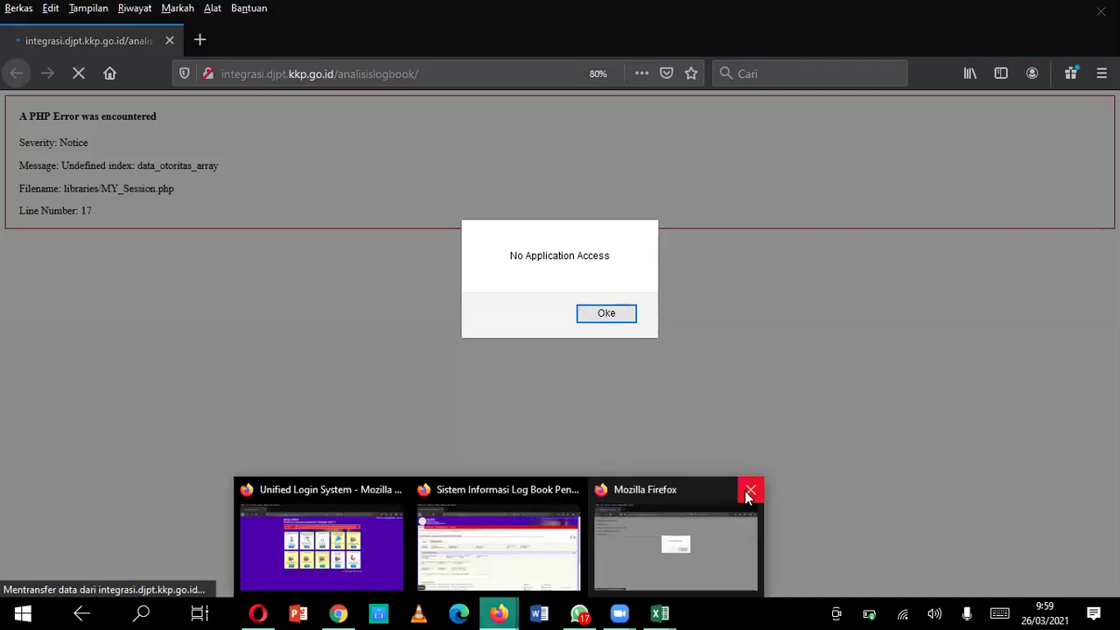
pyautogui.click(750, 491)
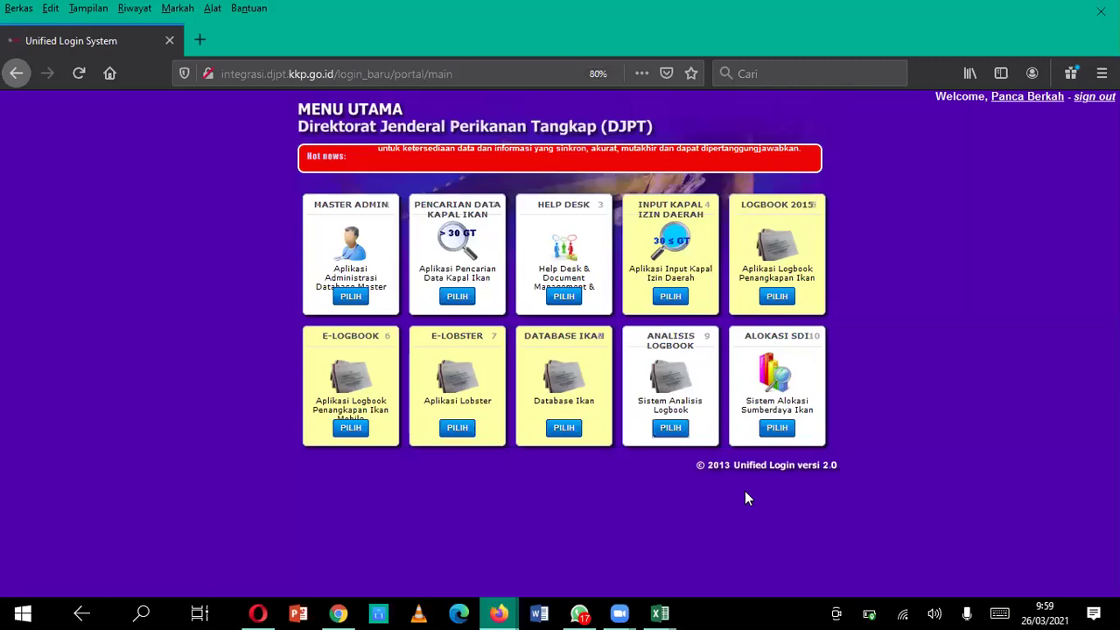
# - Sign out, then log back in with the account's username and password
pyautogui.click(1094, 96)
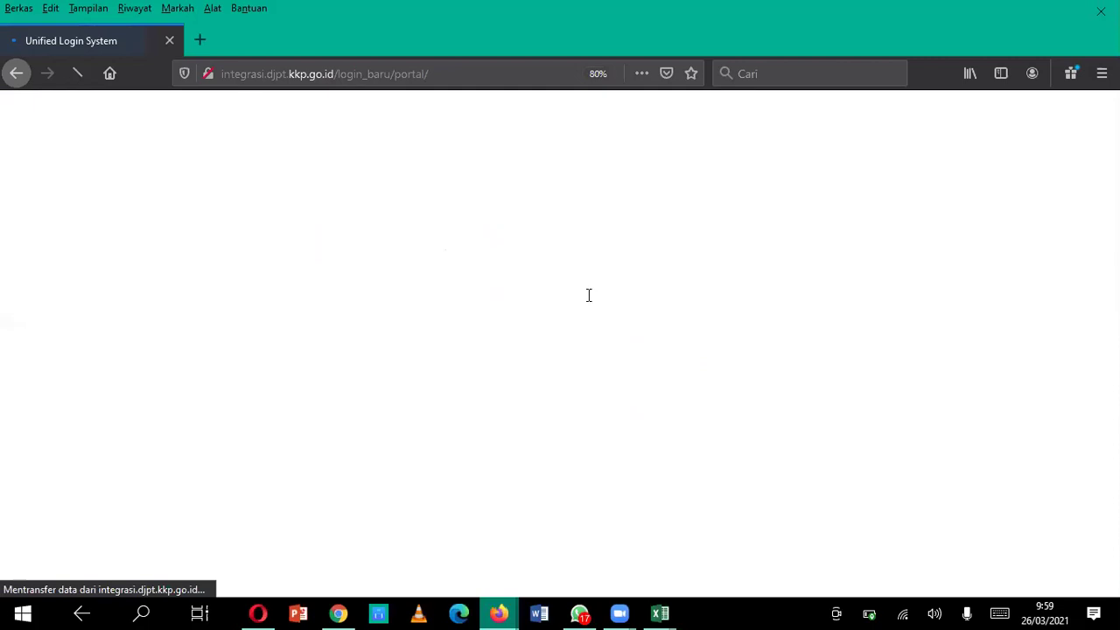
pyautogui.click(582, 295)
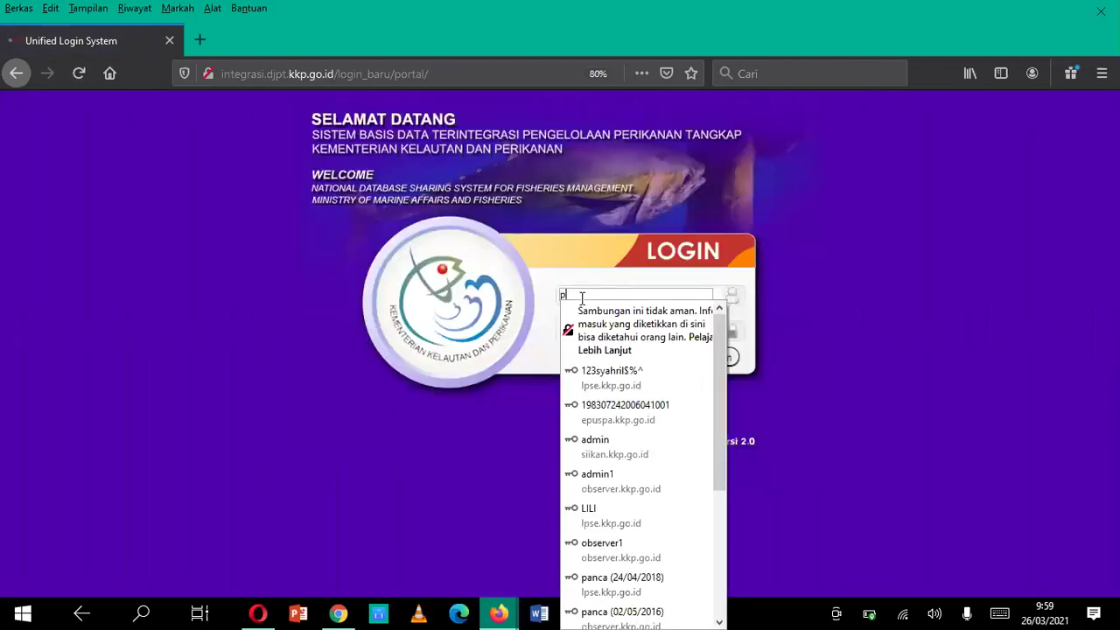
pyautogui.write('panca')
pyautogui.press('Tab')
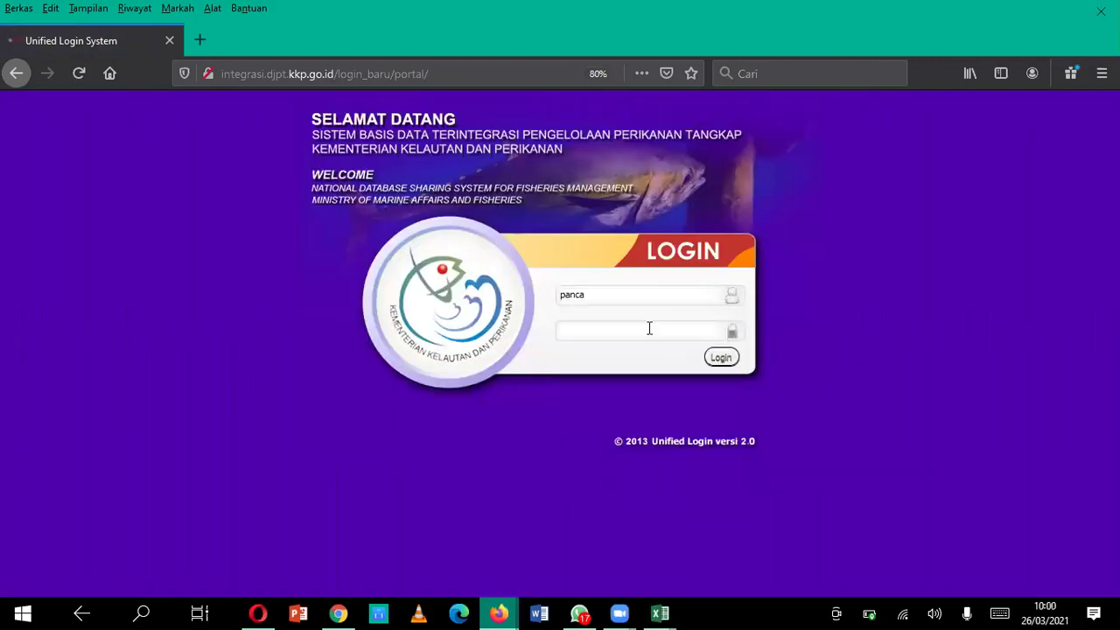
pyautogui.click(649, 328)
pyautogui.write('••••')
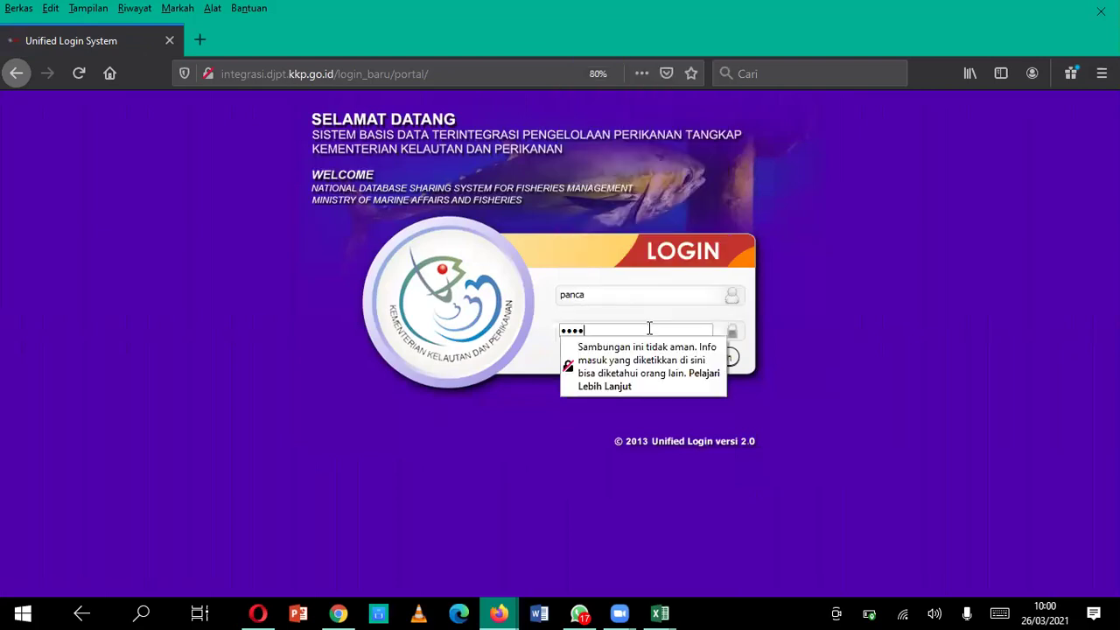
pyautogui.write('•••••••')
pyautogui.click(726, 359)
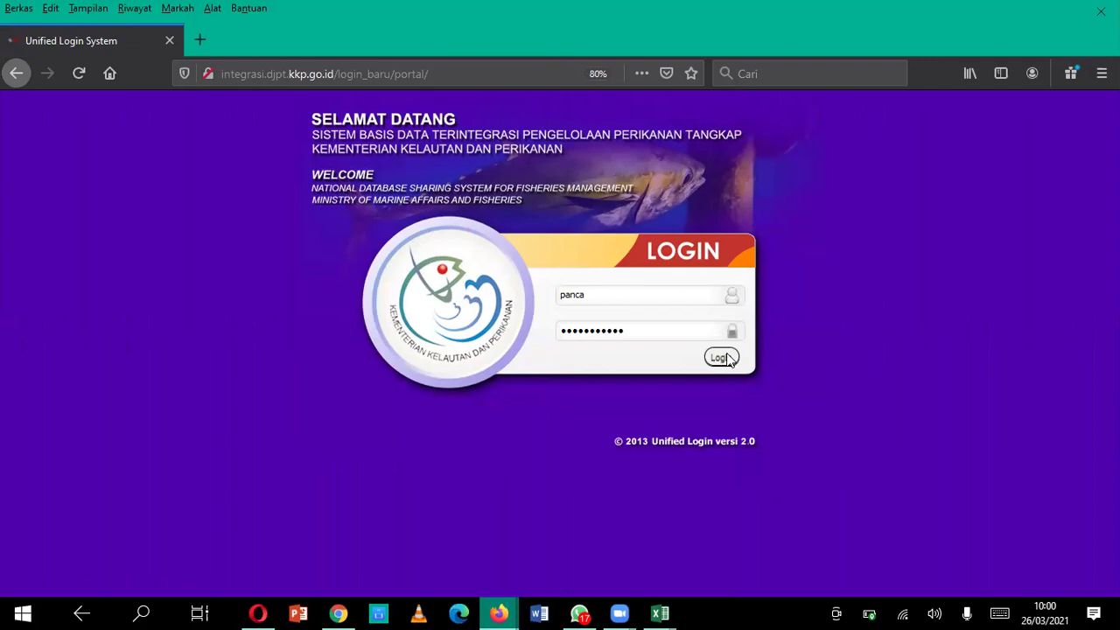
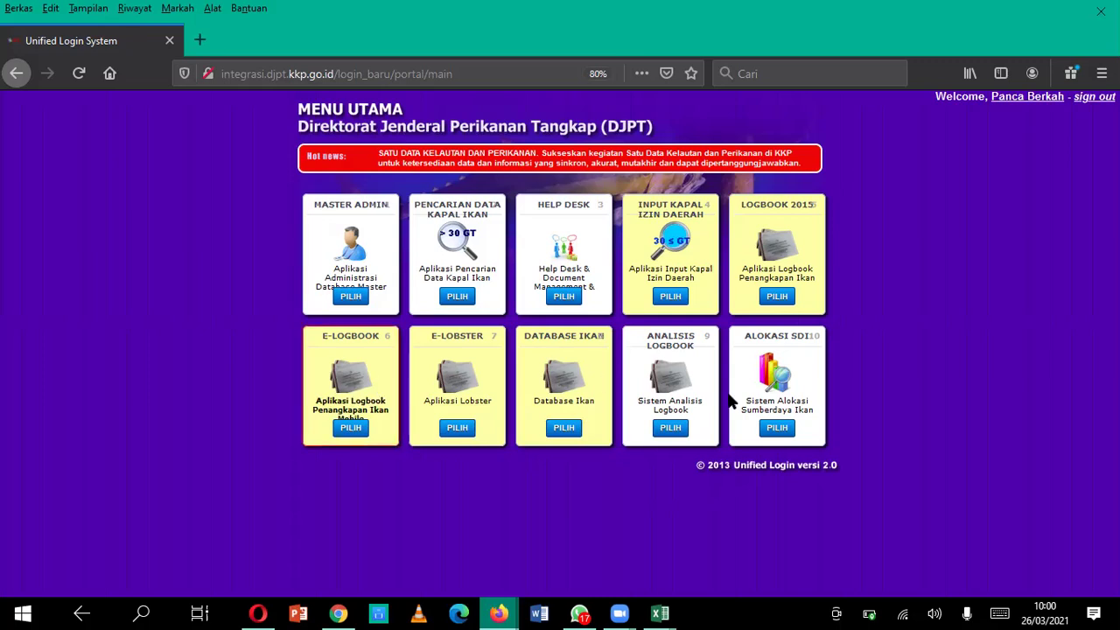
# - Launch Analisis Logbook from the portal and go to Daftar Kapal Masuk > Sesudah Menyampaikan Logbook
pyautogui.click(675, 431)
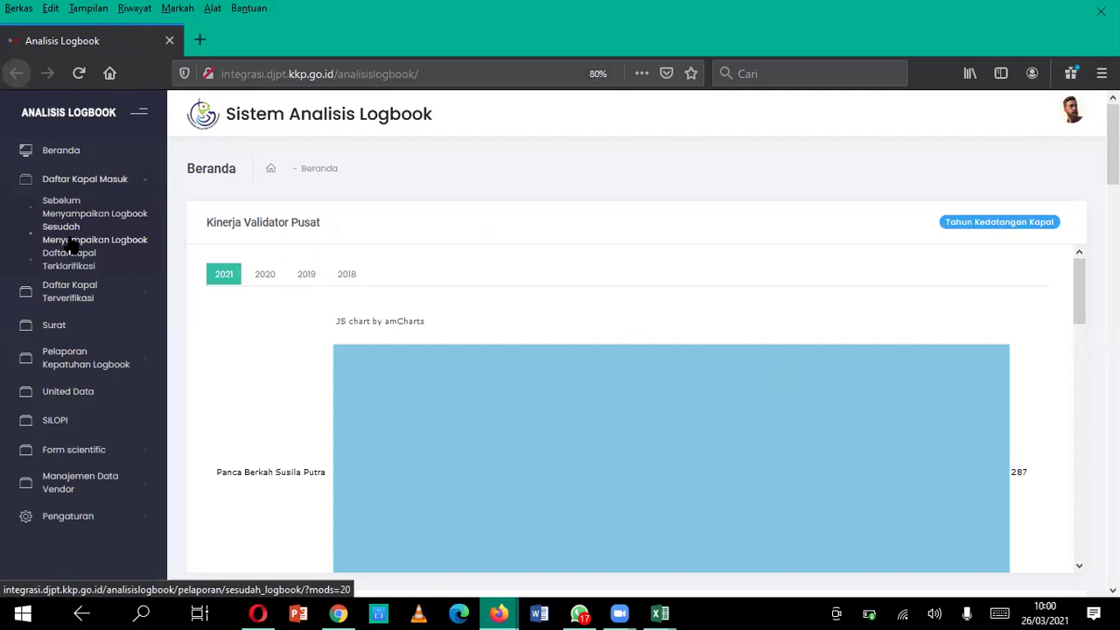
pyautogui.click(73, 248)
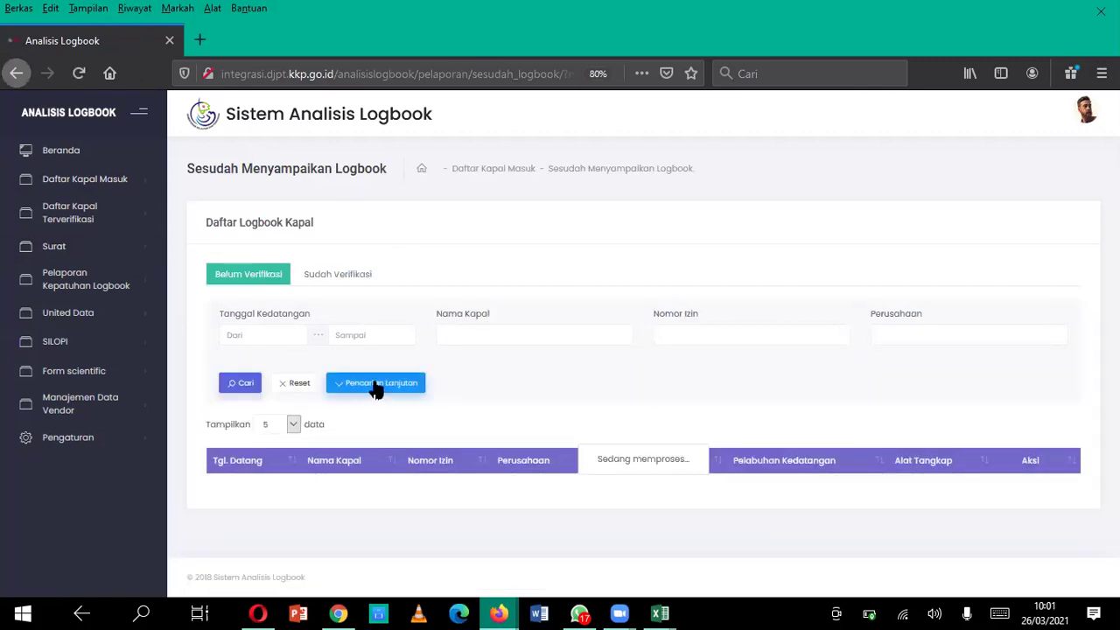
# - Filter unverified logbooks to PP. Bengkalis arrivals from 01-03-2021 to 26-03-2021 and search
pyautogui.click(377, 392)
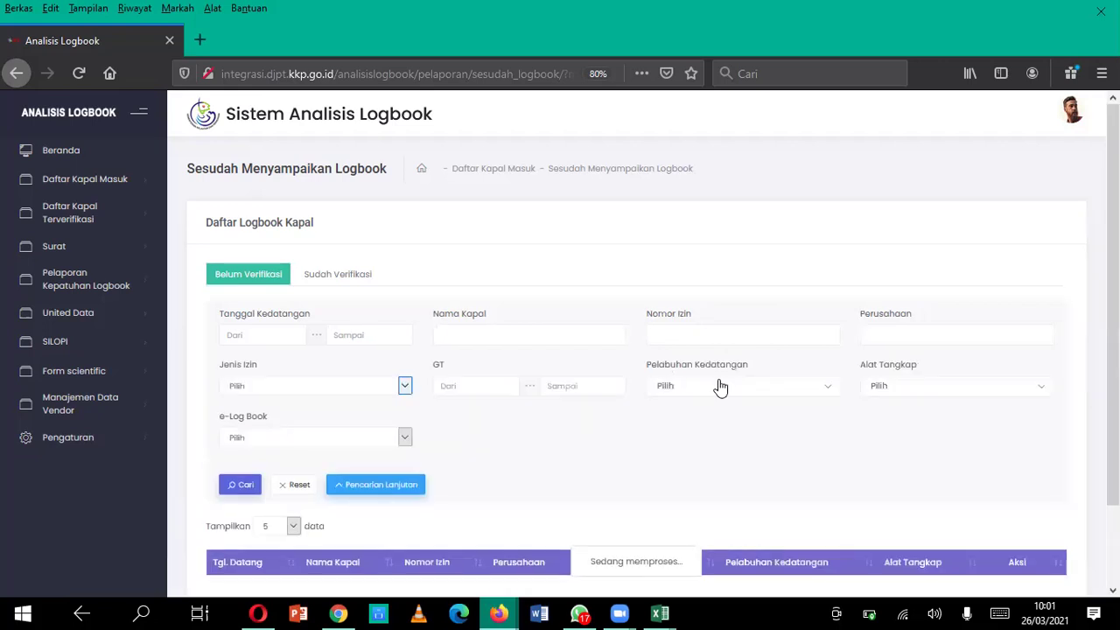
pyautogui.click(724, 391)
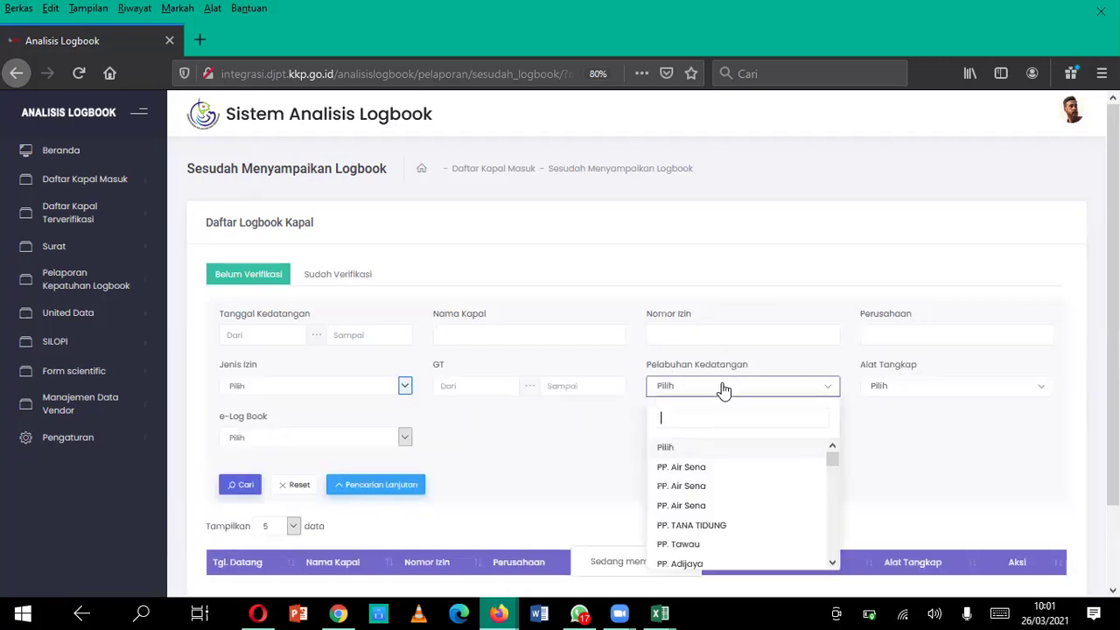
pyautogui.write('bengk')
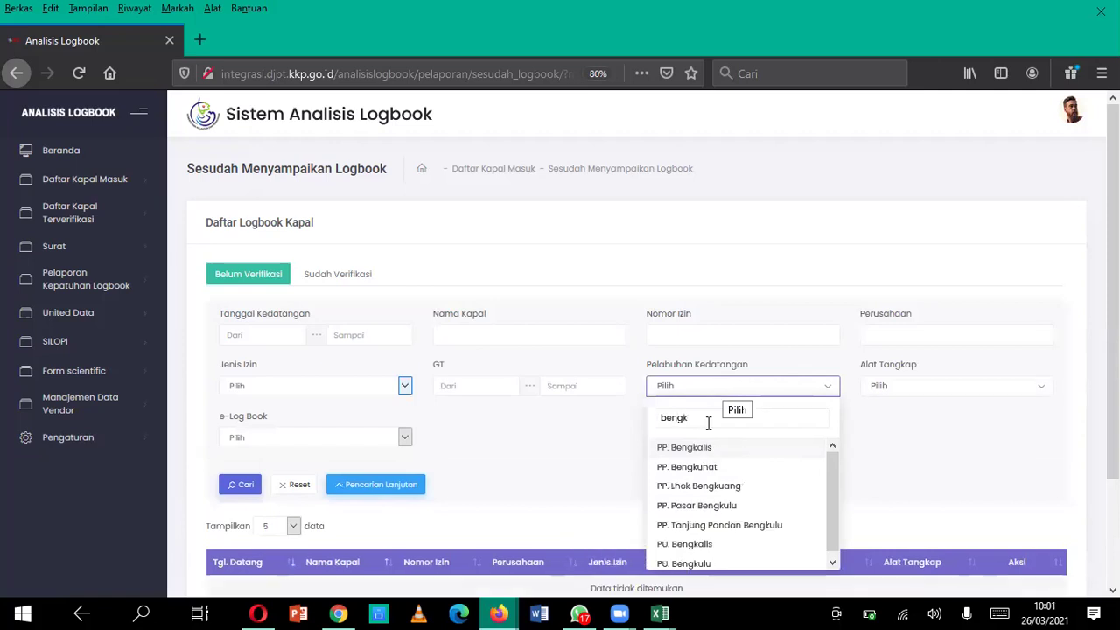
pyautogui.press('Return')
pyautogui.click(242, 335)
pyautogui.click(260, 398)
pyautogui.click(357, 336)
pyautogui.click(460, 457)
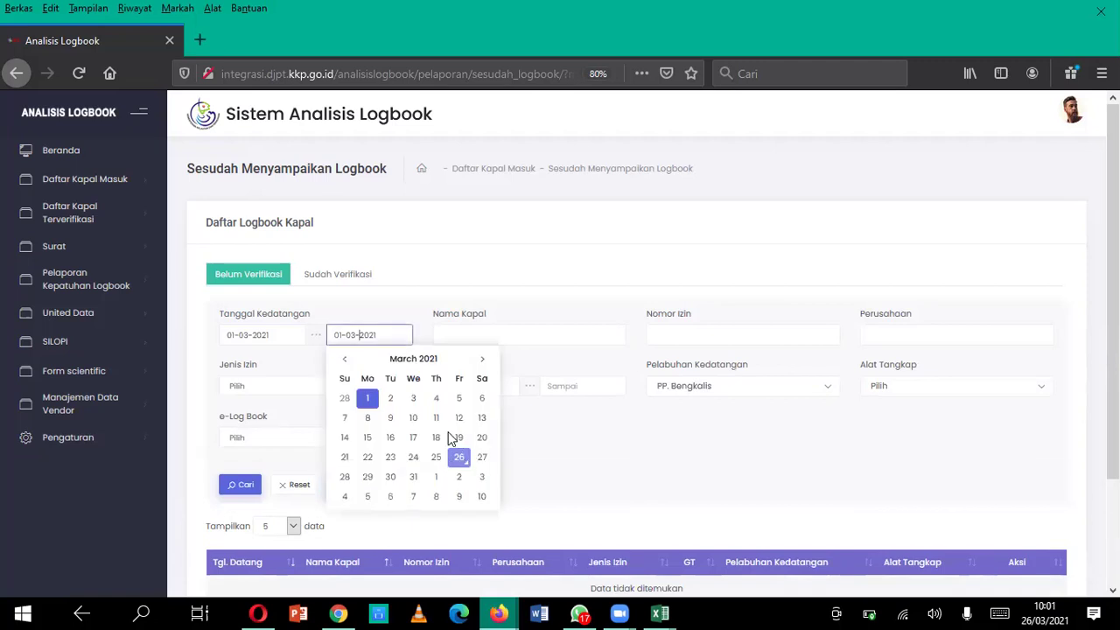
pyautogui.click(248, 484)
pyautogui.scroll(-3, 630, 322)
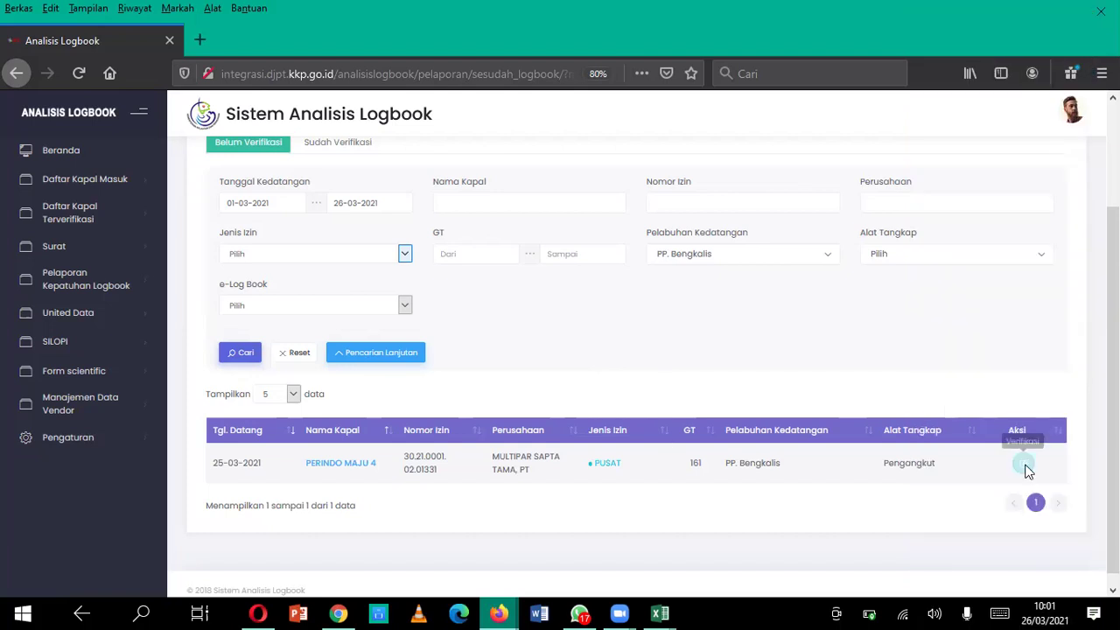
# - Open PERINDO MAJU 4's verification page, zoom the VMS map, and review the flagged gear settings
pyautogui.click(1028, 466)
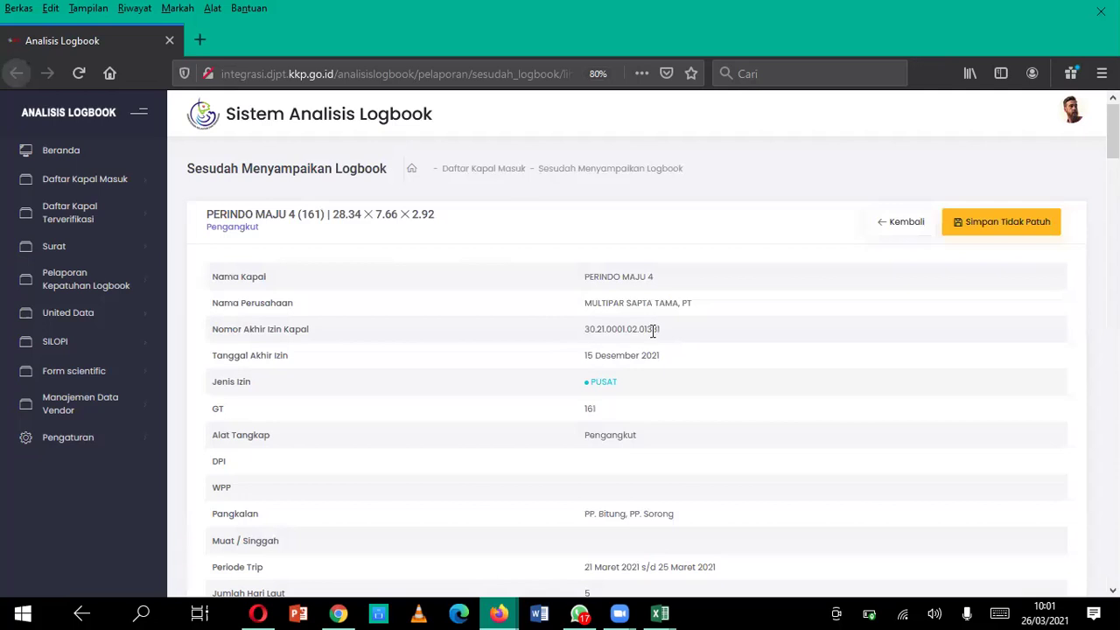
pyautogui.scroll(-3, 604, 333)
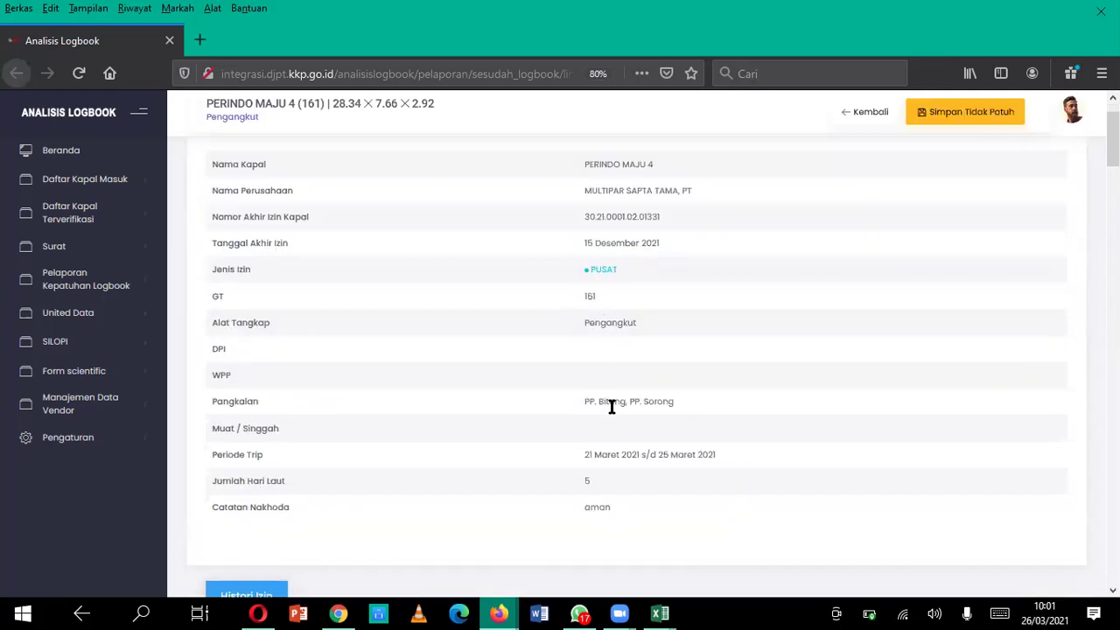
pyautogui.scroll(-2, 638, 408)
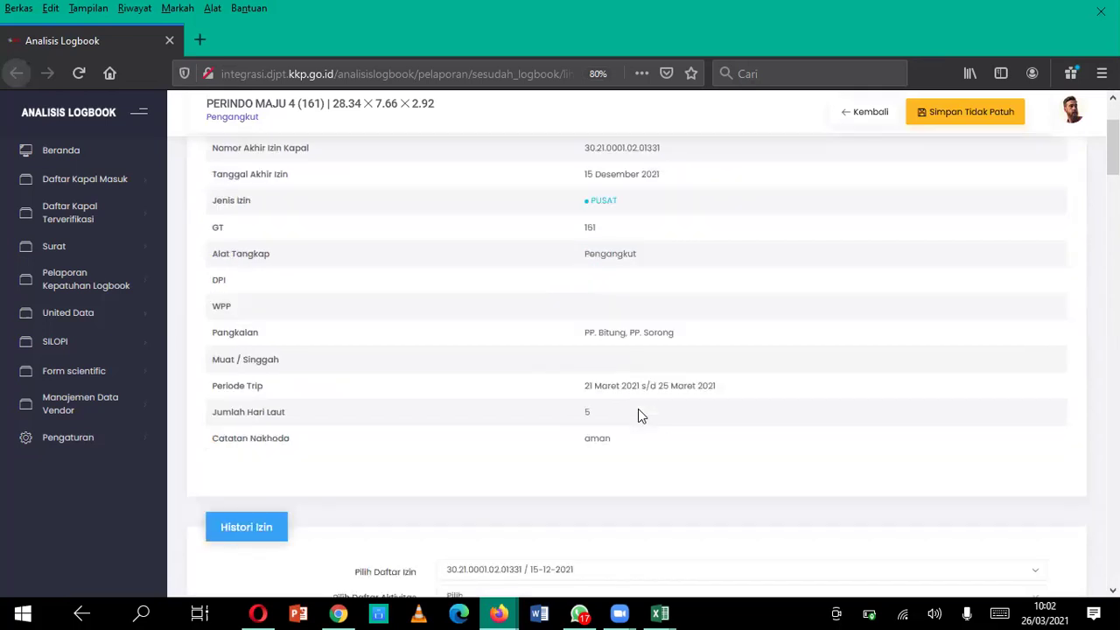
pyautogui.scroll(3, 638, 408)
pyautogui.scroll(-6, 571, 437)
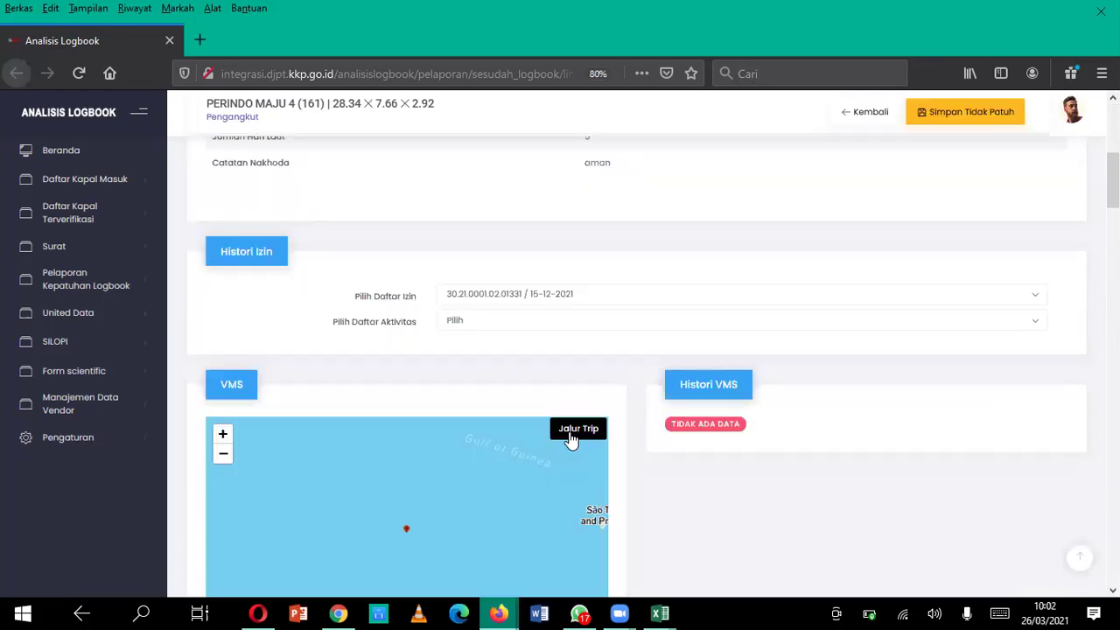
pyautogui.scroll(-2, 301, 345)
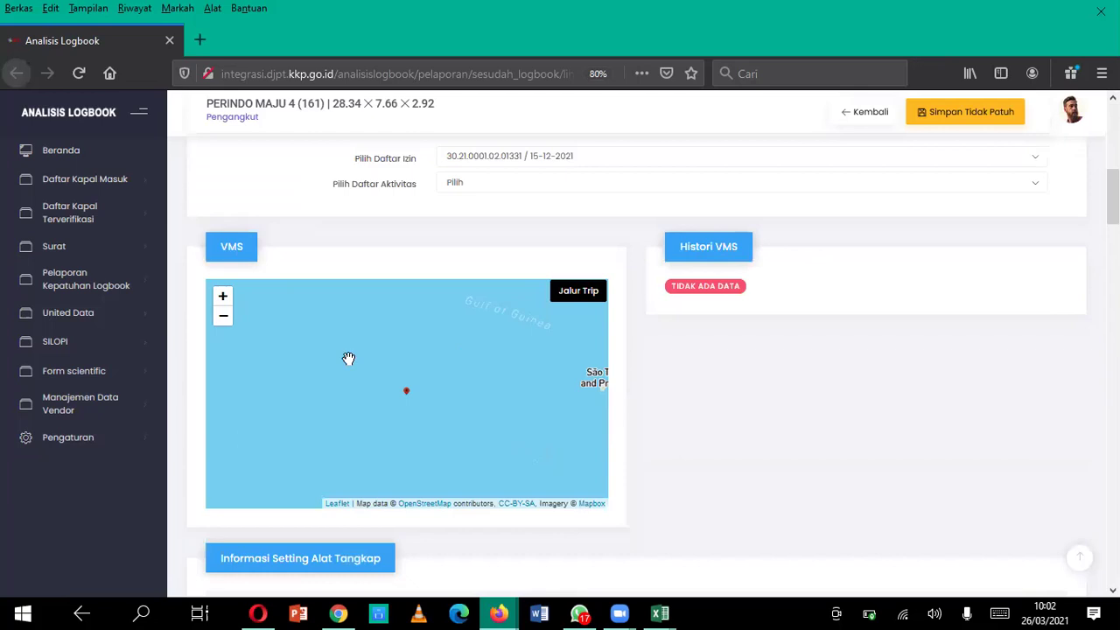
pyautogui.click(223, 296)
pyautogui.scroll(-1, 393, 405)
pyautogui.scroll(2, 343, 377)
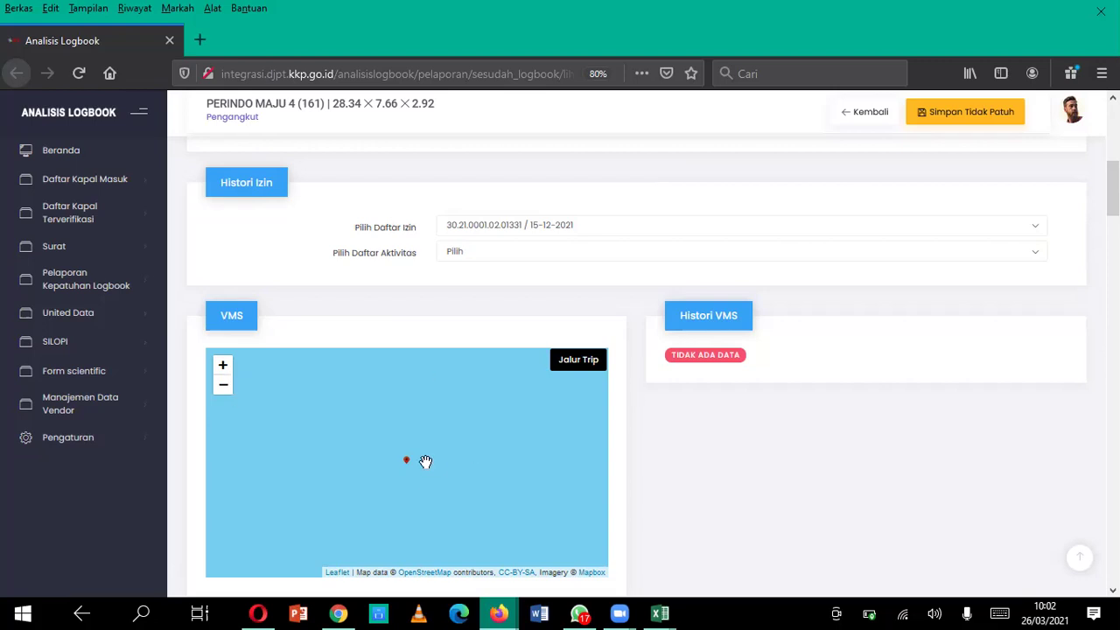
pyautogui.scroll(-2, 426, 442)
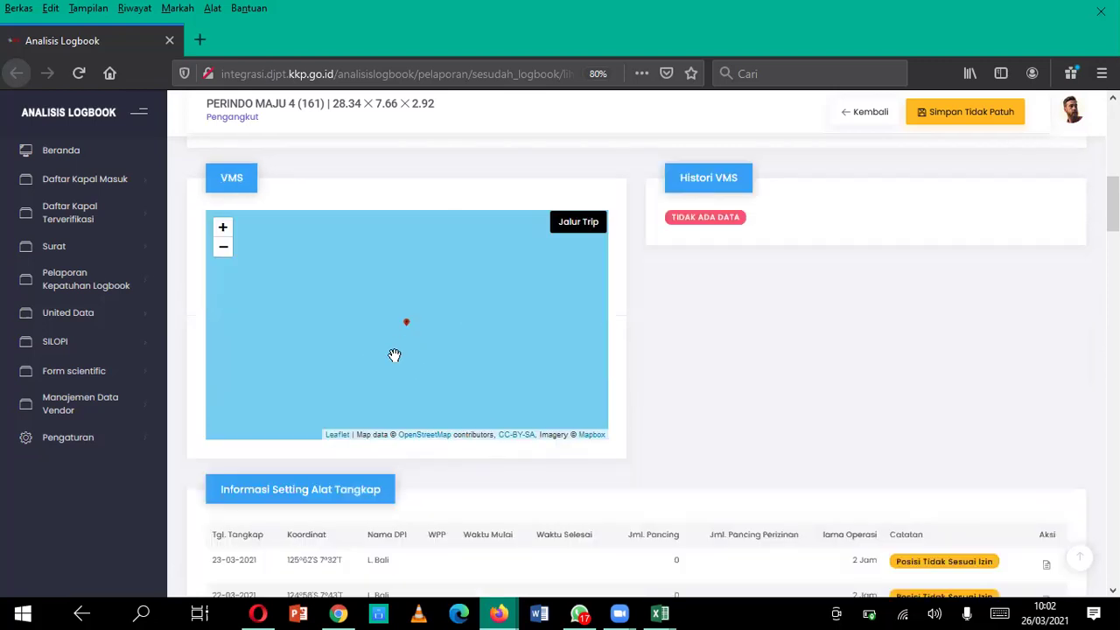
pyautogui.scroll(-2, 1056, 512)
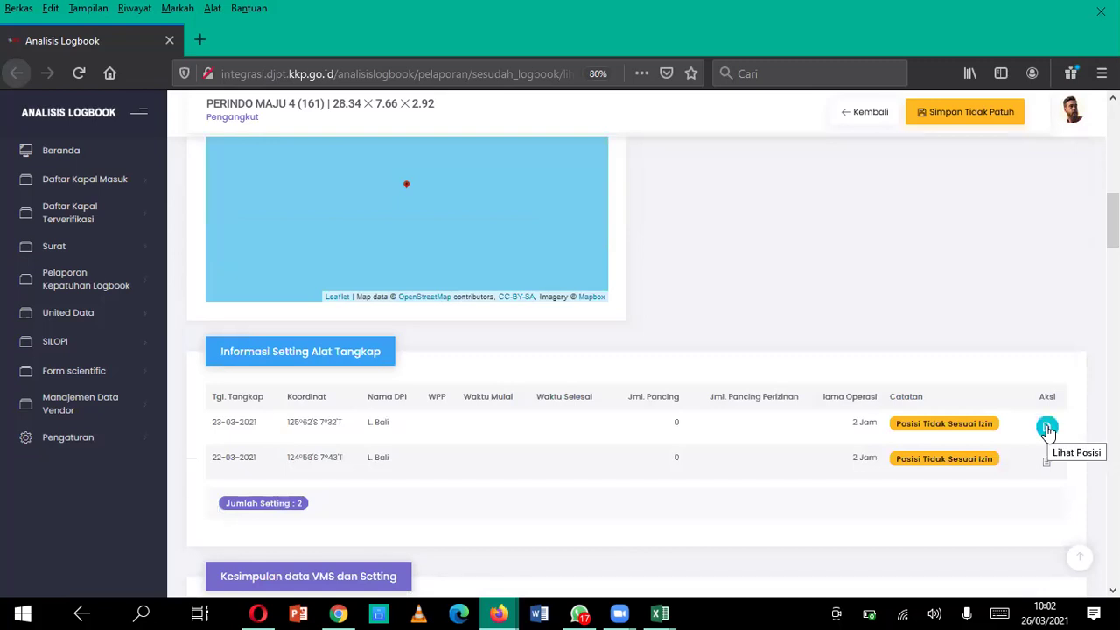
pyautogui.click(1048, 427)
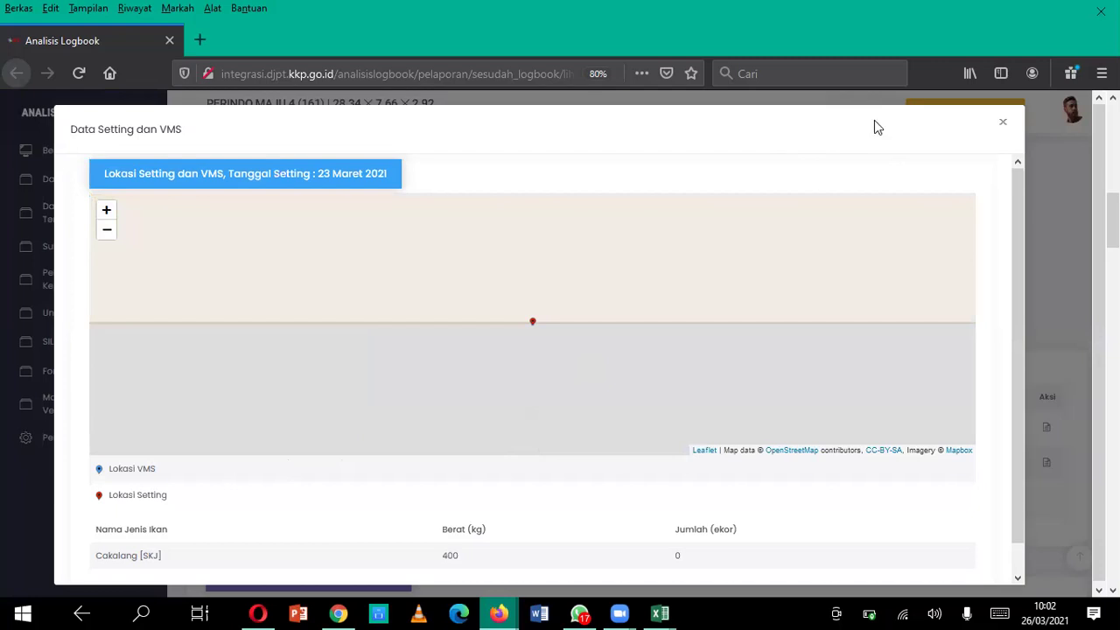
pyautogui.moveTo(564, 183); pyautogui.dragTo(100, 175)
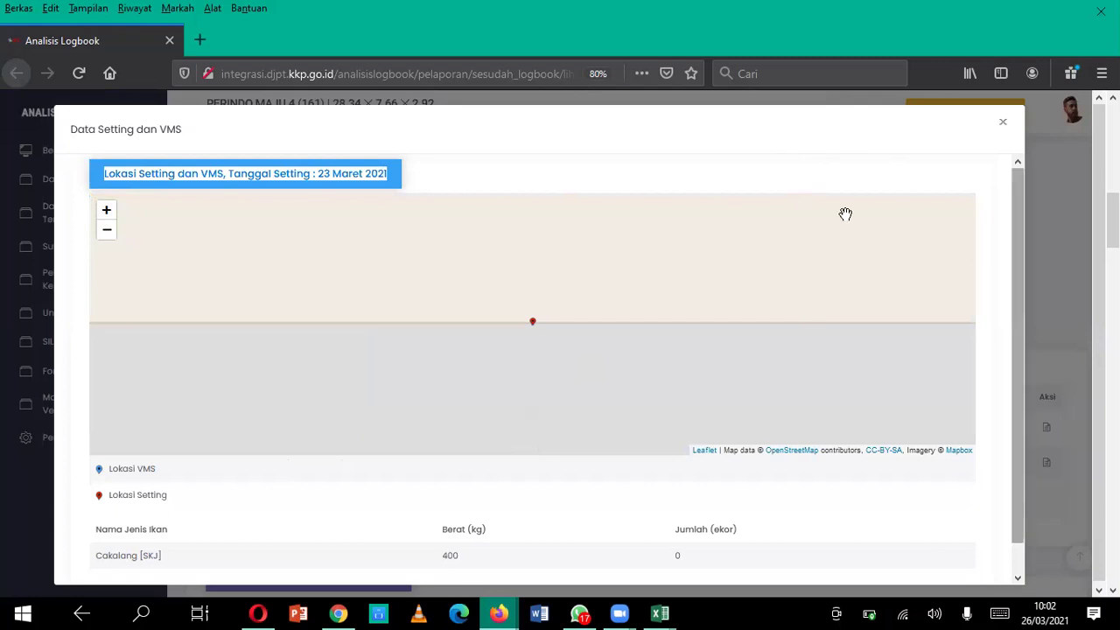
pyautogui.click(1058, 466)
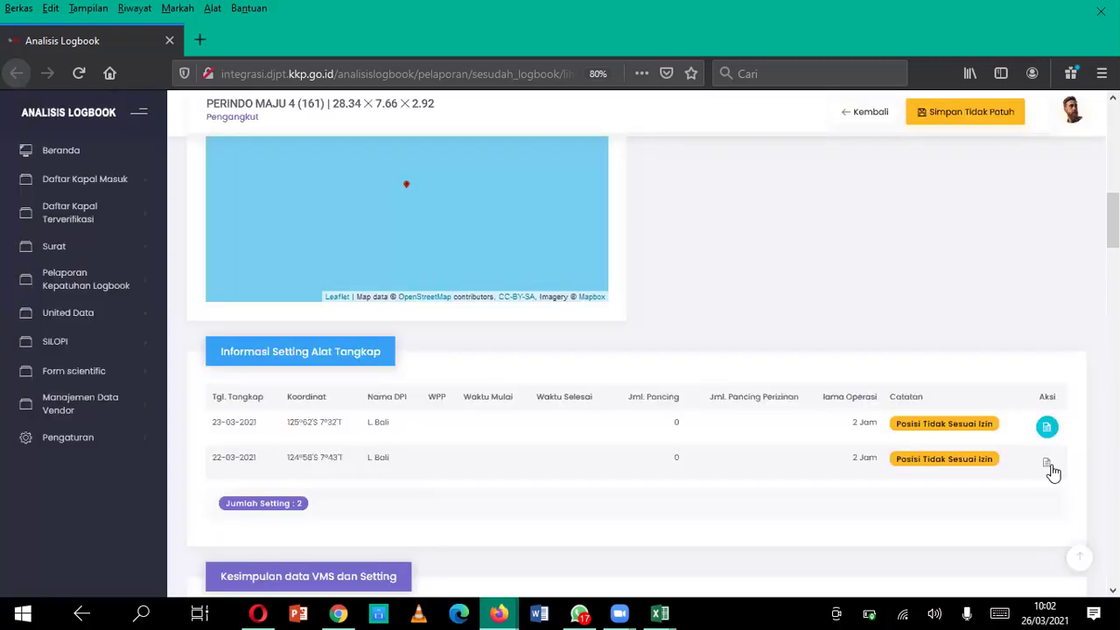
pyautogui.click(1048, 464)
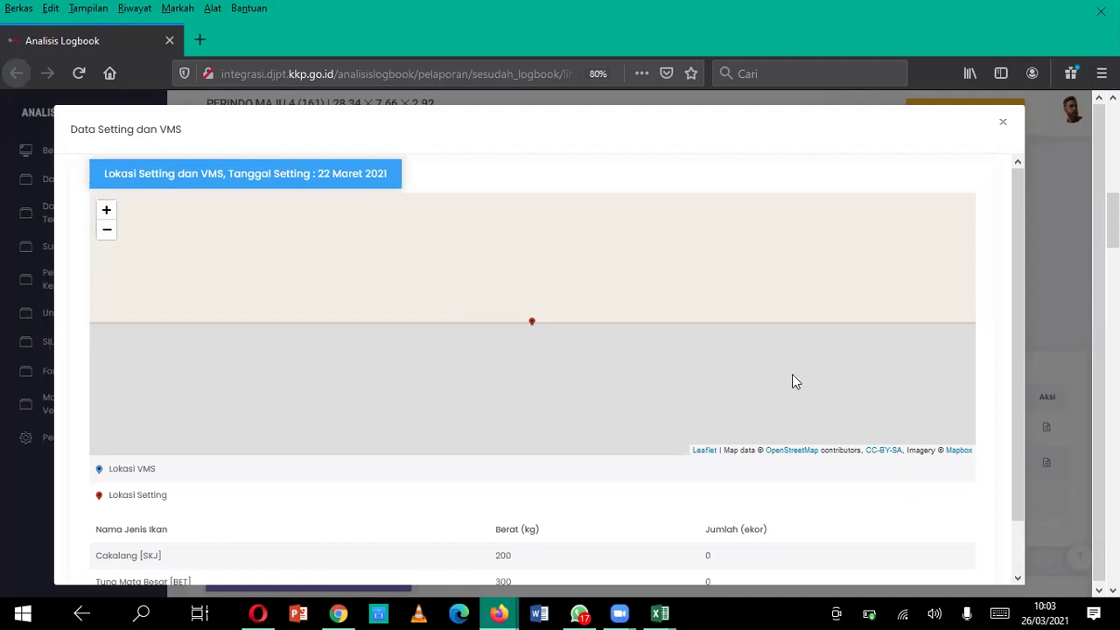
pyautogui.press('Escape')
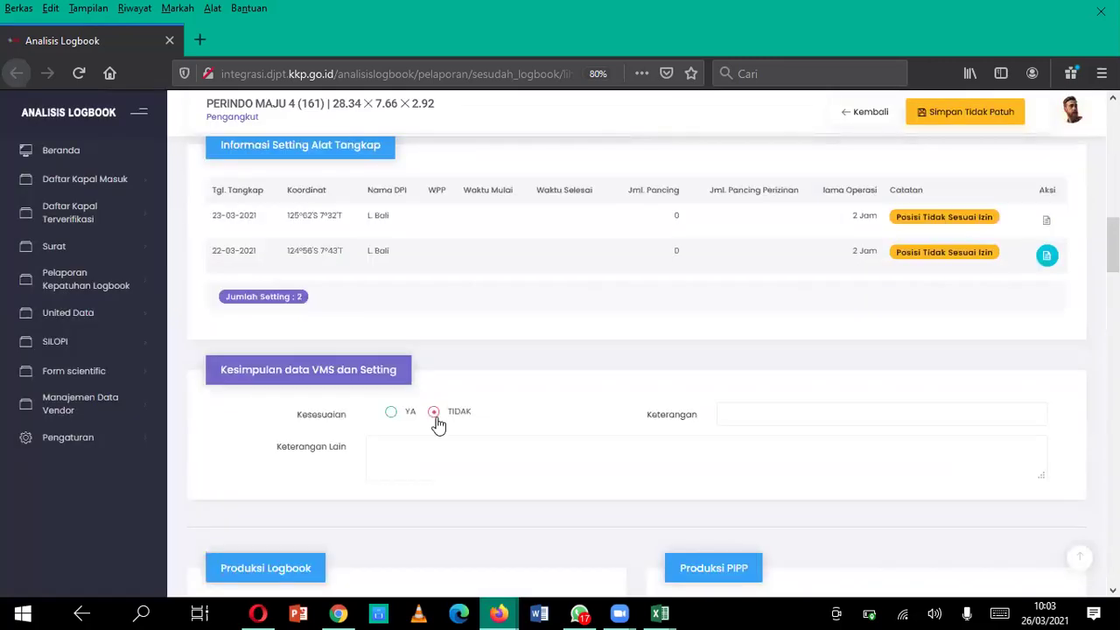
pyautogui.scroll(1, 517, 382)
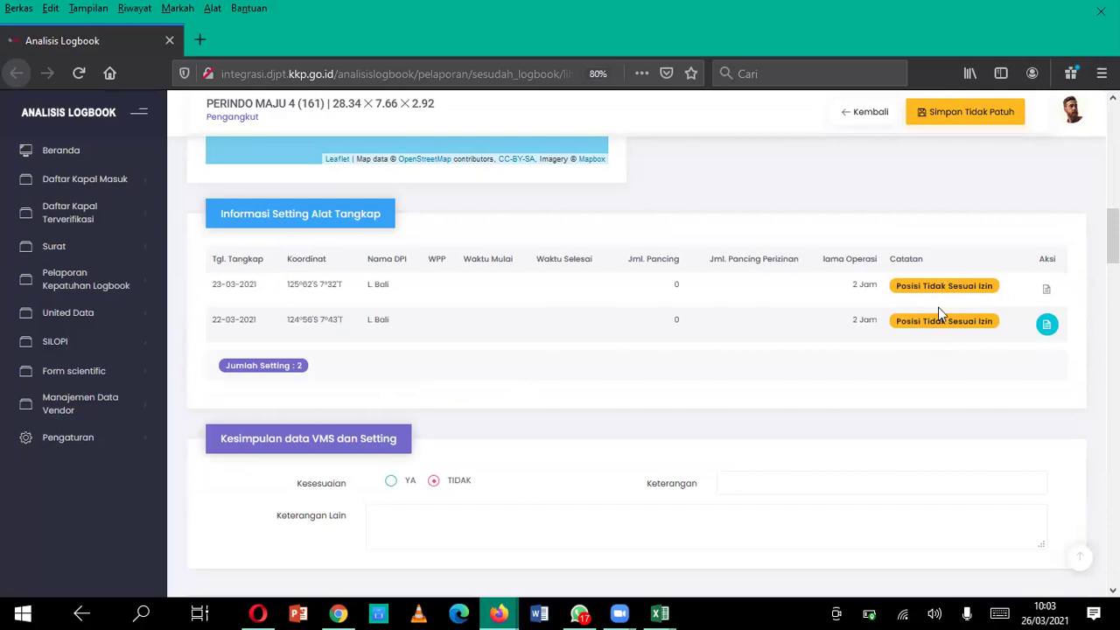
pyautogui.scroll(1, 938, 307)
pyautogui.scroll(15, 650, 300)
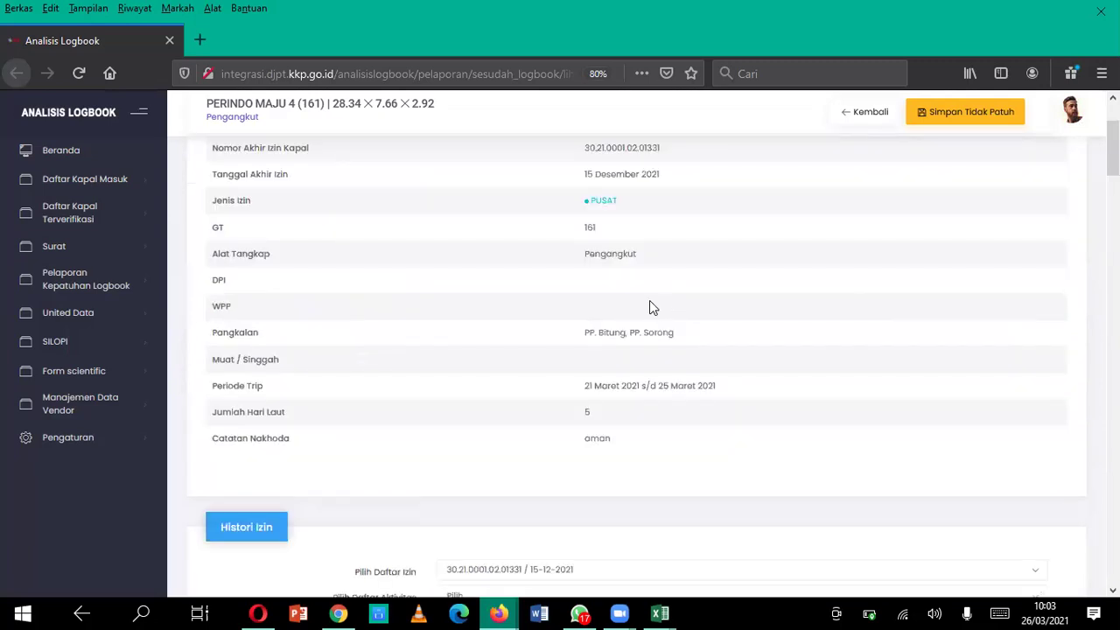
pyautogui.scroll(2, 630, 302)
pyautogui.scroll(-5, 709, 342)
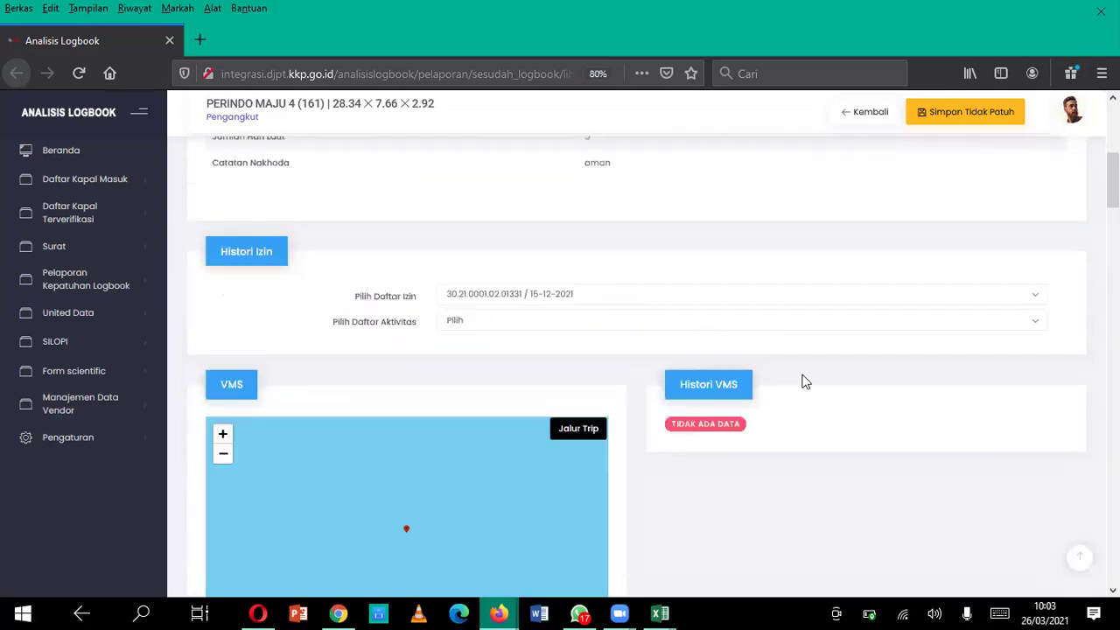
pyautogui.scroll(-6, 692, 367)
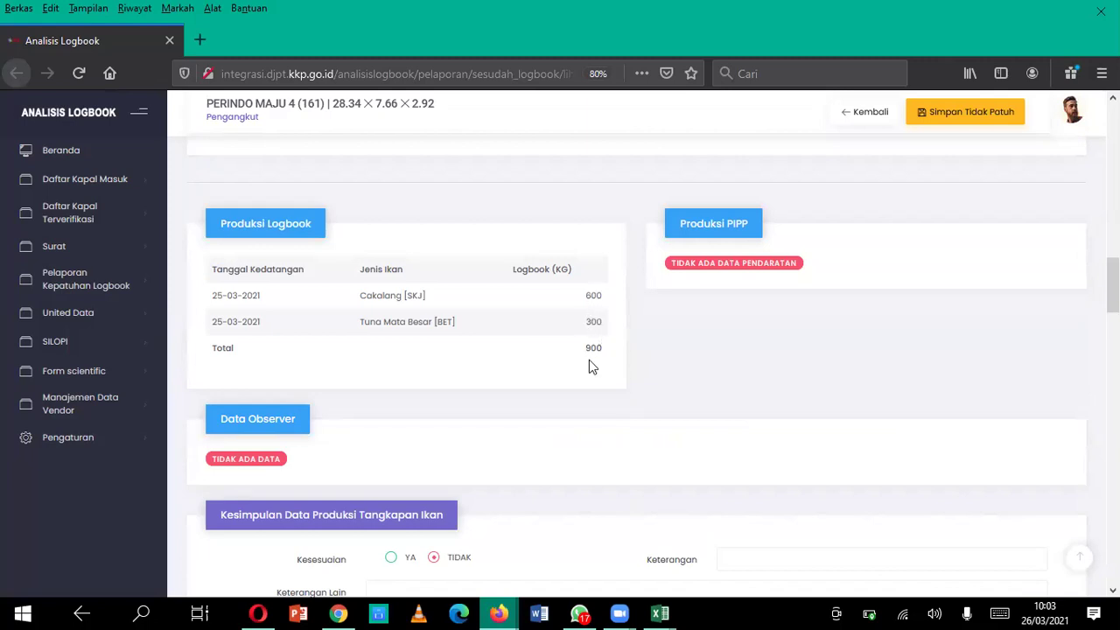
pyautogui.scroll(-2, 593, 328)
pyautogui.scroll(10, 582, 344)
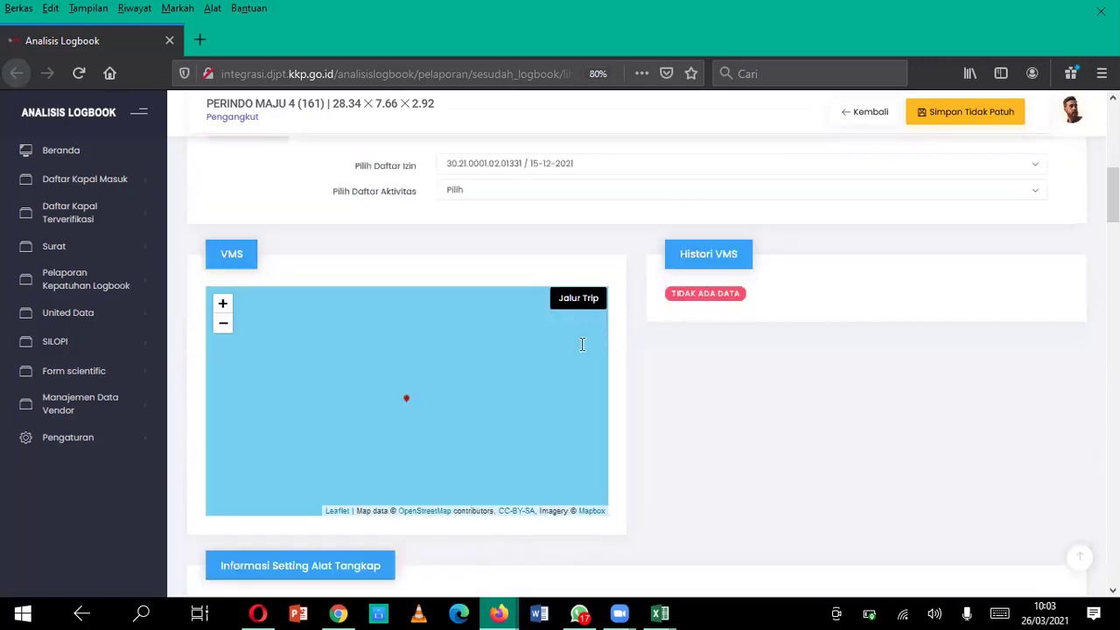
pyautogui.scroll(5, 611, 416)
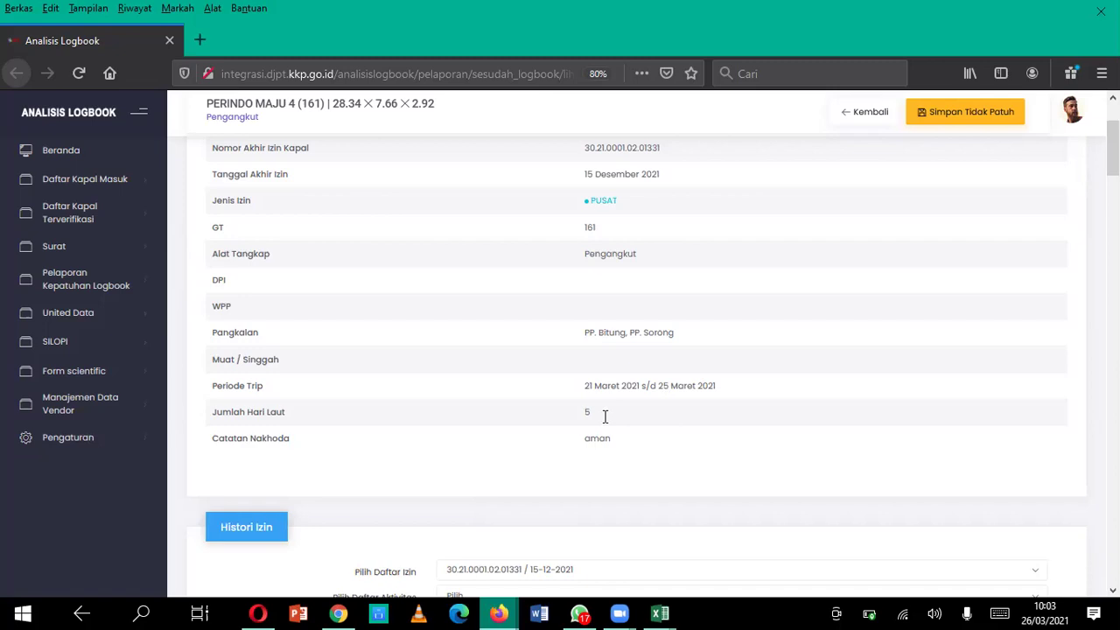
pyautogui.scroll(-5, 602, 412)
pyautogui.scroll(5, 604, 499)
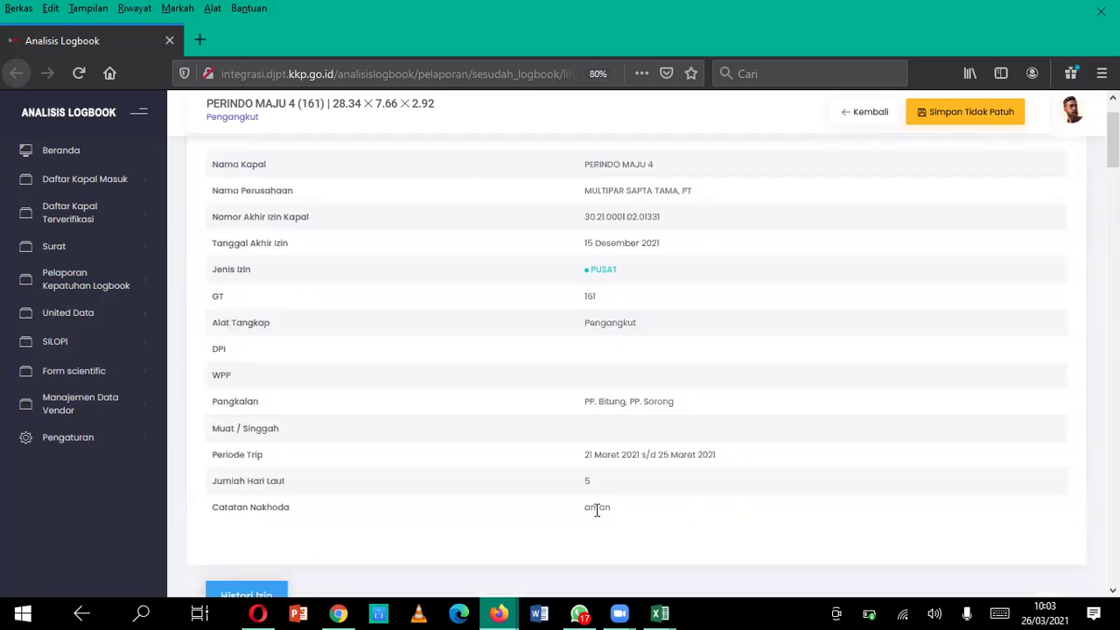
pyautogui.scroll(-1, 597, 510)
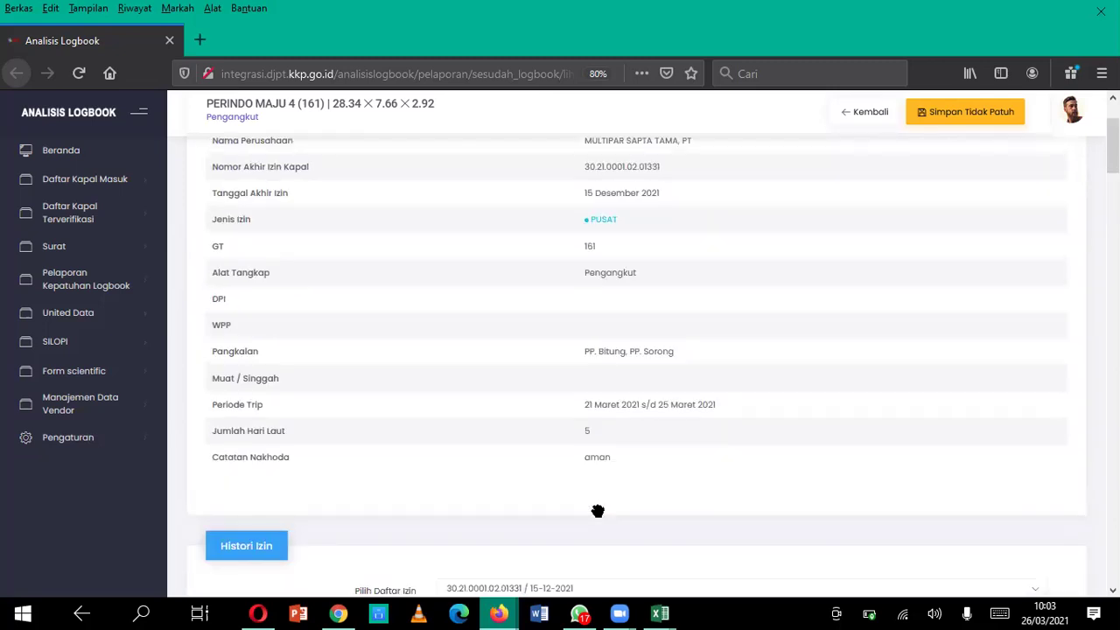
pyautogui.scroll(-6, 603, 472)
pyautogui.scroll(-4, 586, 461)
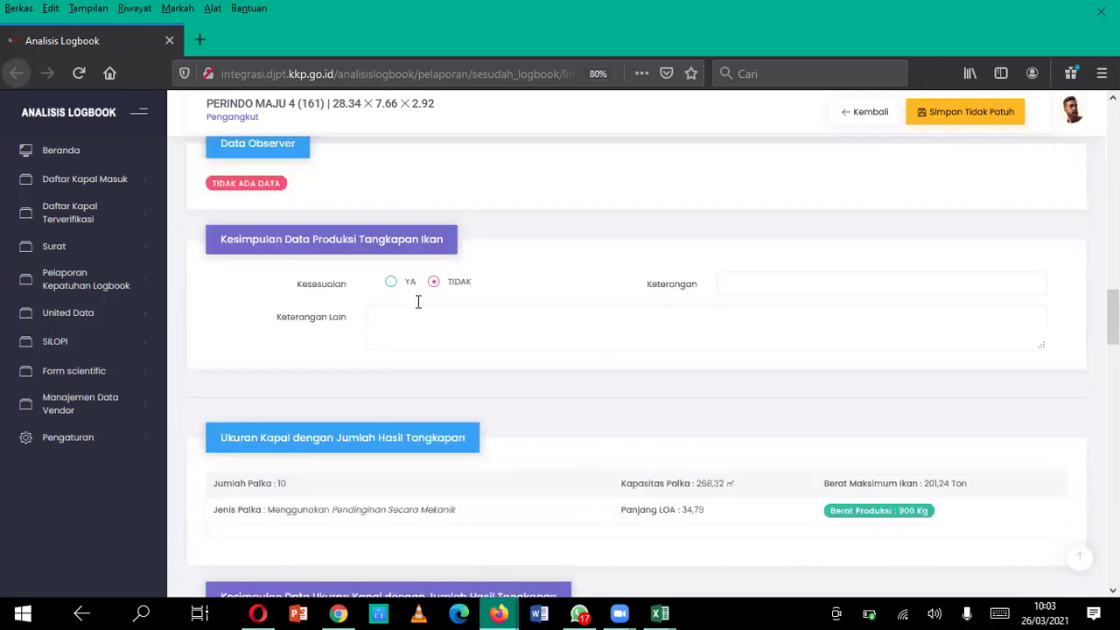
pyautogui.scroll(1, 393, 270)
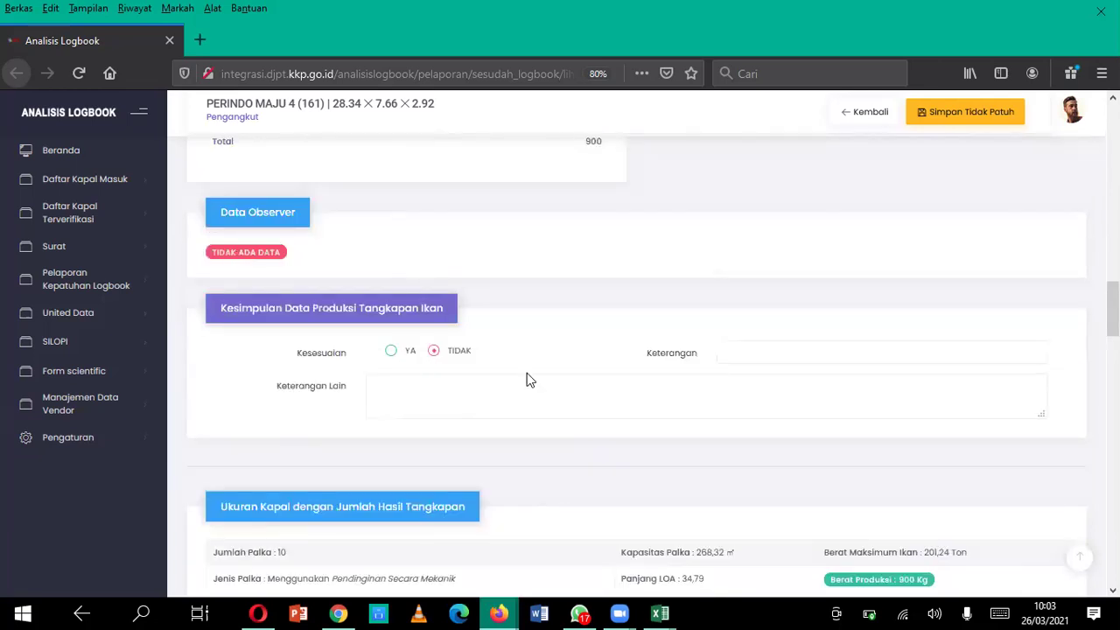
pyautogui.scroll(-3, 500, 338)
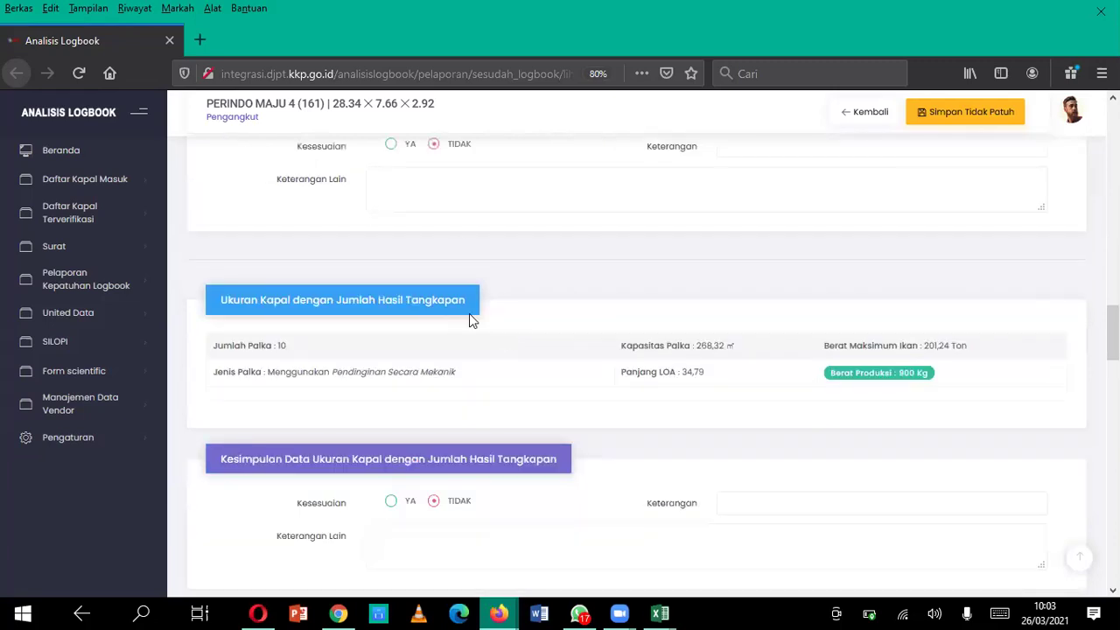
pyautogui.scroll(1, 787, 232)
pyautogui.click(762, 217)
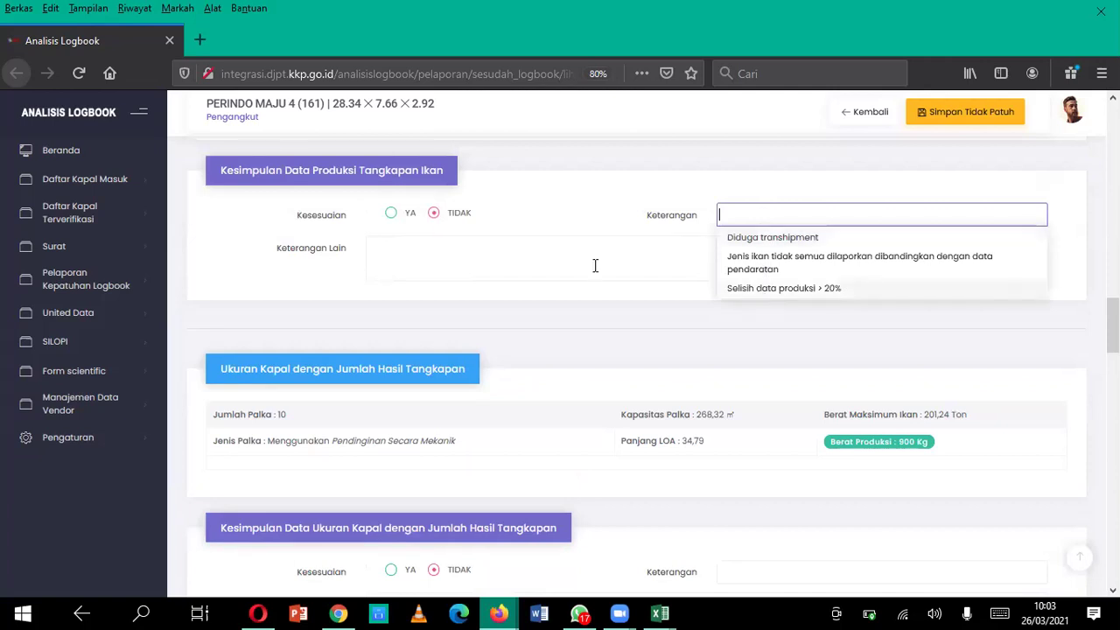
pyautogui.click(762, 379)
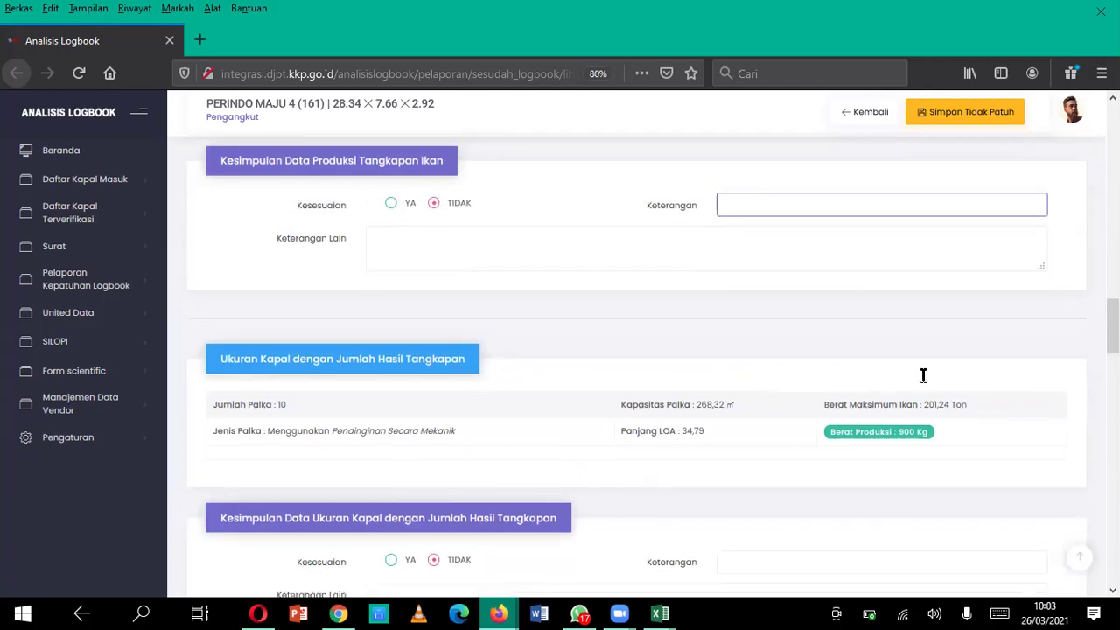
pyautogui.scroll(-1, 923, 352)
pyautogui.scroll(-1, 694, 339)
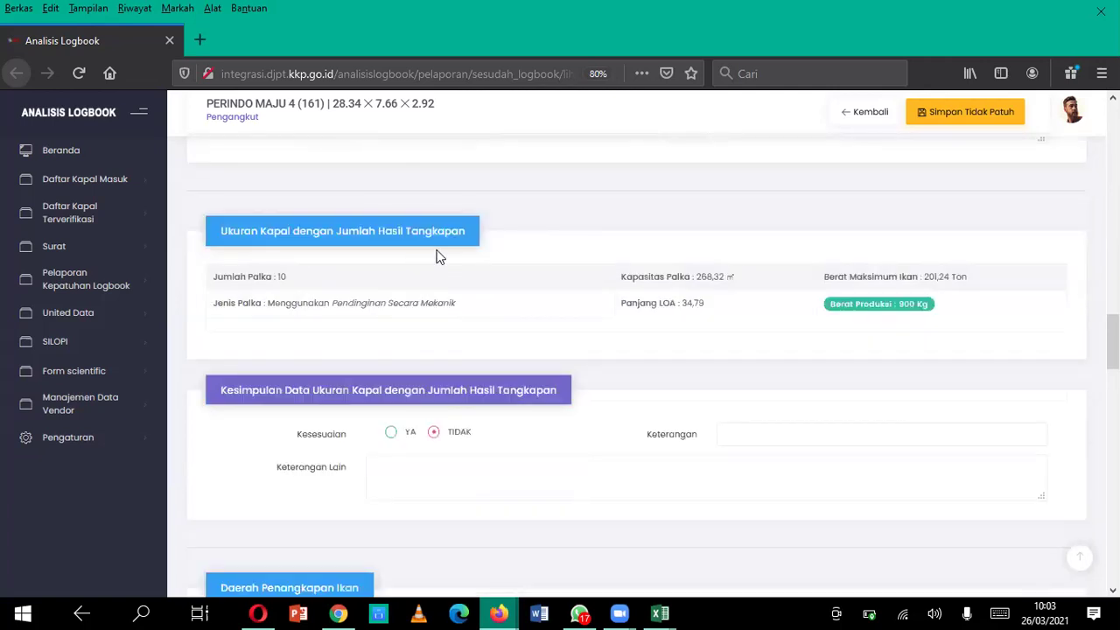
pyautogui.click(760, 423)
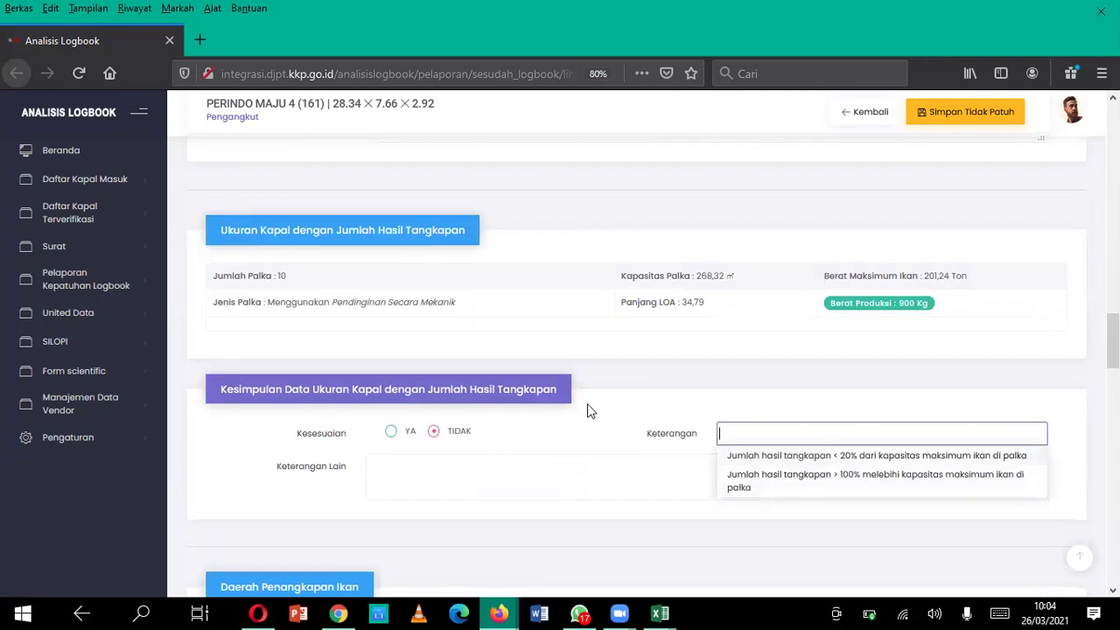
pyautogui.scroll(-4, 515, 390)
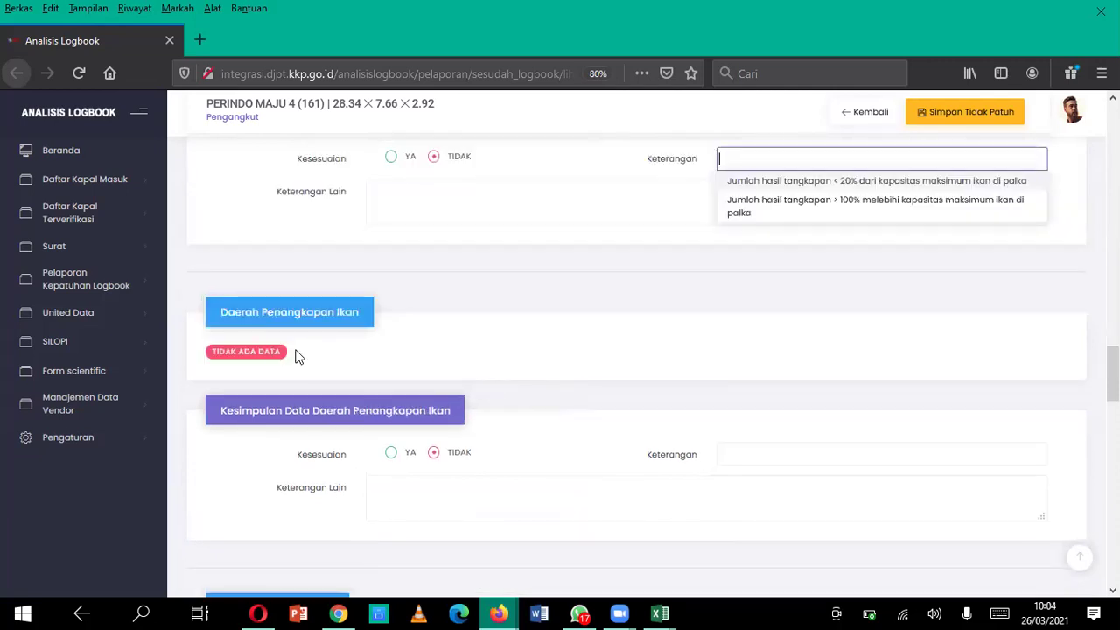
pyautogui.scroll(-2, 463, 363)
pyautogui.scroll(-1, 508, 367)
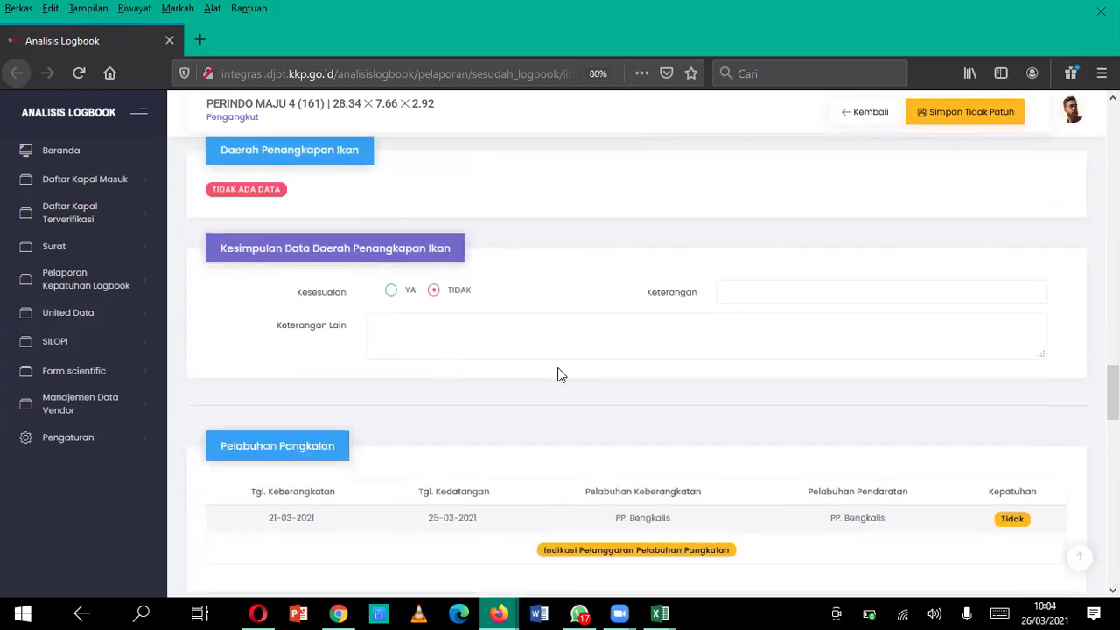
pyautogui.scroll(-2, 760, 424)
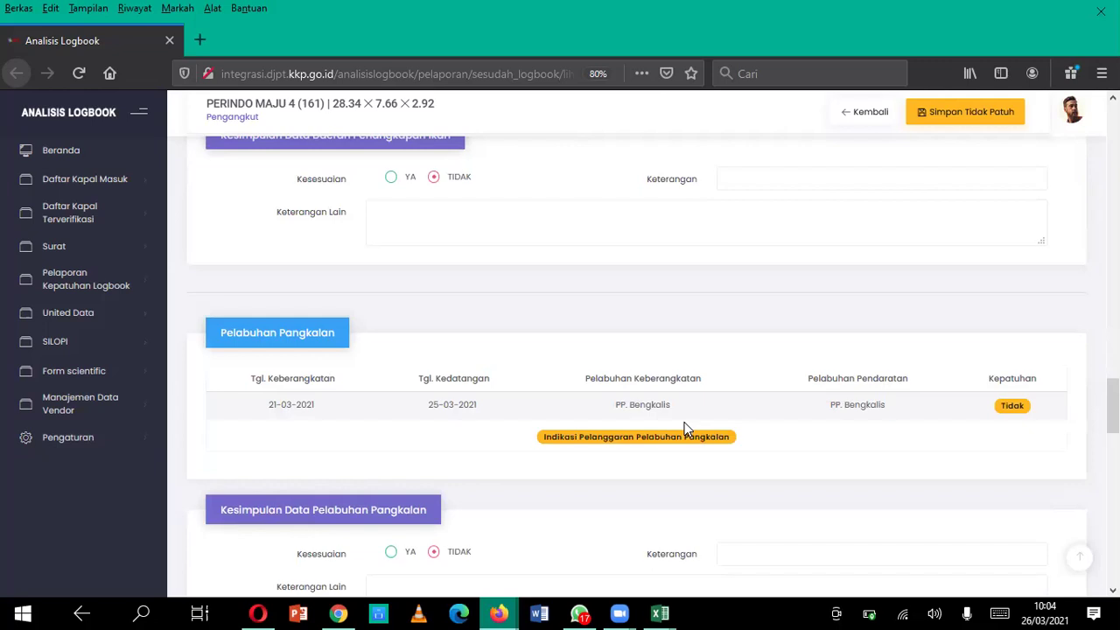
pyautogui.scroll(-4, 358, 358)
pyautogui.scroll(-4, 339, 378)
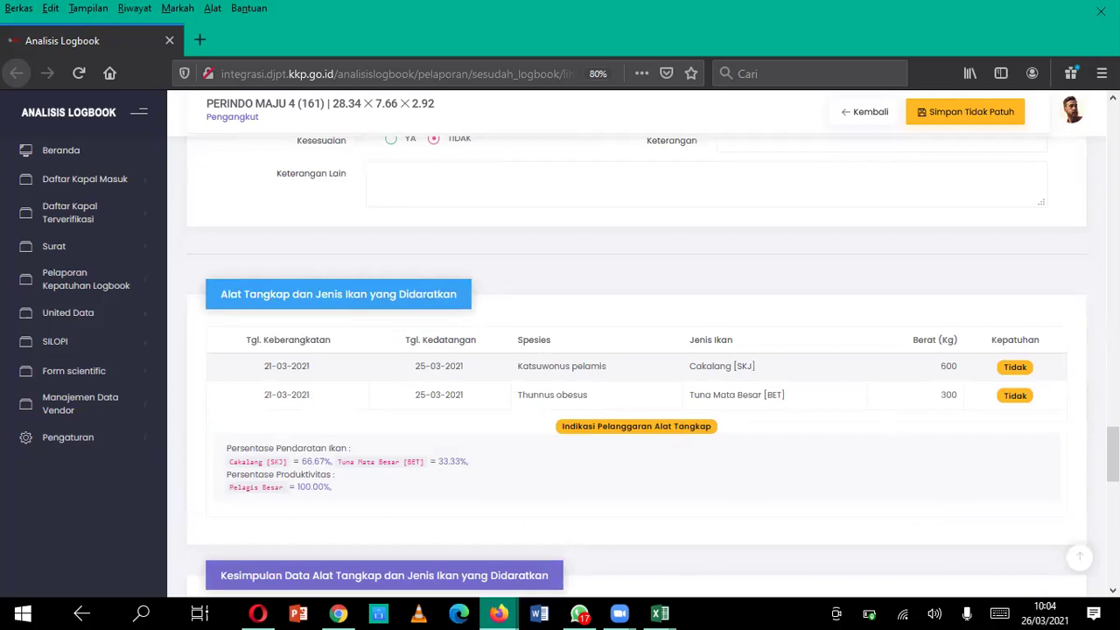
pyautogui.scroll(-5, 626, 350)
# - Return to the top of the review and go back to Sesudah Menyampaikan Logbook
pyautogui.scroll(-5, 626, 350)
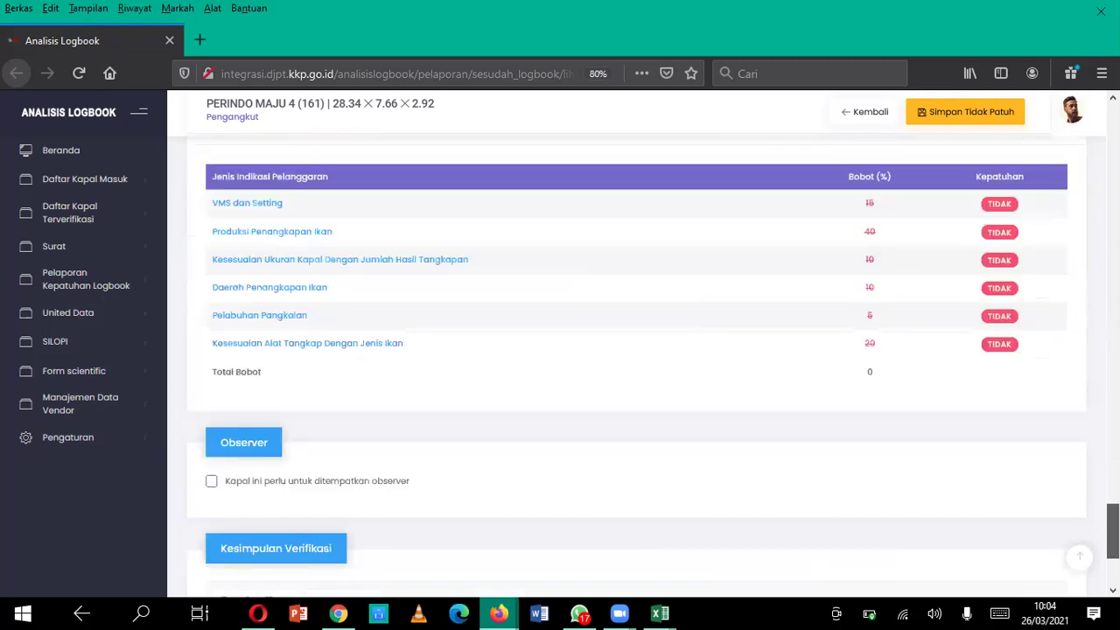
pyautogui.press('Home')
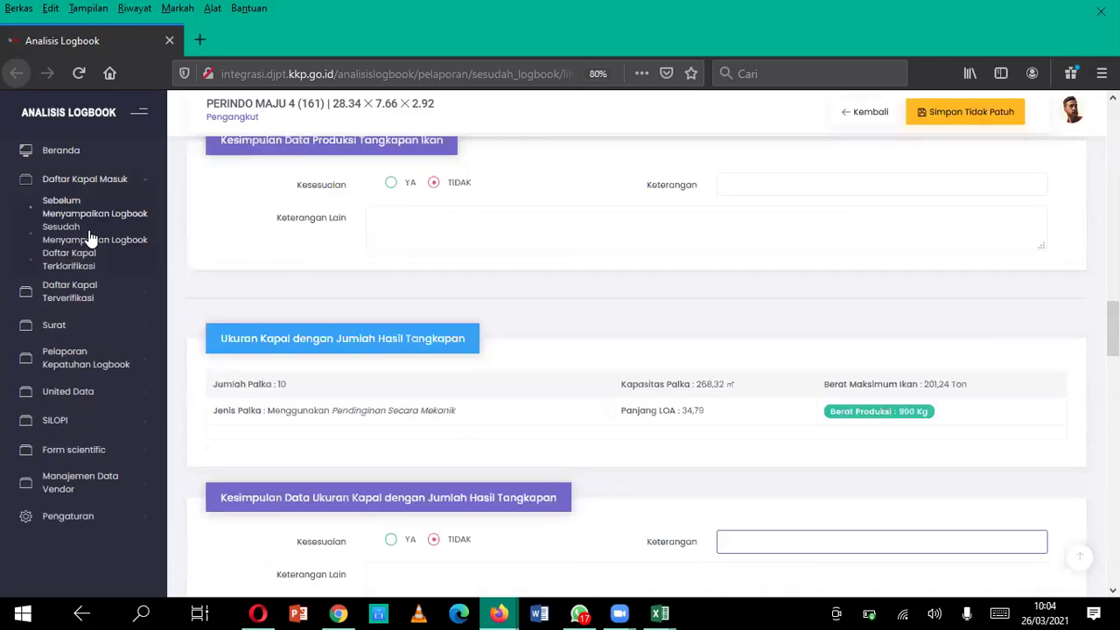
pyautogui.click(90, 238)
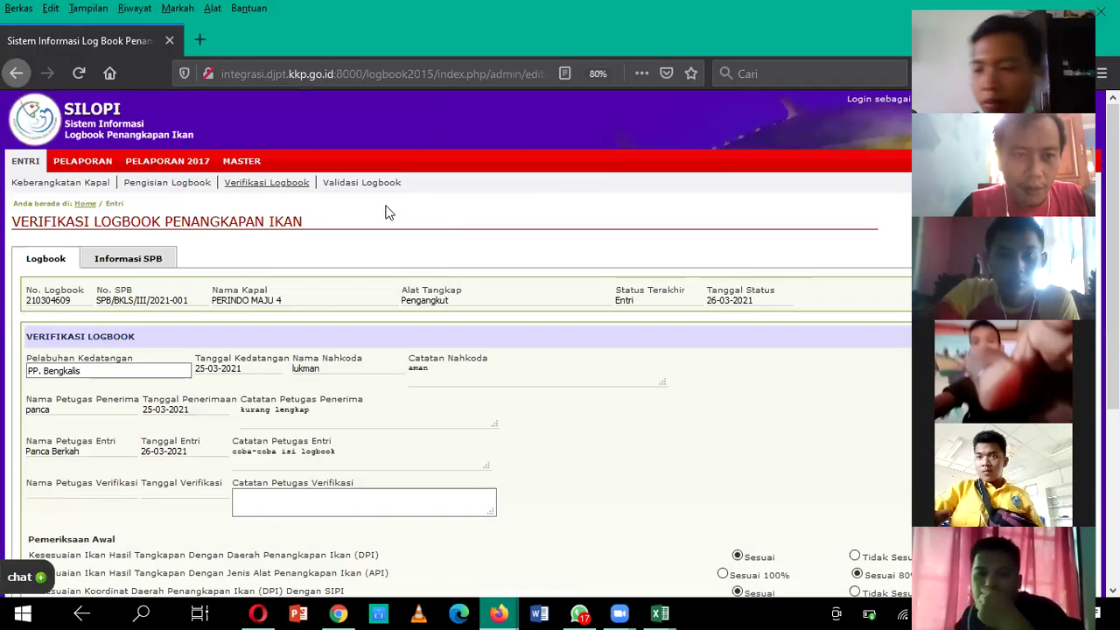
# - Select PP. Bengkalis as the port and list its Keberangkatan Kapal departure records
pyautogui.click(83, 185)
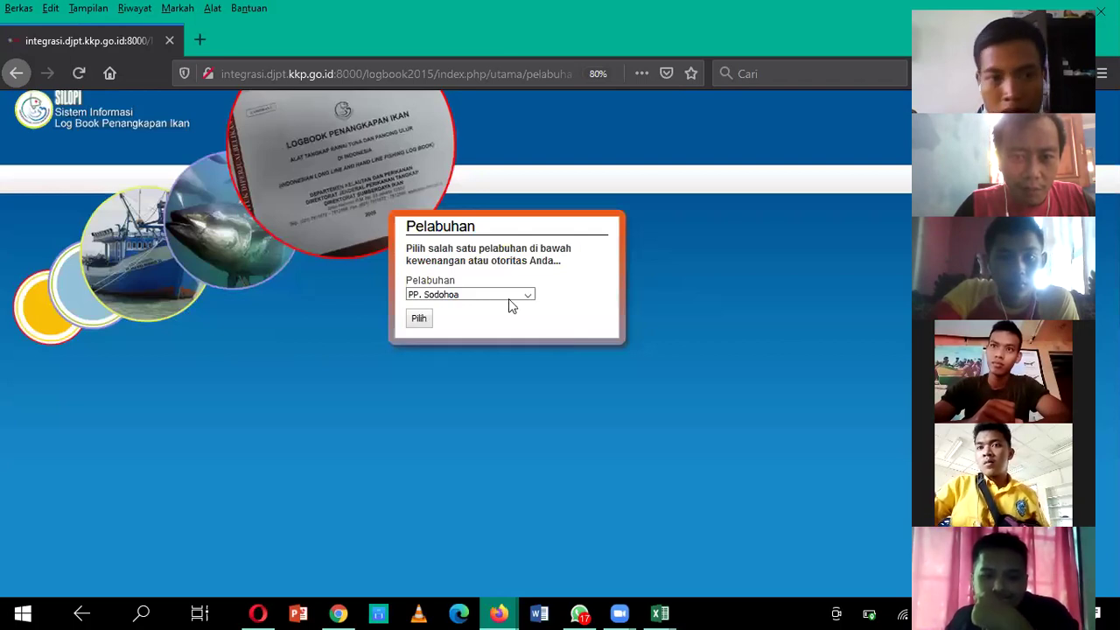
pyautogui.click(467, 298)
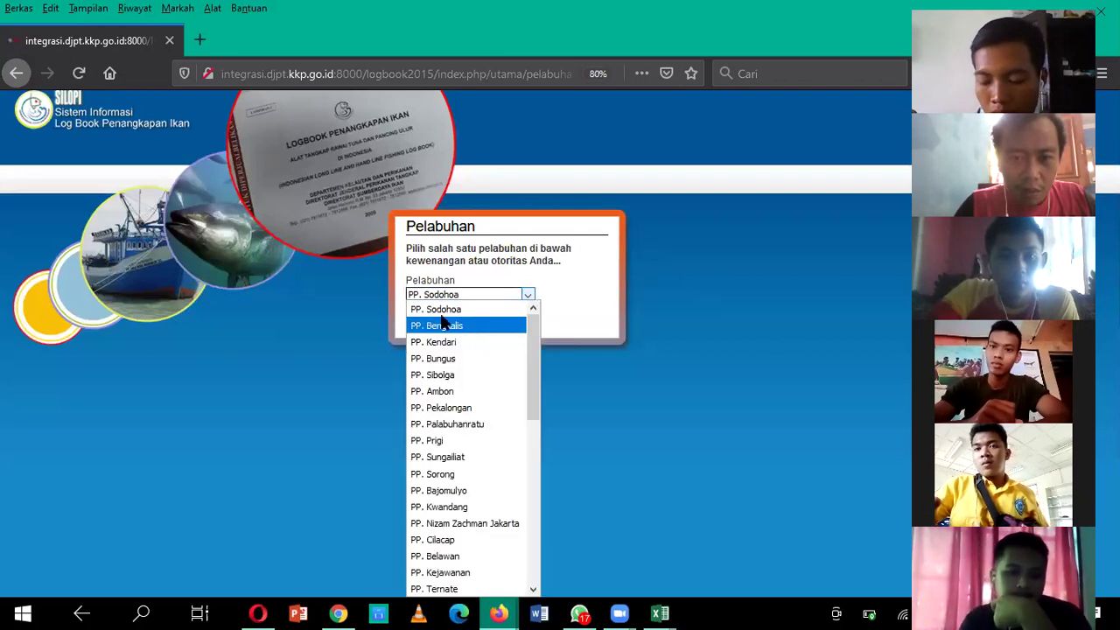
pyautogui.click(416, 325)
pyautogui.click(418, 320)
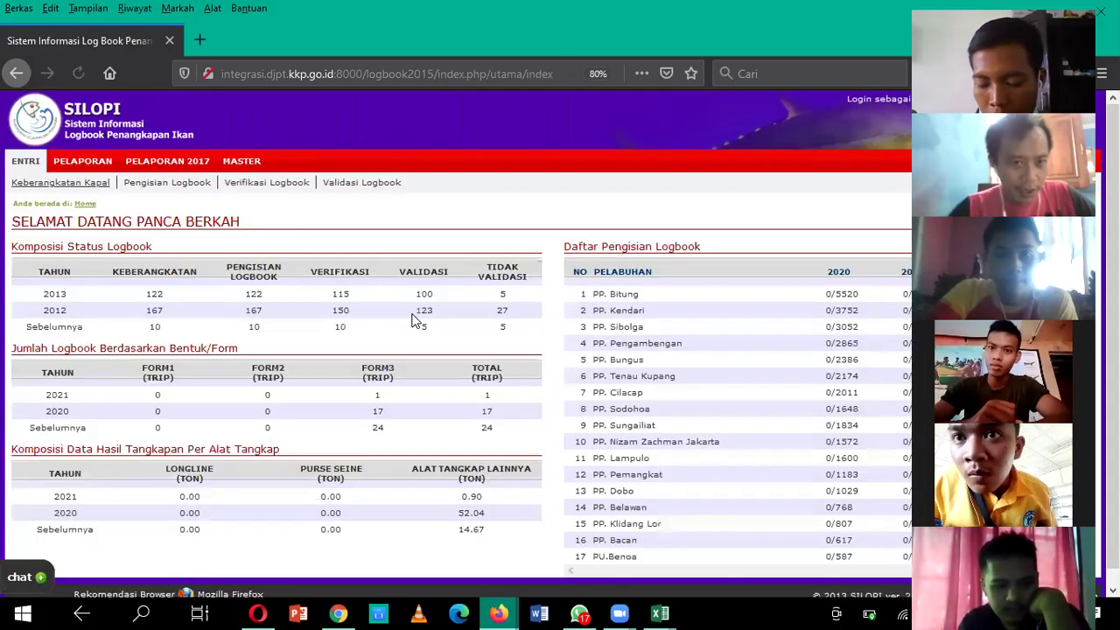
pyautogui.click(88, 189)
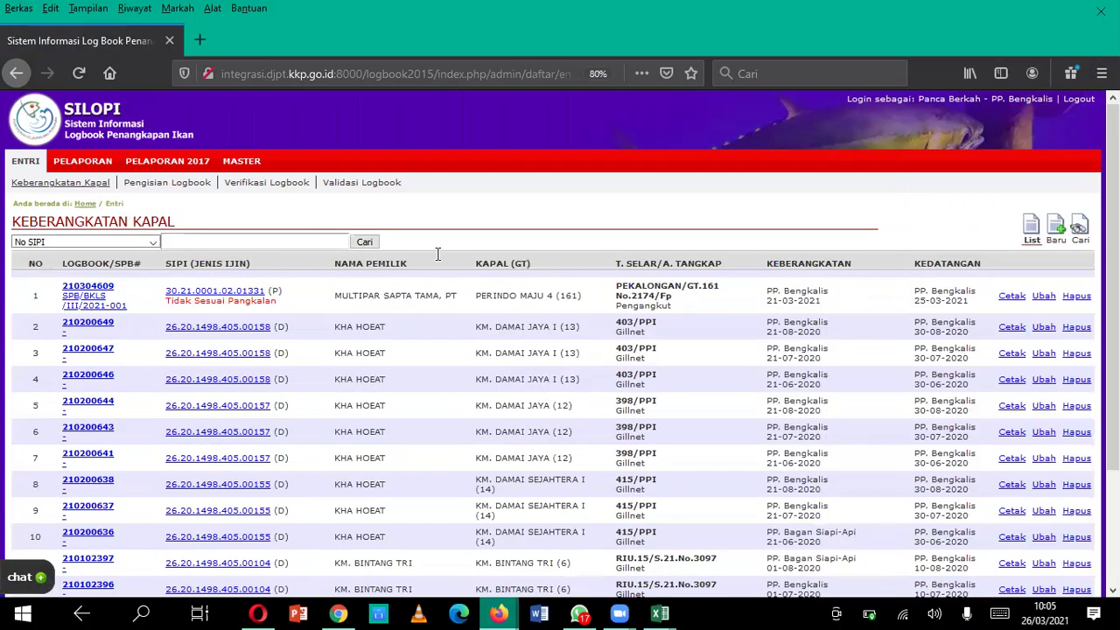
# - Choose Hapus on the PERINDO MAJU 4 departure row dated 21-03-2021
pyautogui.click(1070, 298)
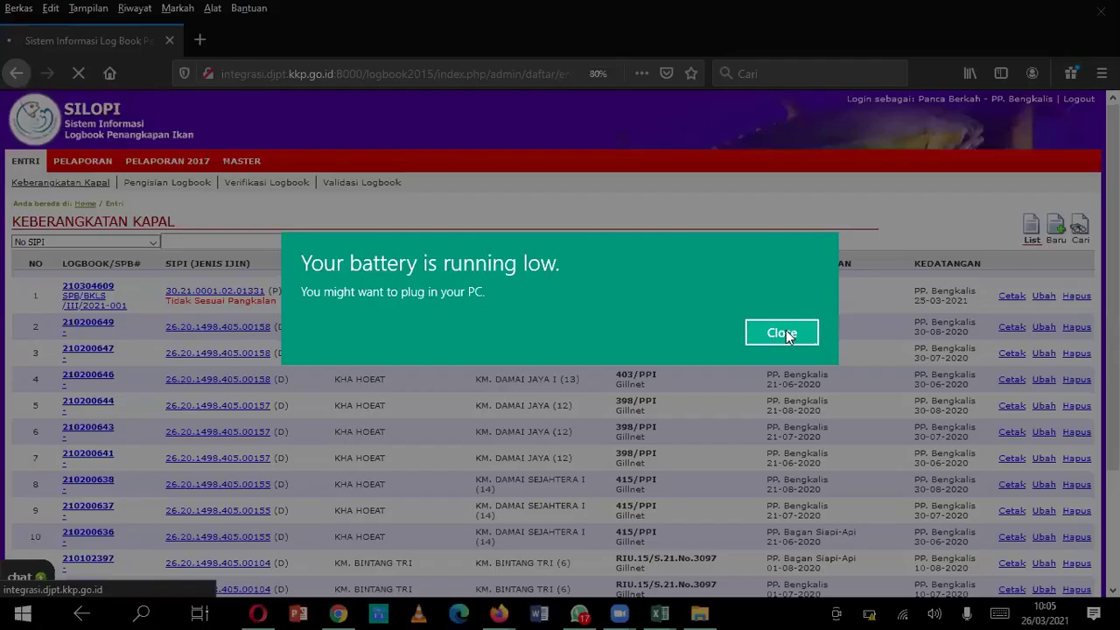
pyautogui.click(784, 332)
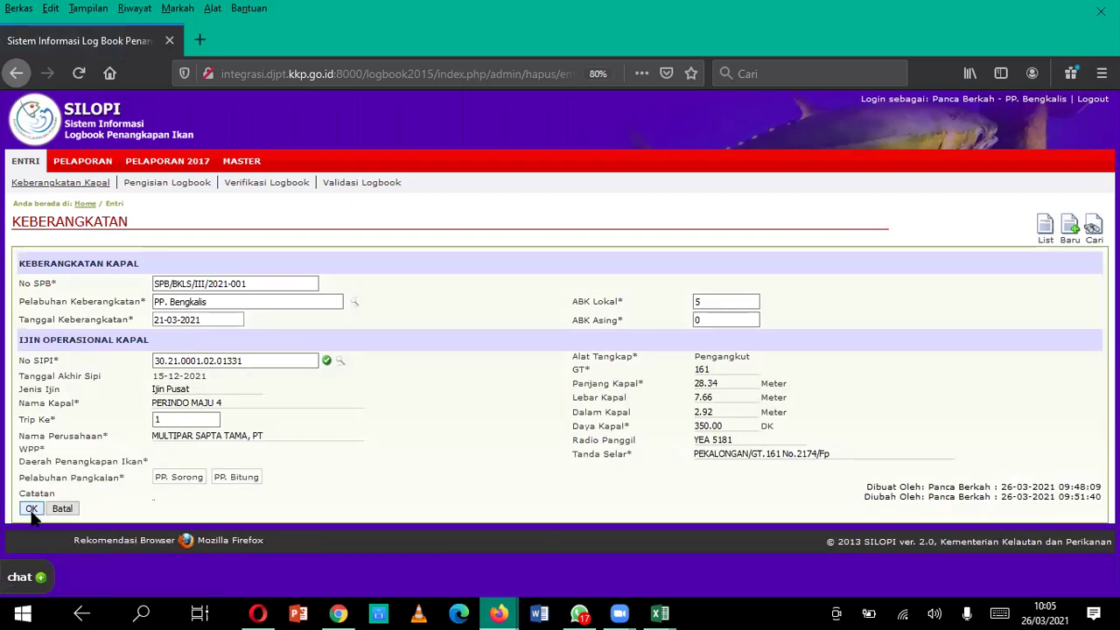
# - Confirm deleting the PERINDO MAJU 4 departure record with OK
pyautogui.click(31, 509)
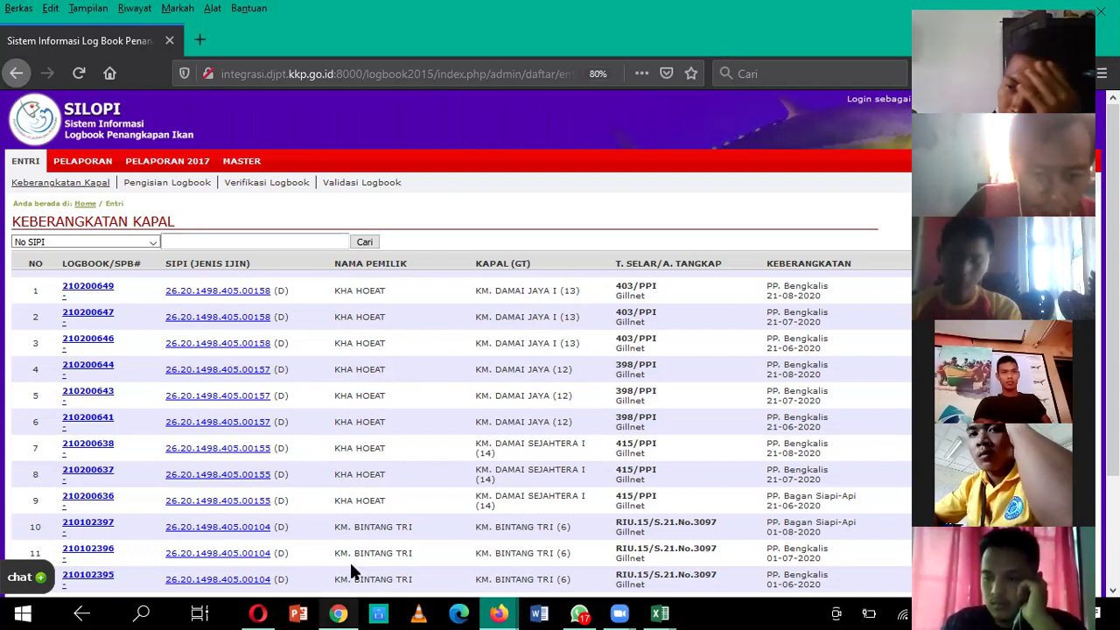
pyautogui.moveTo(350, 564)
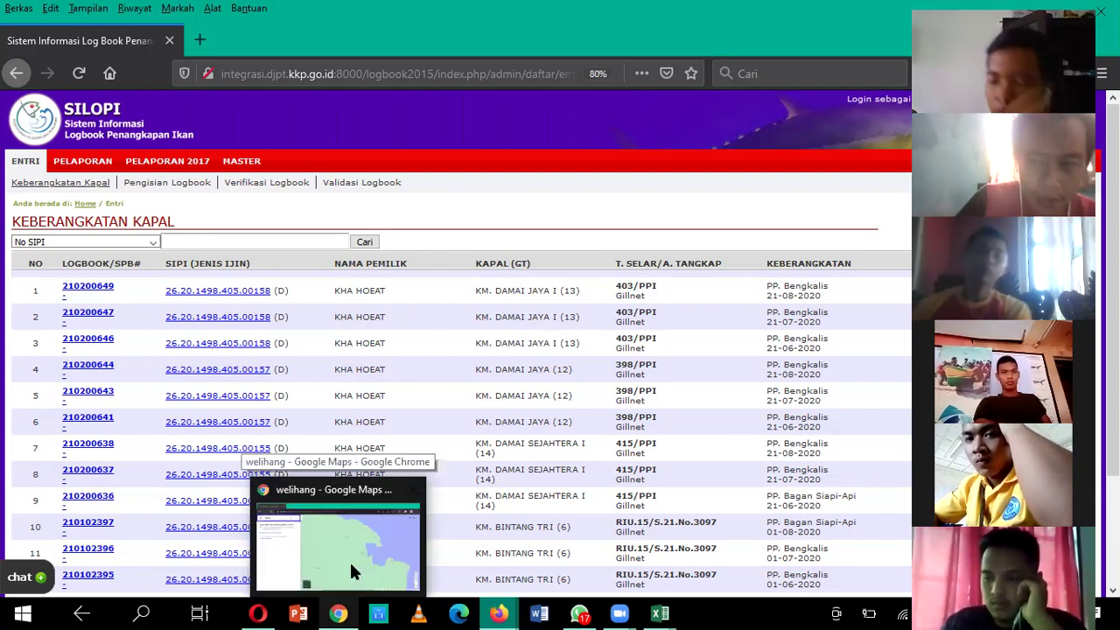